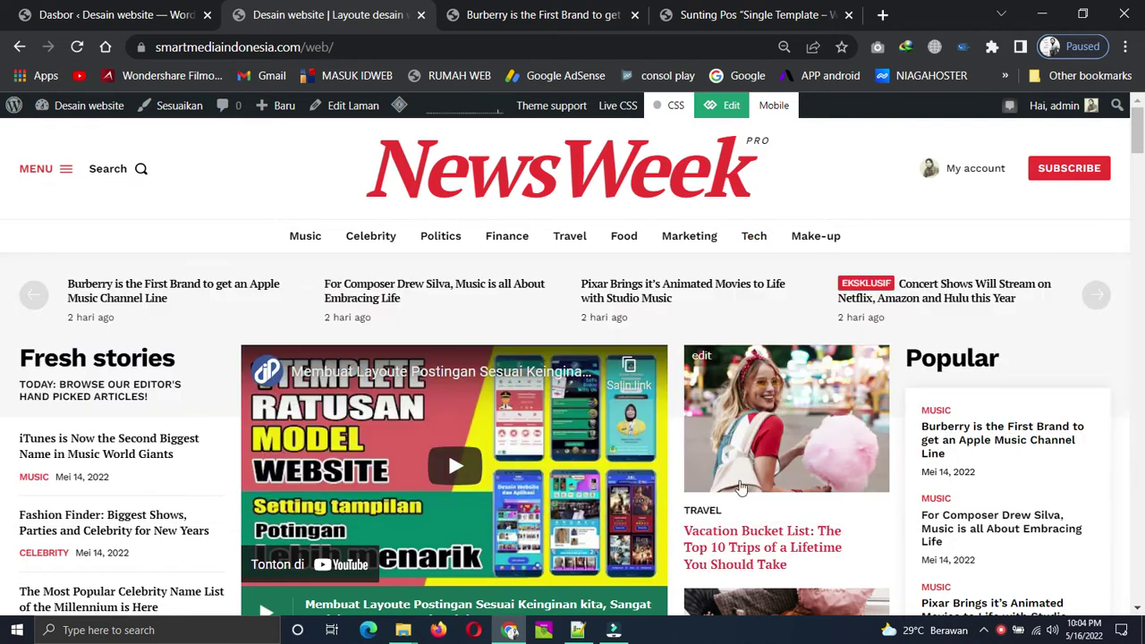
- Open the Burberry article and examine its layout from the title and share buttons to the related posts and footer
scroll(742, 477, "down", 1)
scroll(742, 477, "down", 2)
left_click(577, 15)
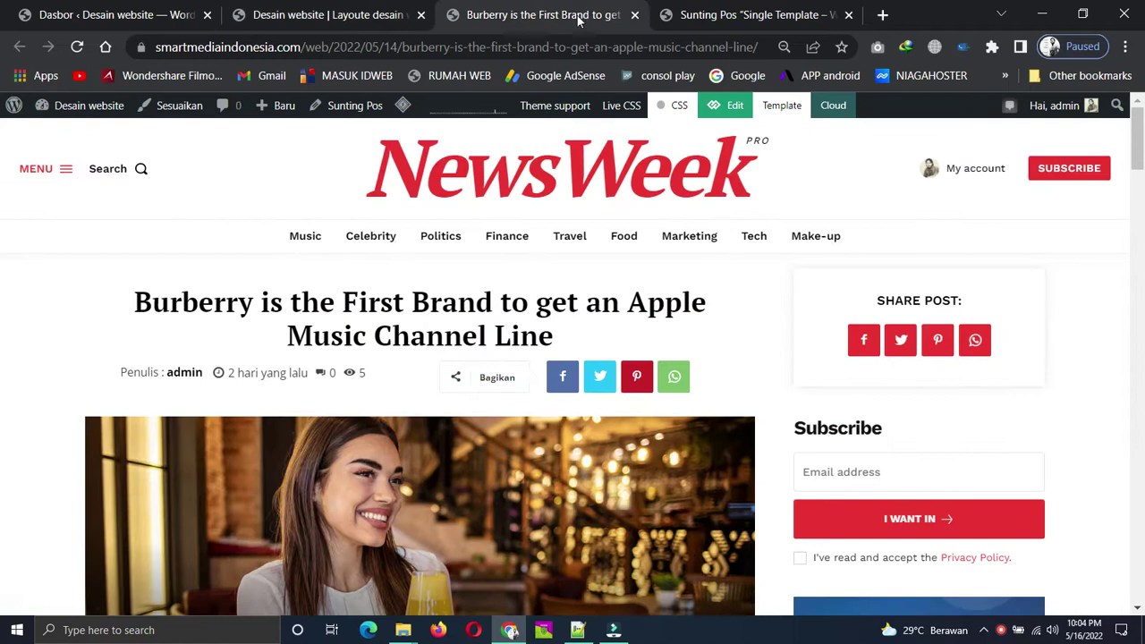
scroll(651, 434, "down", 4)
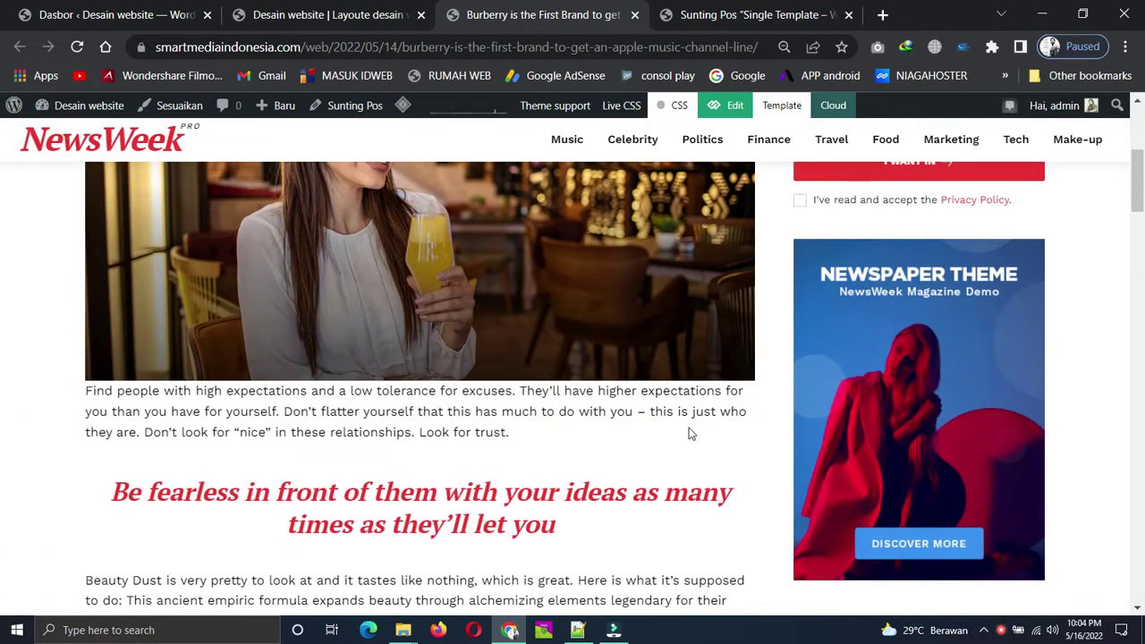
scroll(689, 434, "down", 1)
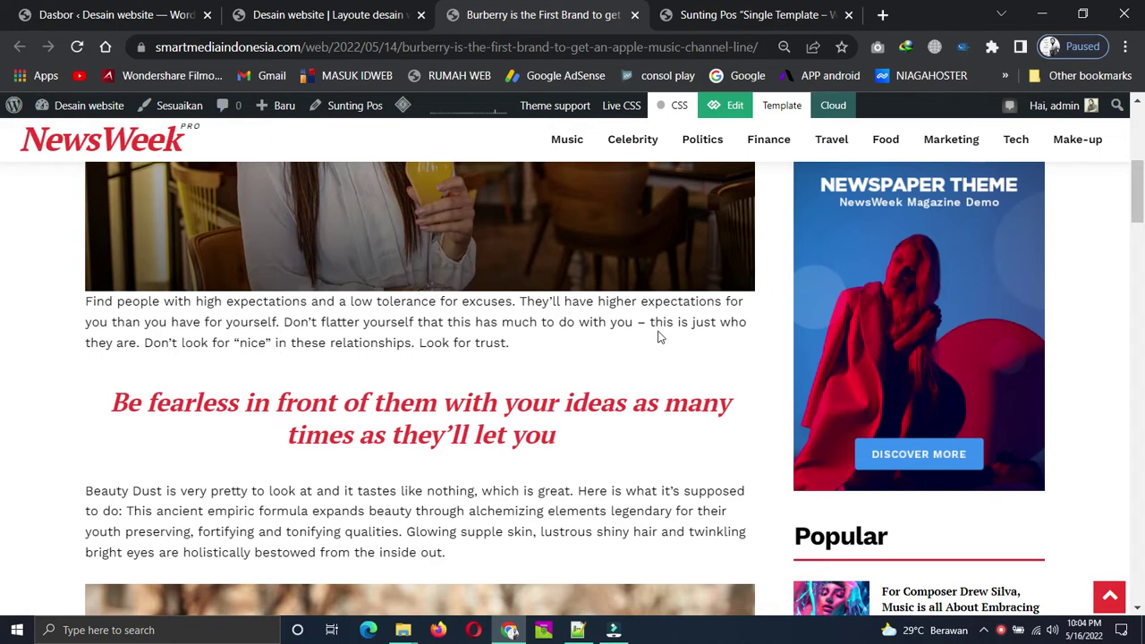
scroll(633, 299, "up", 6)
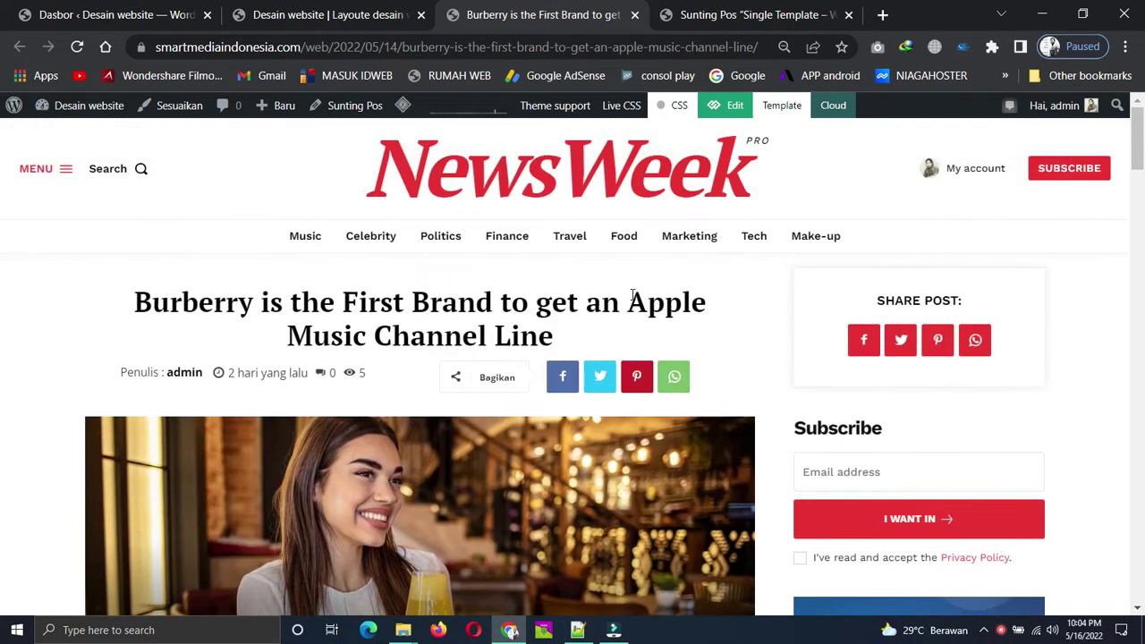
scroll(634, 300, "down", 12)
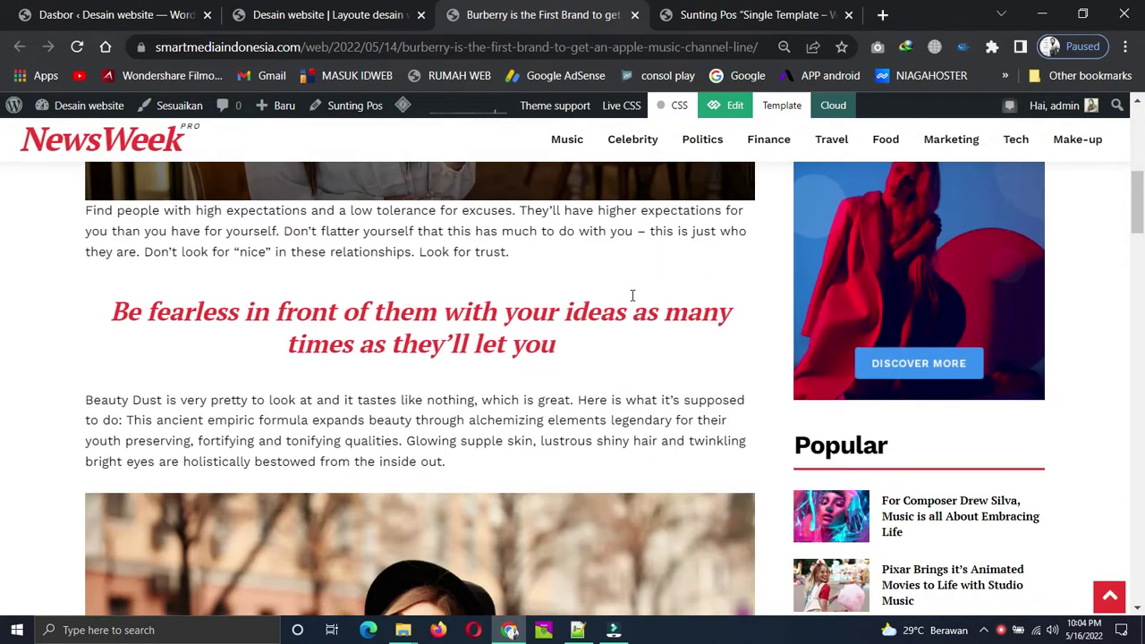
scroll(633, 302, "down", 8)
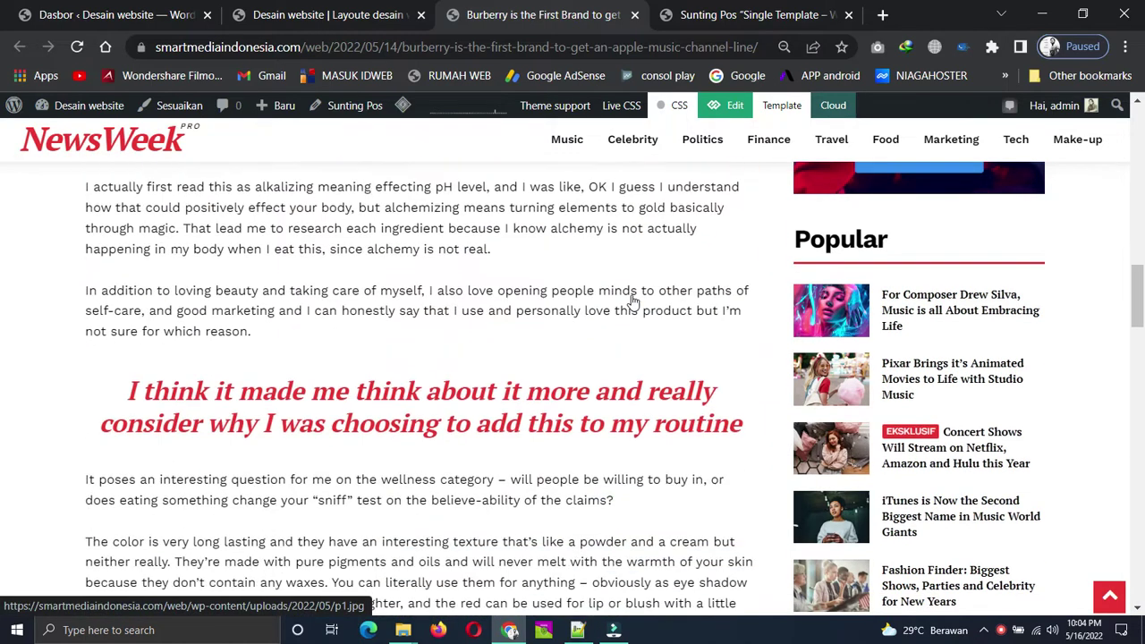
scroll(634, 302, "down", 10)
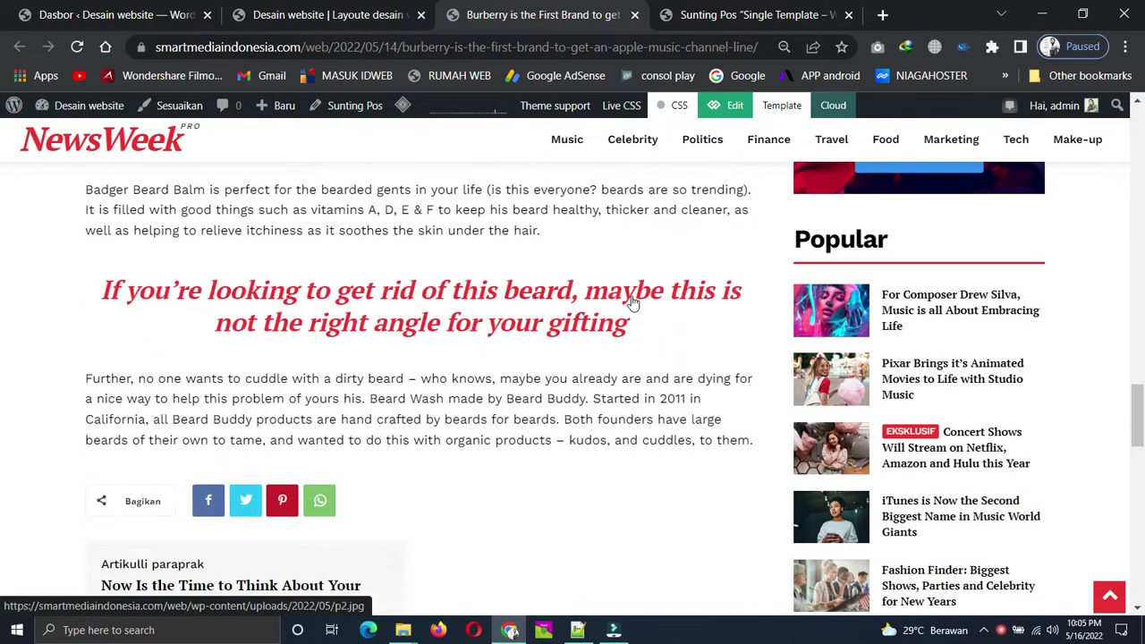
scroll(633, 304, "down", 9)
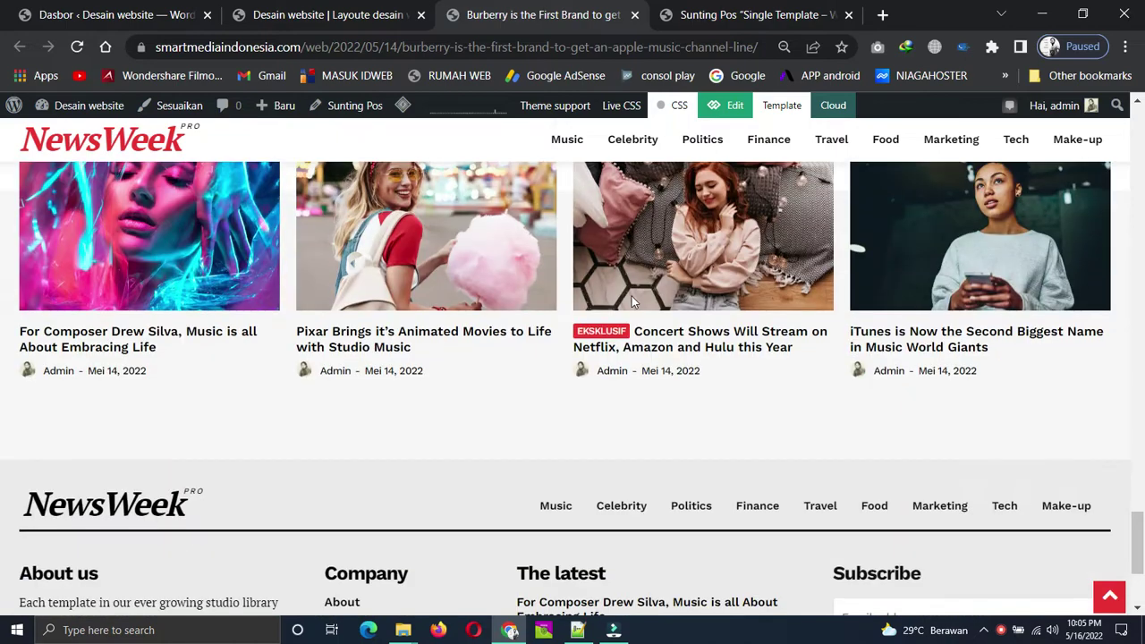
scroll(633, 304, "up", 3)
scroll(632, 304, "up", 12)
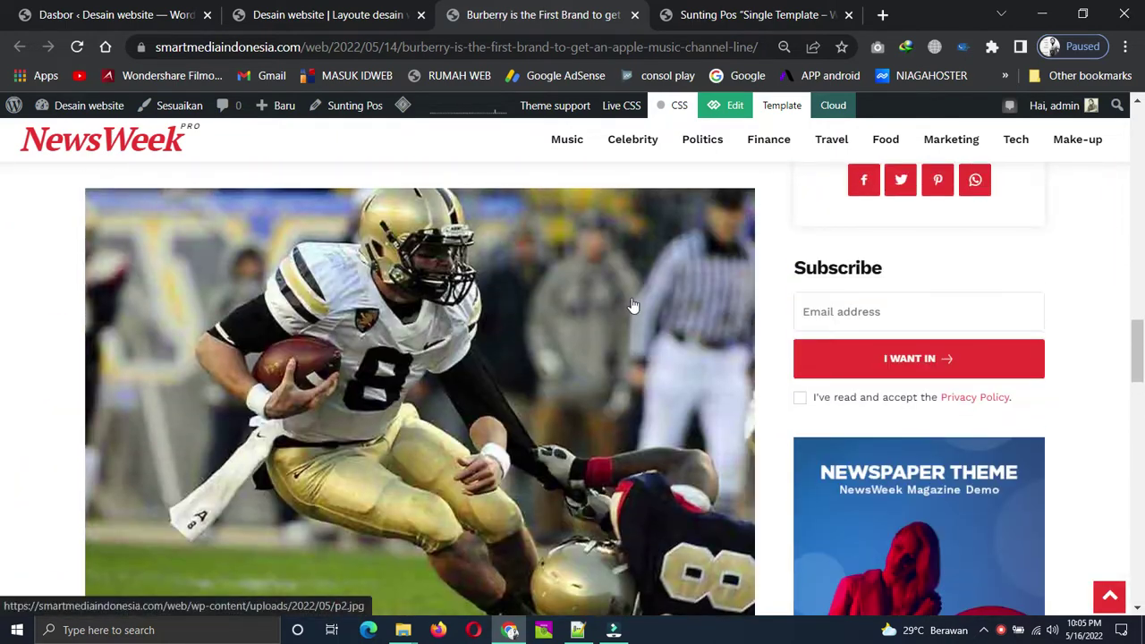
scroll(633, 304, "up", 8)
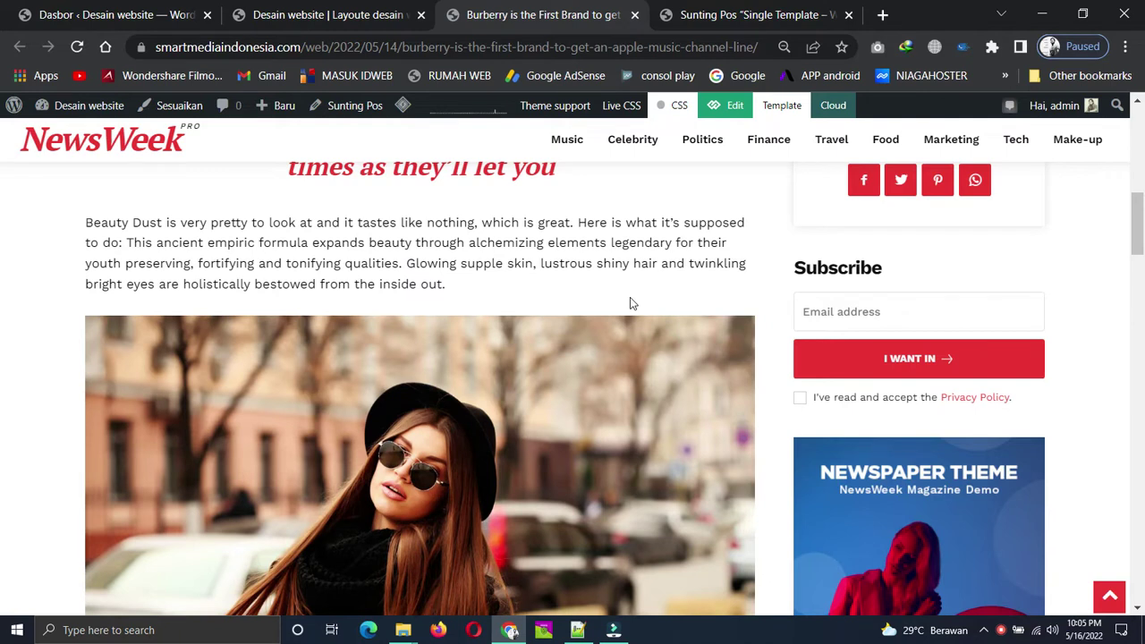
scroll(630, 300, "up", 1)
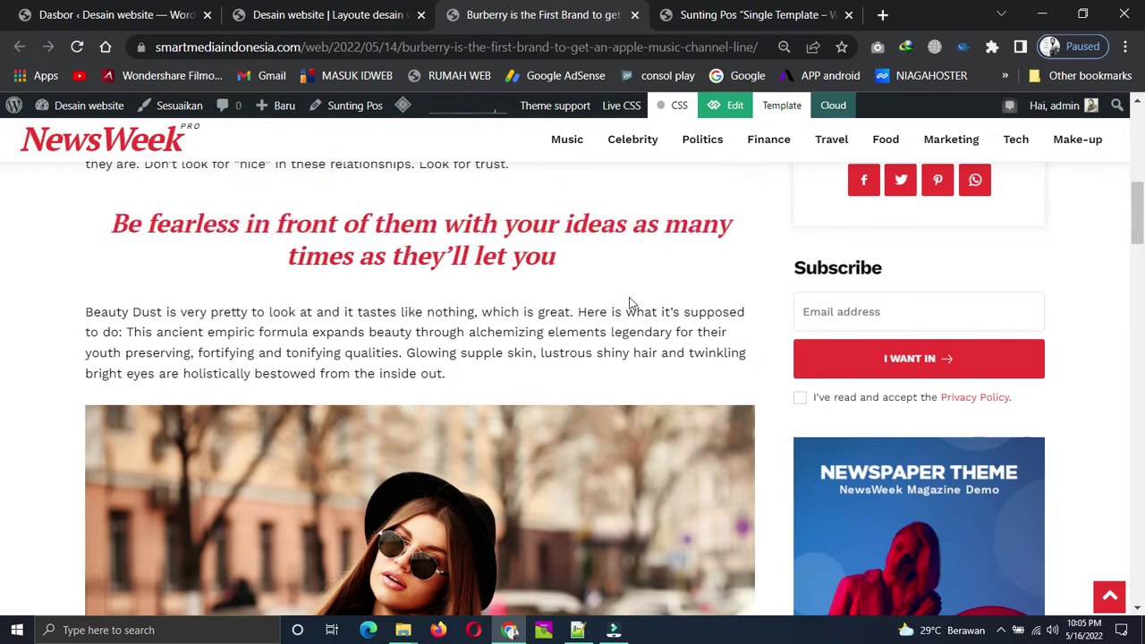
scroll(630, 300, "up", 3)
scroll(630, 304, "up", 5)
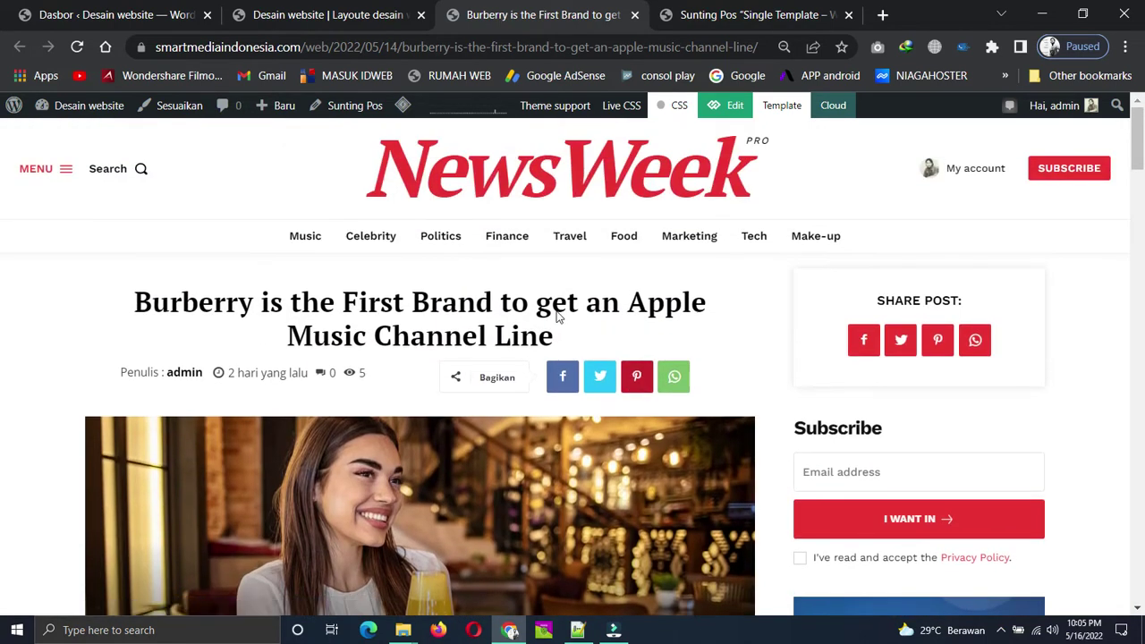
- Review the article's featured image, body images and pull quotes down to the author box and comment form
scroll(492, 303, "down", 12)
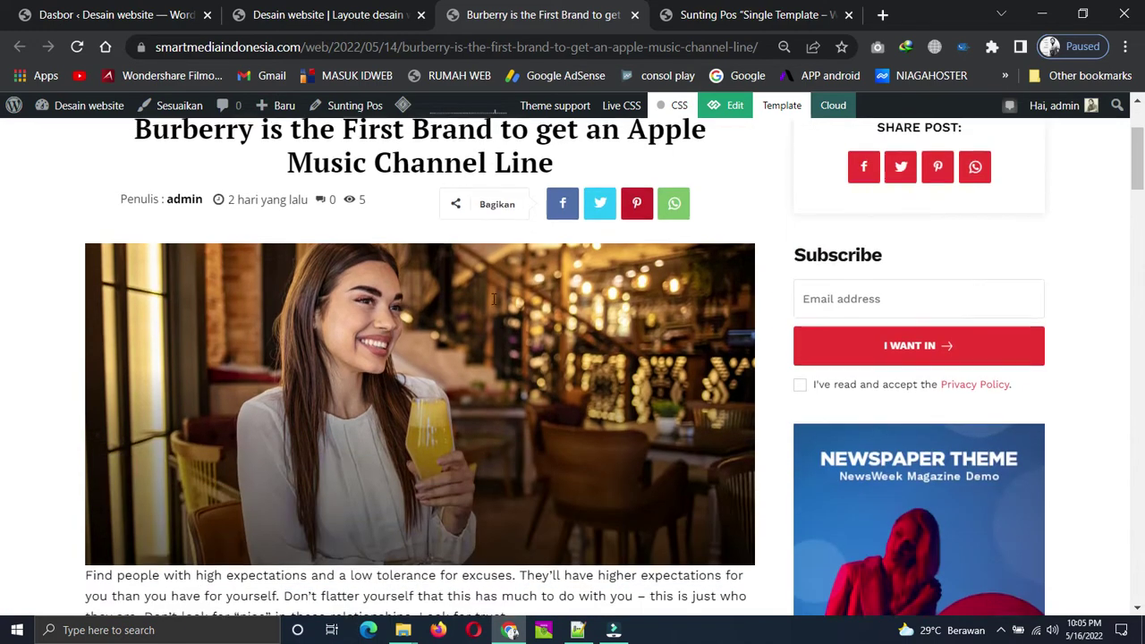
scroll(493, 305, "down", 10)
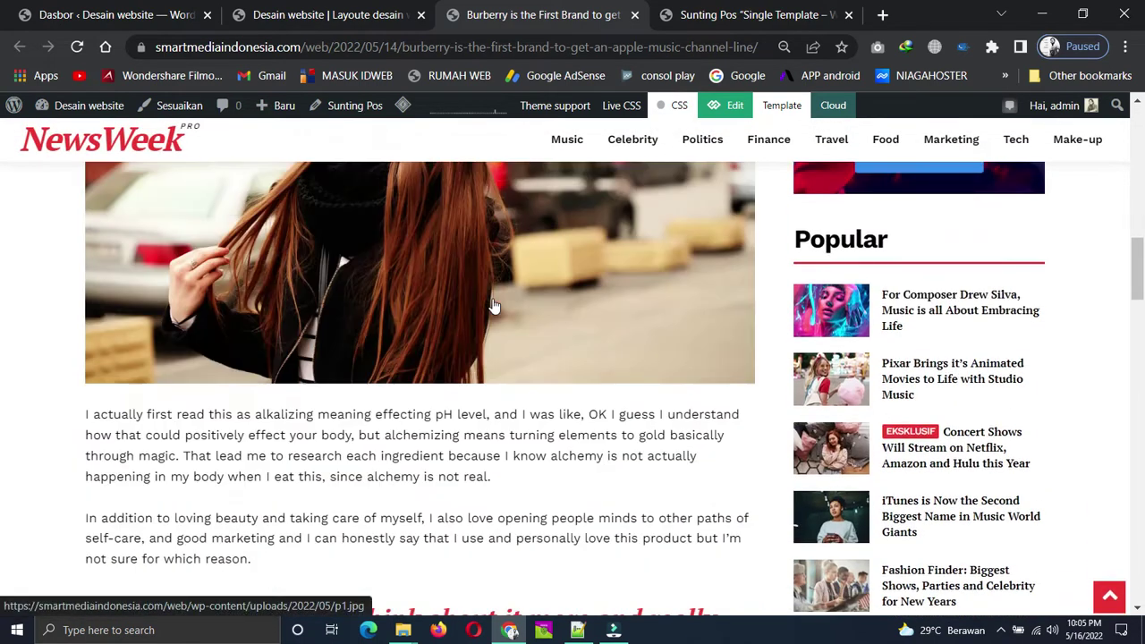
scroll(493, 302, "down", 4)
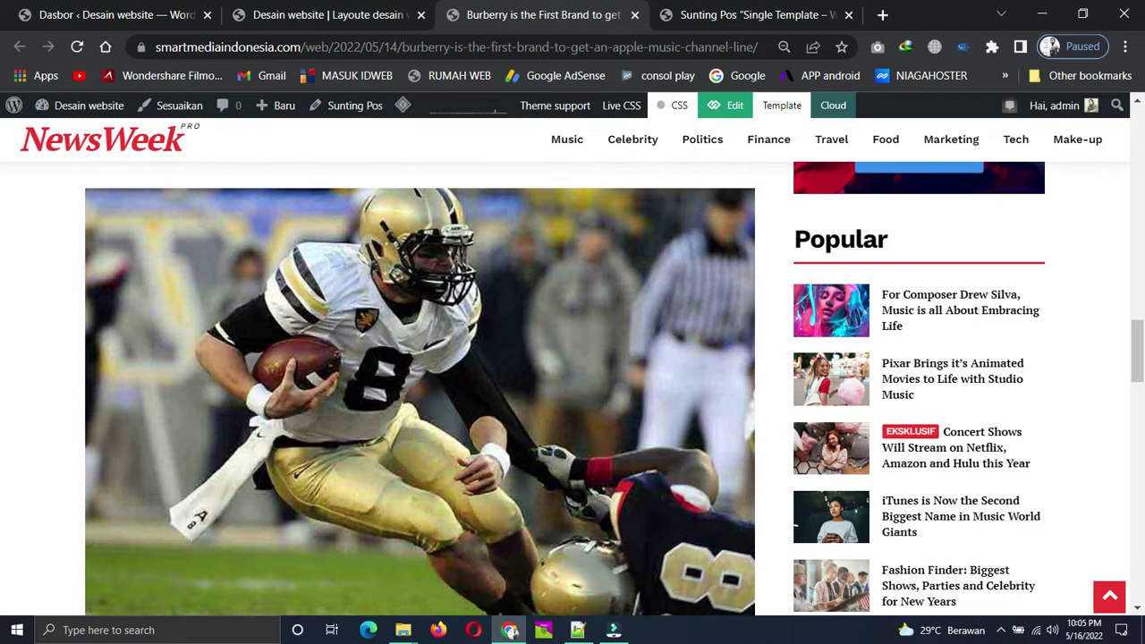
scroll(493, 305, "down", 7)
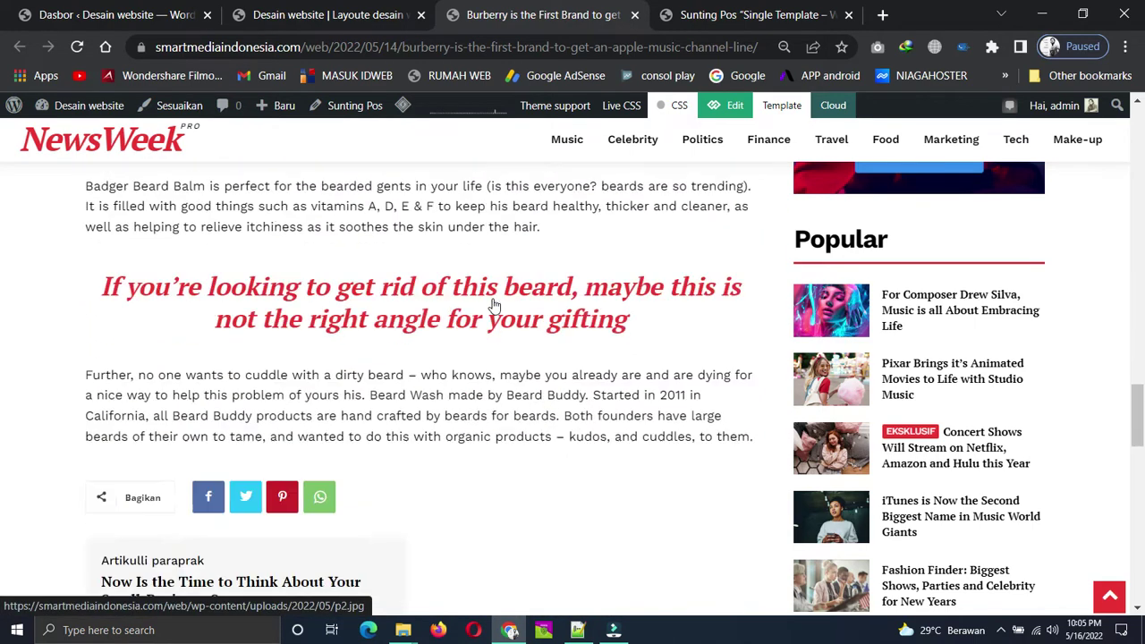
scroll(493, 305, "down", 1)
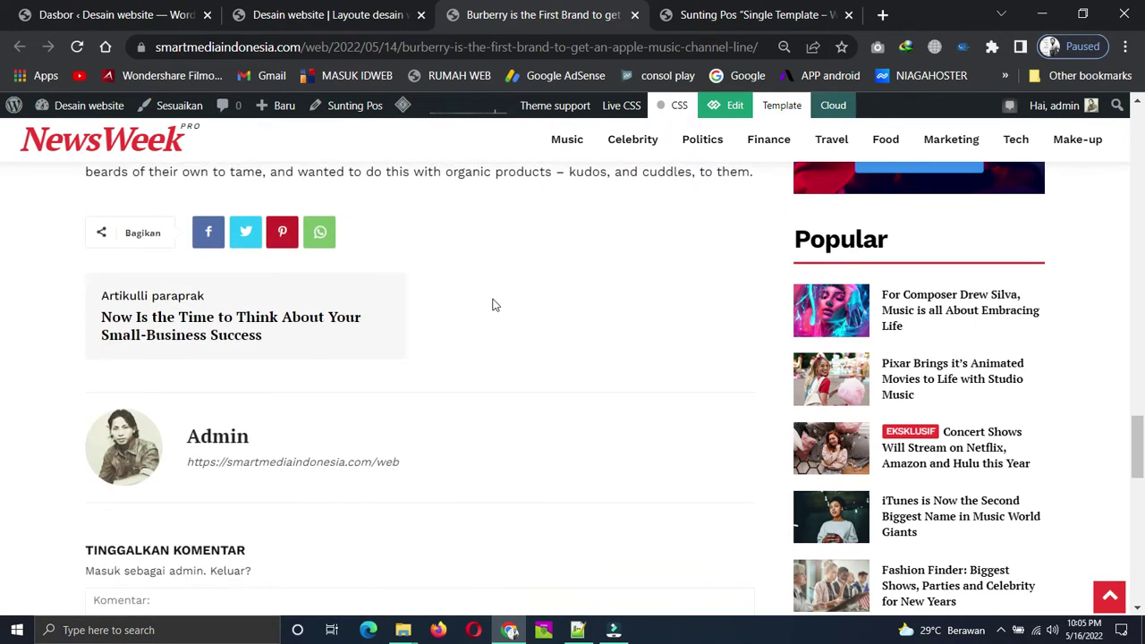
scroll(493, 305, "up", 6)
scroll(493, 305, "up", 8)
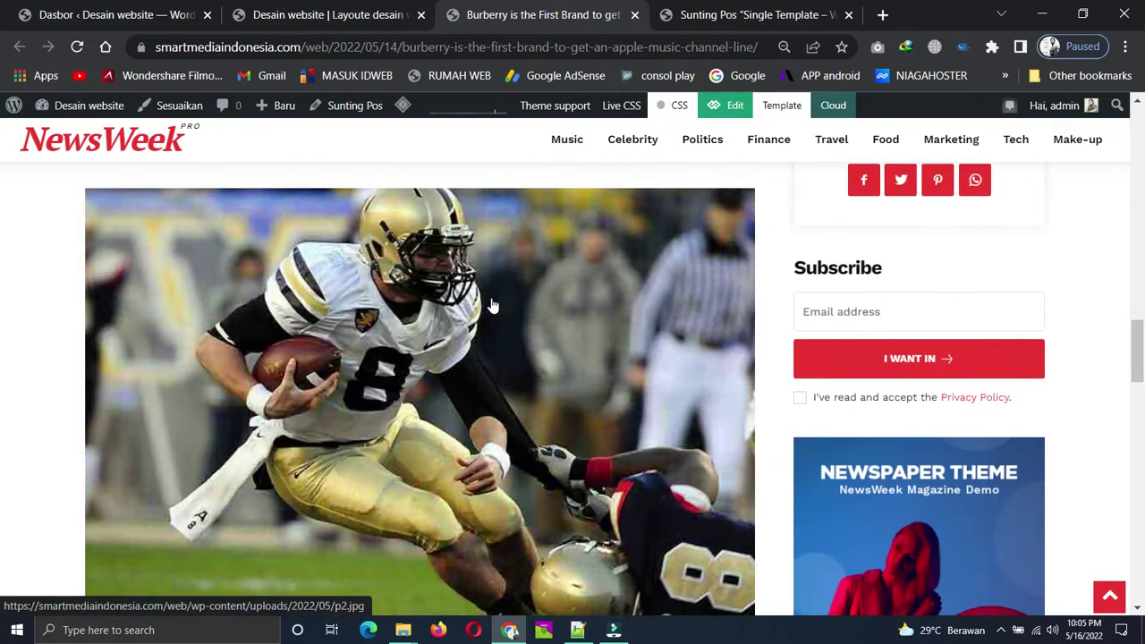
scroll(492, 299, "up", 7)
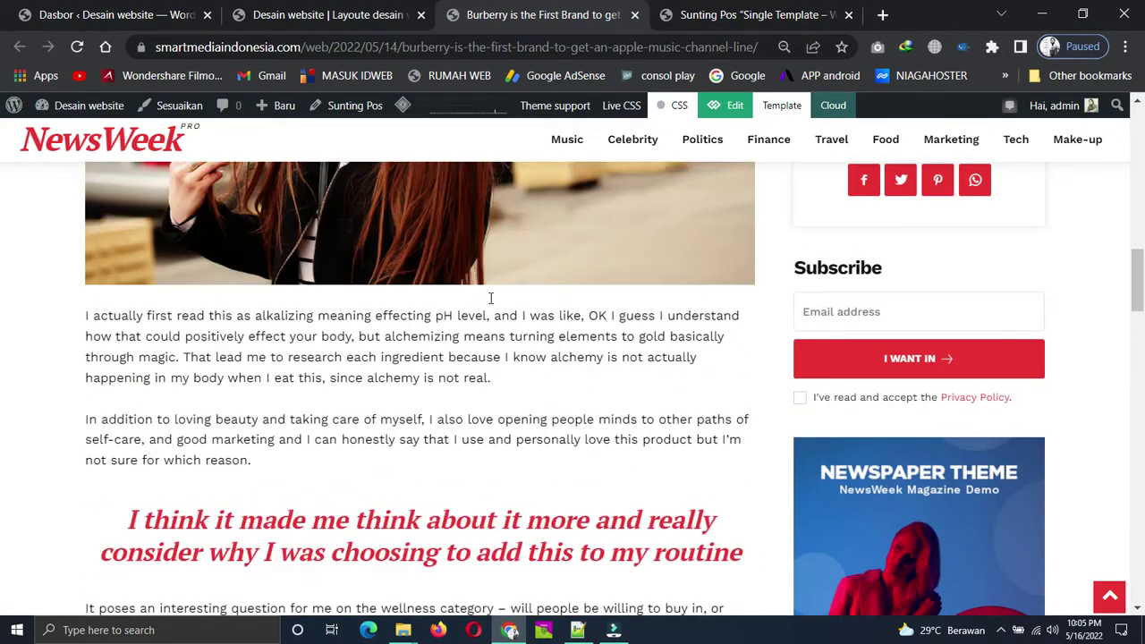
scroll(521, 320, "up", 10)
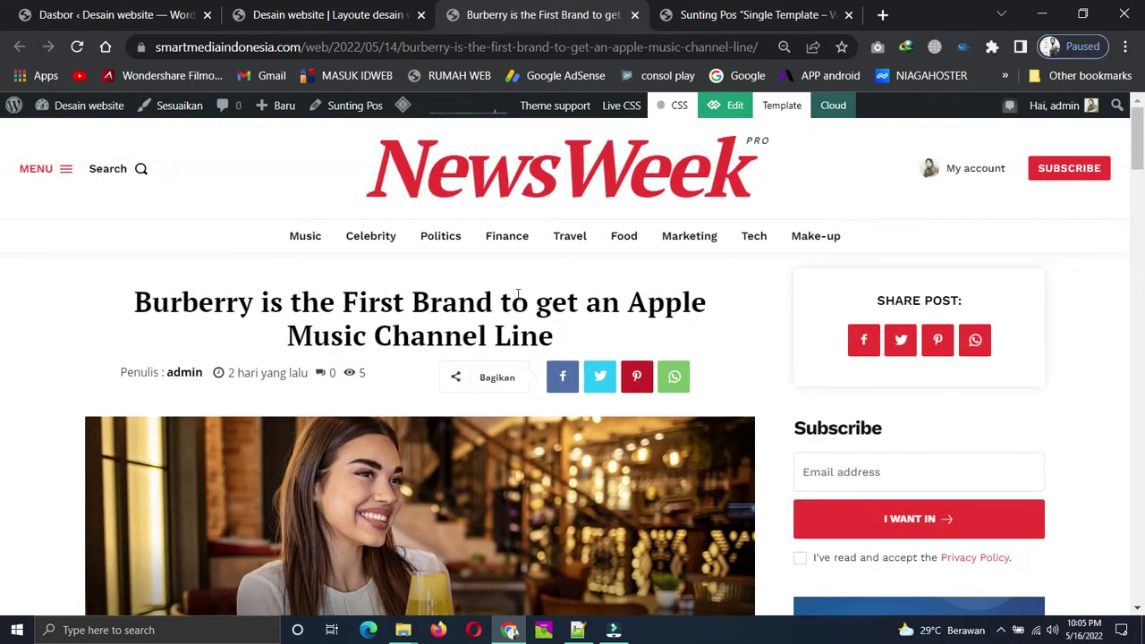
- Look at the site's home page, then examine the Burberry article's body text and images against it
left_click(339, 19)
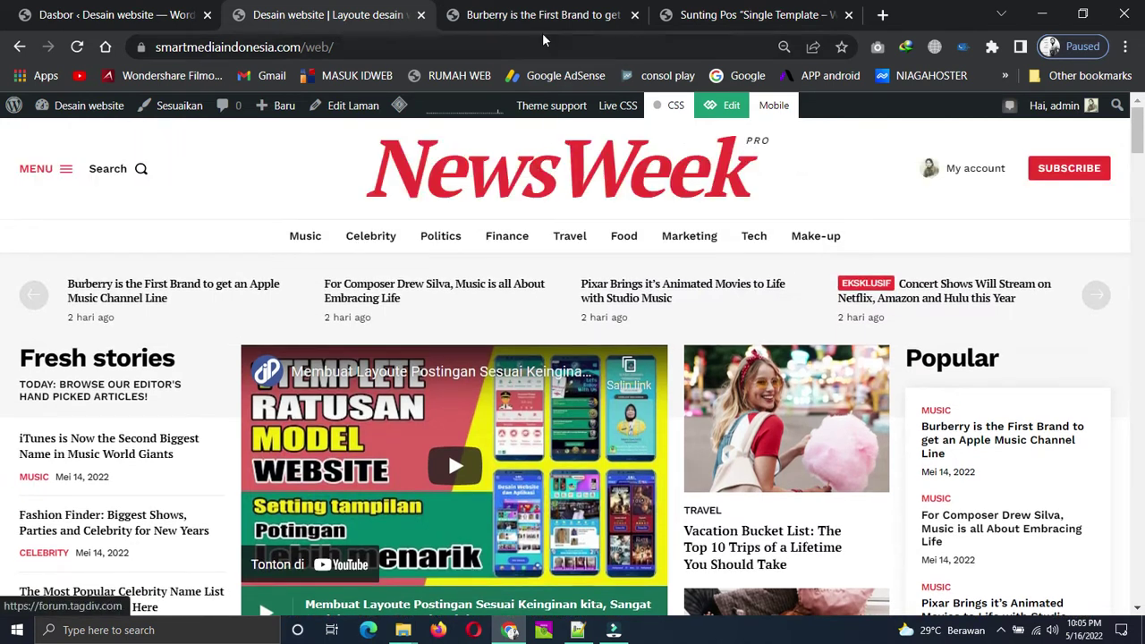
left_click(532, 12)
scroll(230, 342, "down", 1)
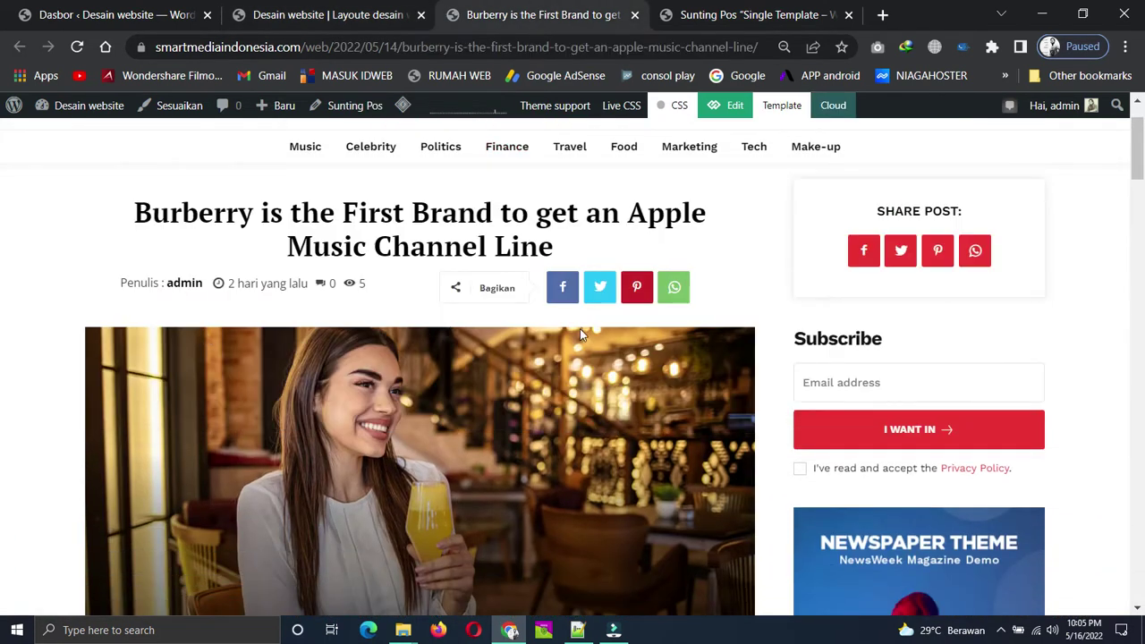
scroll(581, 331, "down", 5)
scroll(373, 422, "down", 1)
scroll(373, 423, "down", 1)
scroll(482, 307, "down", 4)
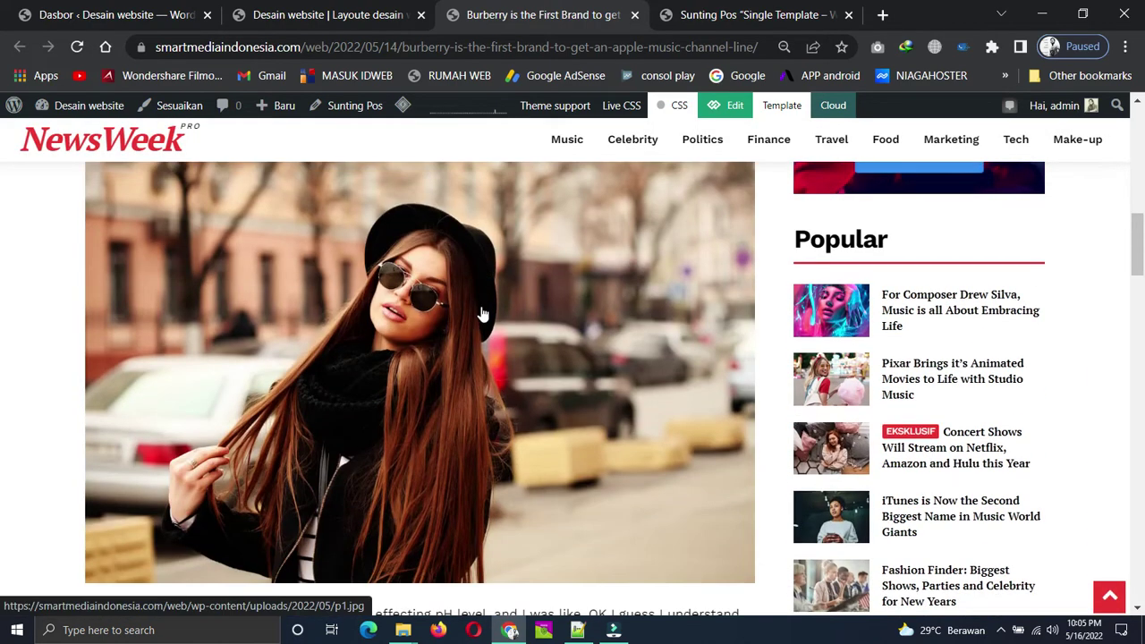
scroll(482, 314, "down", 12)
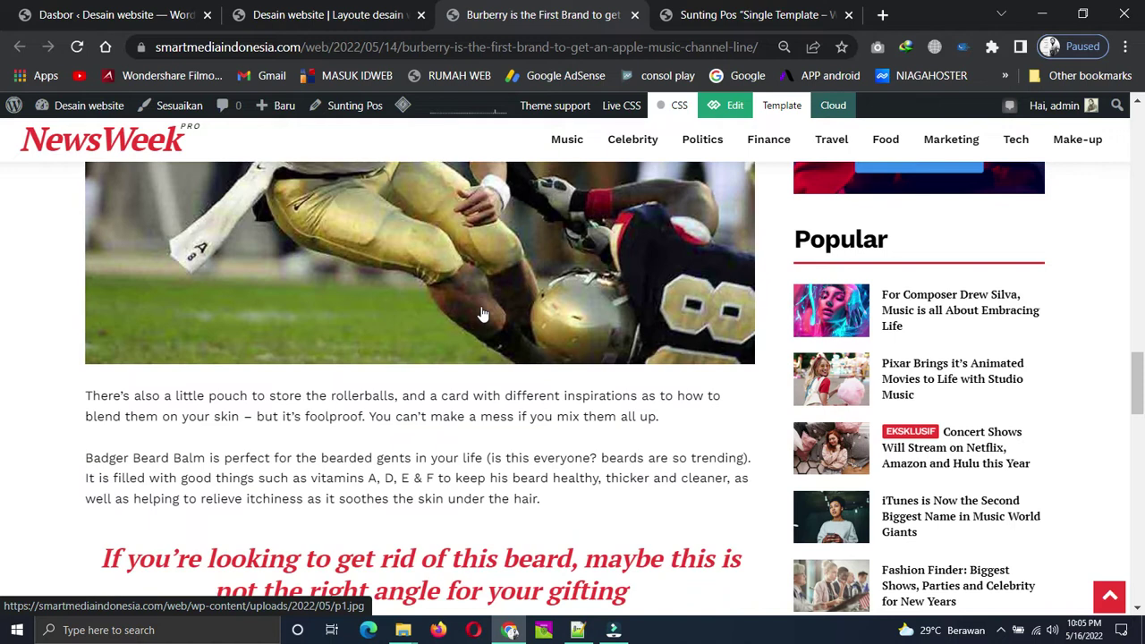
scroll(481, 314, "down", 6)
scroll(480, 312, "up", 6)
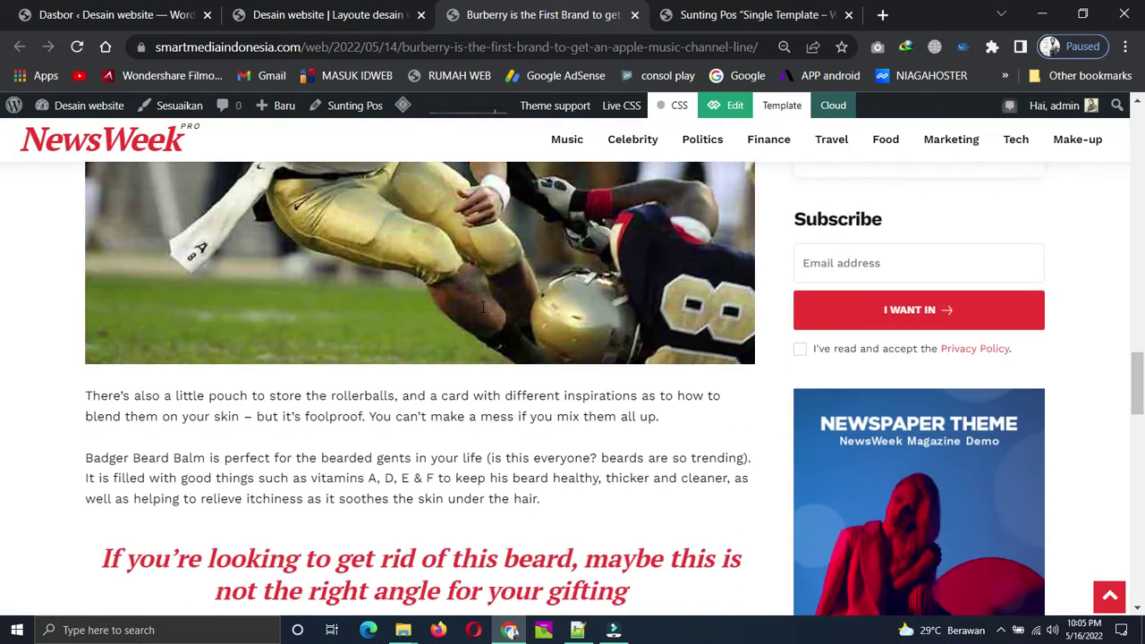
scroll(481, 309, "up", 8)
scroll(482, 312, "up", 7)
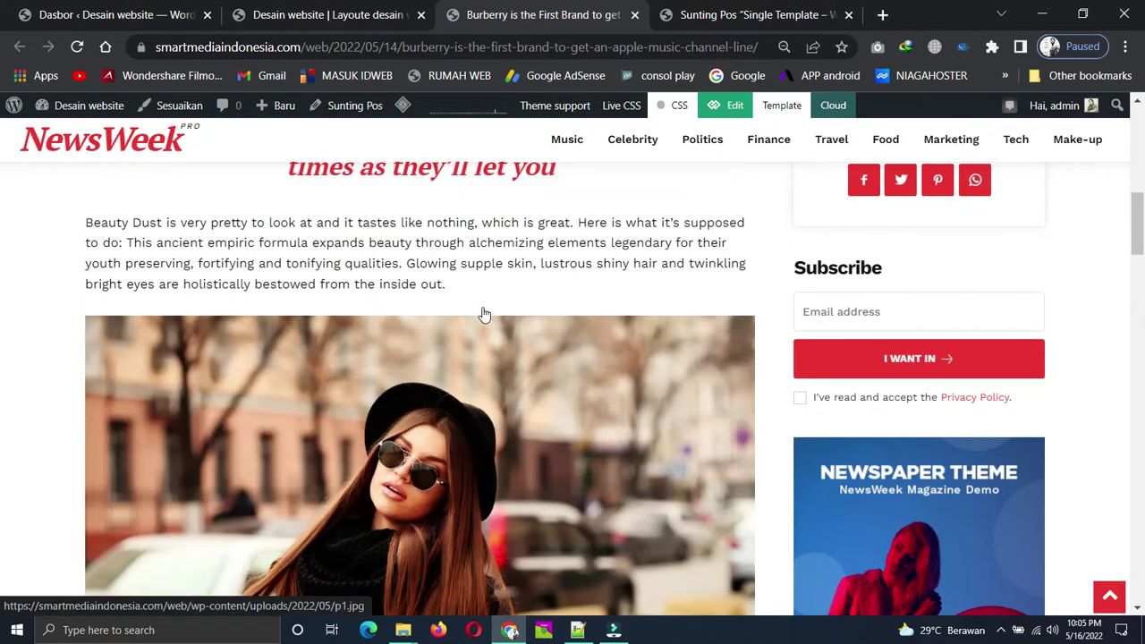
scroll(484, 314, "up", 8)
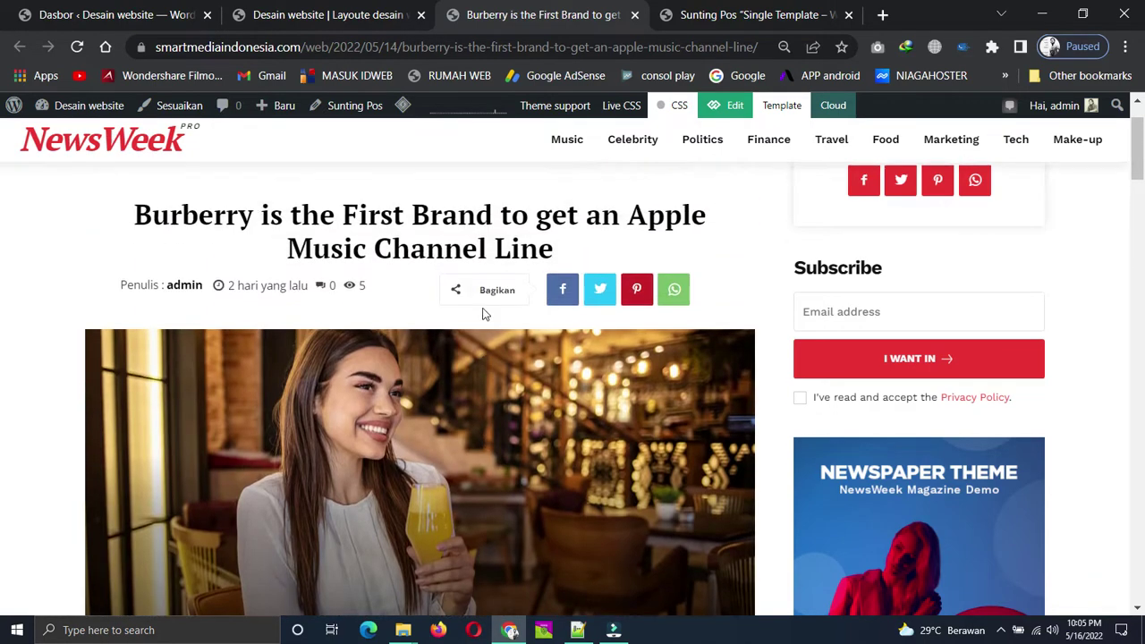
scroll(483, 314, "up", 1)
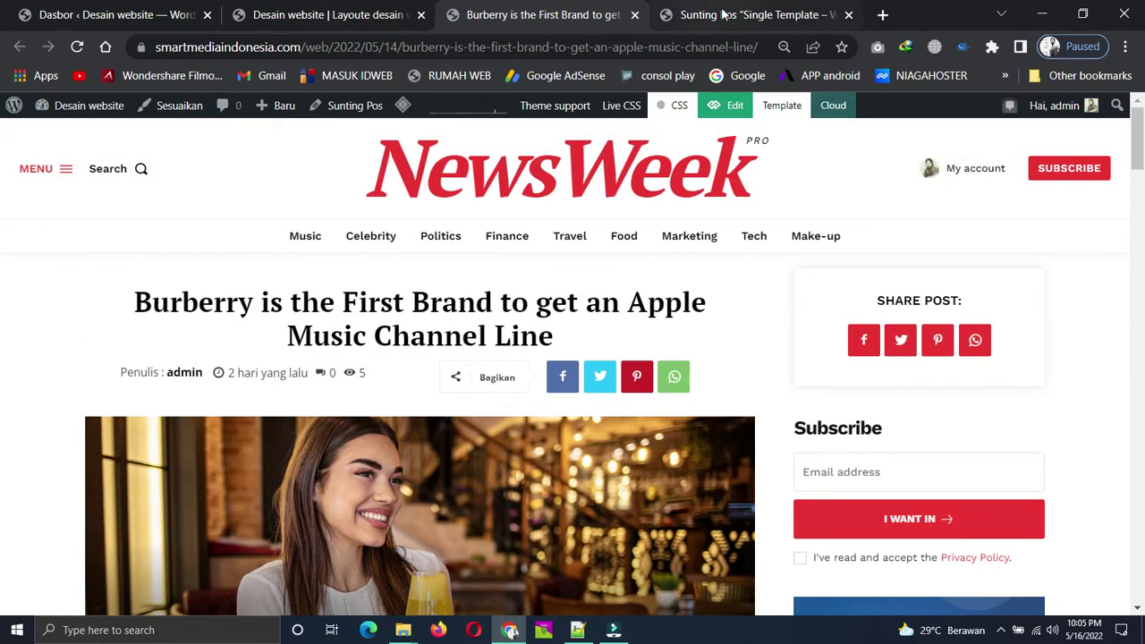
- Open the Burberry article's single post template in tagDiv Composer in a separate tab and return to the top of the article page
left_click(348, 20)
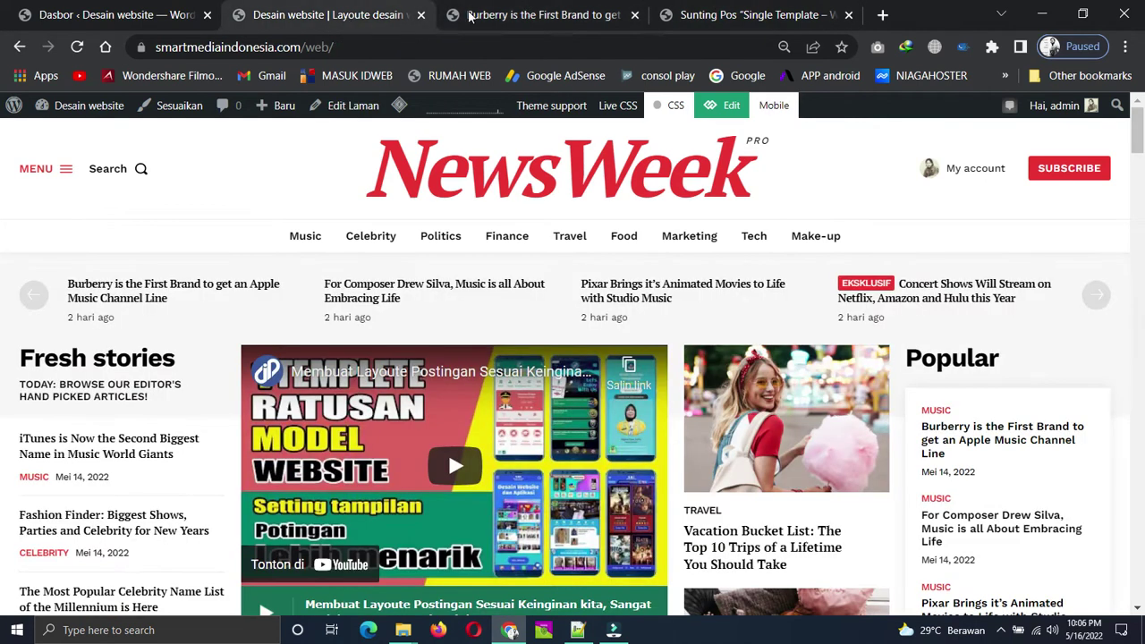
left_click(519, 16)
mouse_move(688, 235)
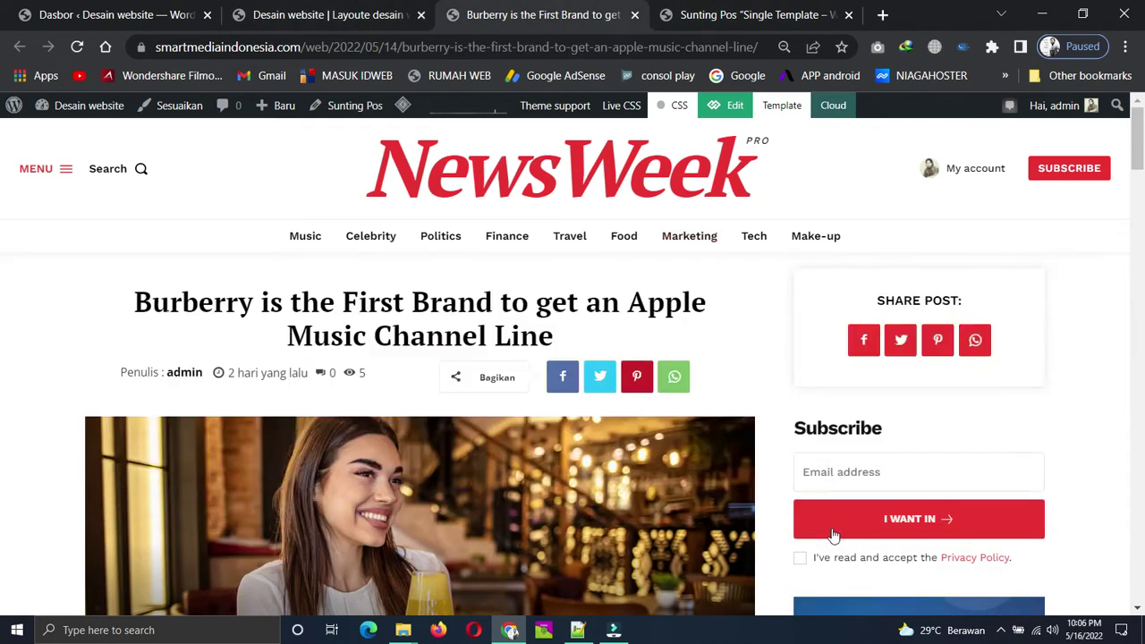
scroll(777, 404, "down", 3)
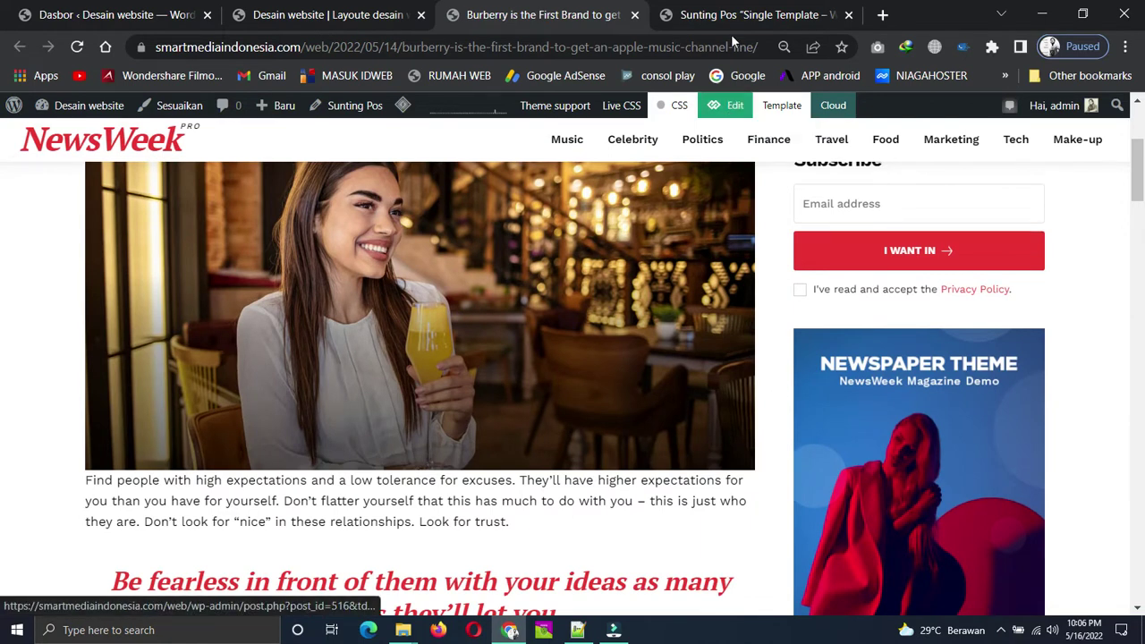
right_click(737, 106)
left_click(769, 117)
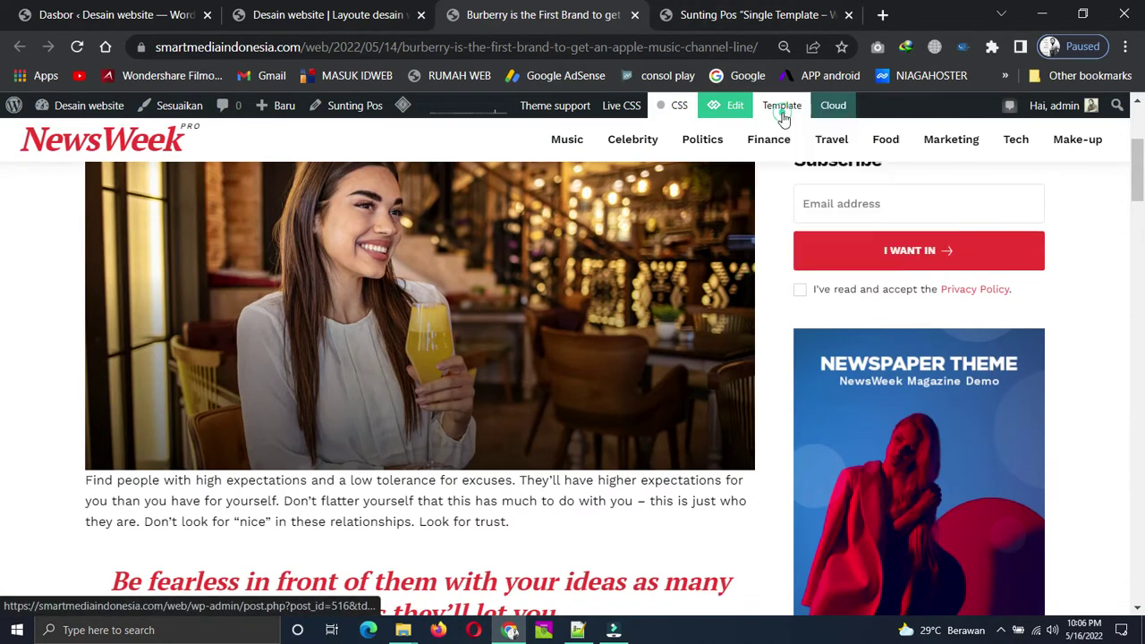
left_click(662, 13)
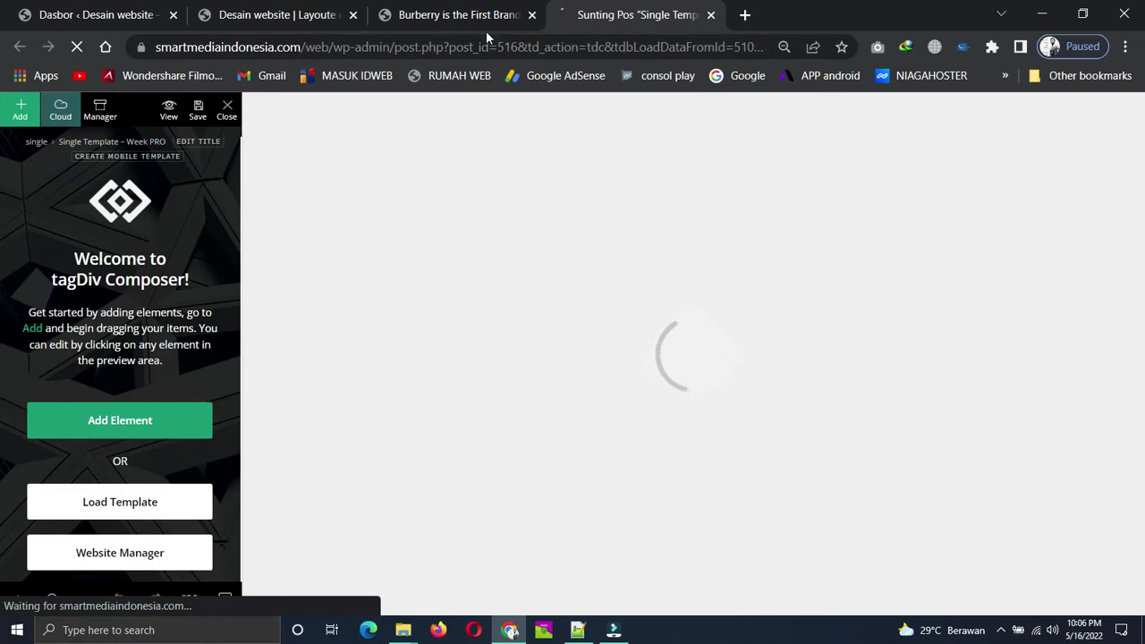
left_click(507, 15)
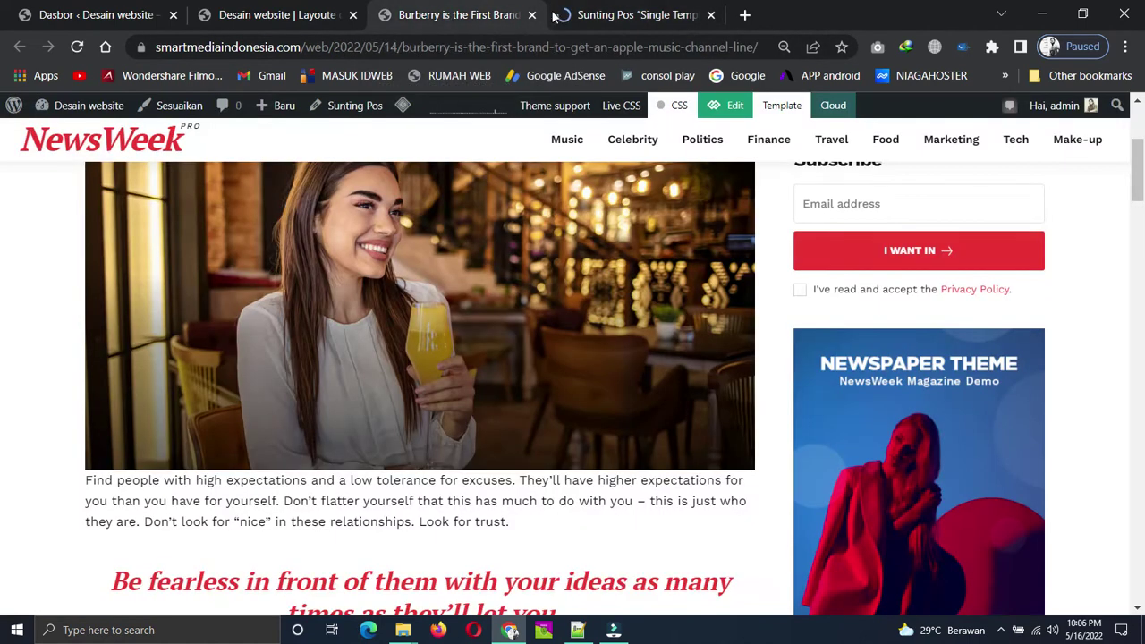
scroll(493, 223, "up", 3)
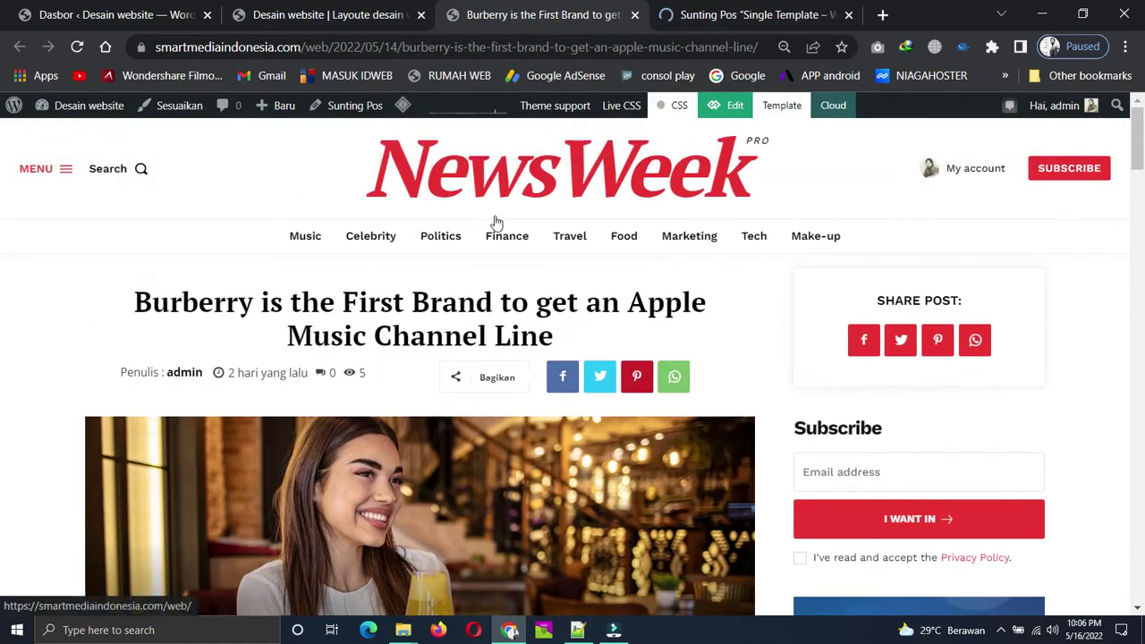
- Examine the single post template in tagDiv Composer, from the title and featured image through the body text, pull quotes and images
left_click(707, 16)
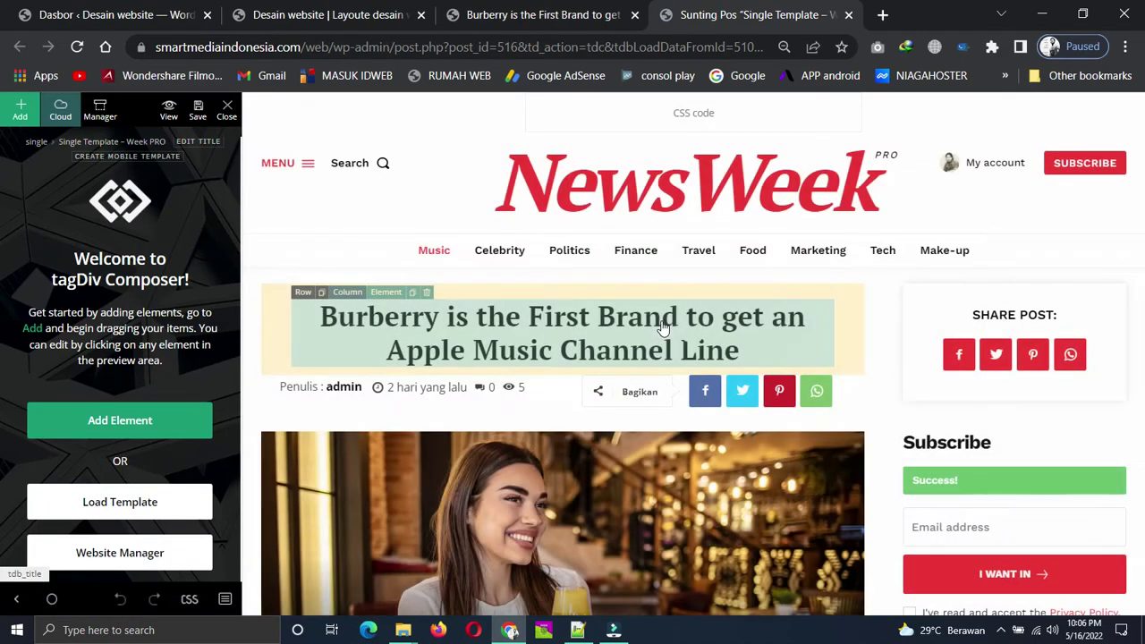
scroll(600, 439, "down", 4)
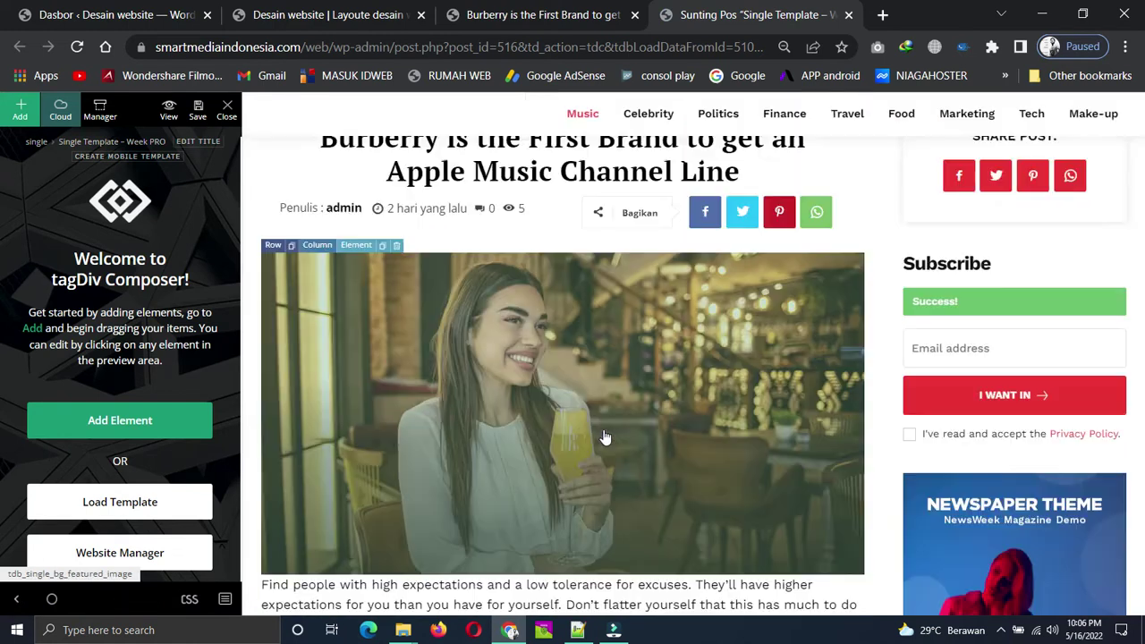
scroll(613, 432, "down", 6)
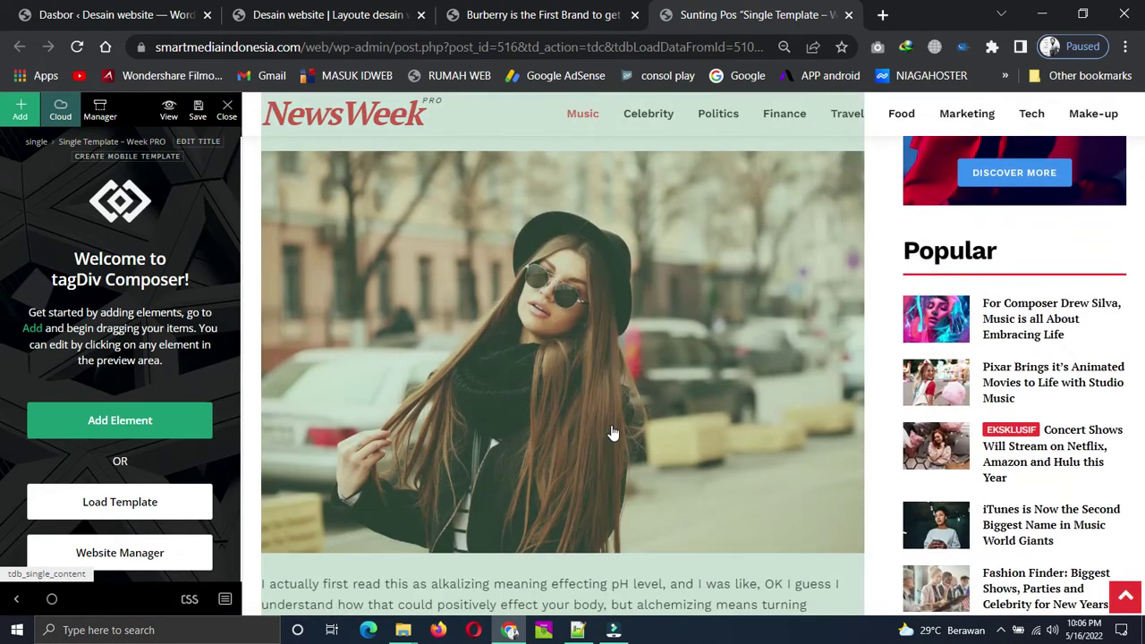
scroll(613, 432, "up", 4)
scroll(613, 432, "up", 8)
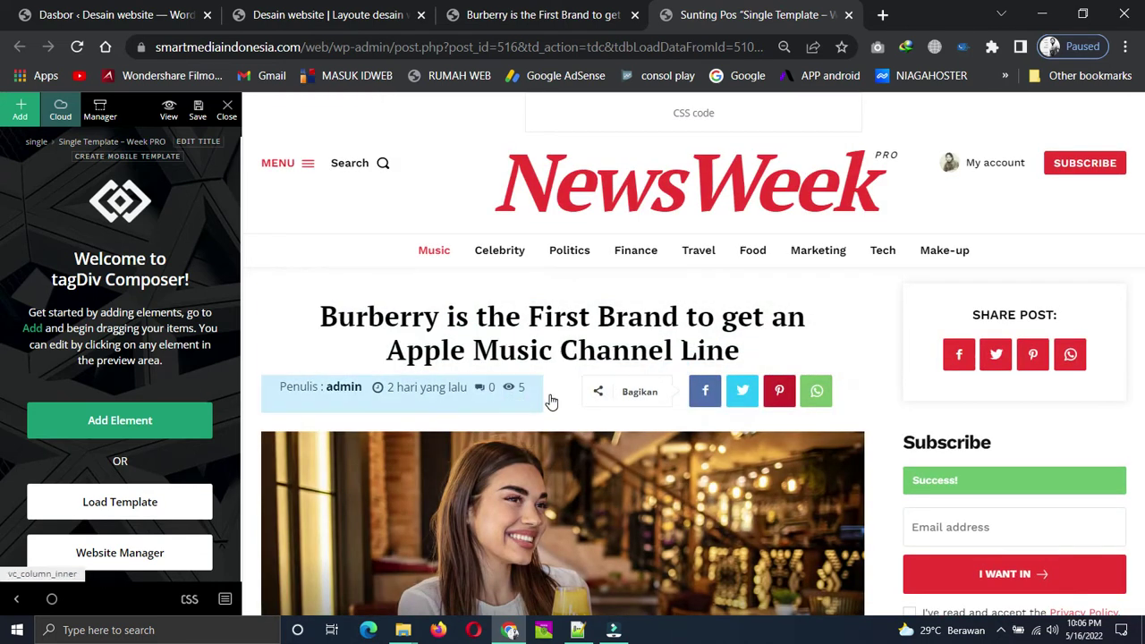
scroll(586, 403, "down", 5)
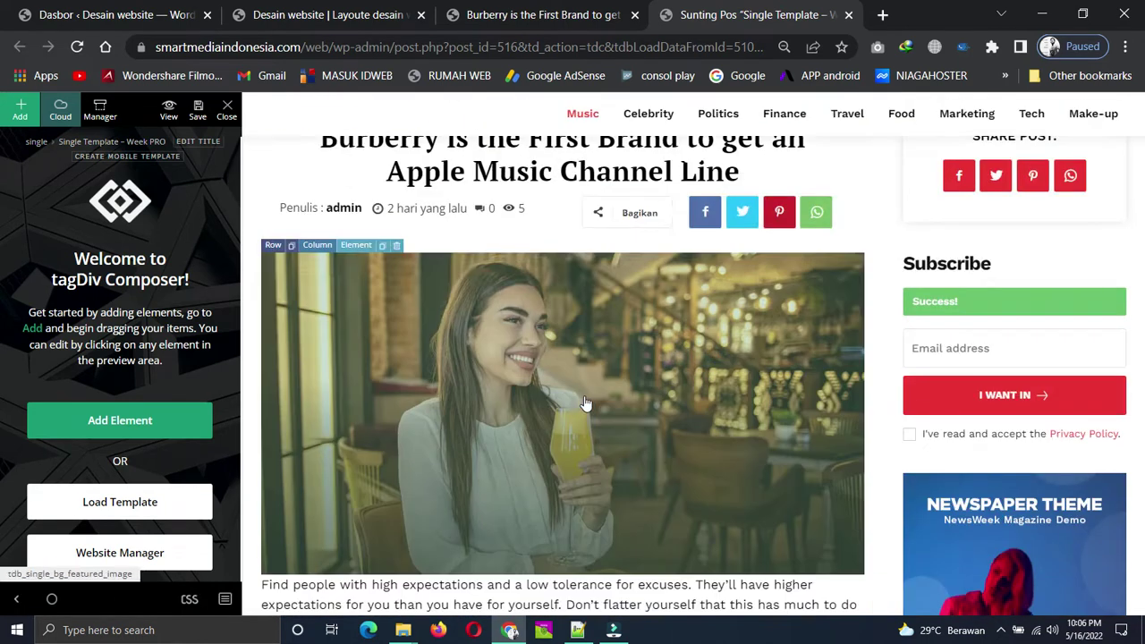
scroll(586, 392, "down", 2)
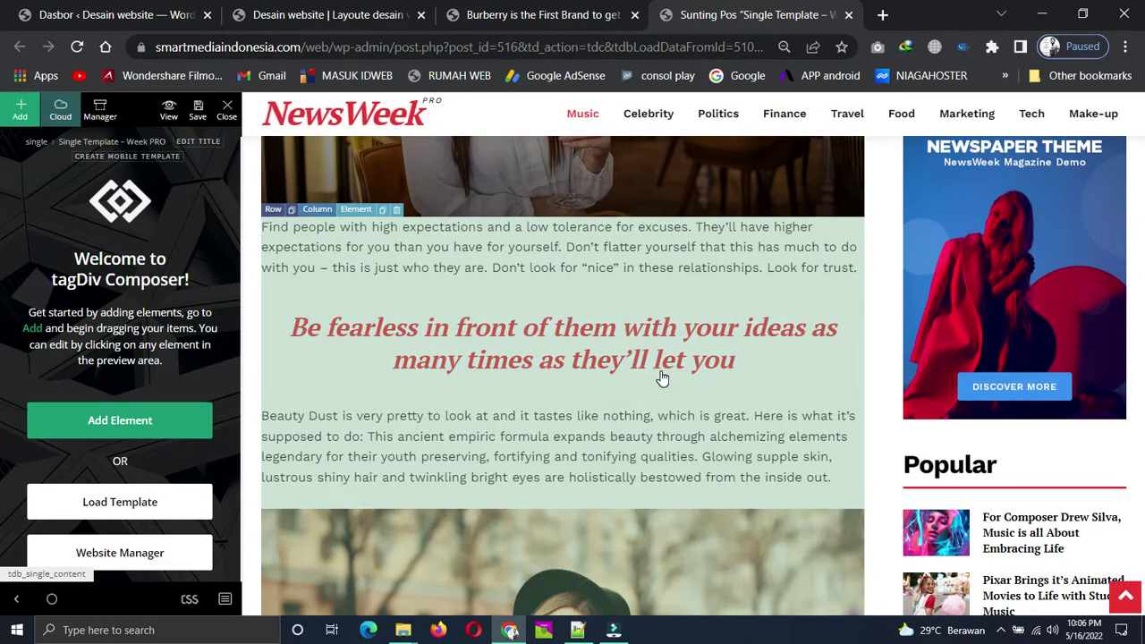
scroll(662, 379, "down", 5)
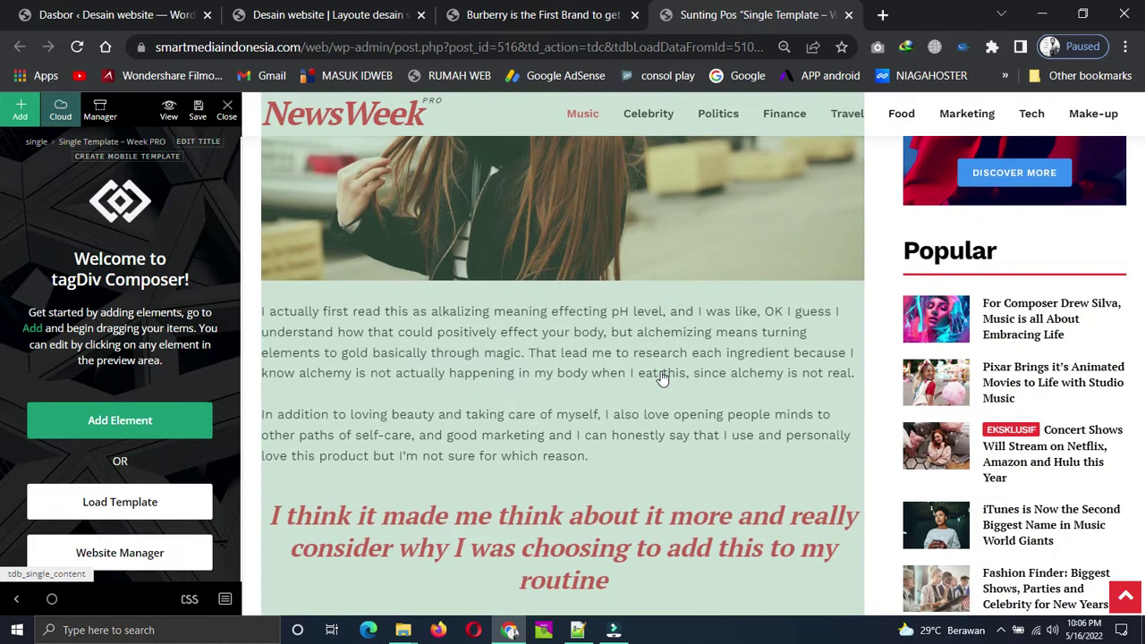
scroll(662, 379, "down", 2)
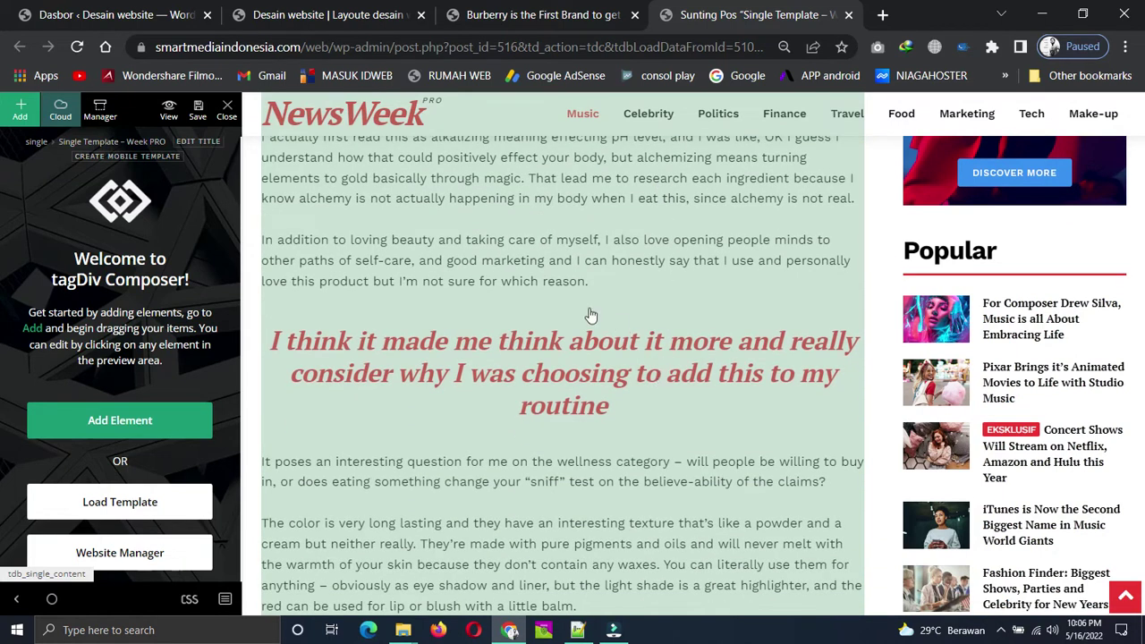
scroll(590, 315, "down", 7)
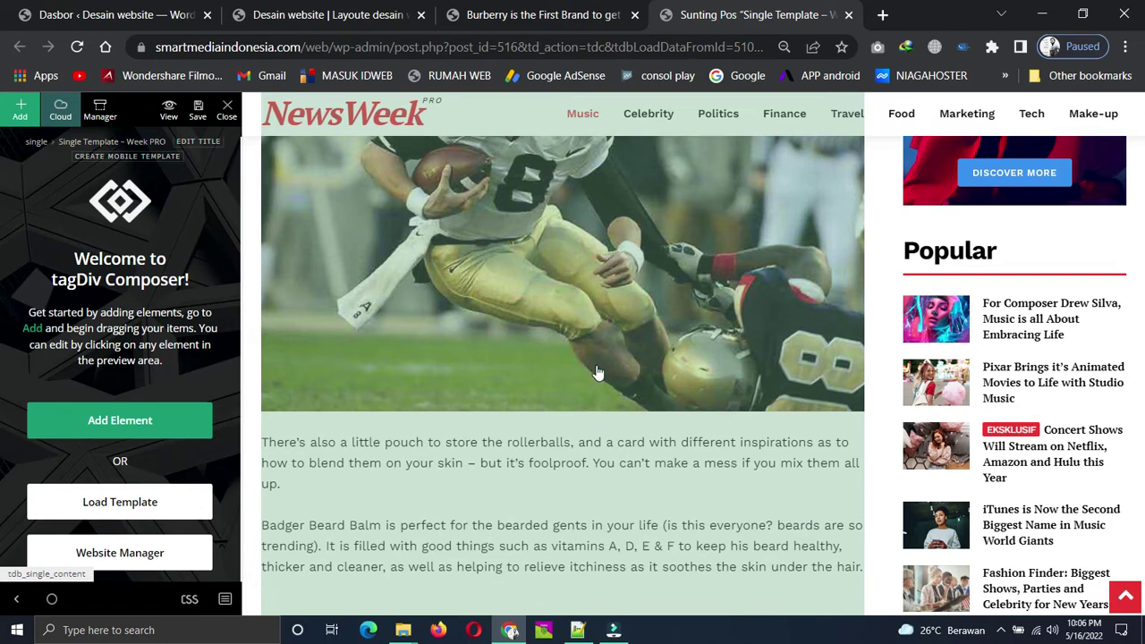
- Open the settings of the Single Post Content element that holds the article's body text and images
scroll(596, 370, "up", 5)
scroll(599, 364, "up", 4)
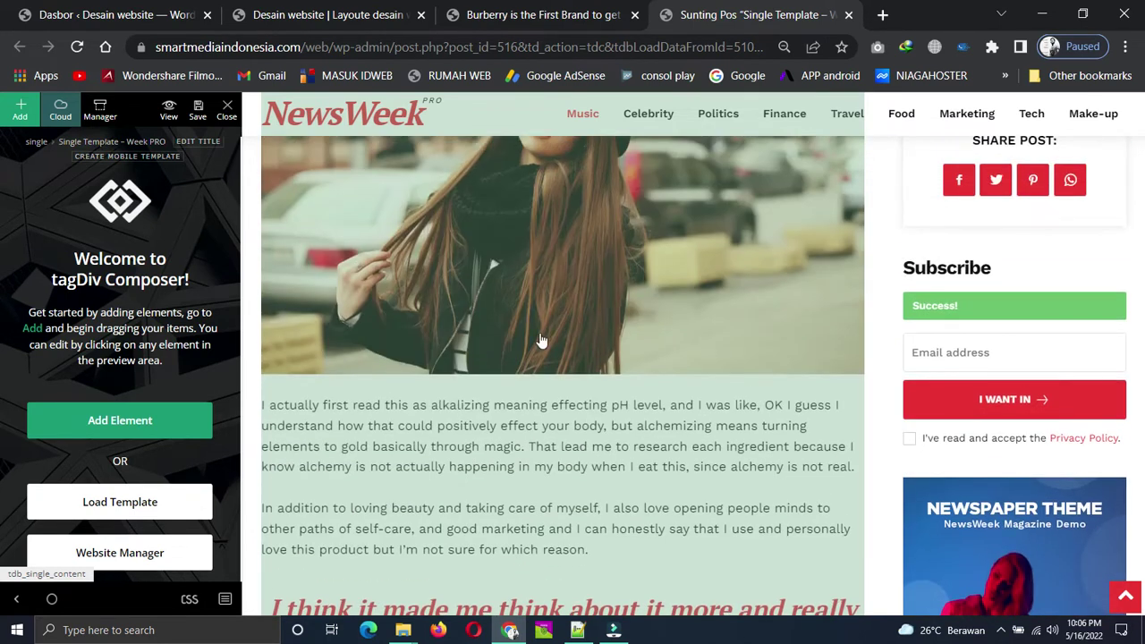
left_click(437, 248)
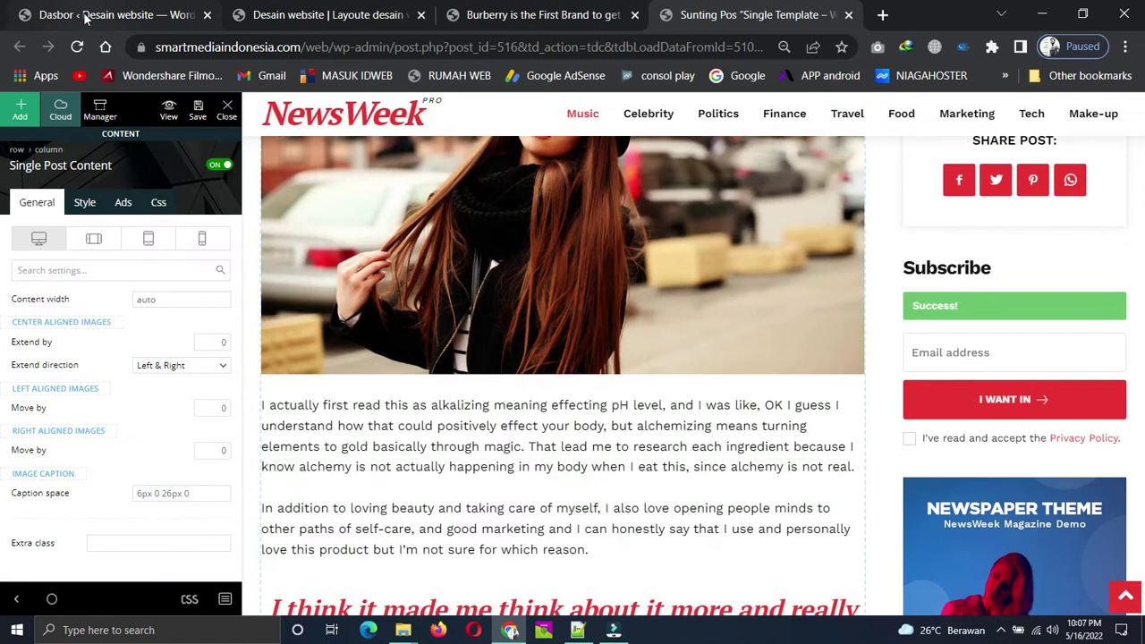
- Switch to the WordPress dashboard and open the Ads settings in the Newspaper theme panel
left_click(87, 16)
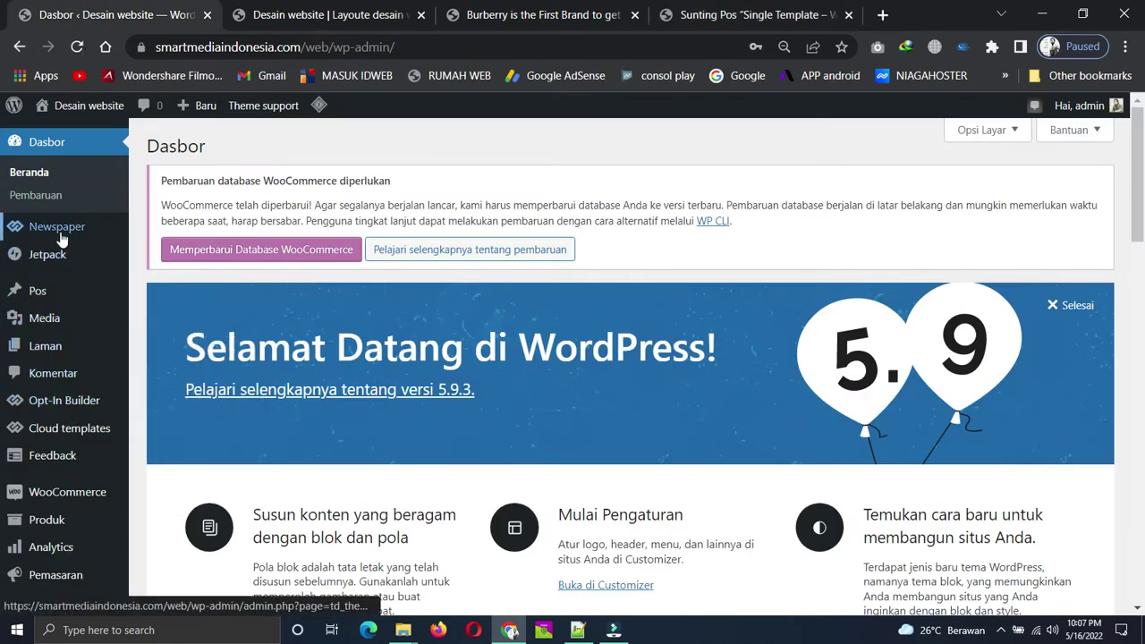
mouse_move(36, 229)
left_click(171, 343)
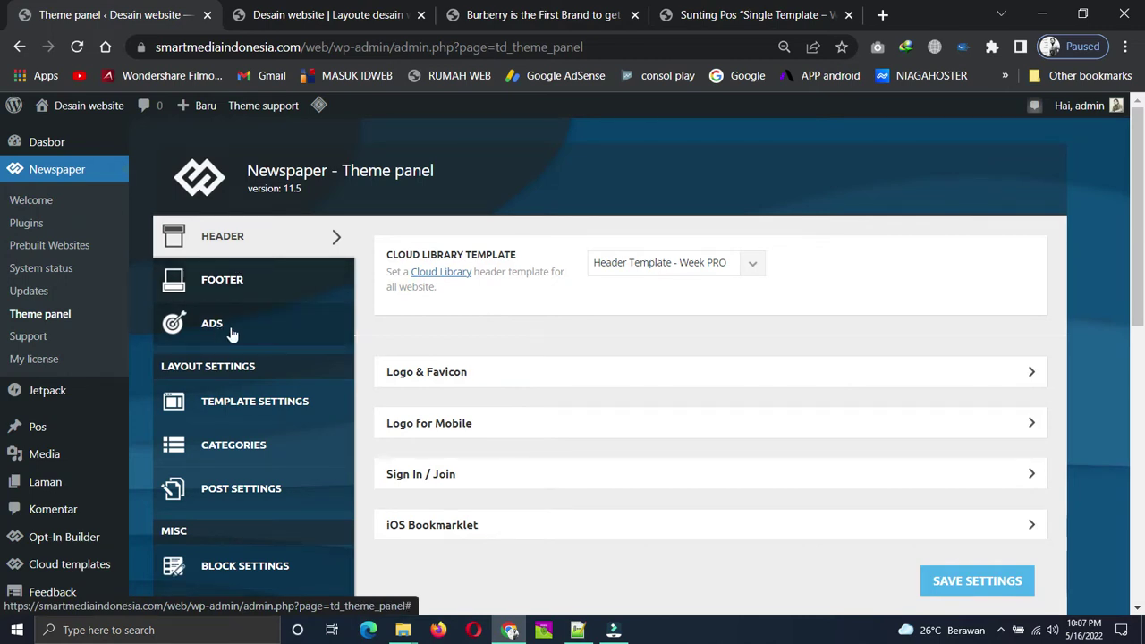
left_click(231, 329)
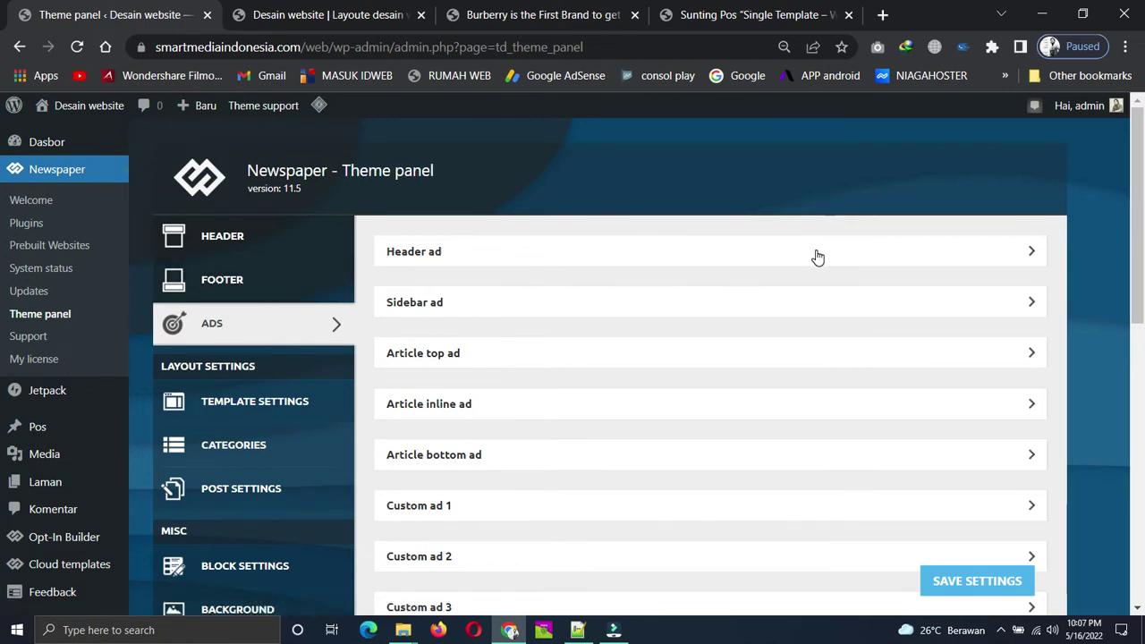
- Expand the Article top ad section, review its ad code, title and advanced usage options, and collapse it
scroll(503, 353, "down", 1)
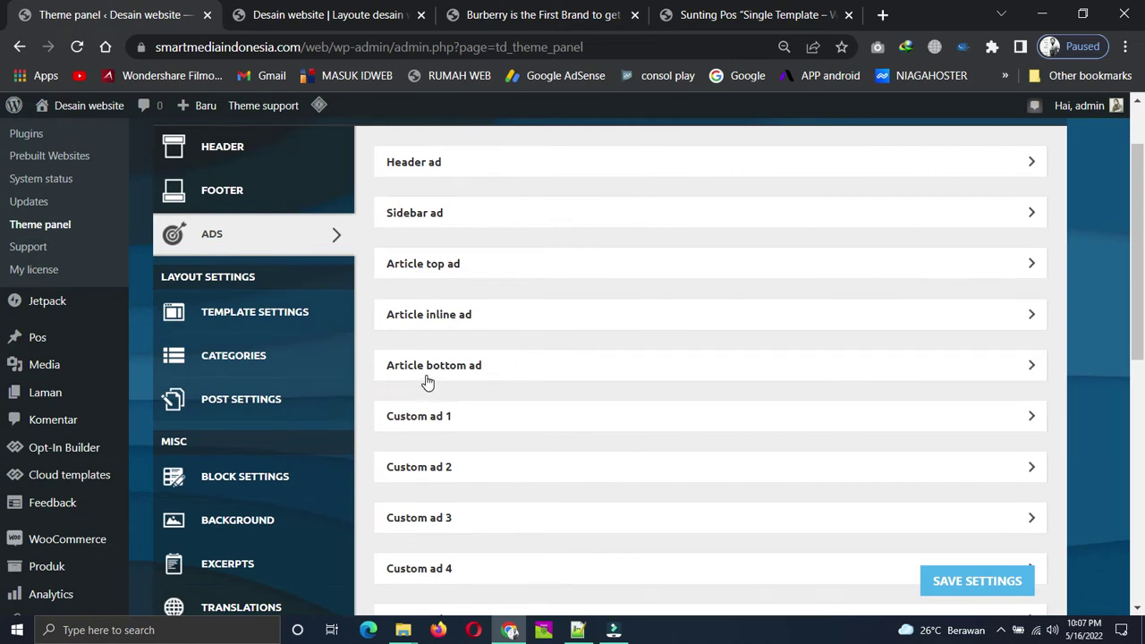
left_click(849, 269)
left_click(648, 313)
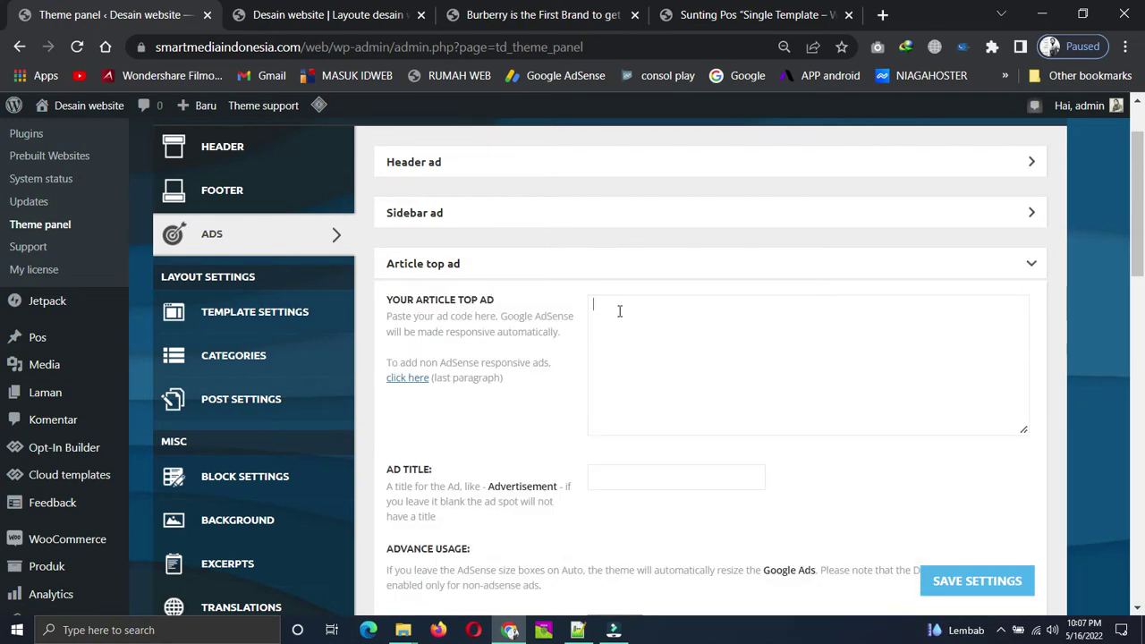
scroll(501, 368, "down", 2)
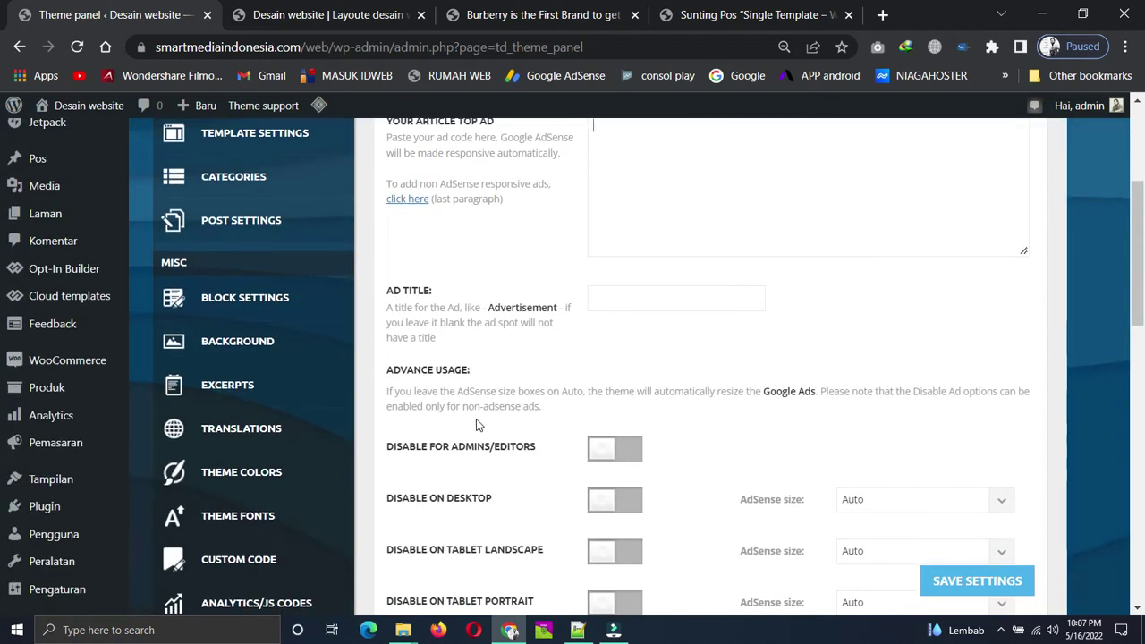
scroll(477, 425, "up", 3)
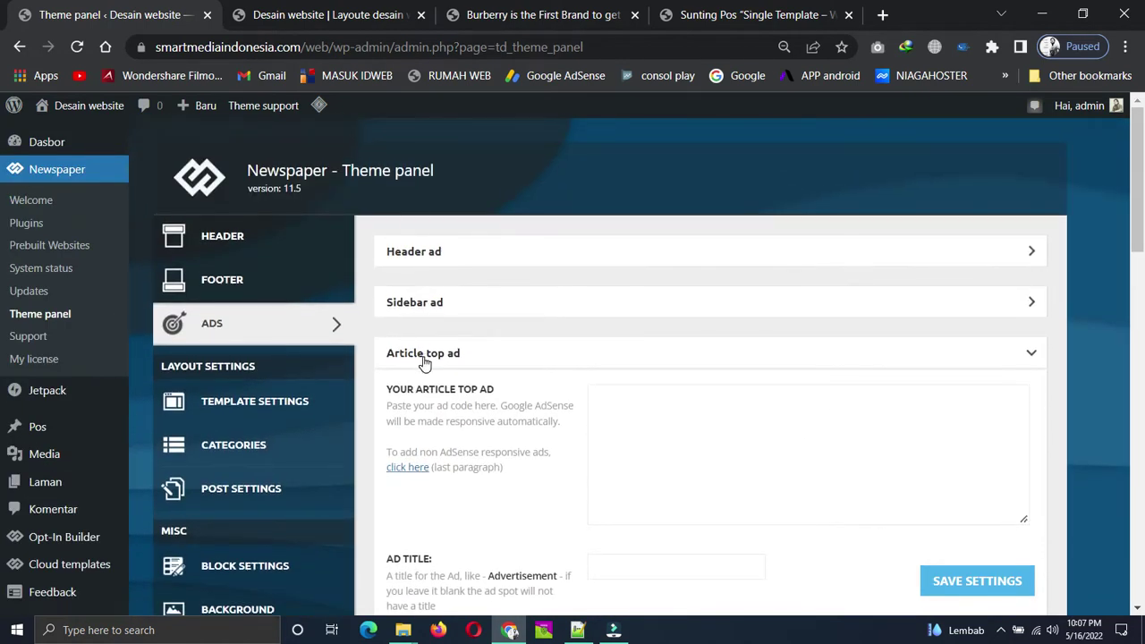
left_click(425, 354)
- Expand the Article inline ad section and review its ad code, ad title and After paragraph fields
left_click(437, 409)
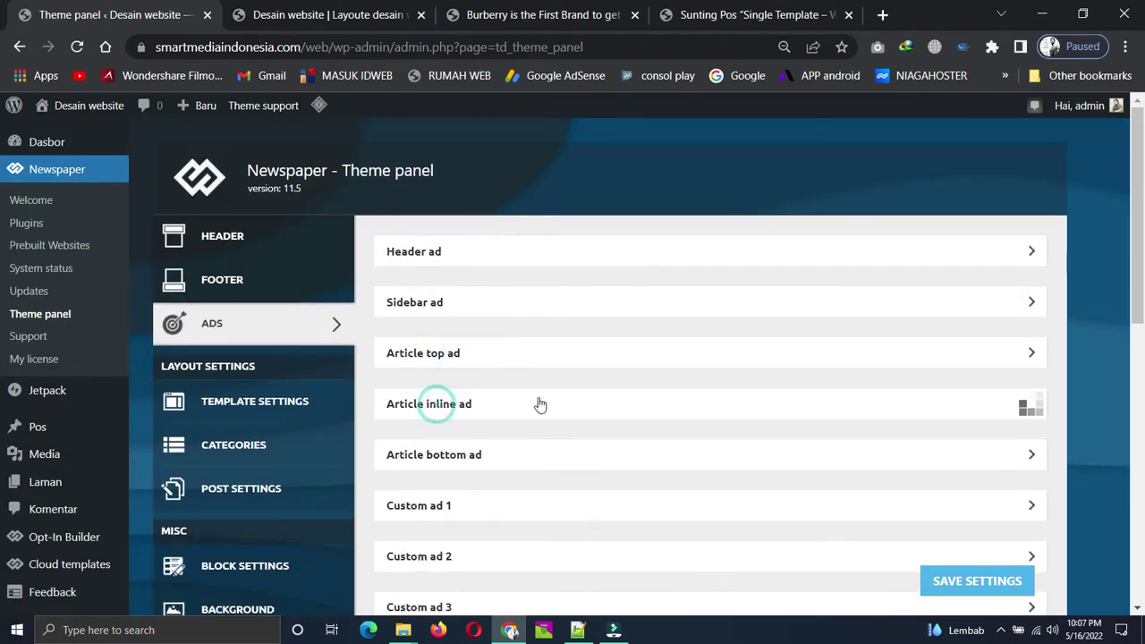
scroll(568, 396, "down", 1)
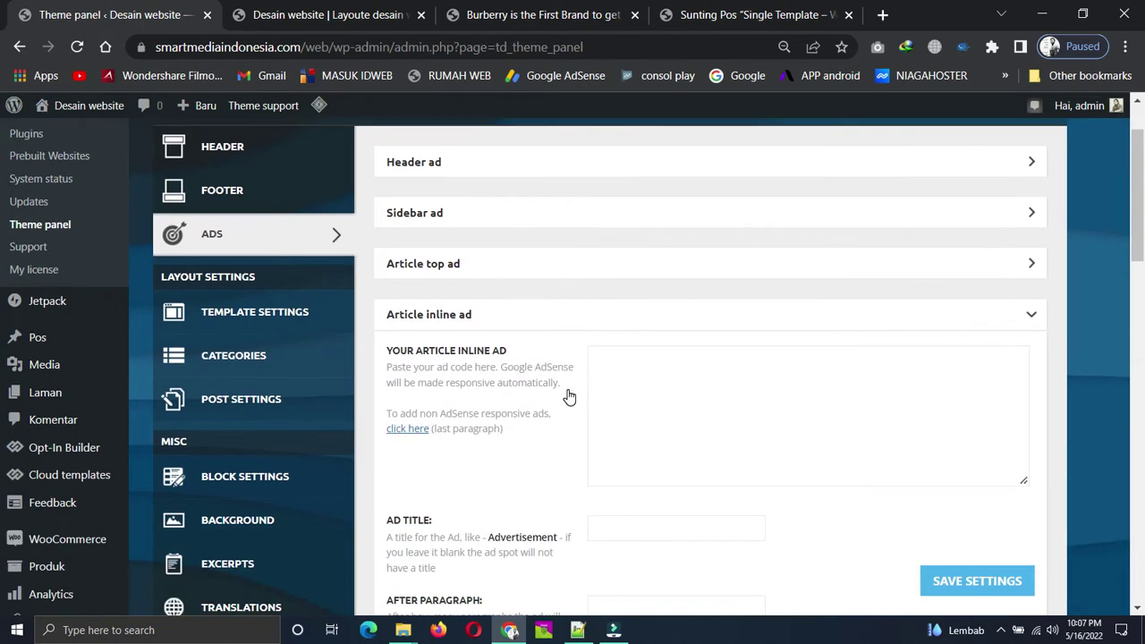
left_click(616, 364)
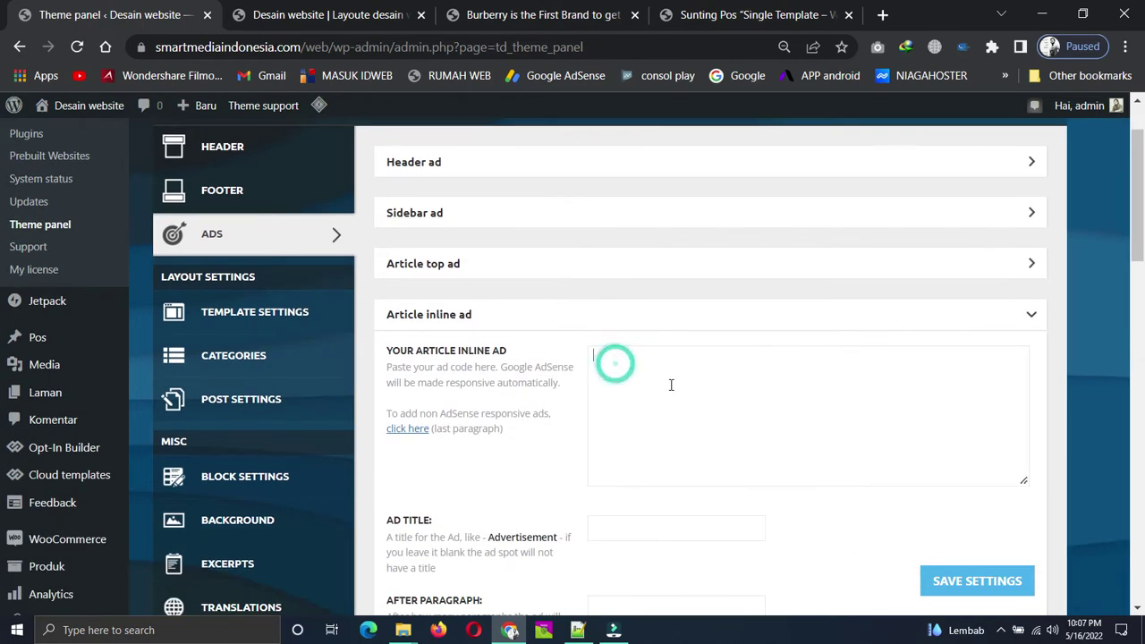
scroll(603, 391, "down", 1)
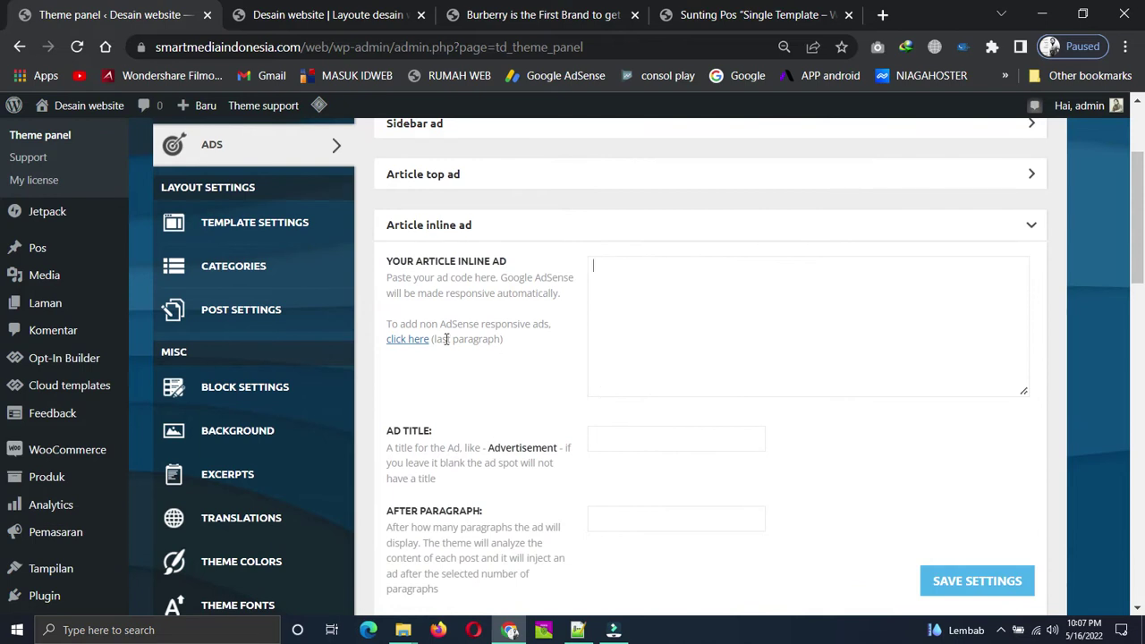
scroll(650, 329, "down", 2)
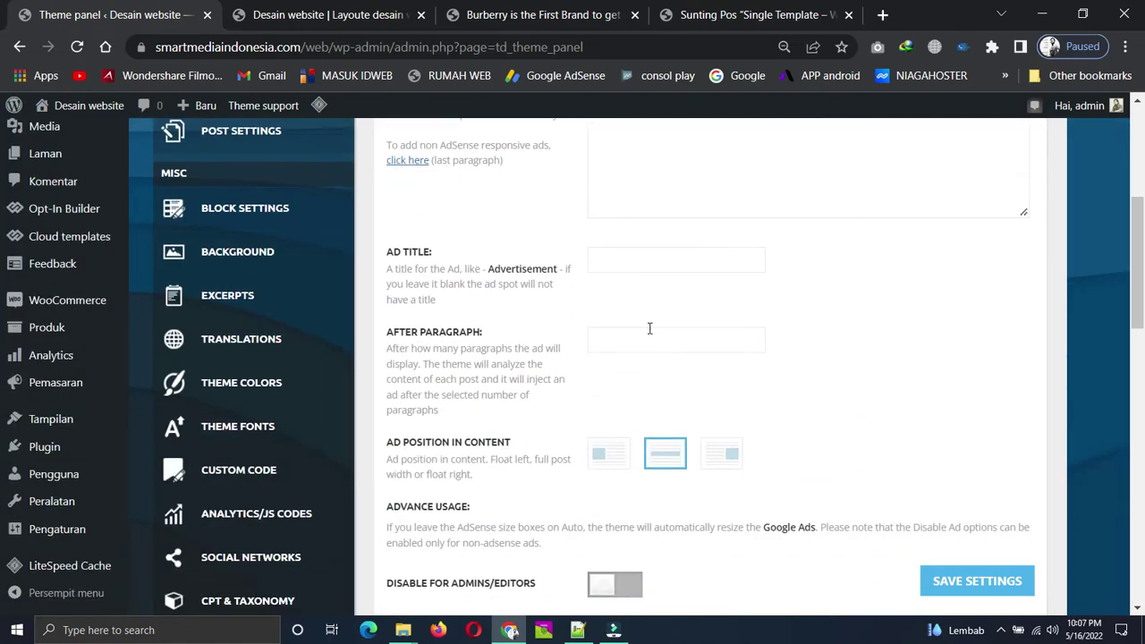
scroll(649, 329, "up", 2)
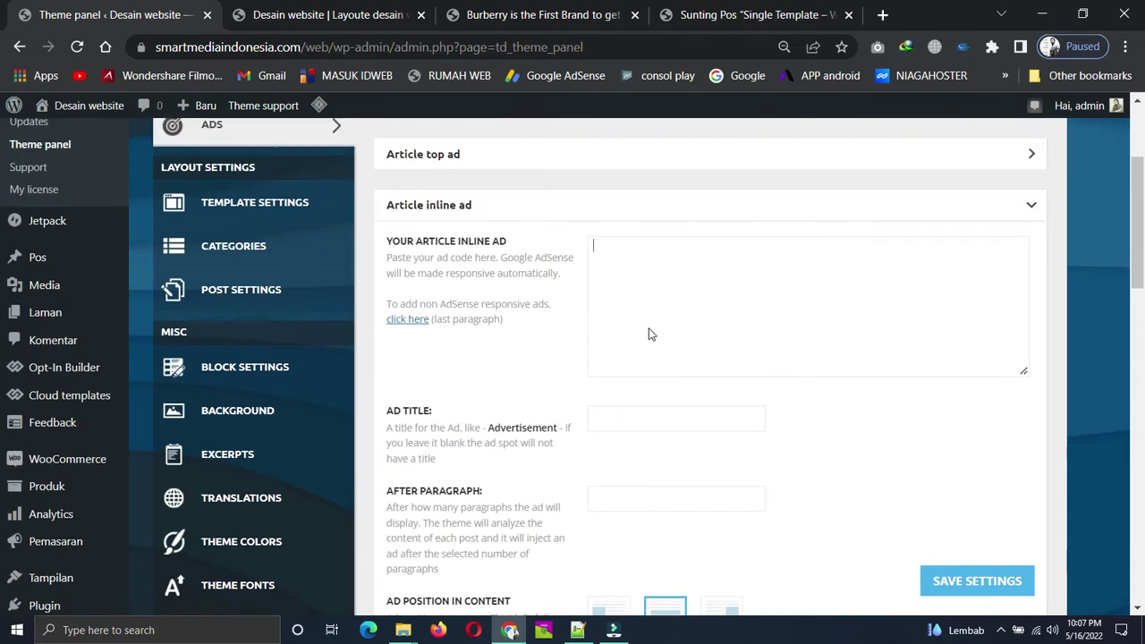
scroll(613, 293, "down", 1)
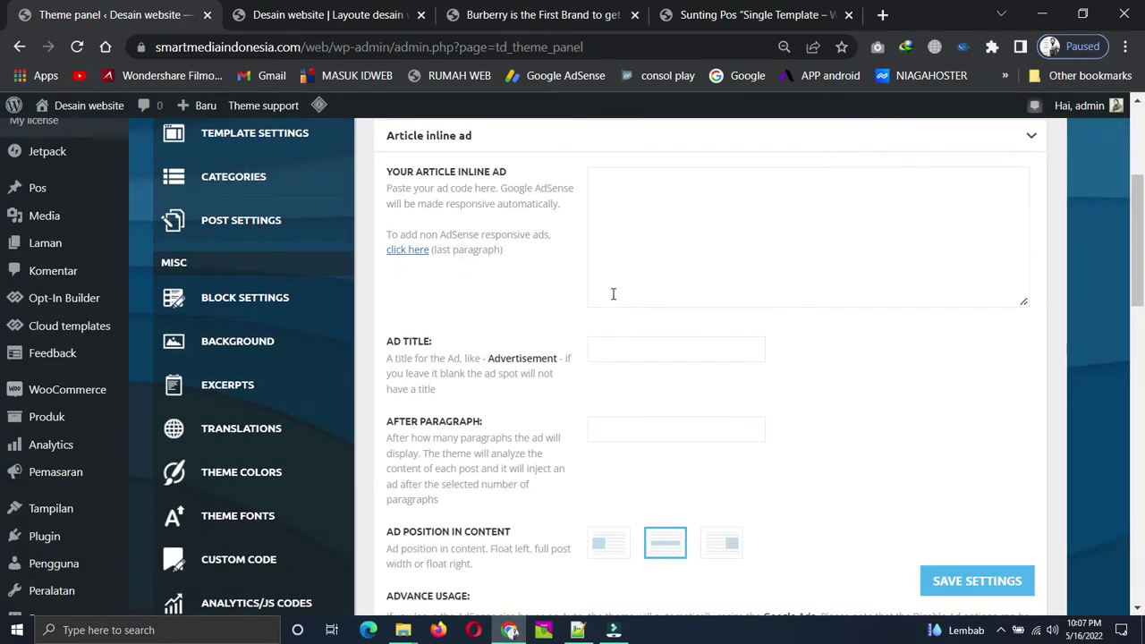
- Review the inline ad's position in content and device disabling options, and collapse the section
scroll(612, 293, "down", 1)
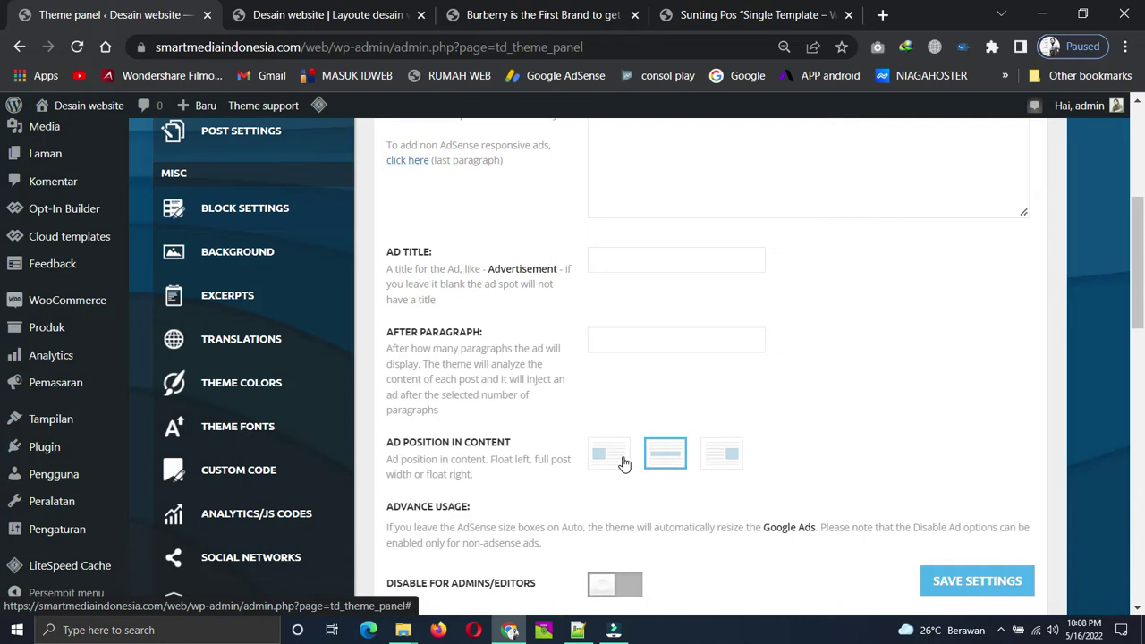
scroll(618, 447, "down", 1)
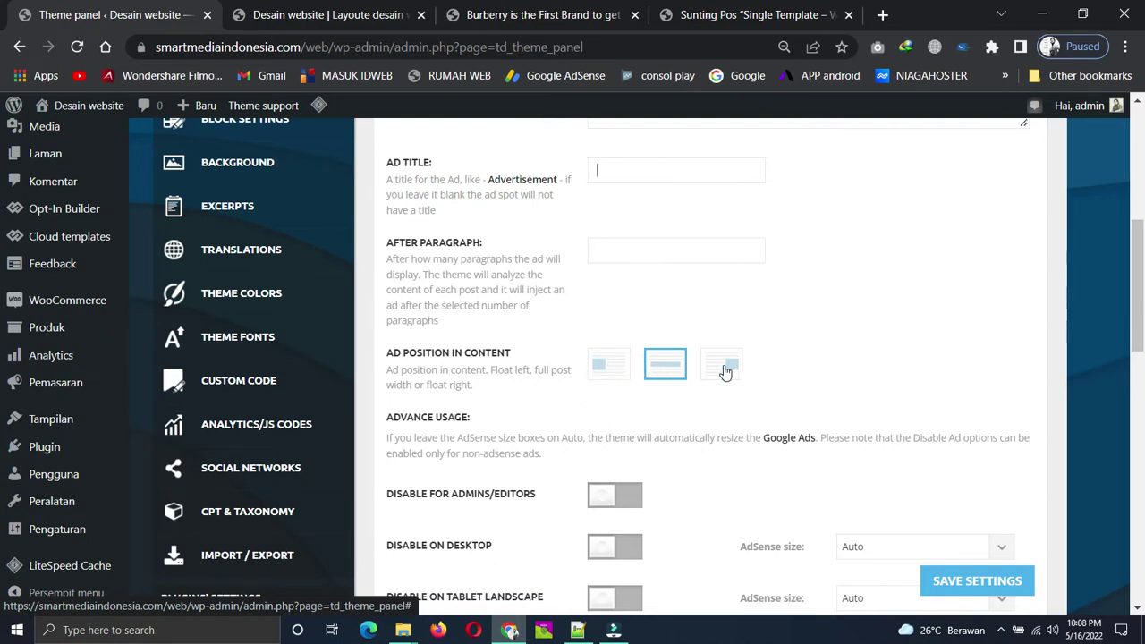
scroll(552, 360, "up", 3)
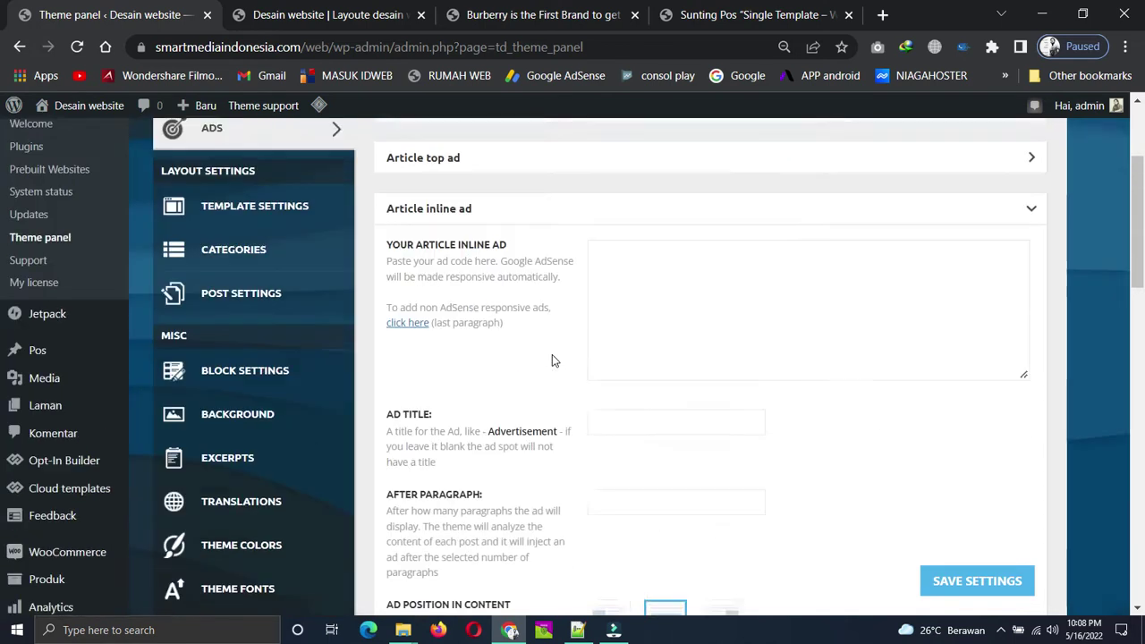
scroll(552, 360, "up", 2)
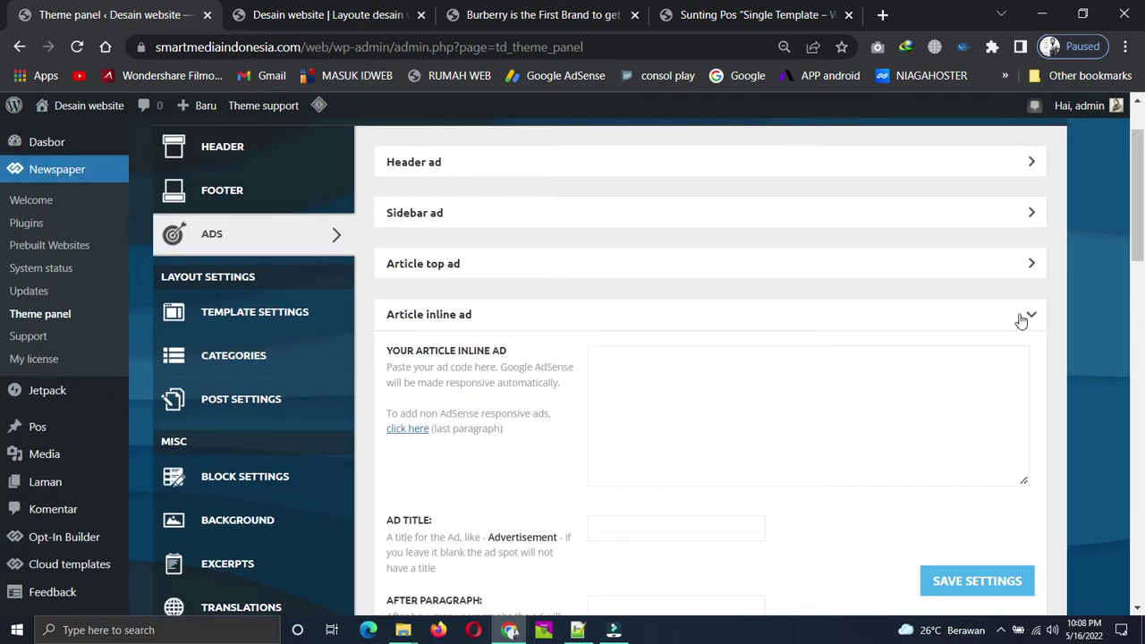
left_click(1023, 317)
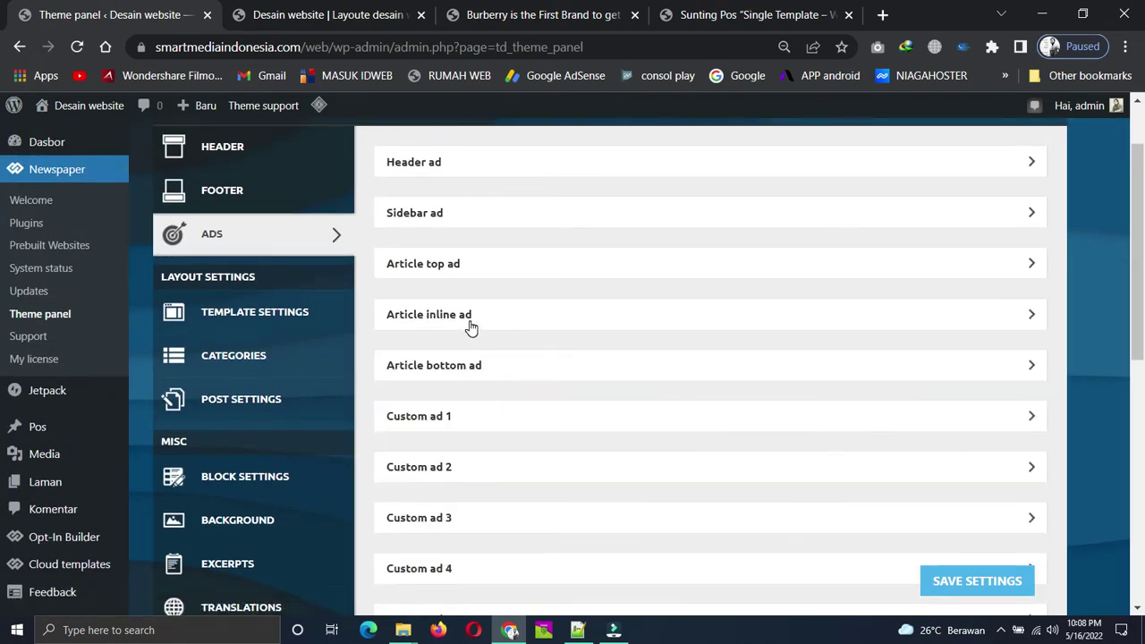
- Return to the single post template in tagDiv Composer and examine the area around the featured image and body text for ad spots
left_click(559, 18)
left_click(705, 10)
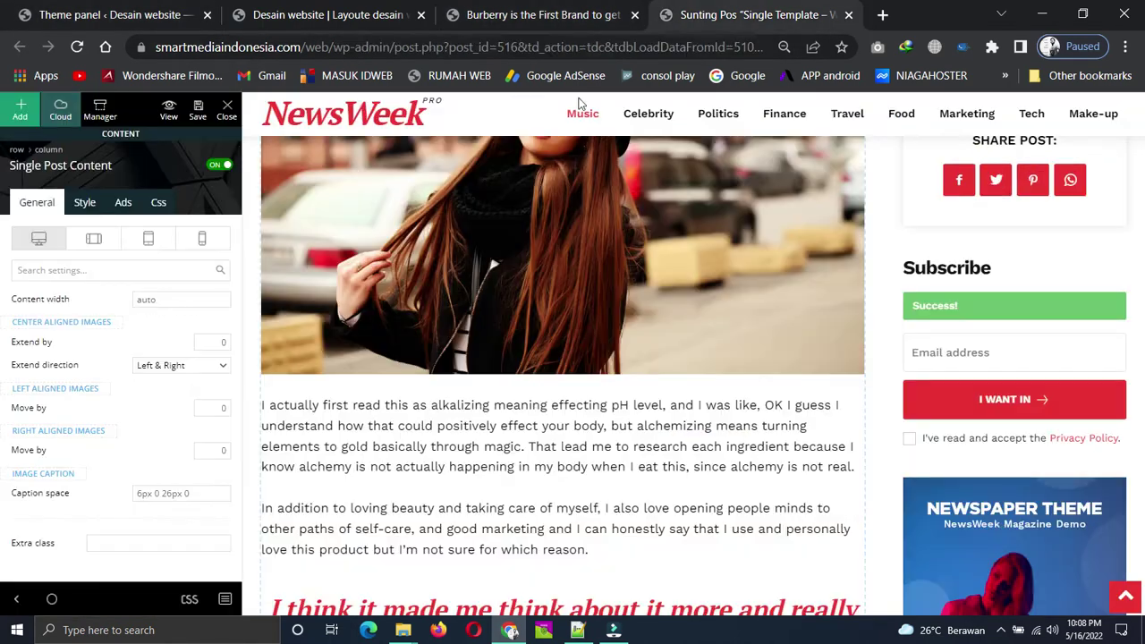
scroll(579, 409, "down", 5)
scroll(581, 402, "up", 10)
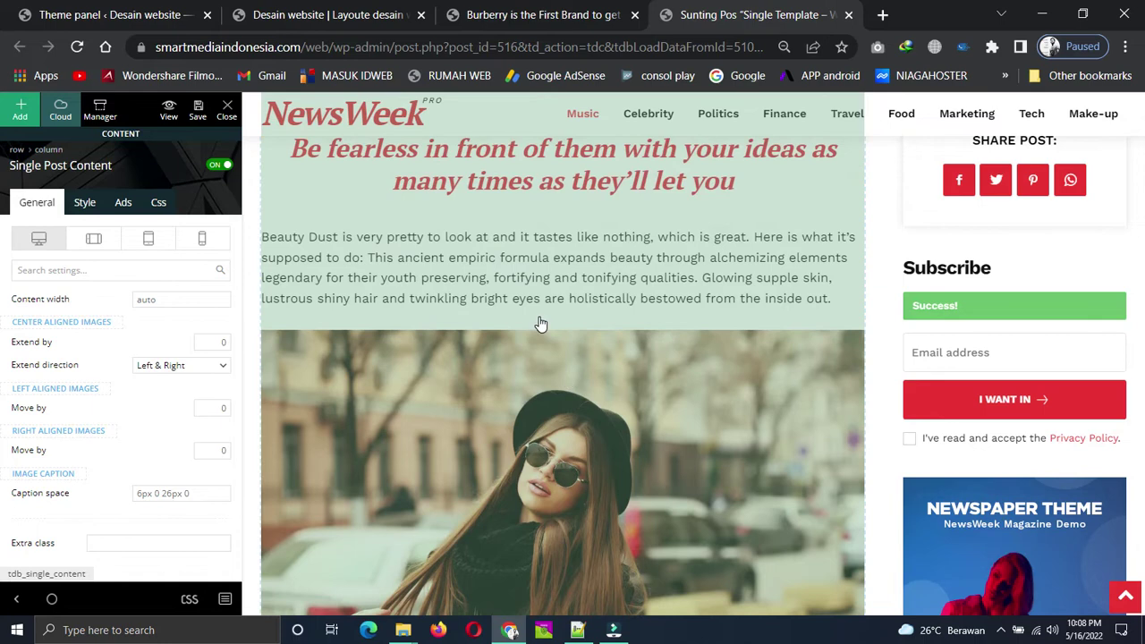
scroll(540, 324, "up", 6)
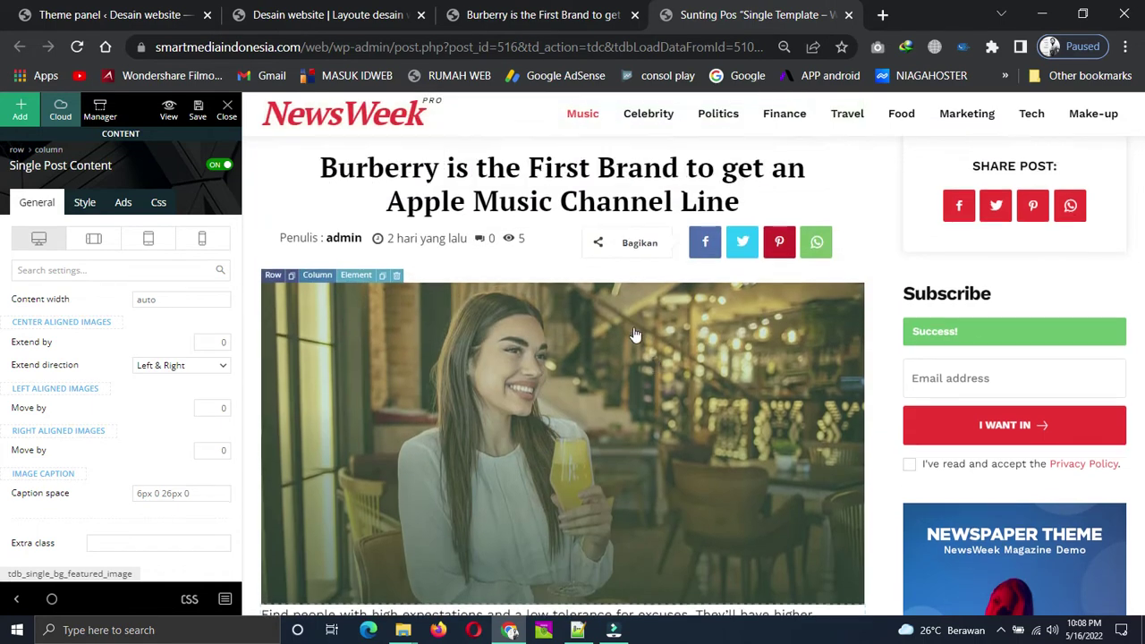
scroll(618, 396, "down", 4)
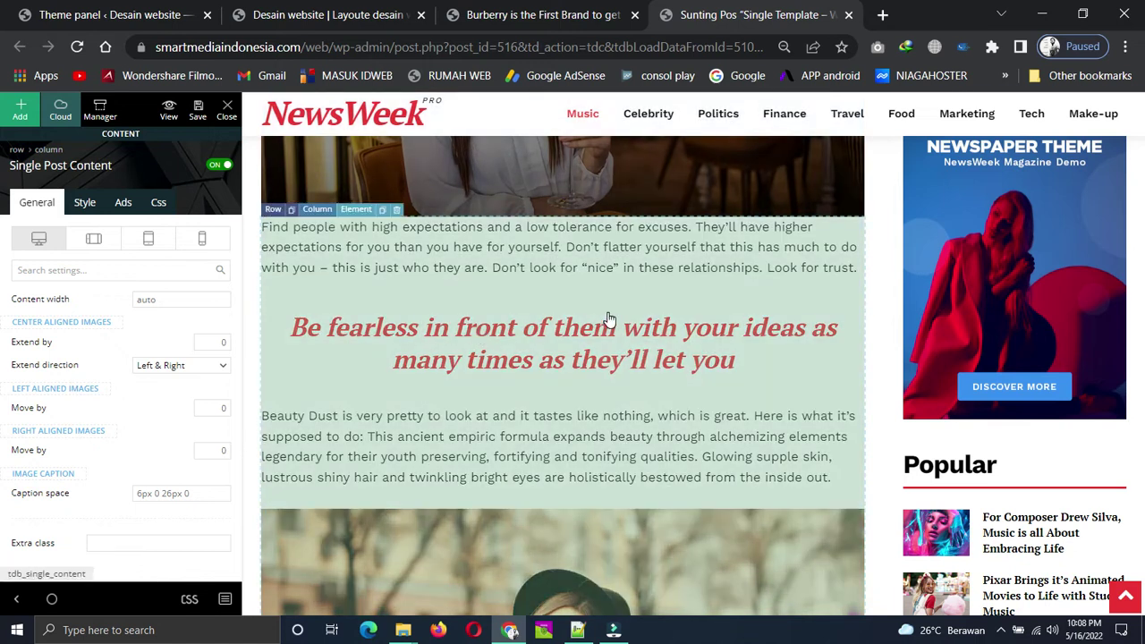
scroll(607, 318, "up", 4)
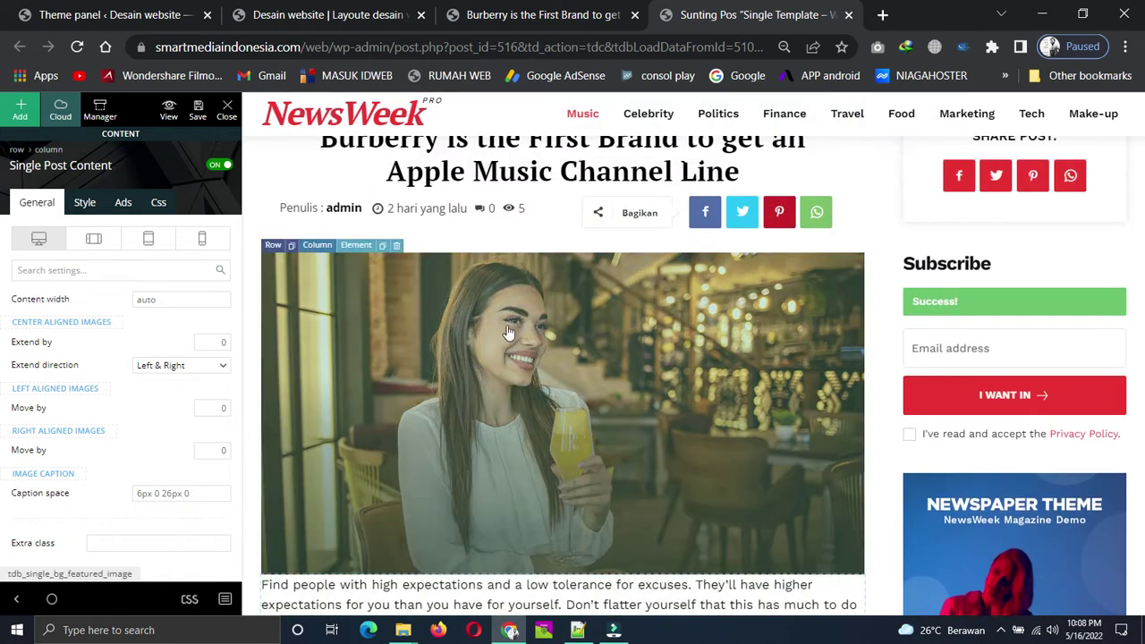
- Select the background featured image element and examine the area between the image and the body text
scroll(498, 337, "down", 2)
left_click(617, 240)
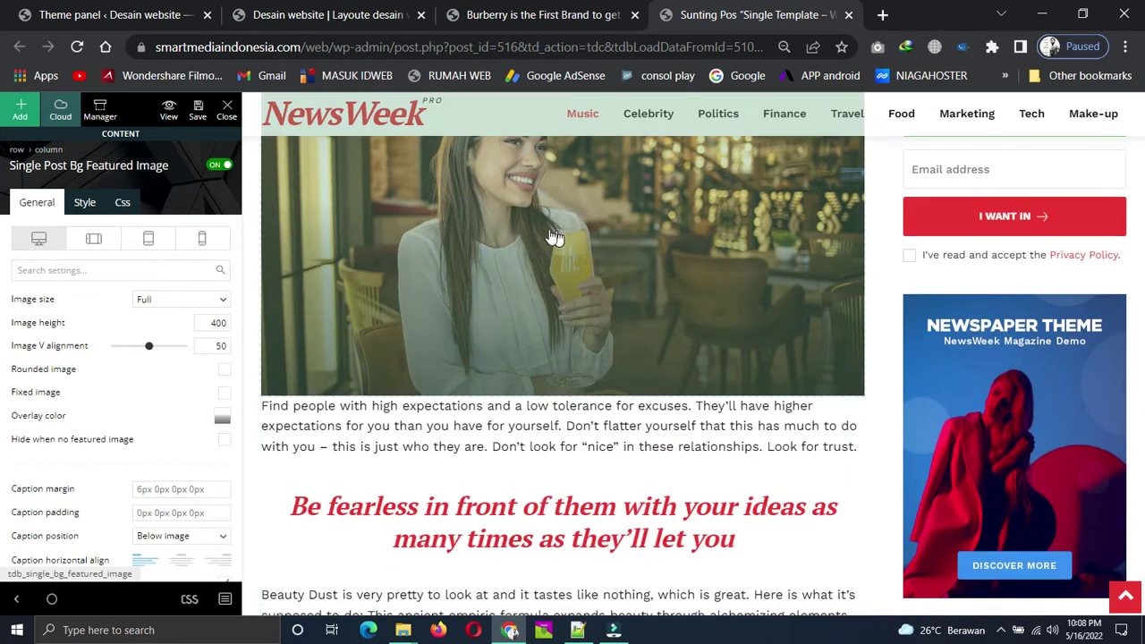
scroll(550, 383, "down", 1)
scroll(549, 382, "down", 2)
- Select the Single Post Content element in the article body and open its ad settings
left_click(528, 327)
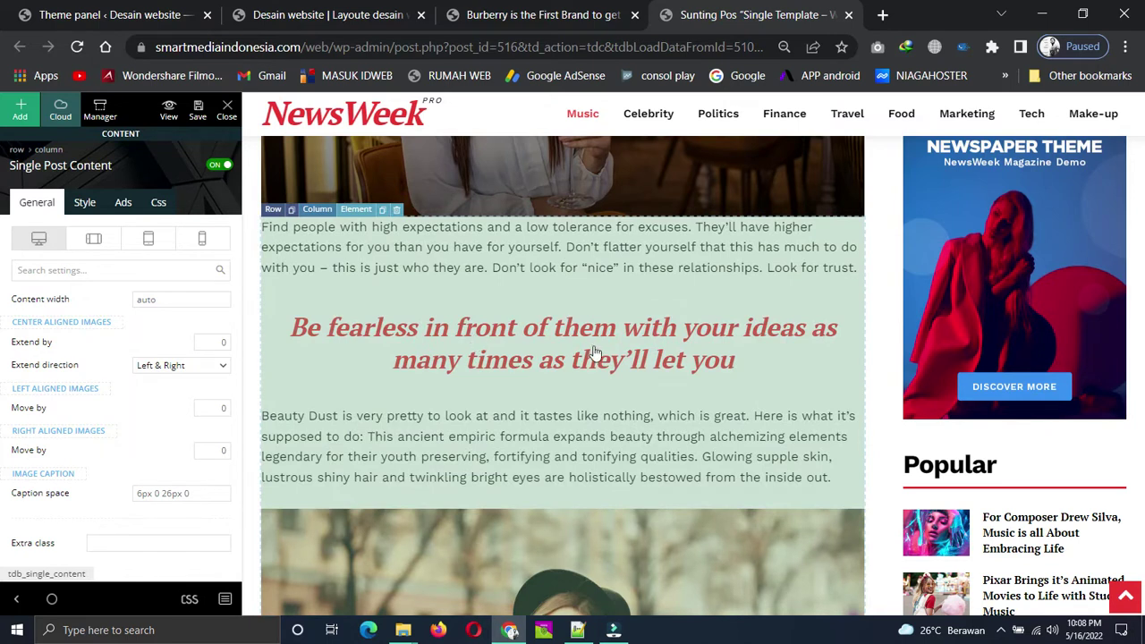
scroll(604, 419, "up", 2)
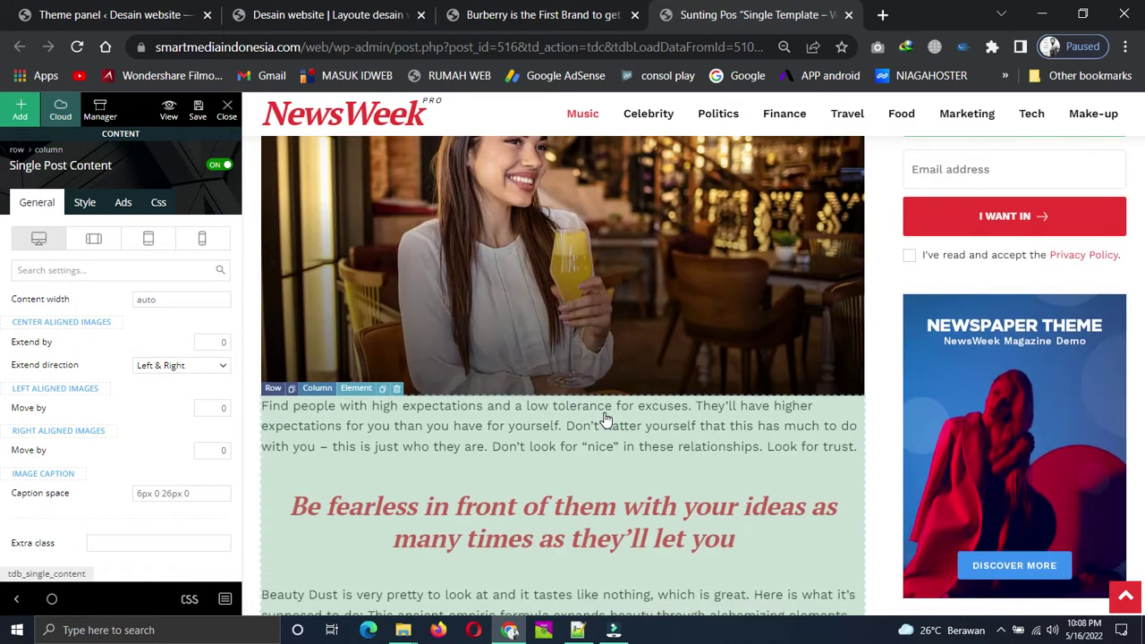
scroll(582, 492, "down", 1)
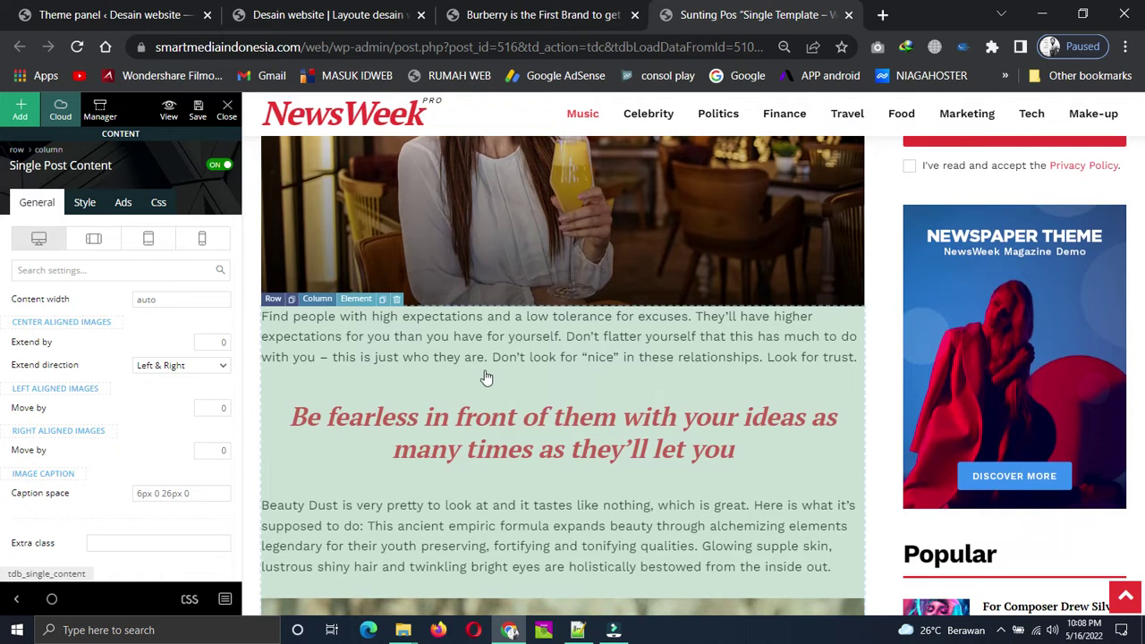
left_click(226, 367)
left_click(225, 362)
left_click(85, 203)
left_click(123, 204)
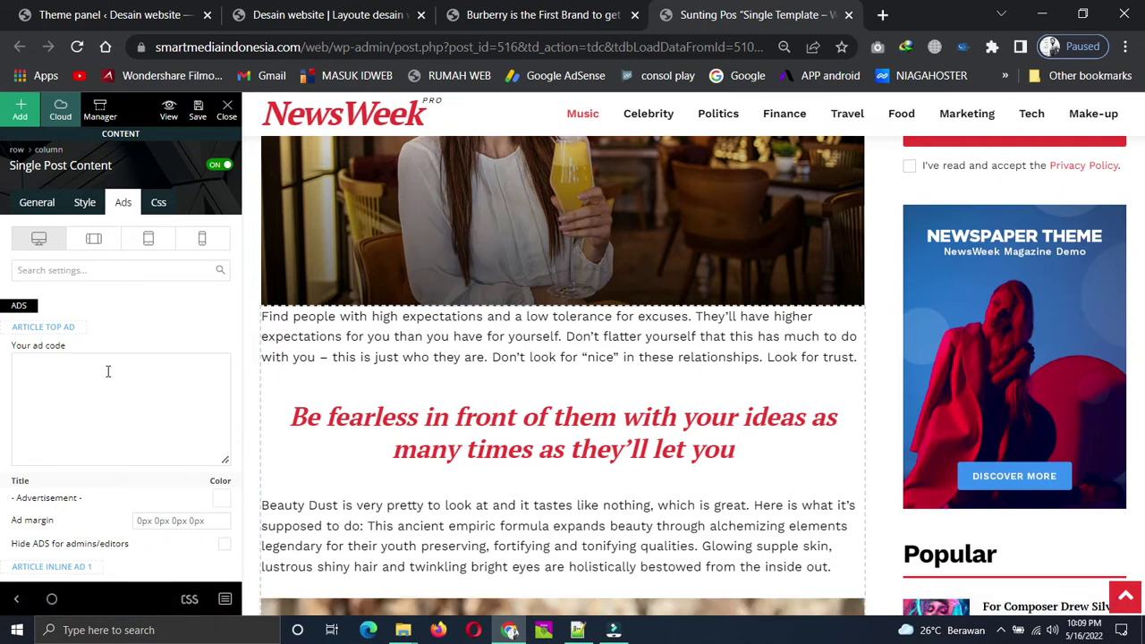
- Look through the content element's ad settings from the Article top ad to the Article bottom ad
scroll(107, 370, "down", 2)
scroll(101, 348, "up", 2)
scroll(91, 374, "down", 6)
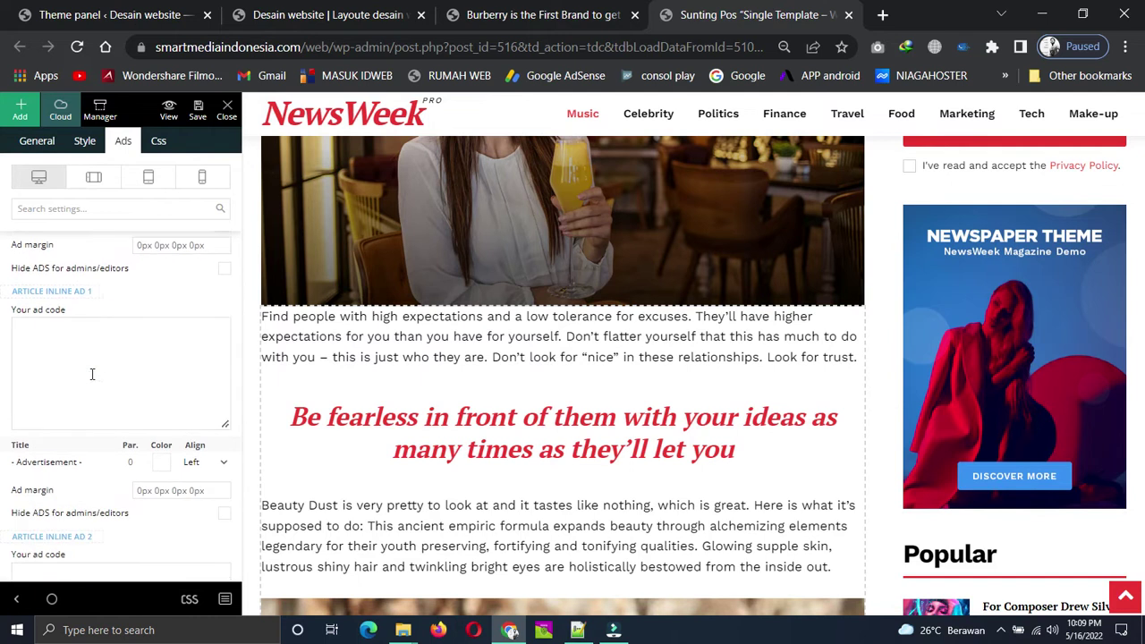
scroll(86, 328, "down", 5)
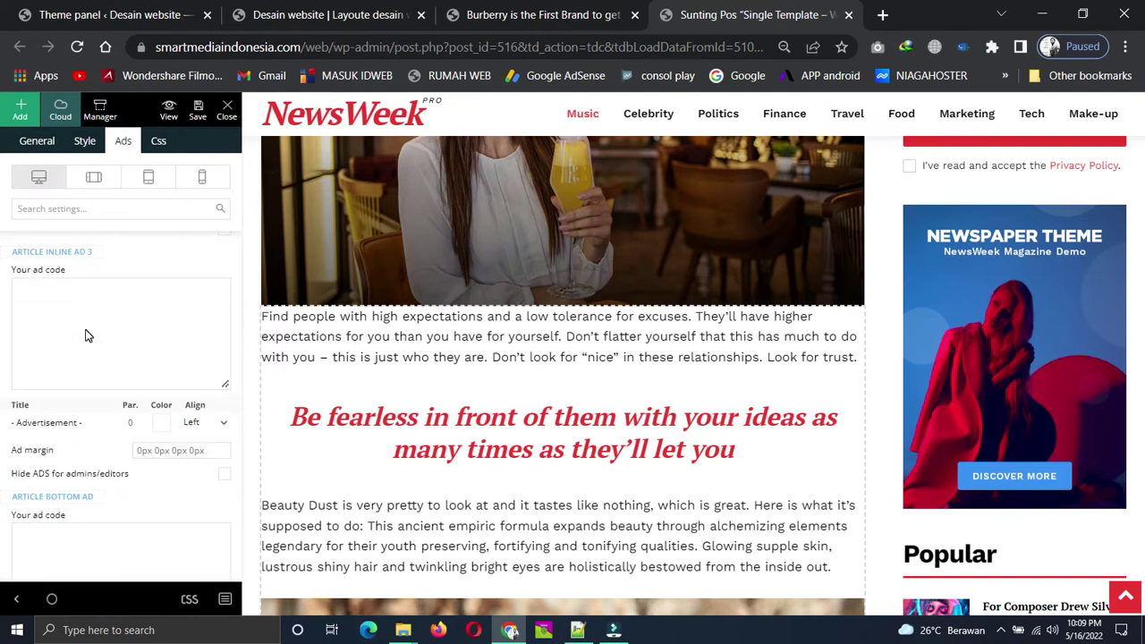
scroll(99, 400, "up", 7)
scroll(99, 391, "up", 5)
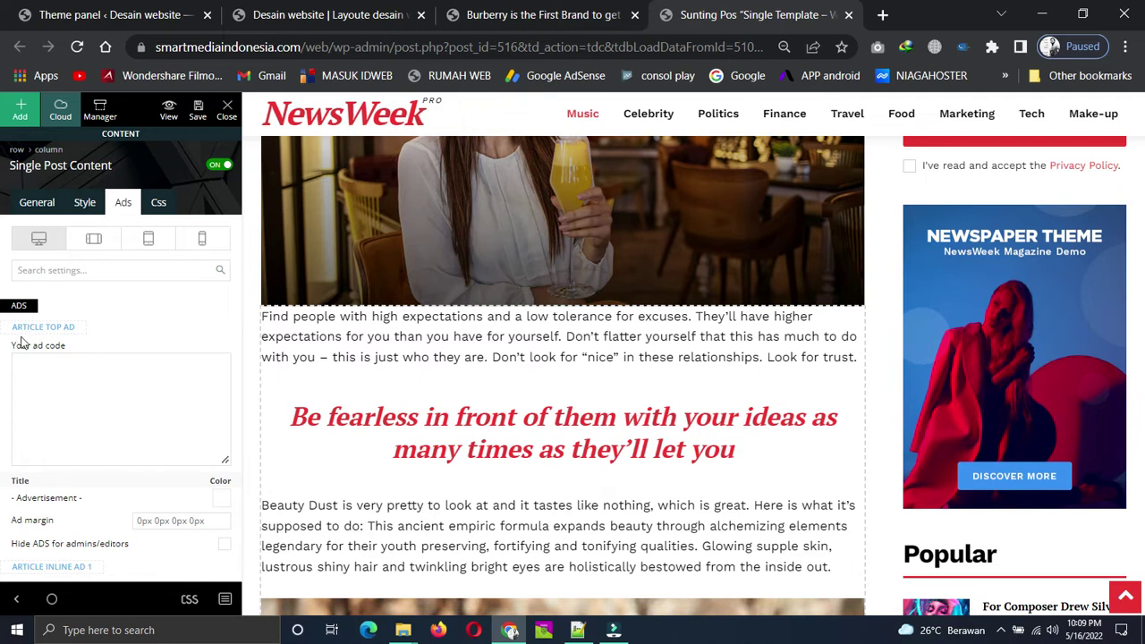
- Review the Article top ad's code, title, margin and admin-hiding options, down to the start of Article inline ad 1
scroll(55, 381, "down", 1)
scroll(70, 336, "up", 1)
scroll(58, 382, "down", 1)
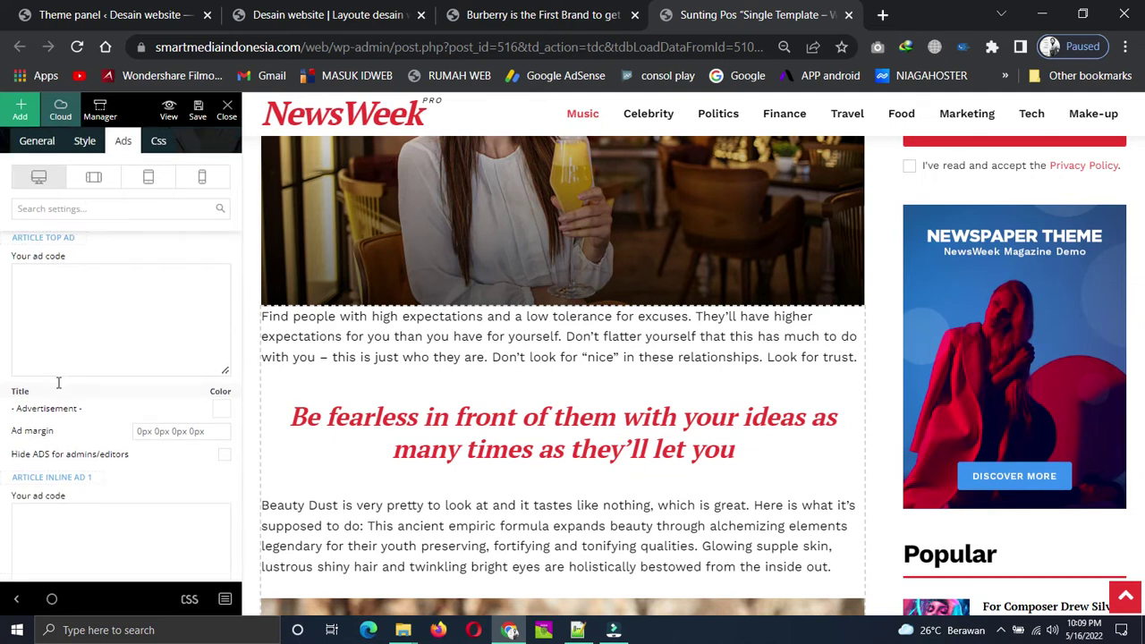
scroll(102, 430, "down", 1)
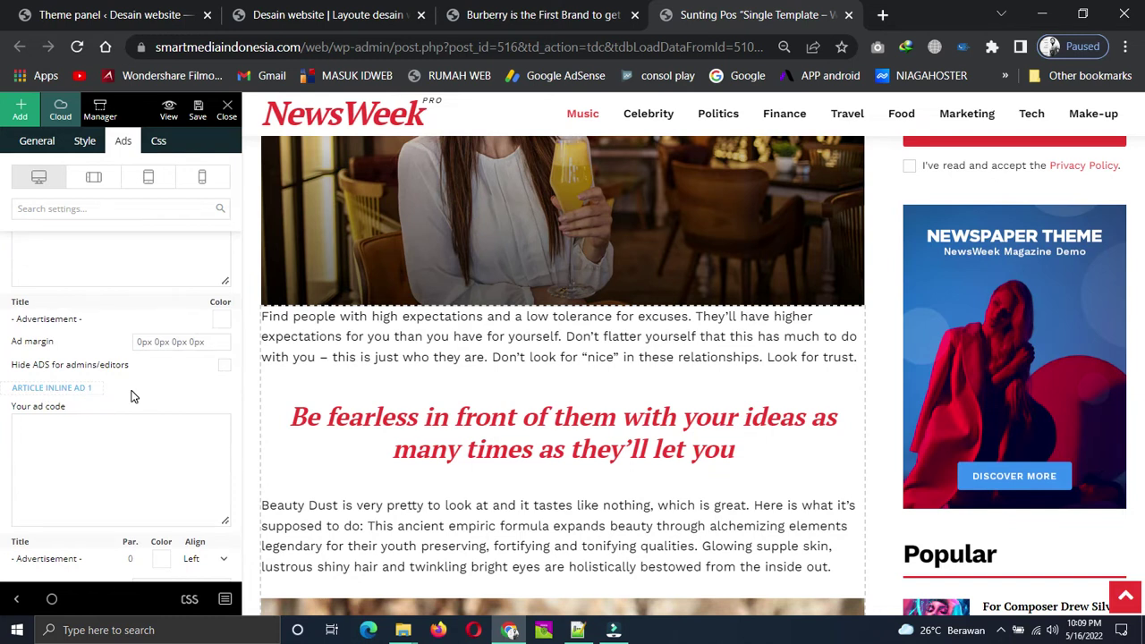
scroll(133, 389, "up", 2)
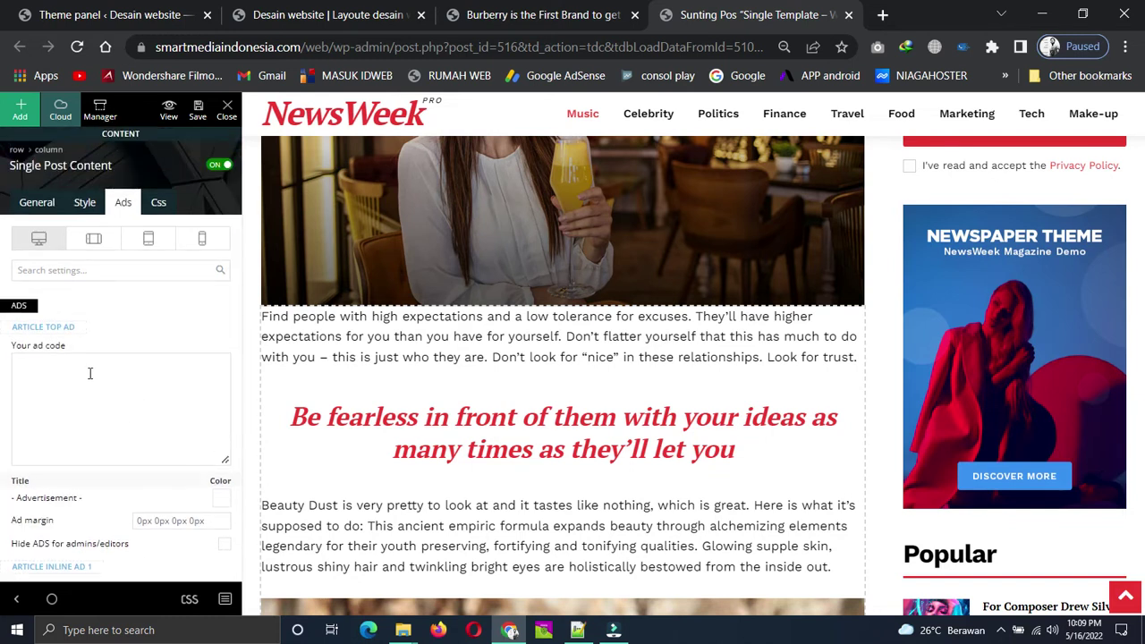
- Review the ad code, paragraph and alignment options of Article inline ads 1 to 3 and the Article bottom ad fields
scroll(90, 373, "down", 5)
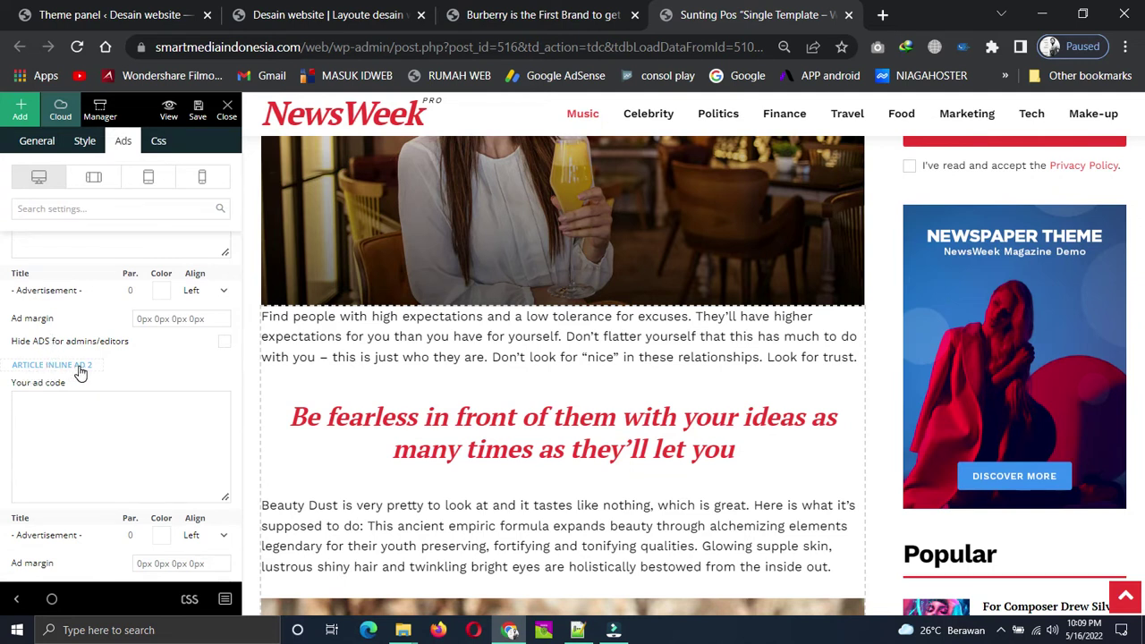
scroll(107, 421, "down", 3)
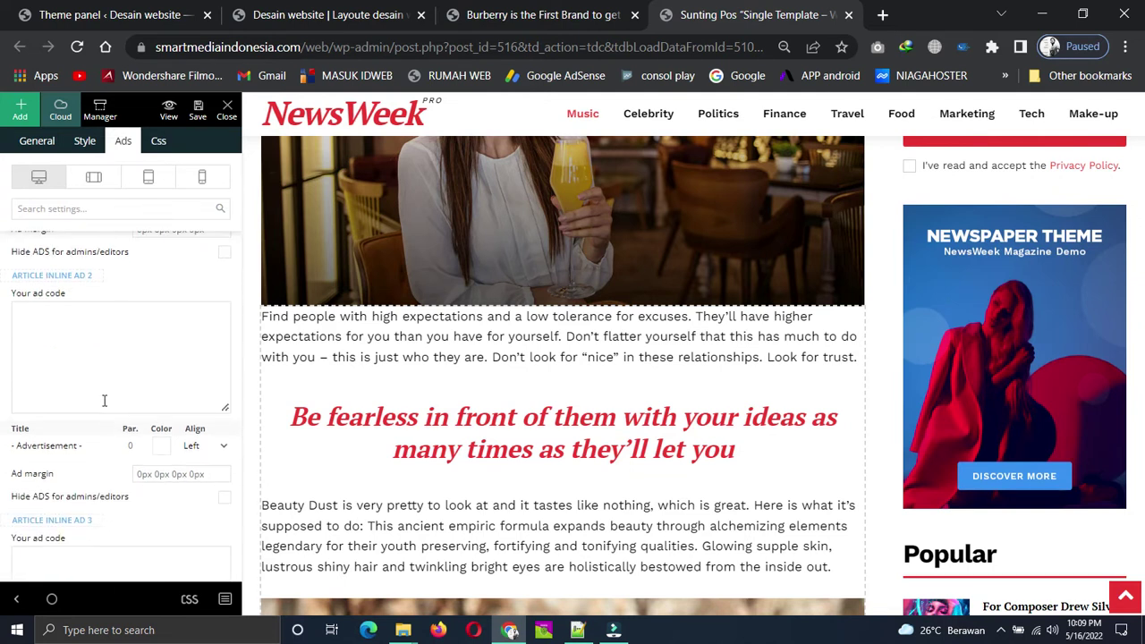
scroll(105, 407, "down", 1)
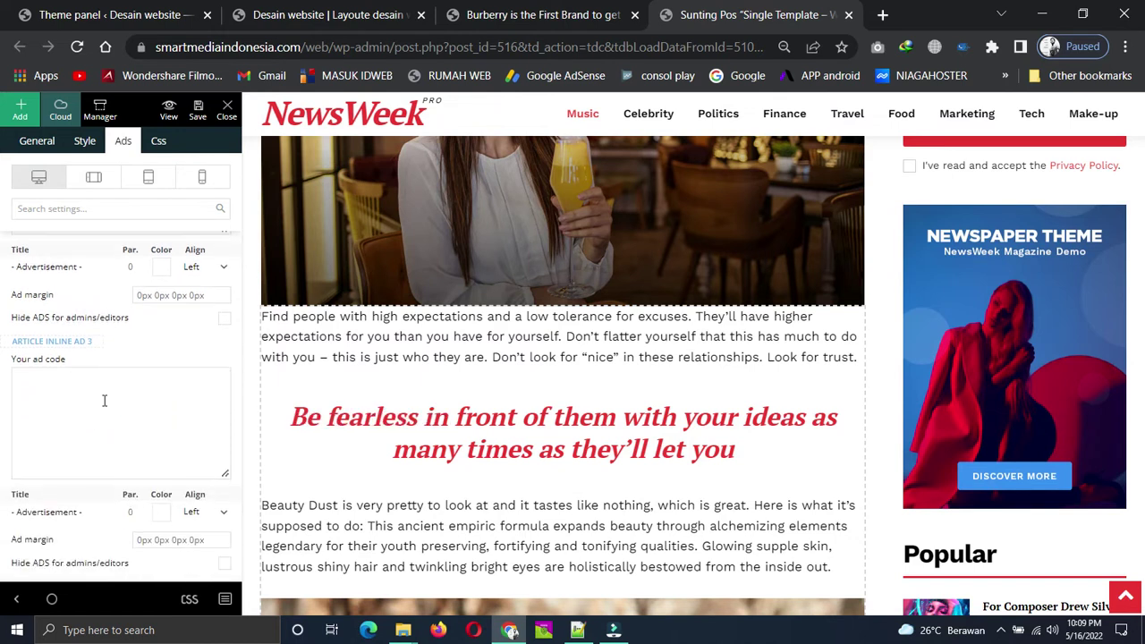
scroll(93, 389, "up", 1)
scroll(69, 348, "down", 2)
scroll(69, 331, "down", 2)
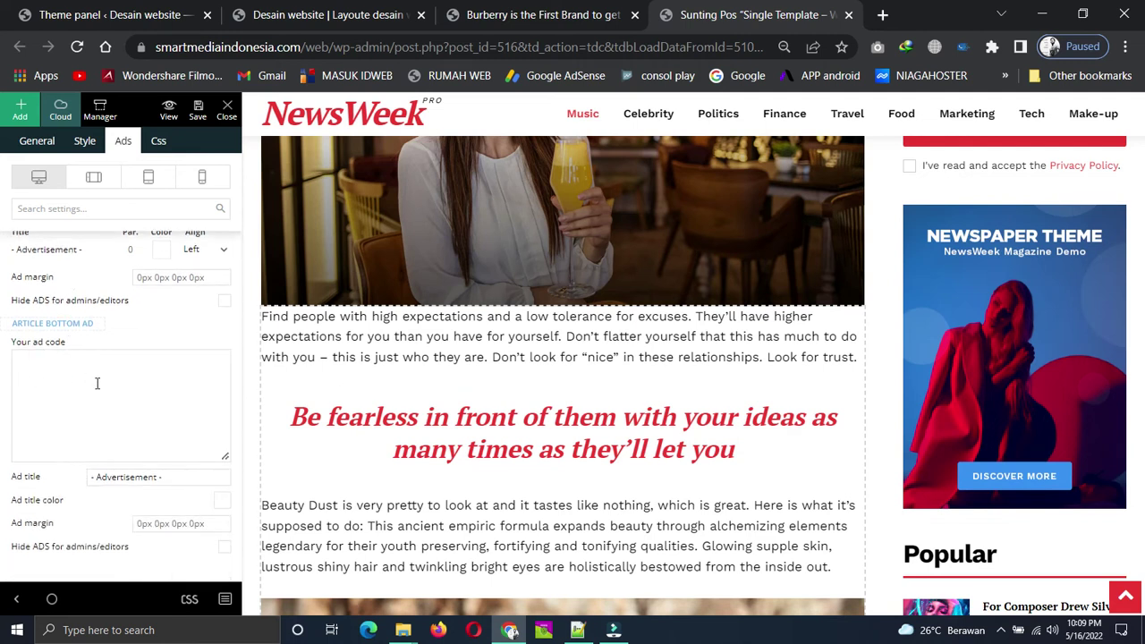
scroll(97, 383, "up", 5)
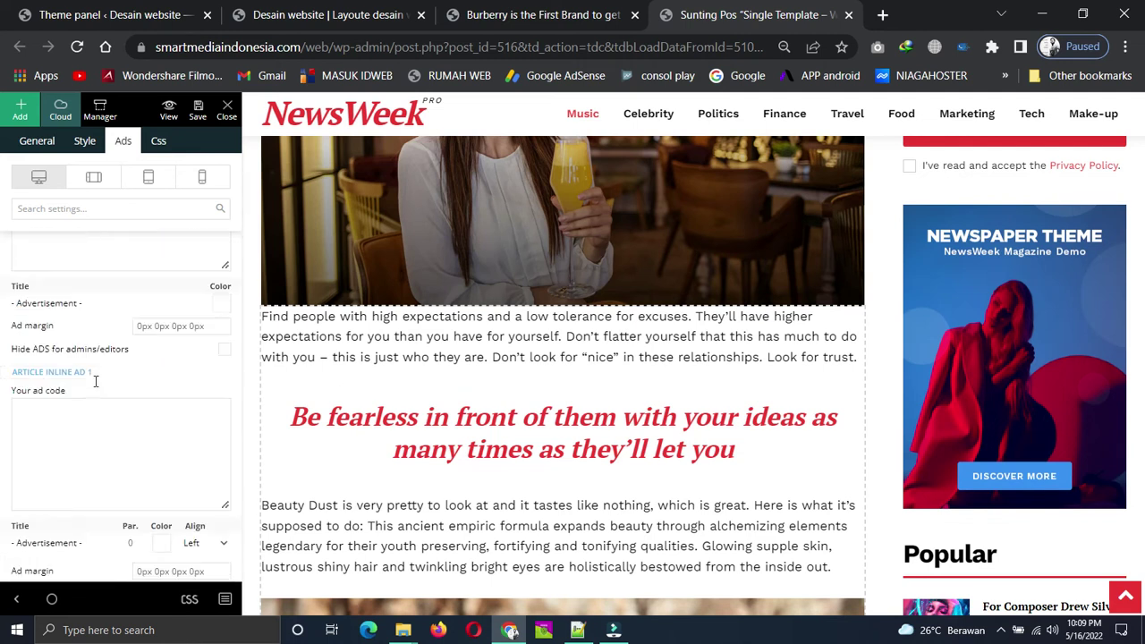
scroll(537, 387, "up", 6)
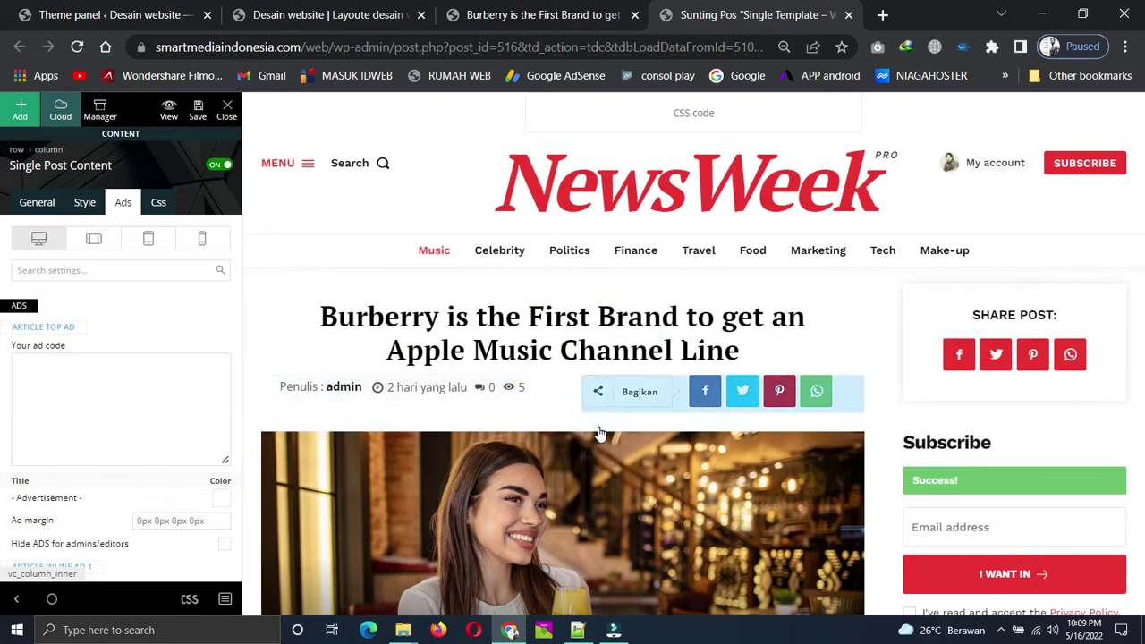
- Search the elements for "image" and try to place a Single Post Bg Featured Image above the article's featured image
scroll(470, 421, "down", 2)
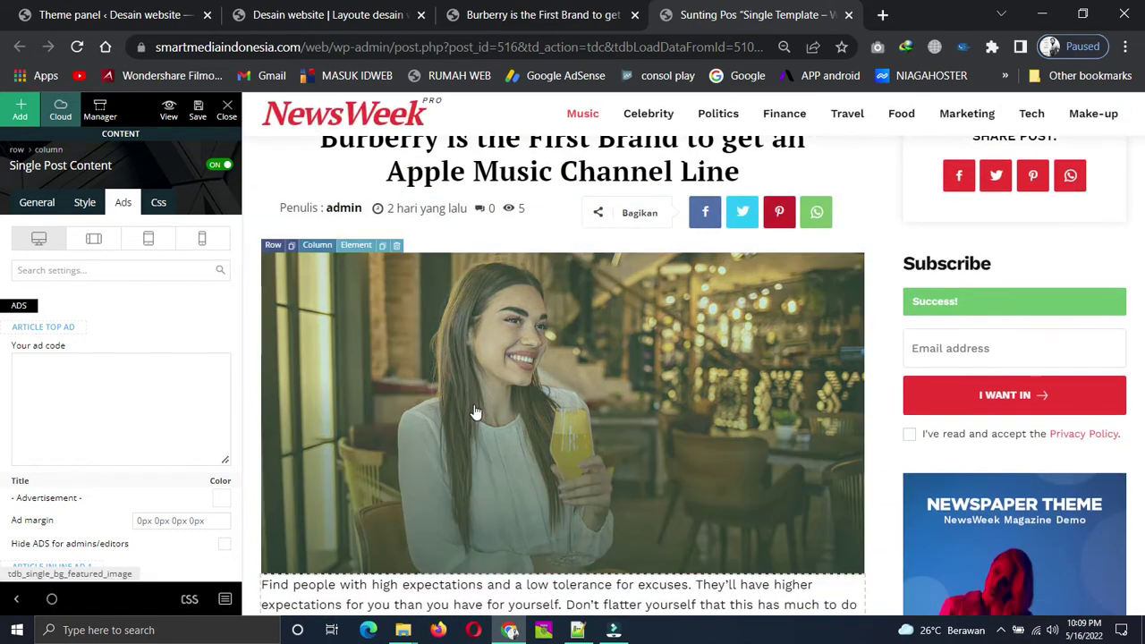
scroll(475, 344, "up", 1)
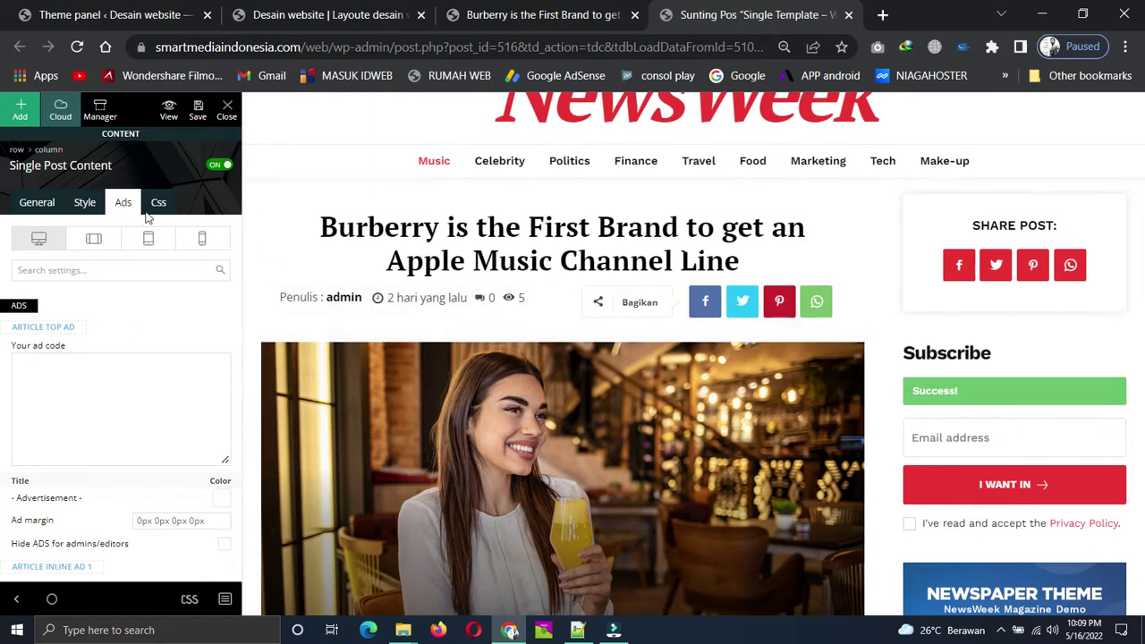
left_click(19, 111)
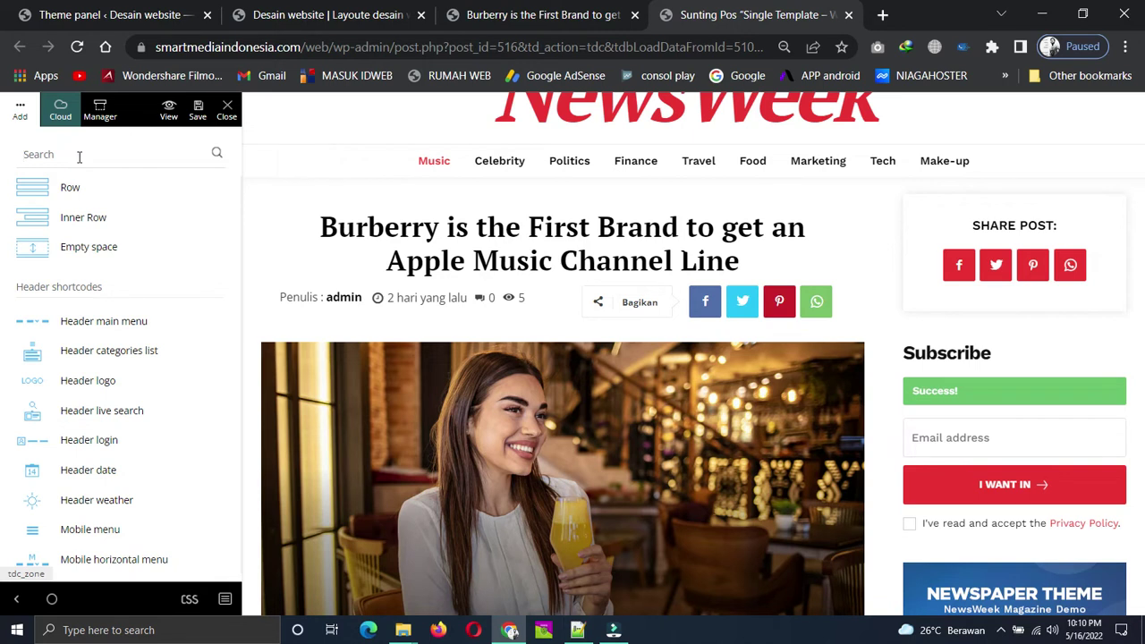
type("image")
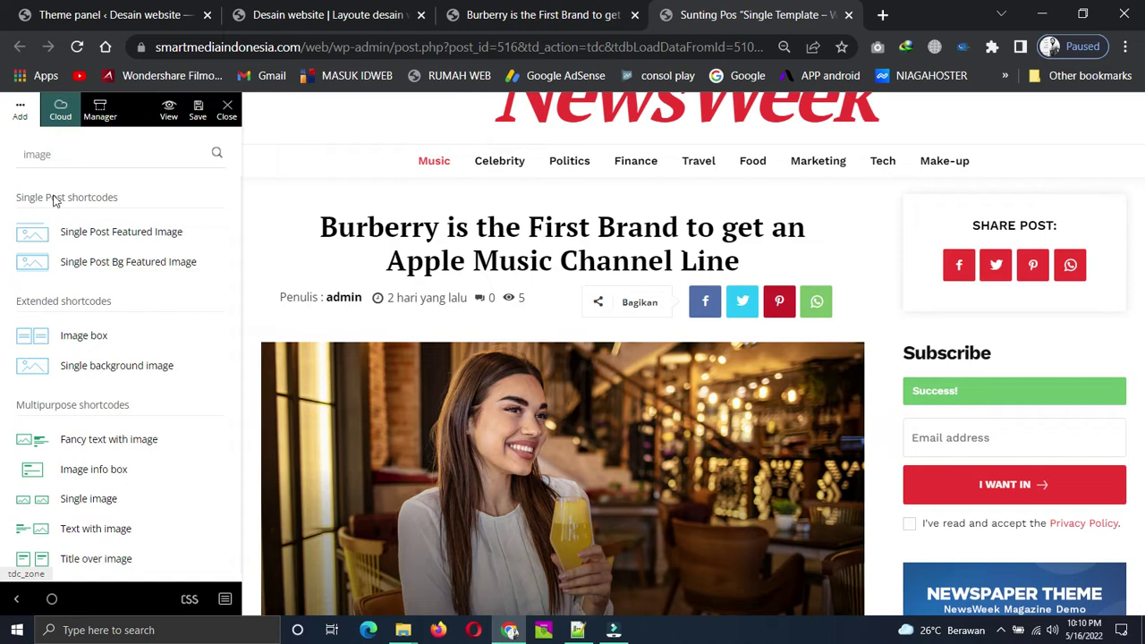
left_click_drag(41, 262, 372, 346)
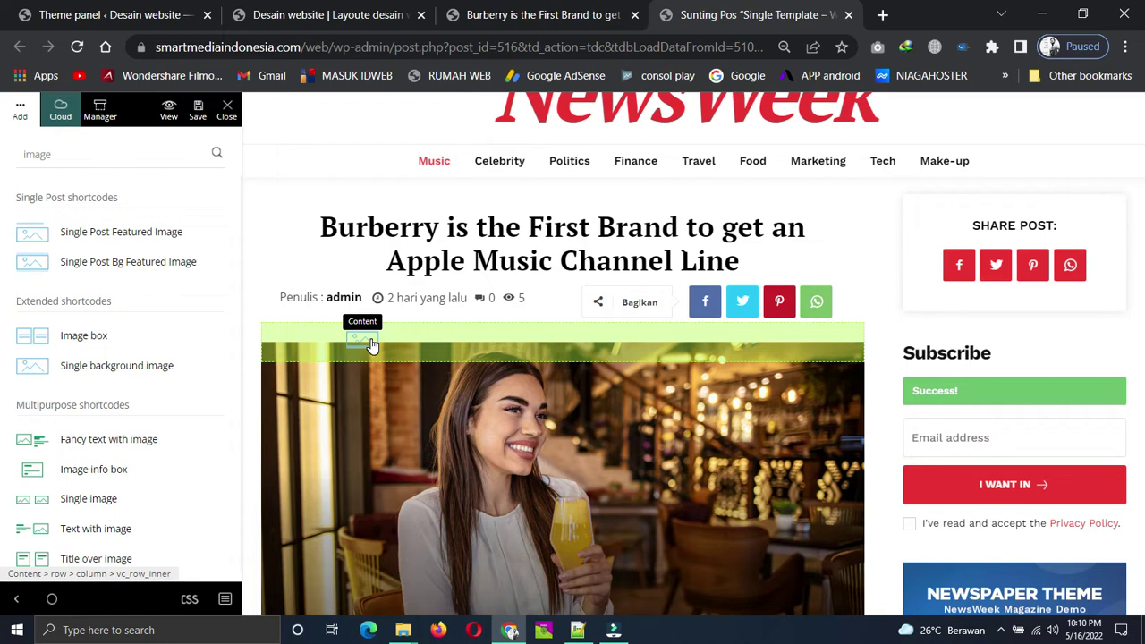
left_click_drag(372, 346, 537, 454)
- Reopen the Single Post Content element's ad settings from the article body and activate the Article top ad's code field
scroll(541, 452, "down", 4)
scroll(544, 449, "down", 3)
scroll(537, 340, "up", 1)
left_click(519, 344)
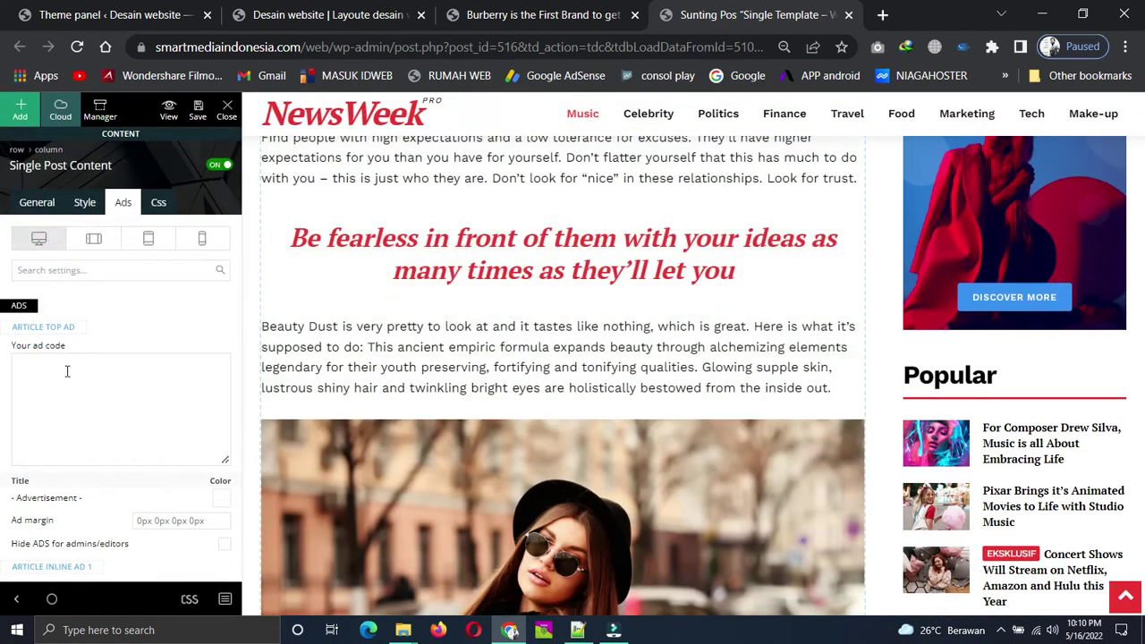
left_click(67, 371)
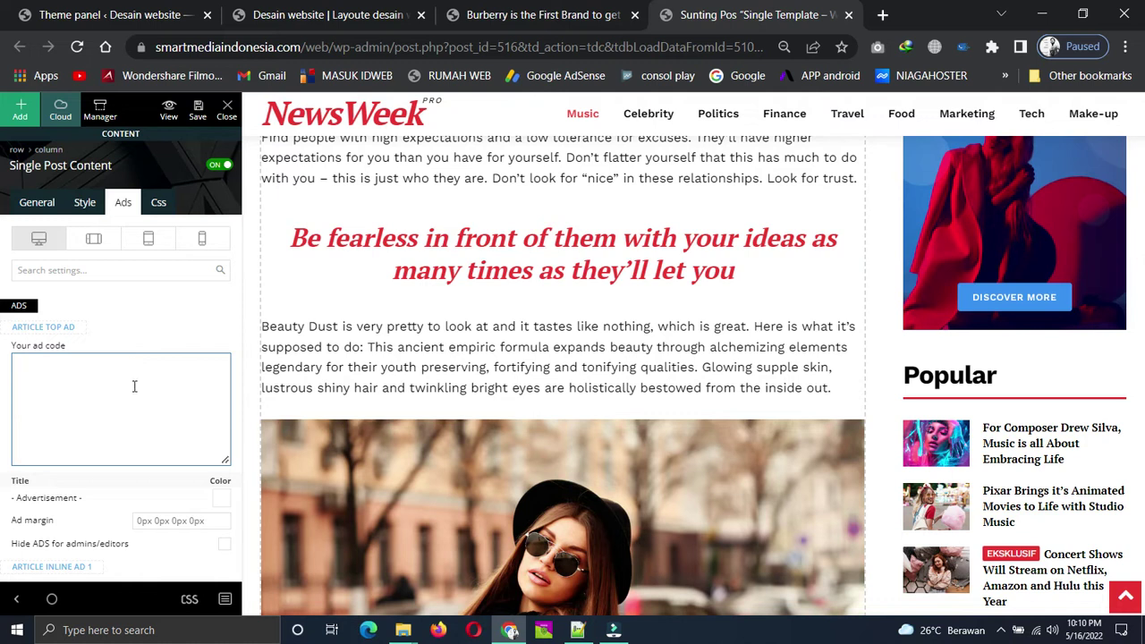
left_click(70, 369)
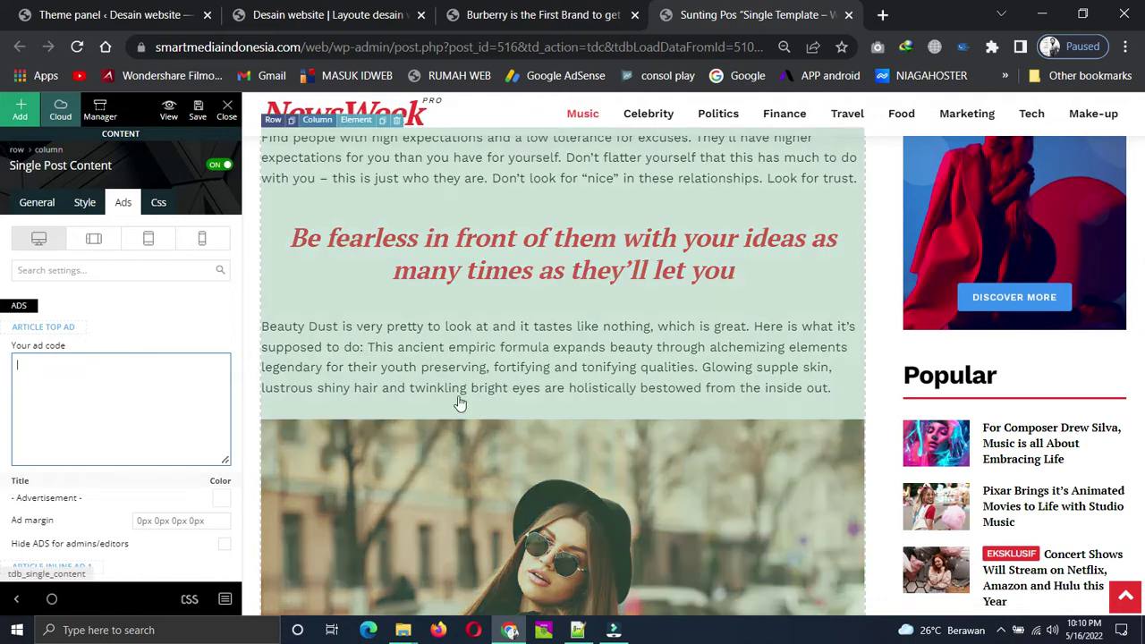
scroll(480, 407, "up", 1)
scroll(501, 394, "up", 2)
left_click(38, 366)
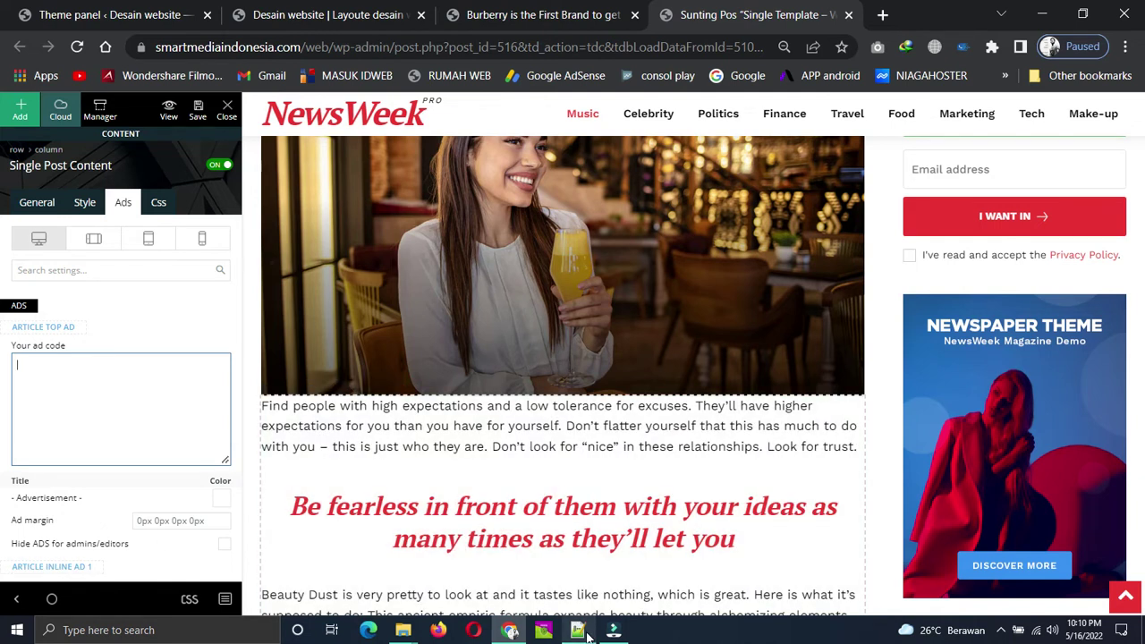
- Switch to Notepad++ and copy the line 3 img tag that points to 24des-desk-zona-member-ongkir30rb-1.jpg
mouse_move(577, 636)
left_click(570, 562)
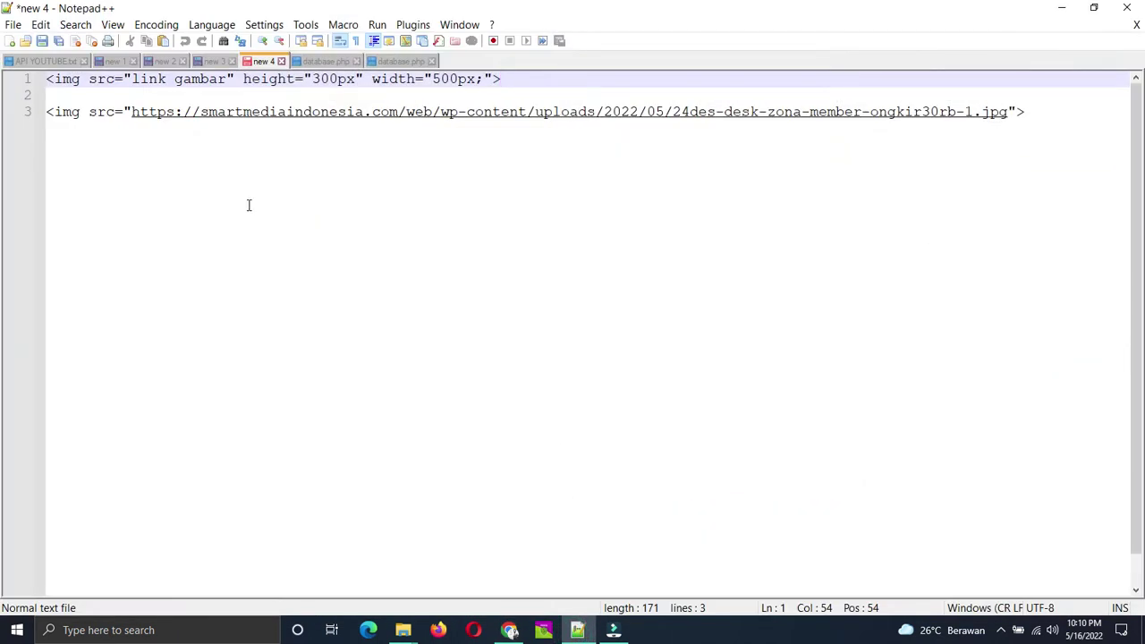
scroll(401, 201, "down", 1)
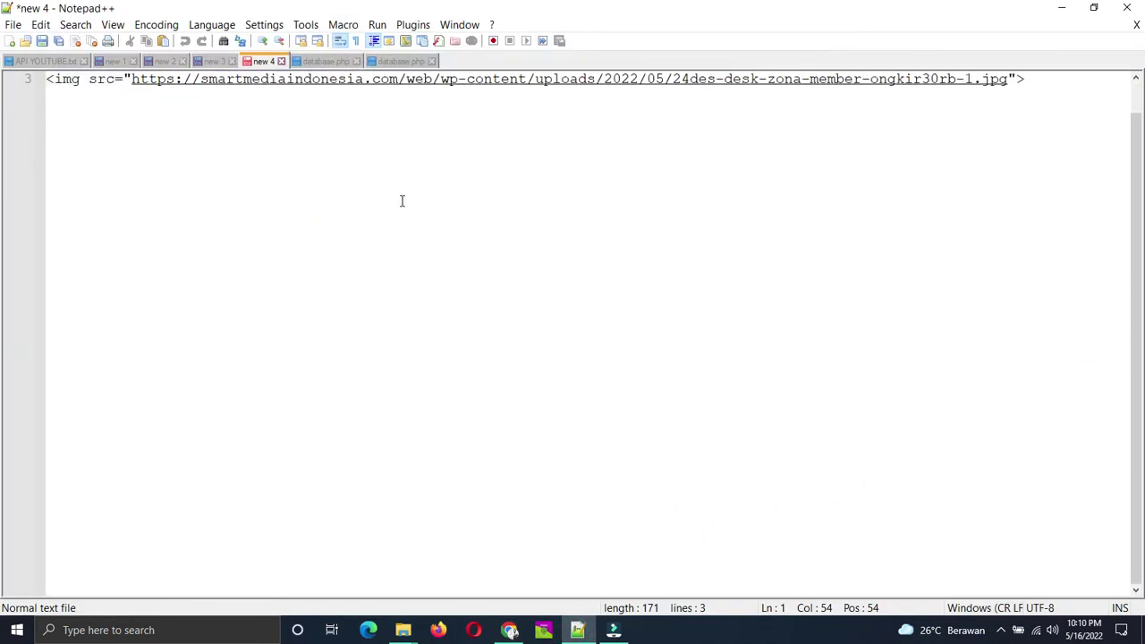
scroll(401, 200, "up", 1)
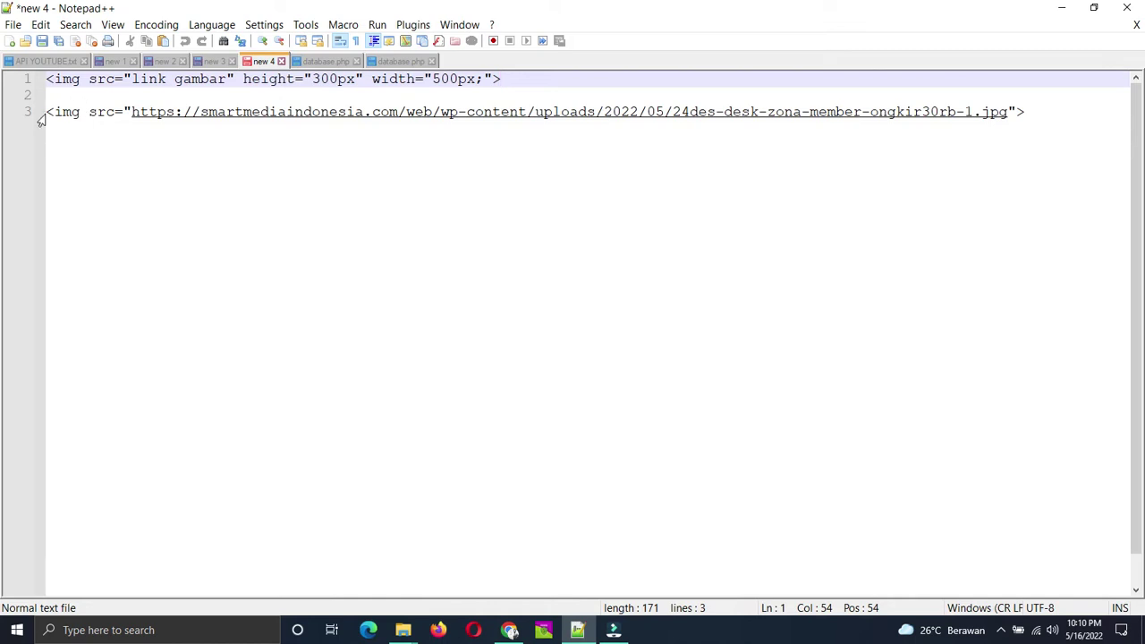
left_click_drag(49, 111, 743, 128)
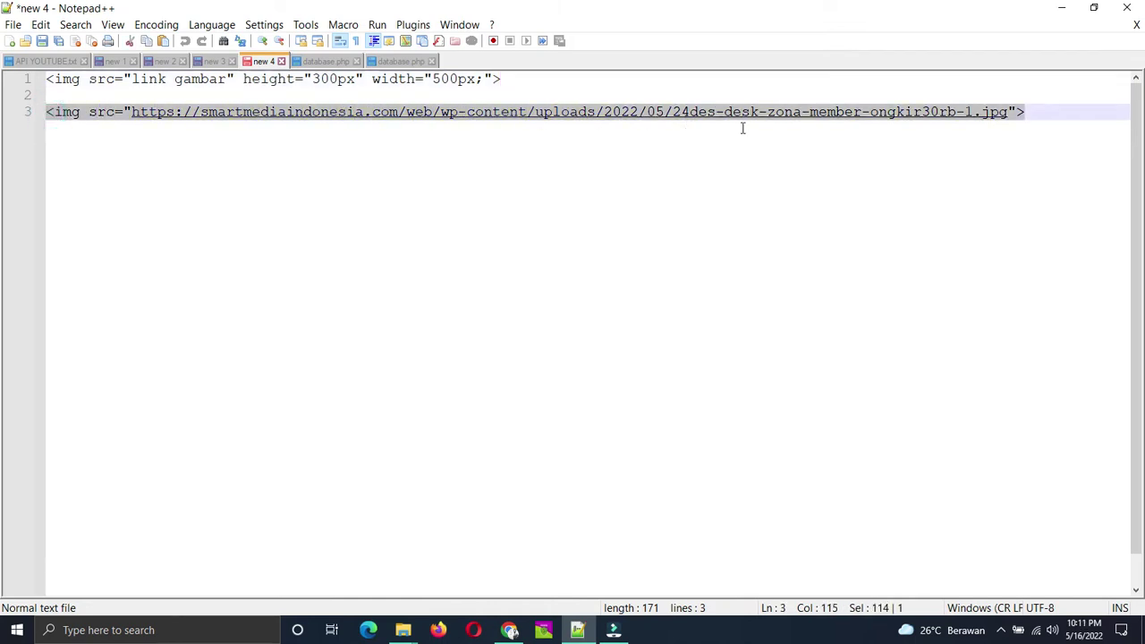
right_click(882, 116)
left_click(927, 135)
left_click(715, 114)
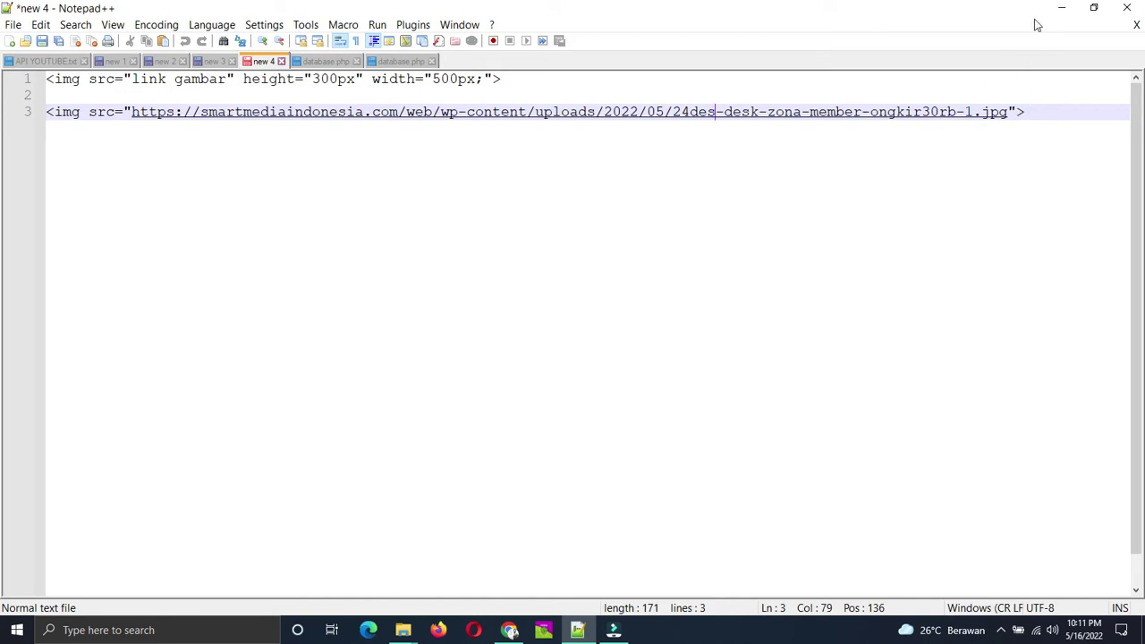
- Return to tagDiv Composer in the browser, paste the copied img tag as the Article top ad code, and check its placeholder below the featured image
left_click(1062, 7)
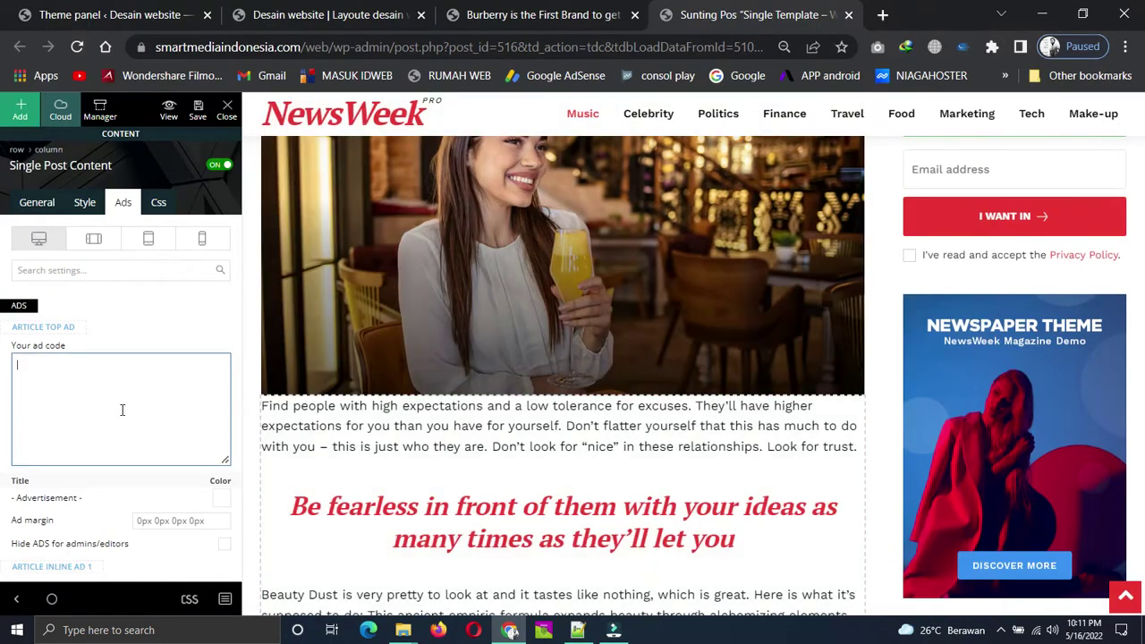
right_click(48, 364)
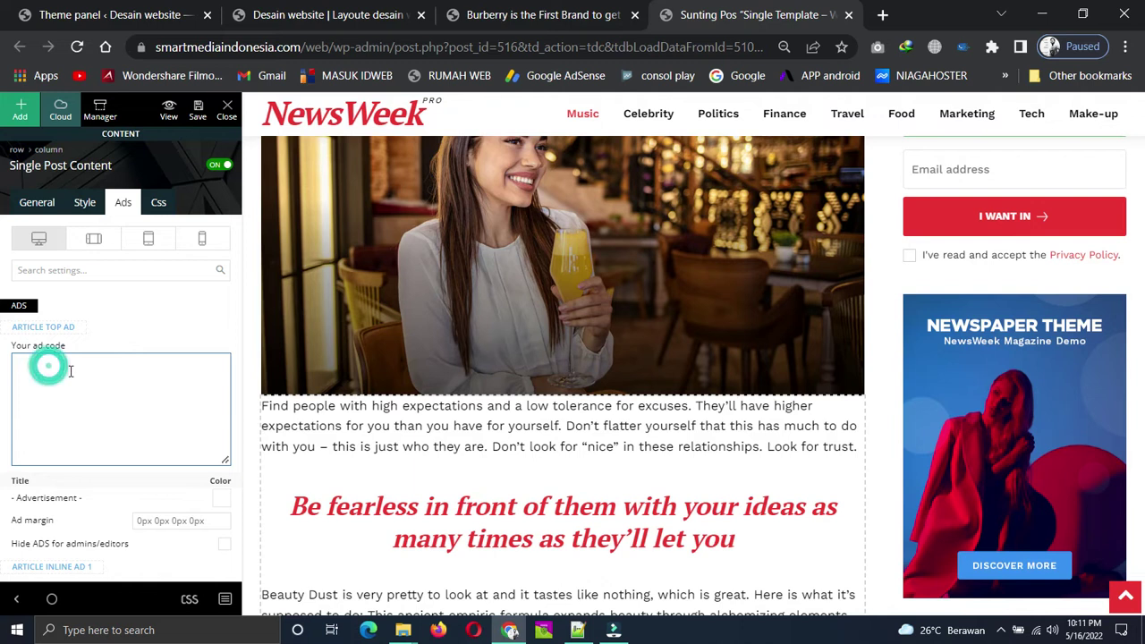
left_click(130, 206)
left_click(102, 393)
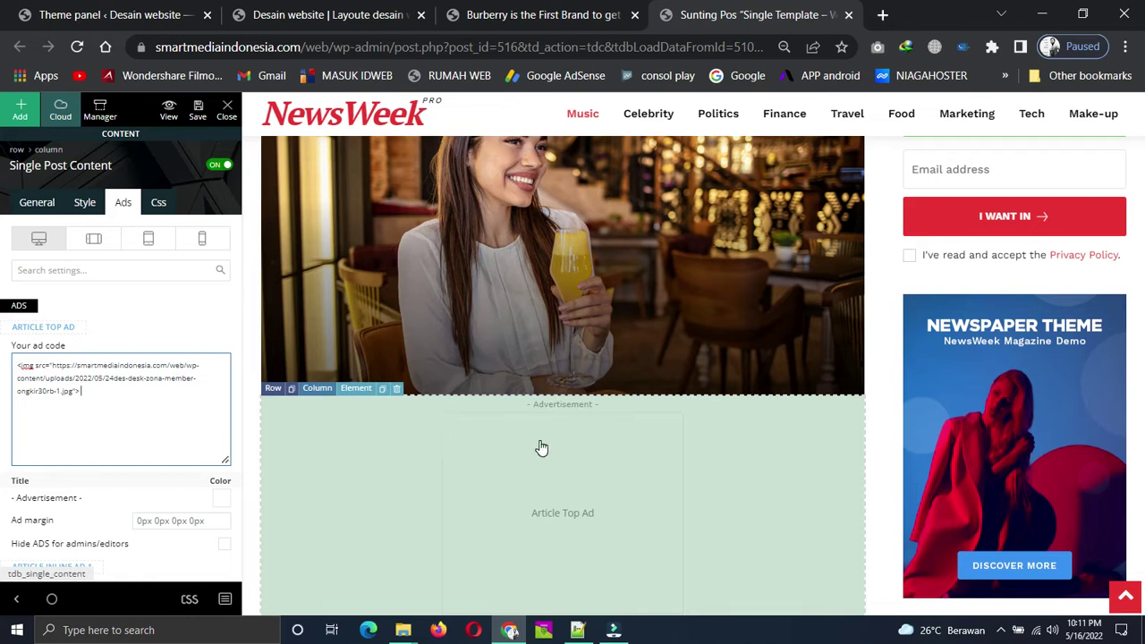
scroll(541, 447, "down", 2)
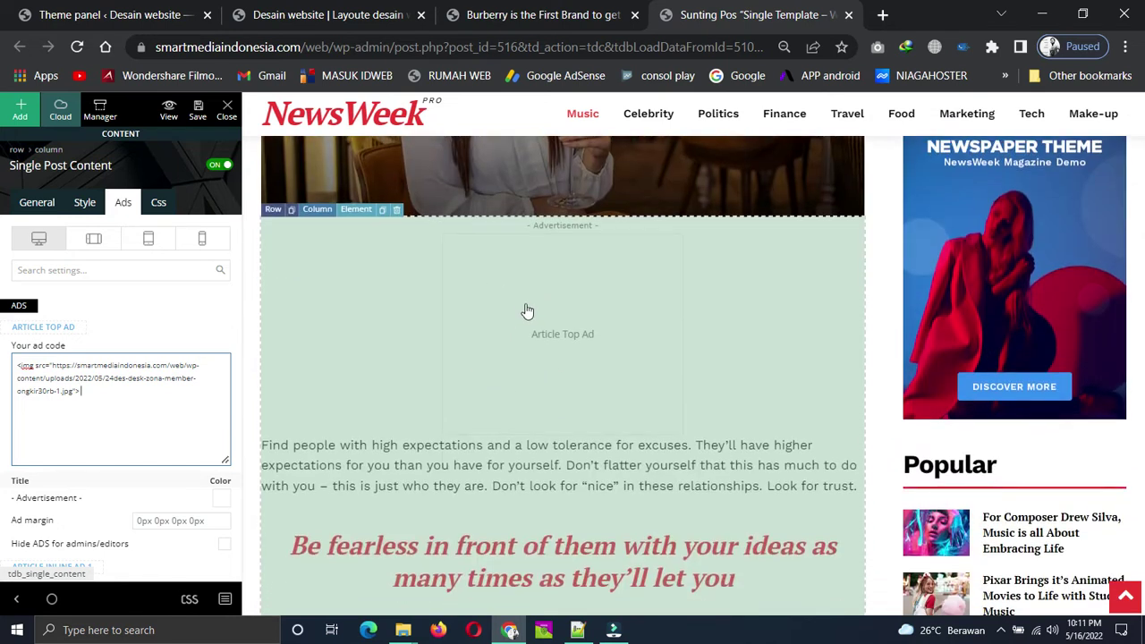
- Check the Article top ad placeholder below the featured image and shorten that ad's title to a single hyphen
scroll(179, 434, "down", 2)
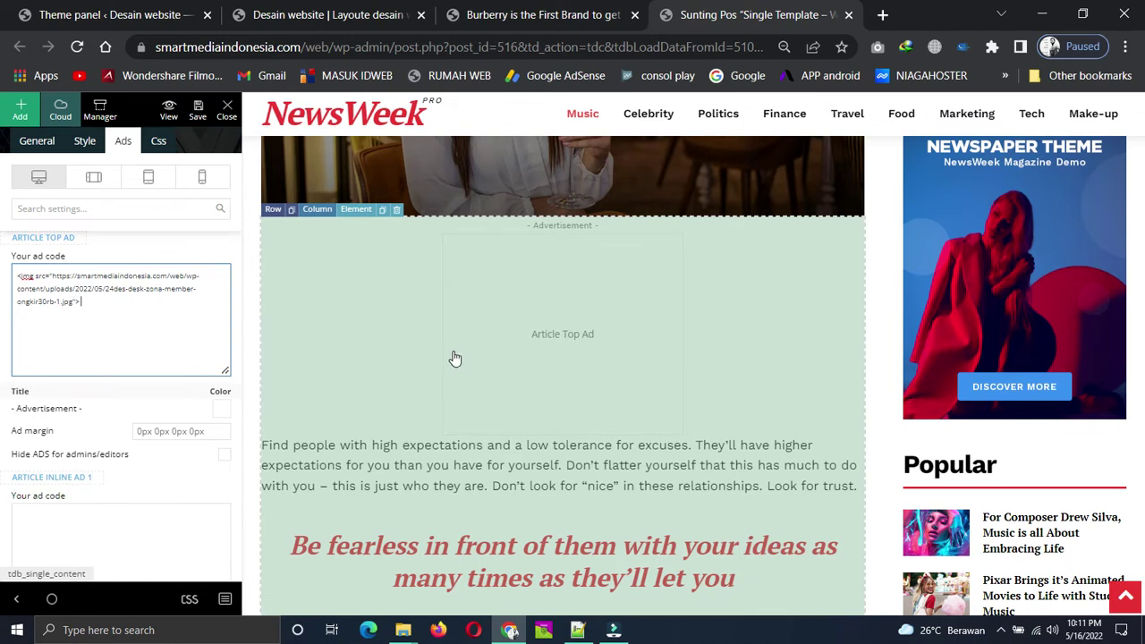
scroll(454, 358, "up", 1)
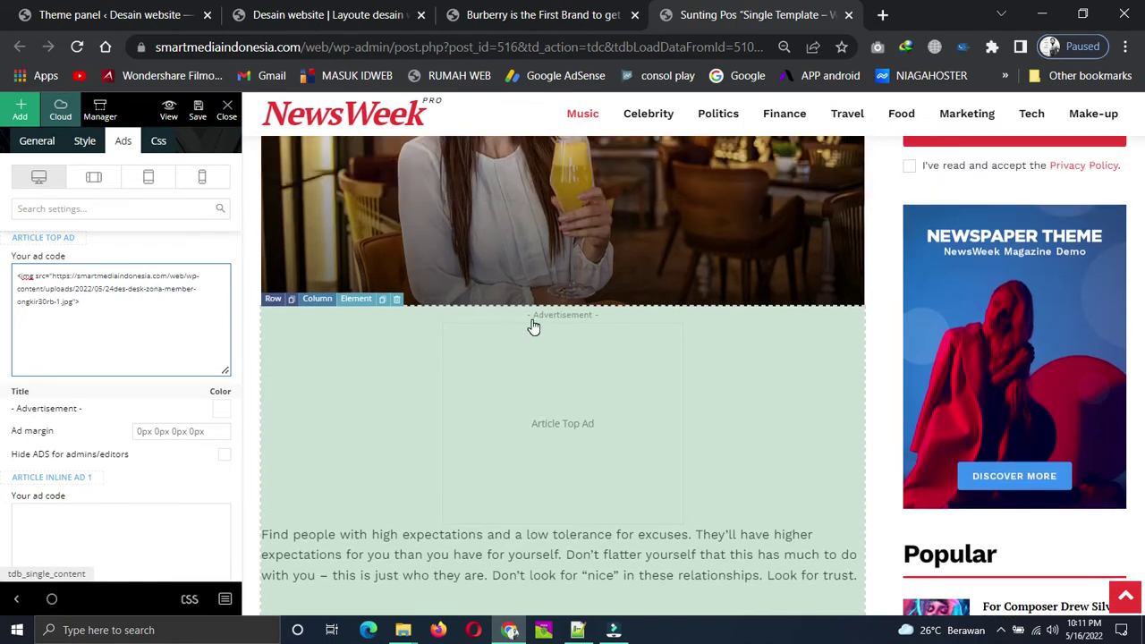
scroll(79, 481, "down", 1)
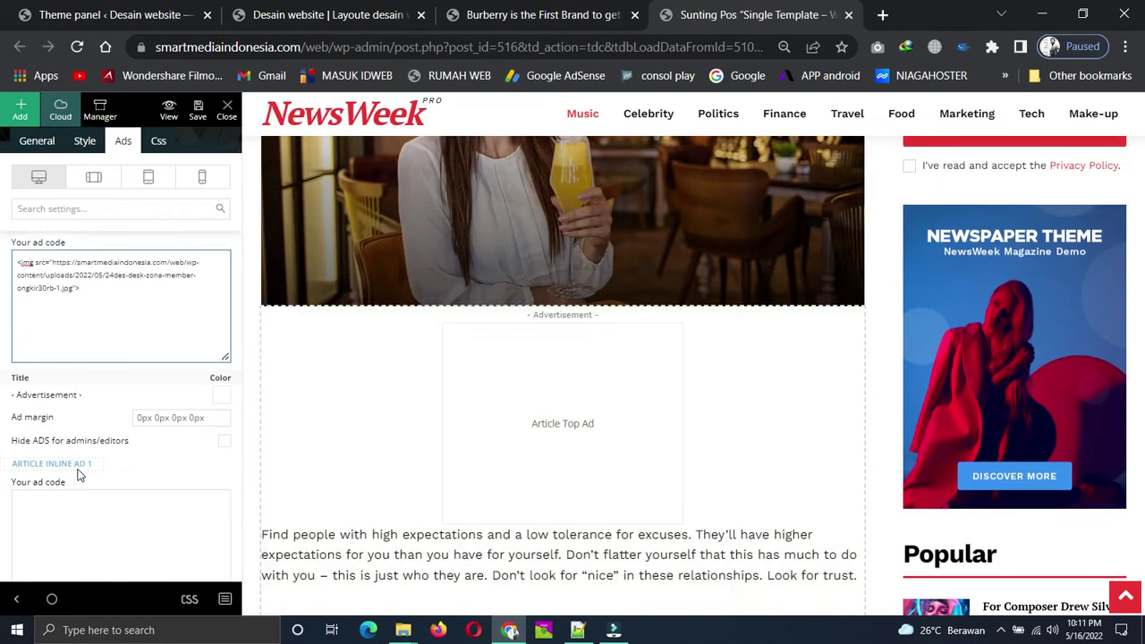
scroll(79, 476, "down", 1)
left_click(102, 319)
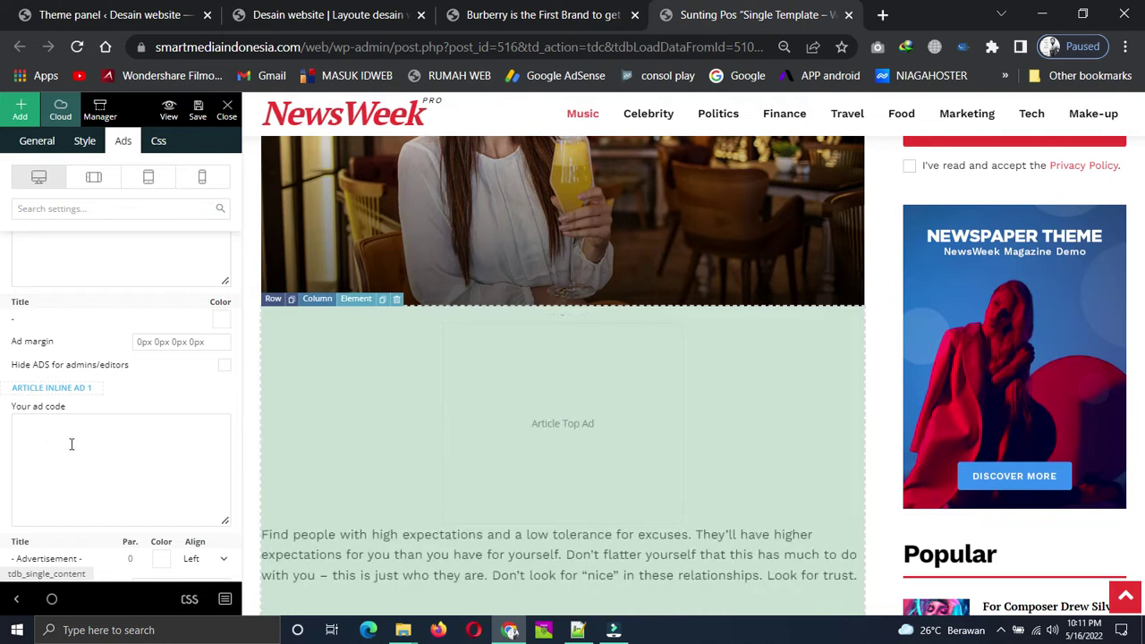
- Paste the copied 24des-desk-zona-member-ongkir30rb-1.jpg img tag as the Article inline ad 1 code and check its placeholder in the article
scroll(71, 444, "down", 1)
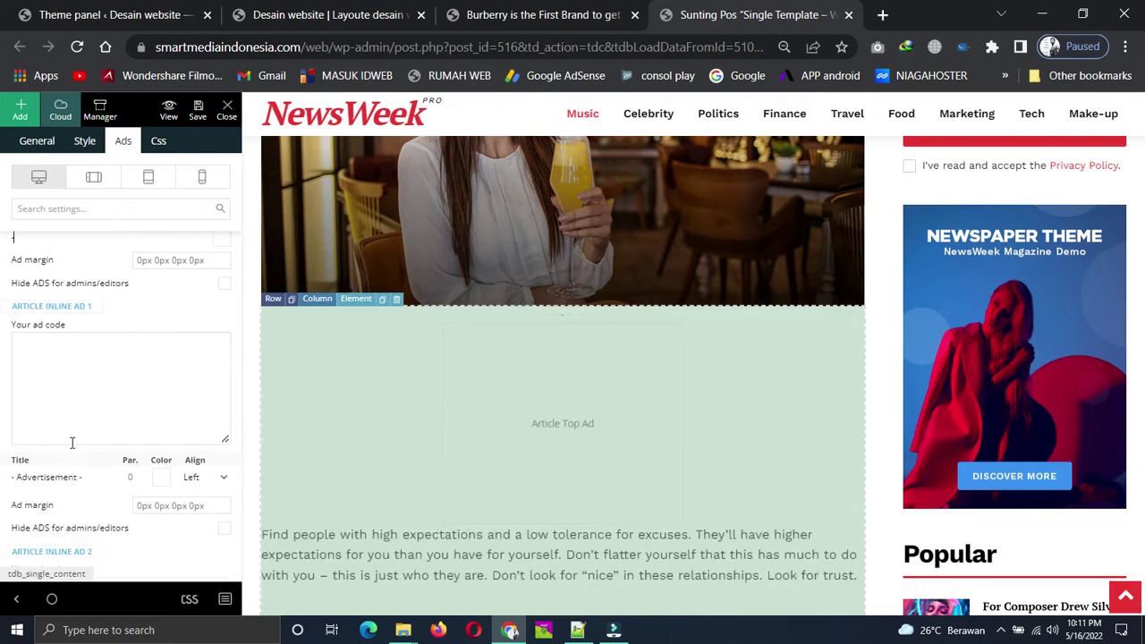
left_click(58, 355)
key("ctrl+v")
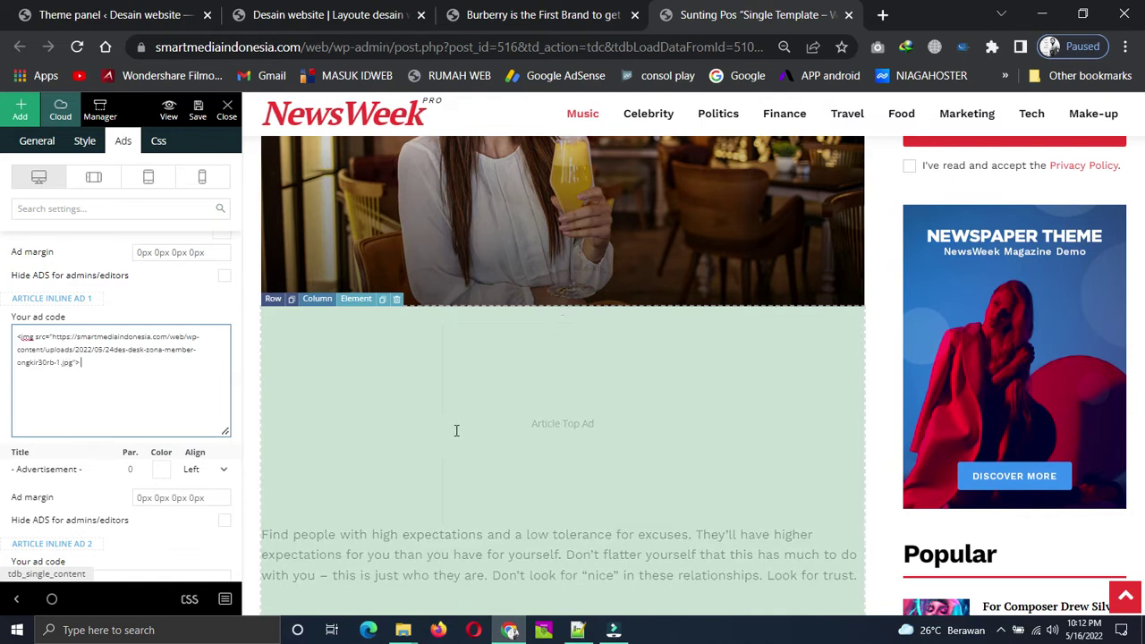
scroll(611, 458, "down", 1)
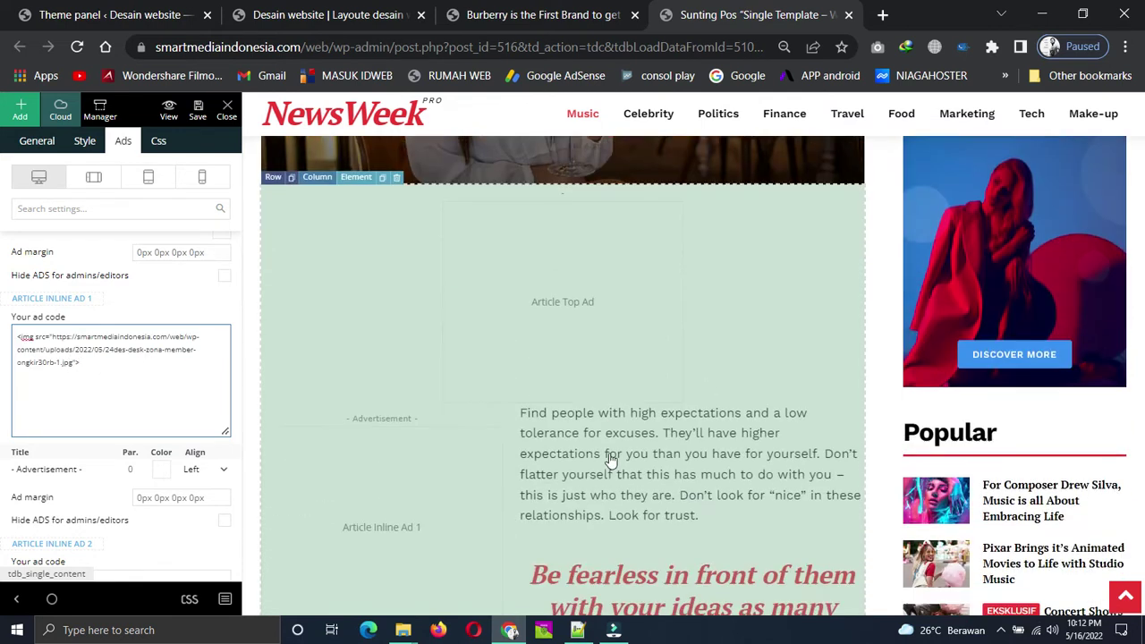
scroll(611, 458, "down", 1)
scroll(150, 450, "down", 1)
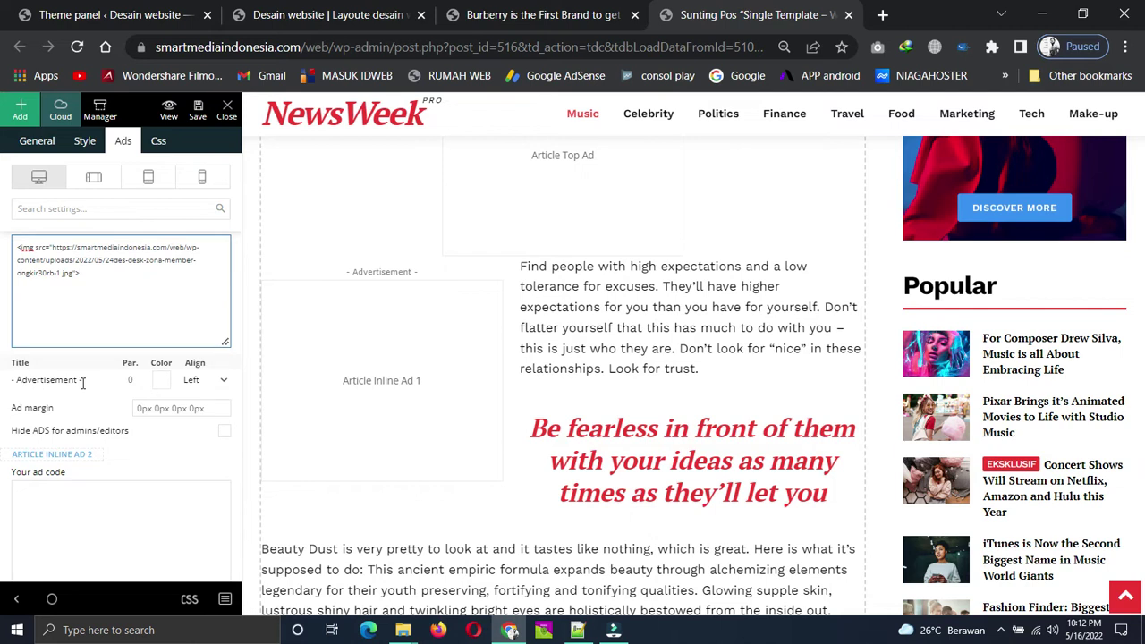
- Set the alignment of Article inline ad 1 to Center and check its position under the top ad
left_click(220, 384)
left_click(204, 408)
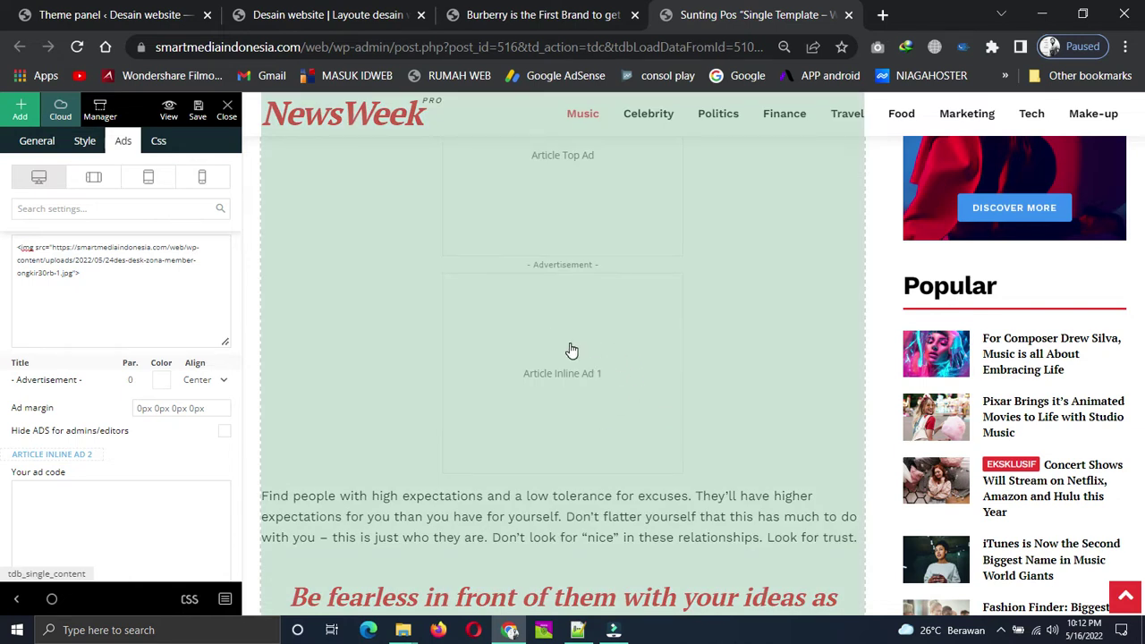
scroll(571, 350, "up", 2)
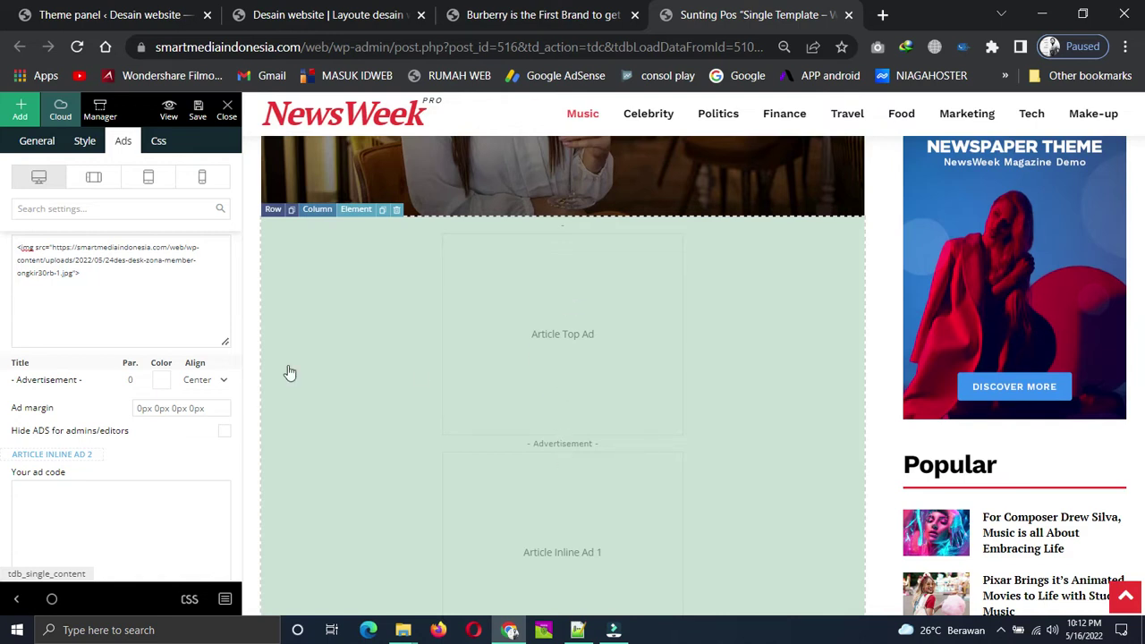
- Copy and clear the Article inline ad 1 code, paste it as the Article inline ad 2 code, and check the placeholder
scroll(90, 293, "up", 1)
scroll(89, 294, "up", 1)
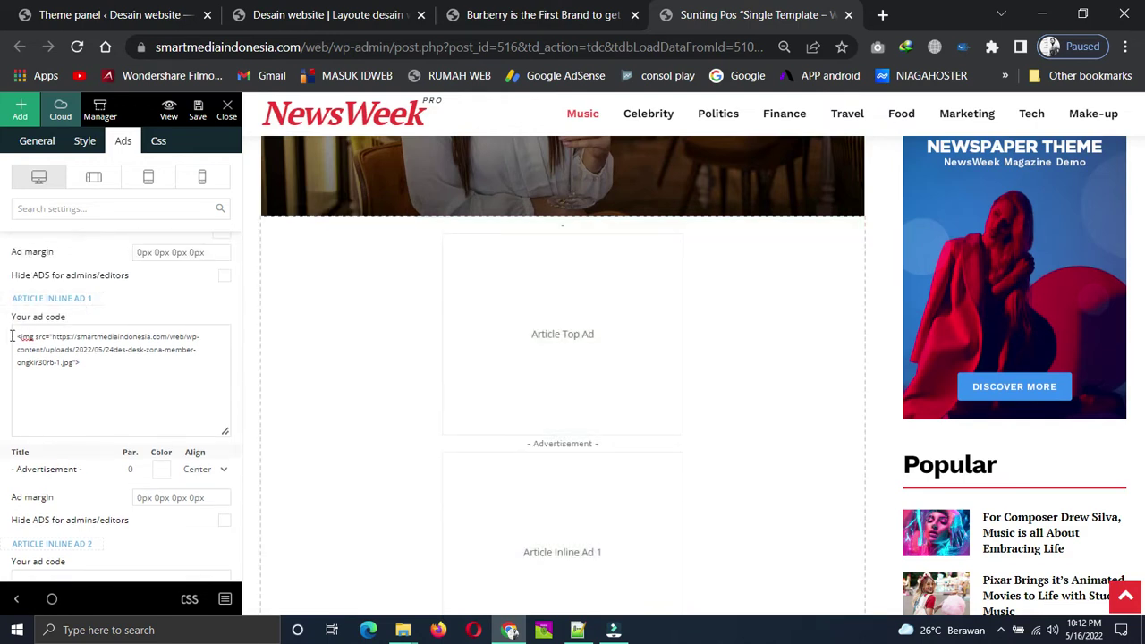
left_click_drag(12, 336, 78, 365)
key("ctrl+c")
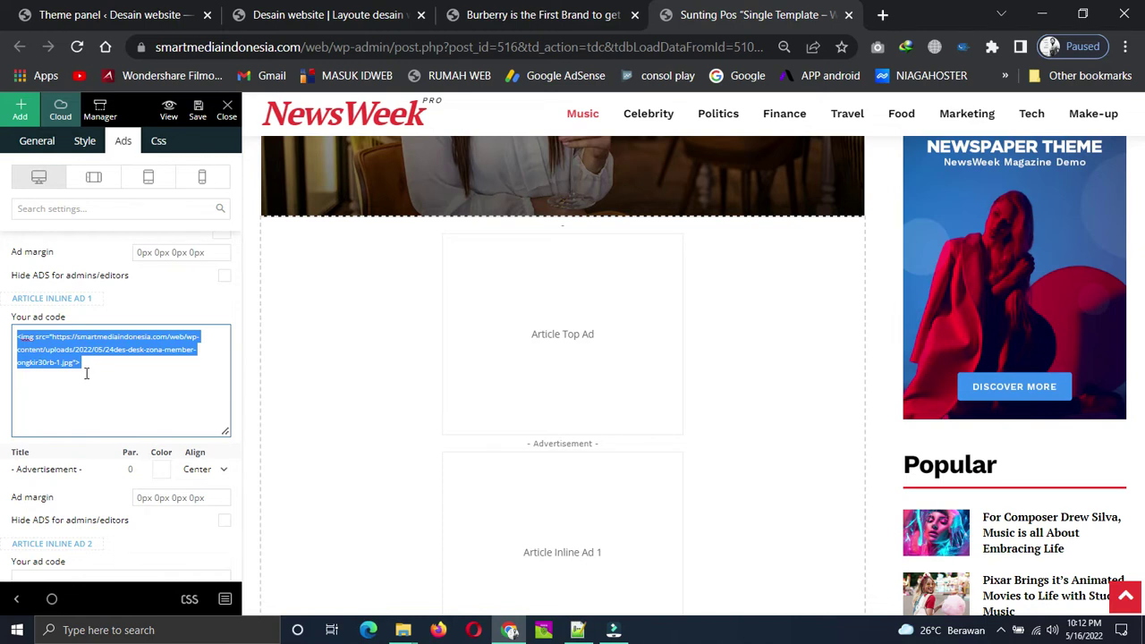
key("BackSpace")
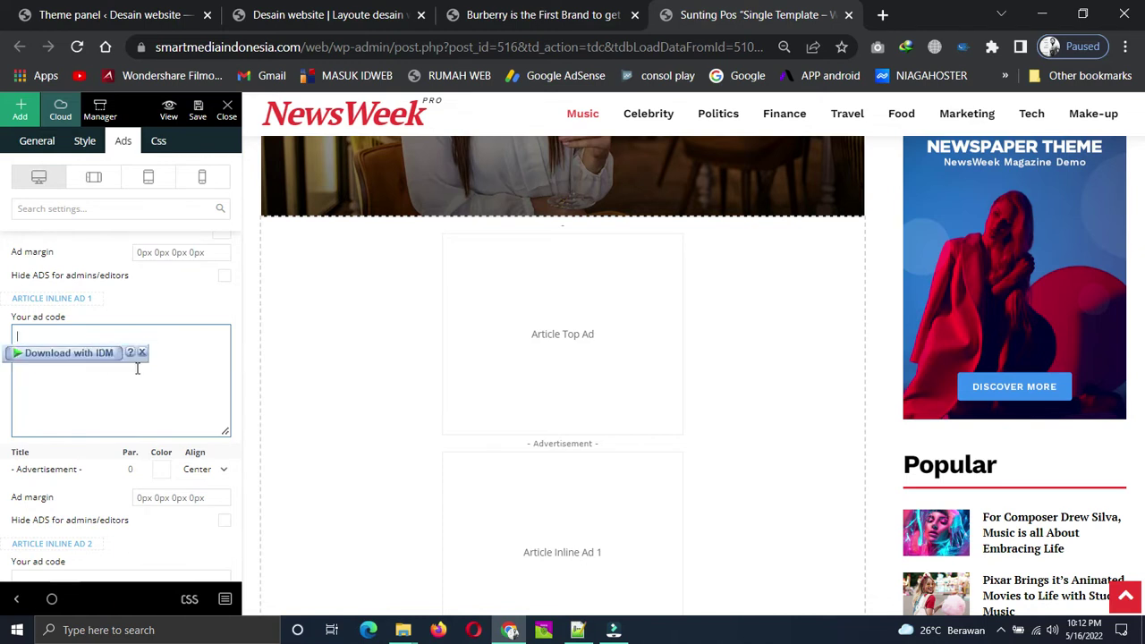
scroll(138, 369, "down", 4)
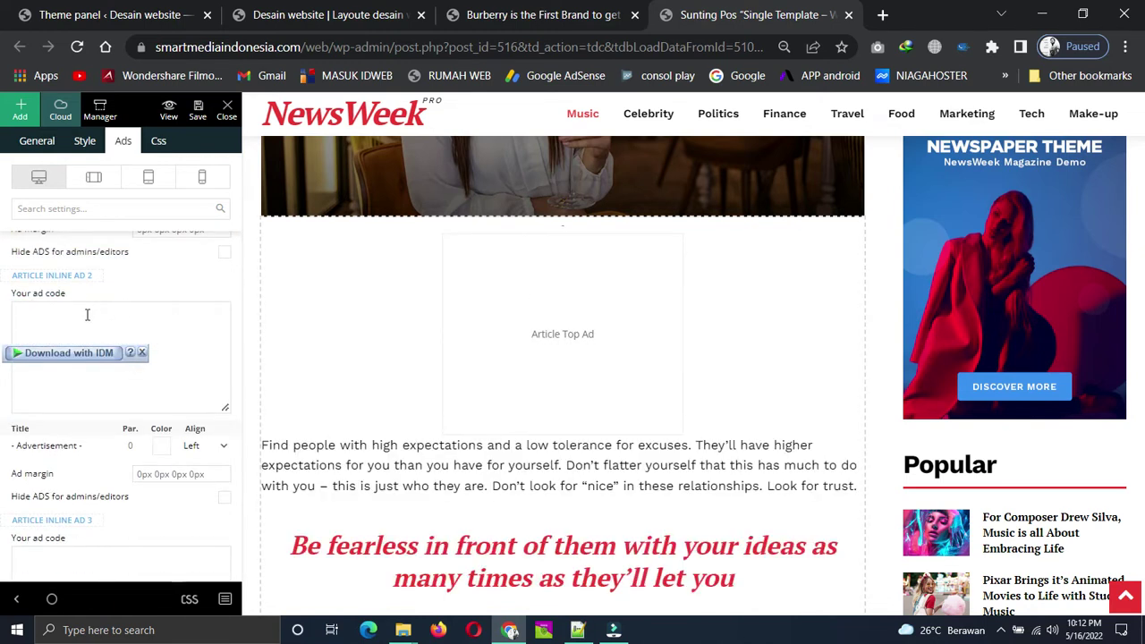
left_click(84, 314)
key("ctrl+v")
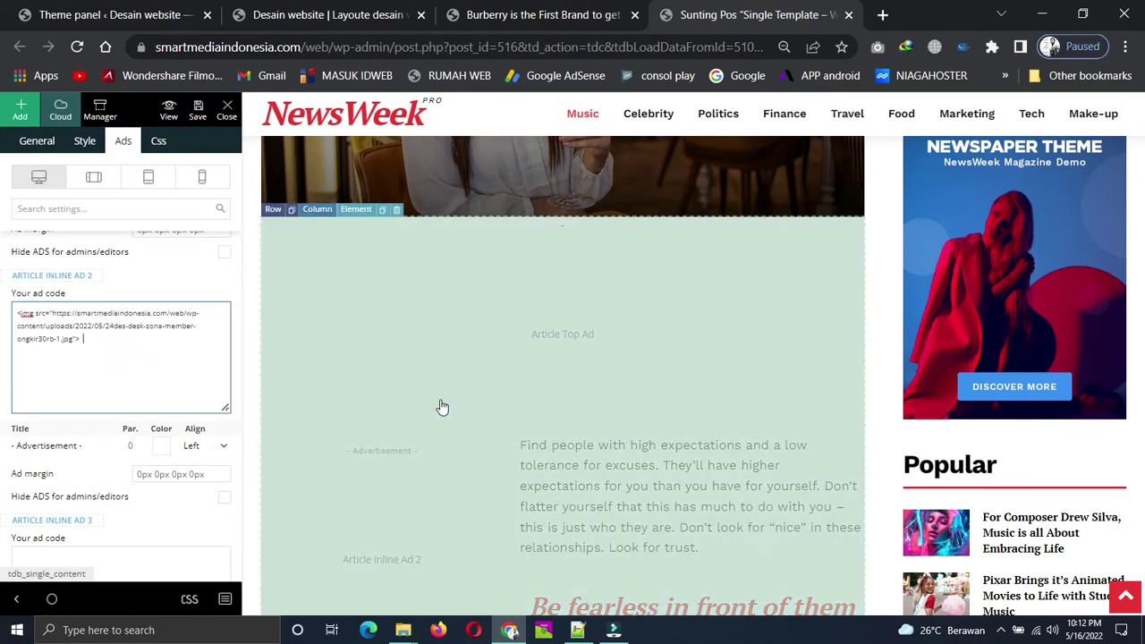
scroll(565, 427, "down", 1)
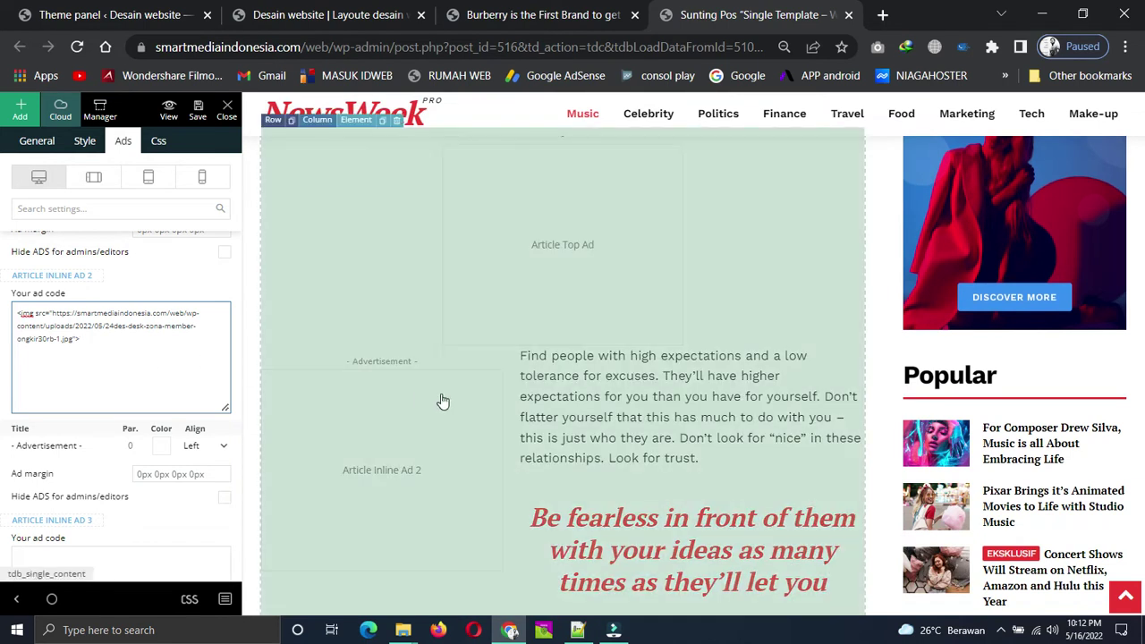
scroll(444, 402, "up", 2)
- Paste the copied img tag back into the emptied Article inline ad 1 code
left_click(39, 350)
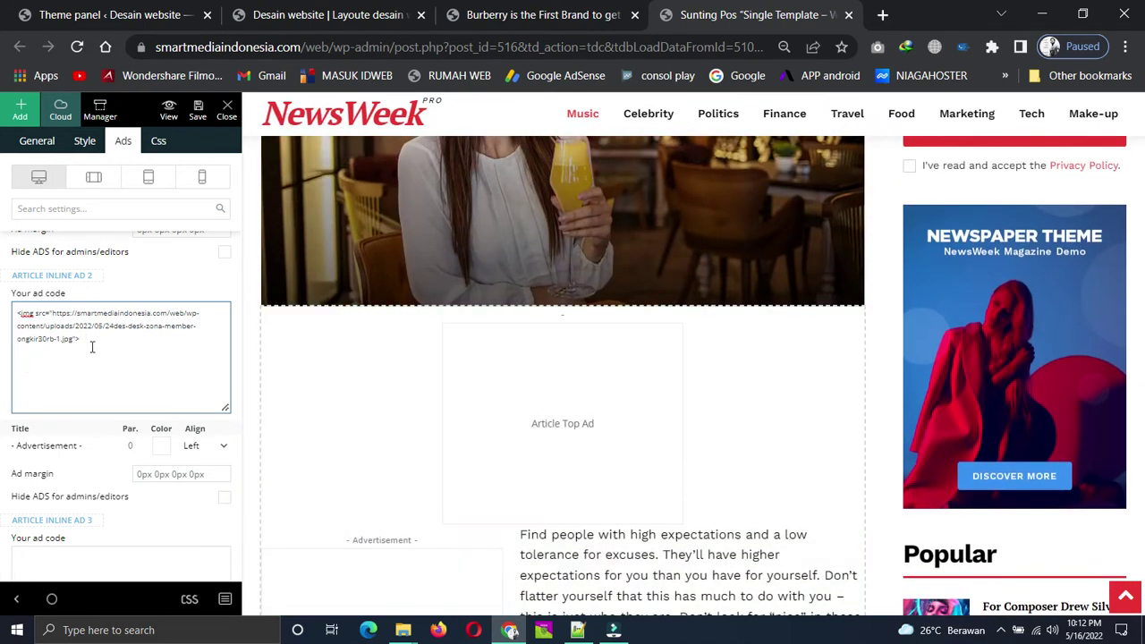
scroll(102, 340, "up", 3)
left_click(53, 343)
key("ctrl+v")
- Paste the same img tag as the ad code of both Article inline ad 3 and Article bottom ad
scroll(95, 366, "down", 2)
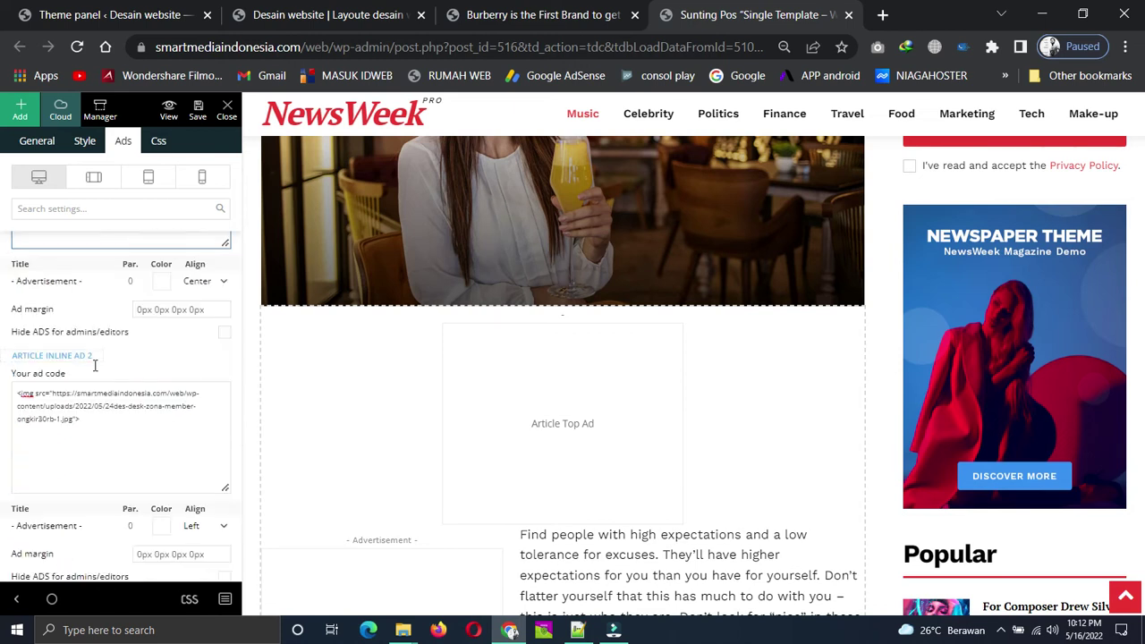
scroll(97, 365, "down", 3)
left_click(41, 307)
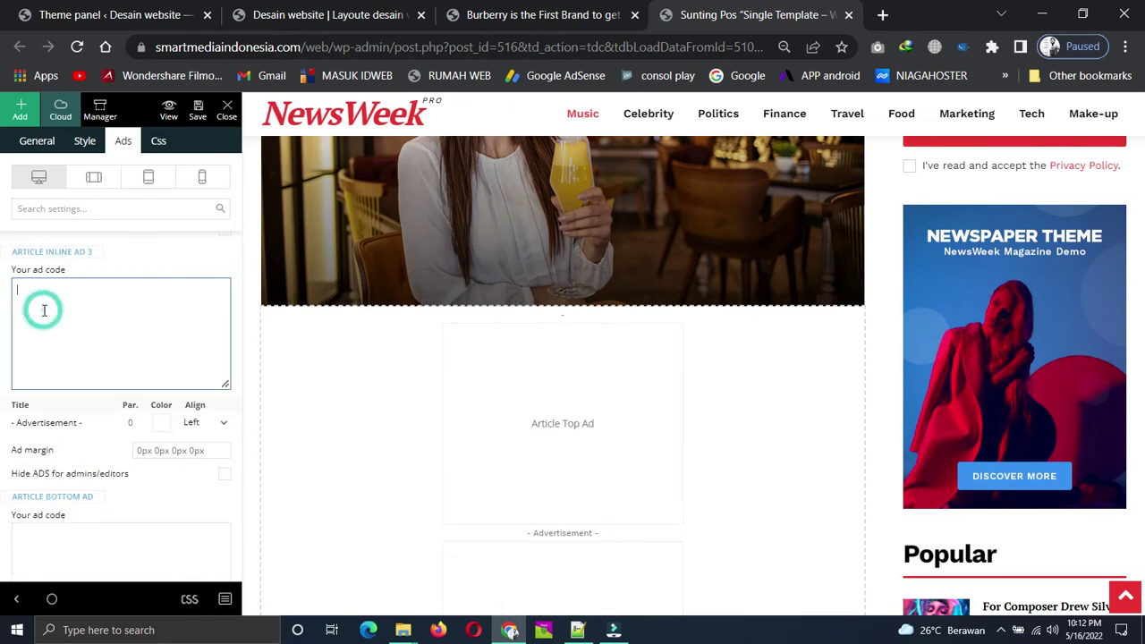
key("ctrl+v")
scroll(90, 355, "down", 3)
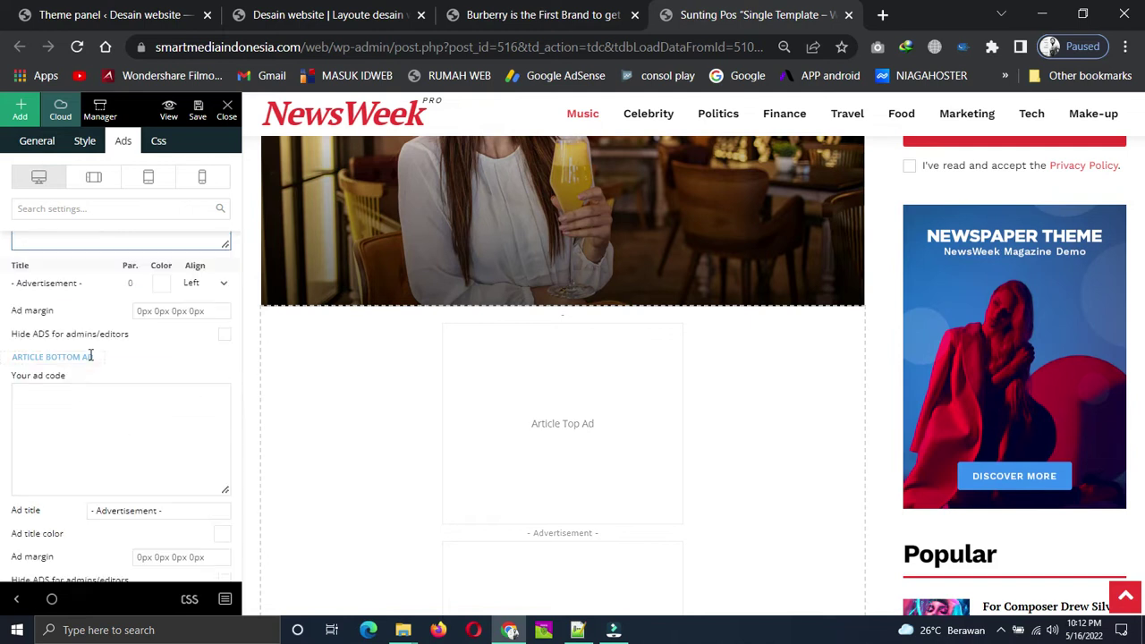
left_click(42, 366)
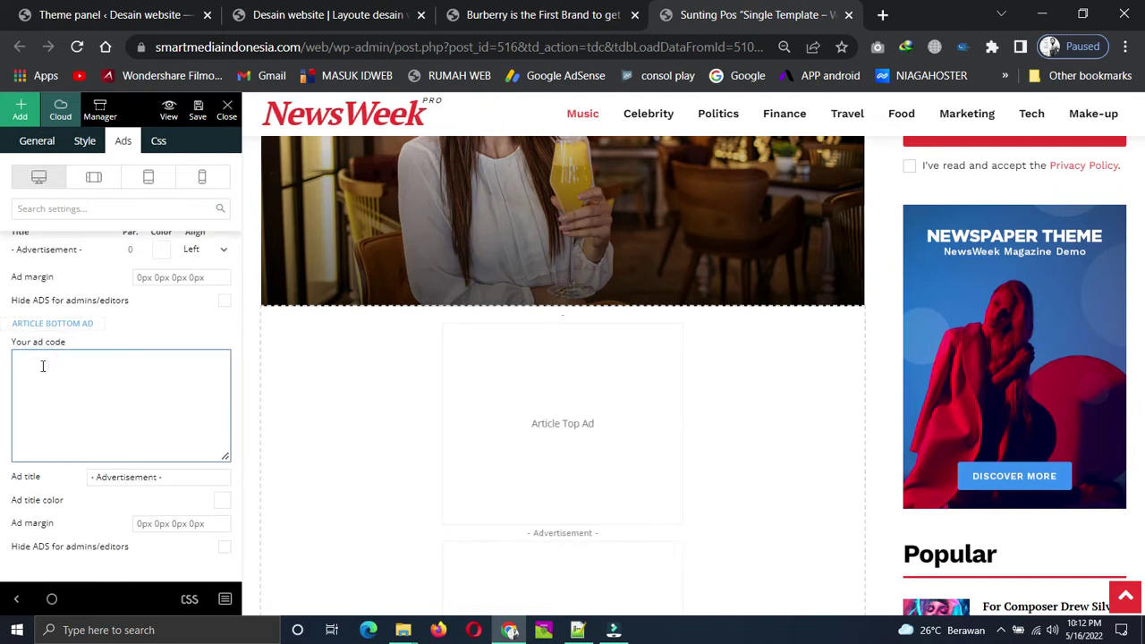
key("ctrl+v")
- Go back to the Article top ad settings and set its title to "banner 1"
scroll(116, 373, "up", 5)
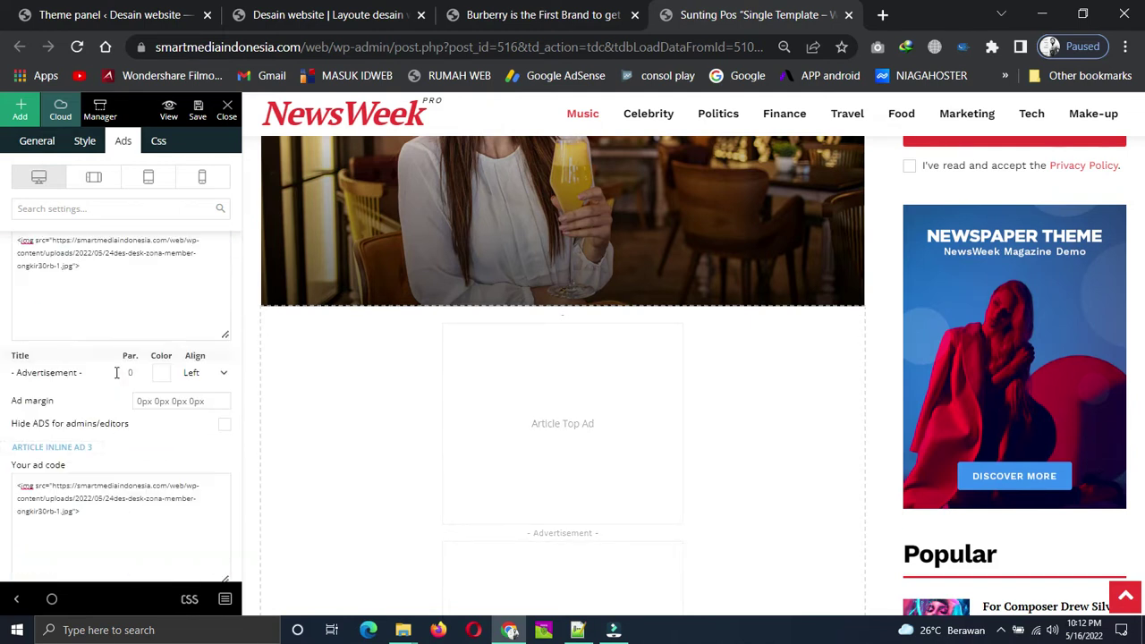
scroll(117, 358, "up", 8)
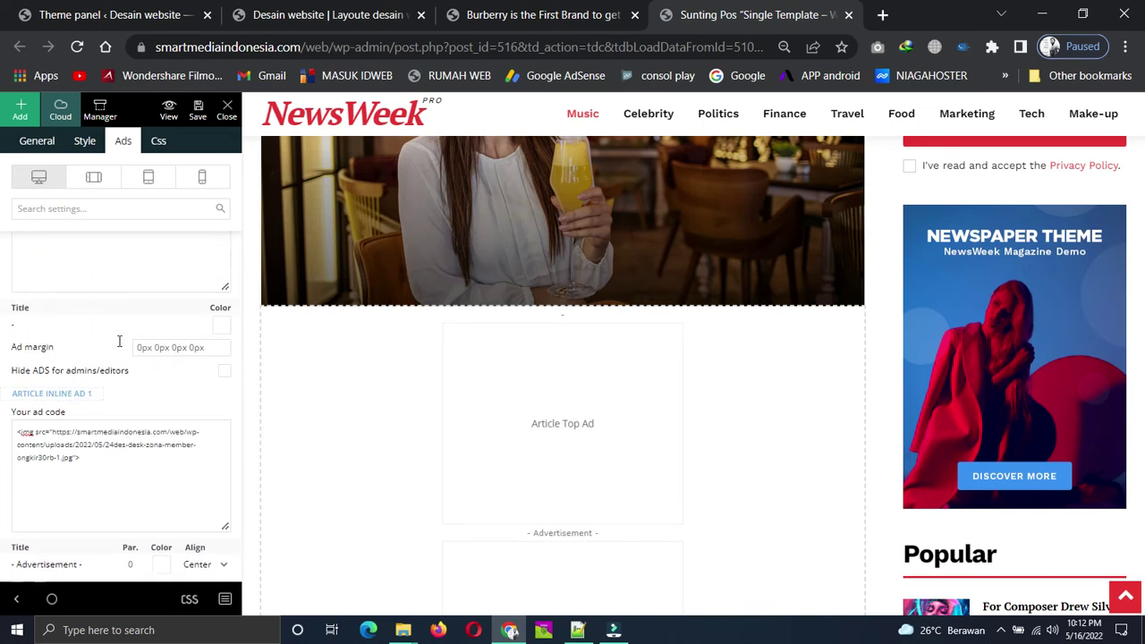
scroll(121, 347, "down", 4)
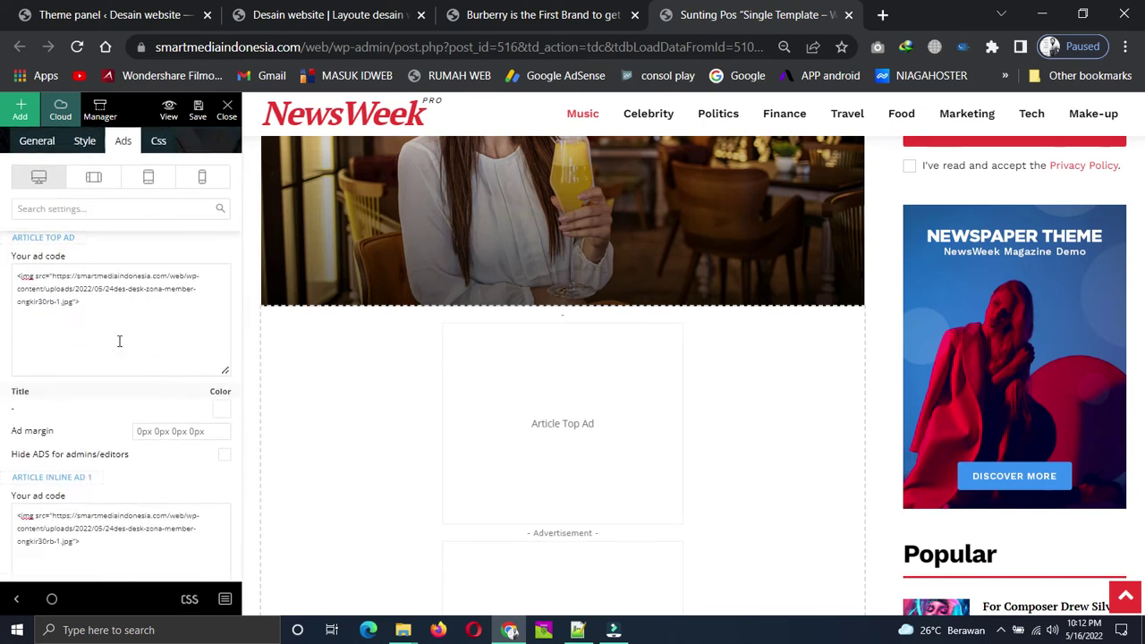
left_click(39, 317)
double_click(47, 319)
type("bann")
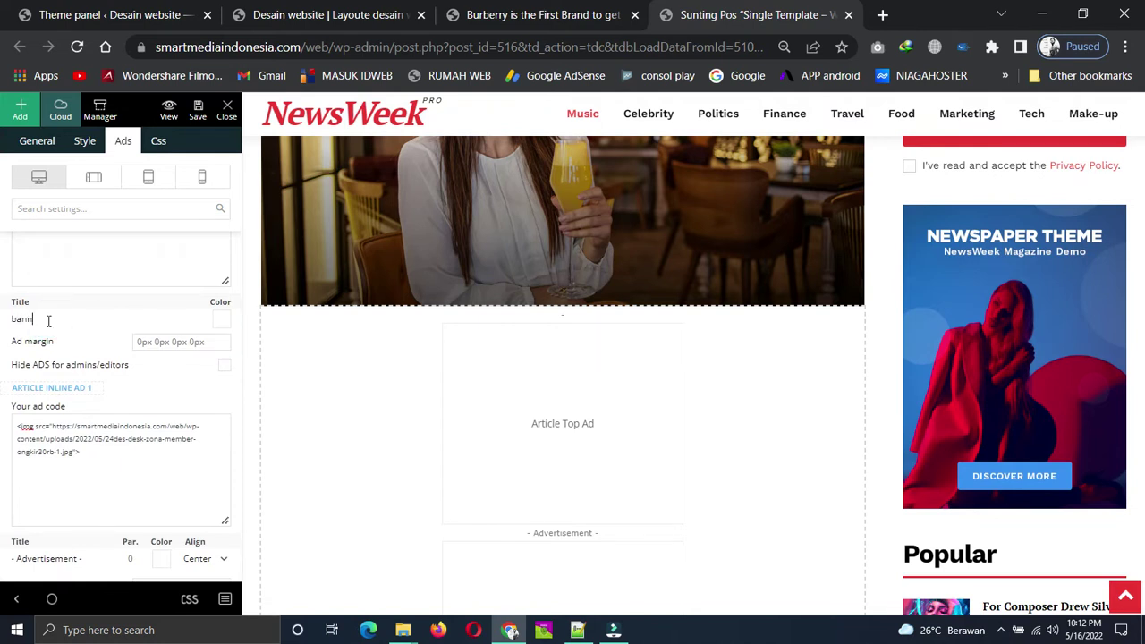
type("er 1")
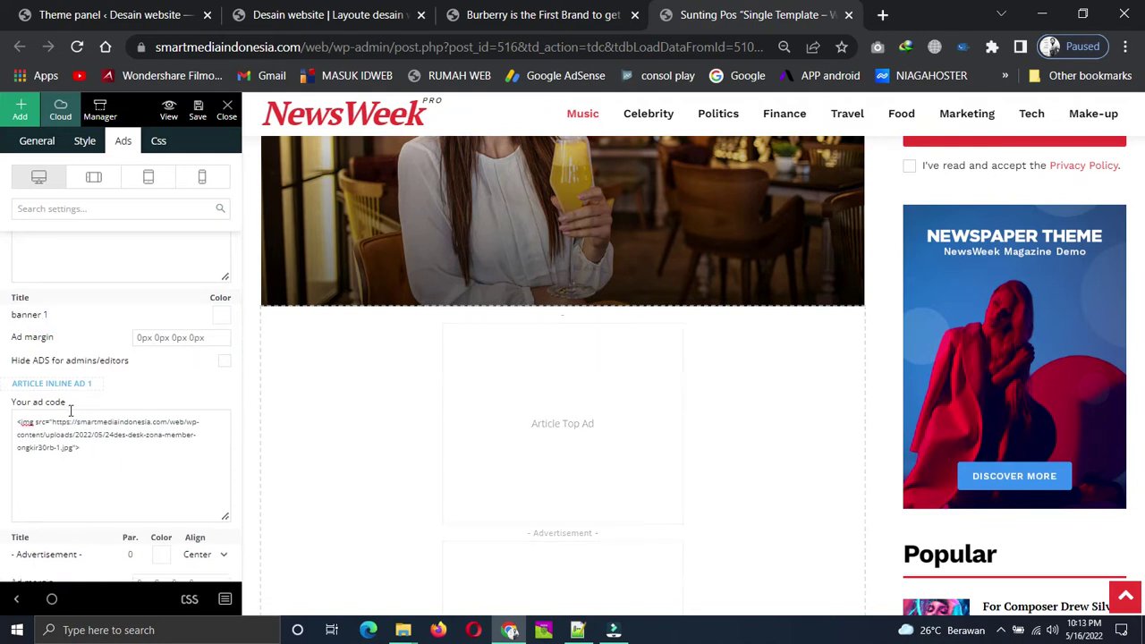
- Replace the title of Article inline ad 1 with "banner 2"
scroll(79, 420, "down", 1)
scroll(84, 461, "down", 1)
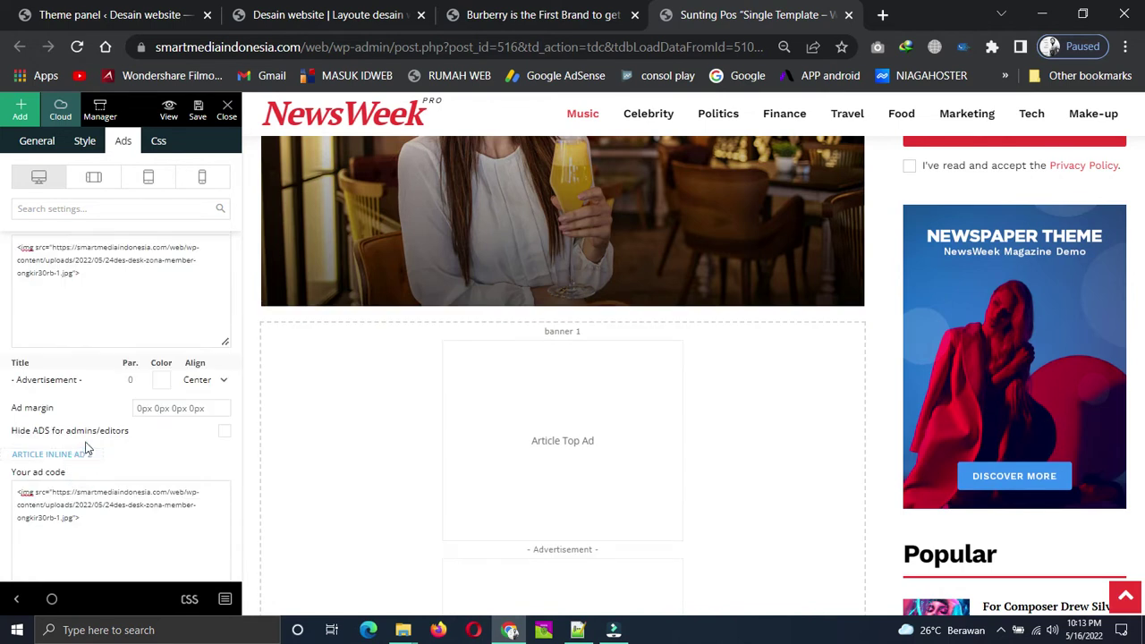
triple_click(84, 380)
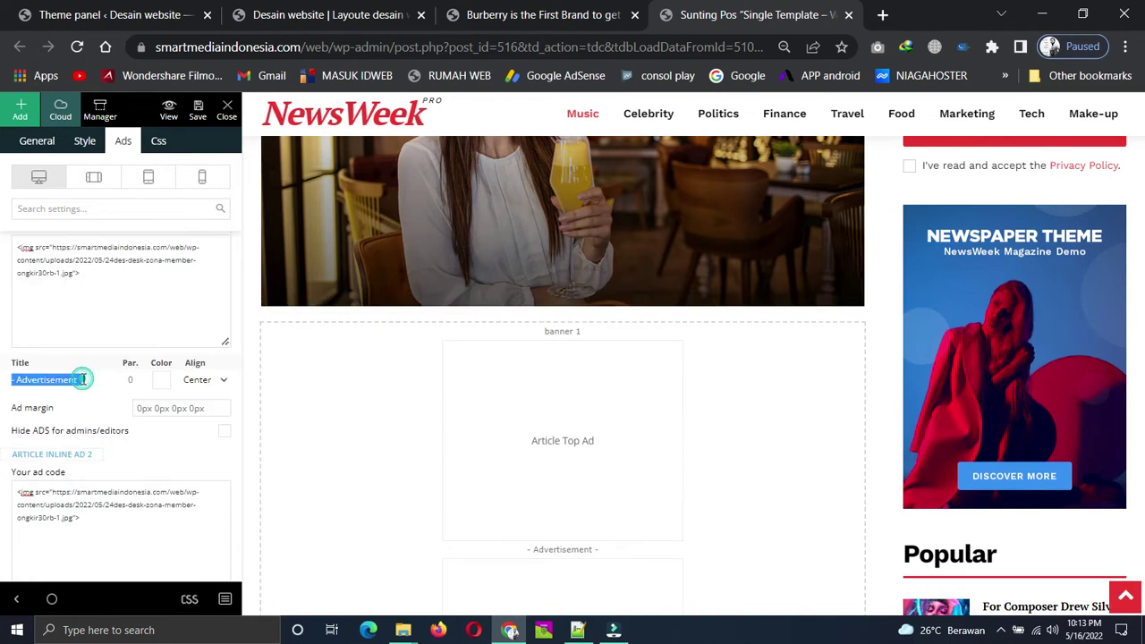
type("bar")
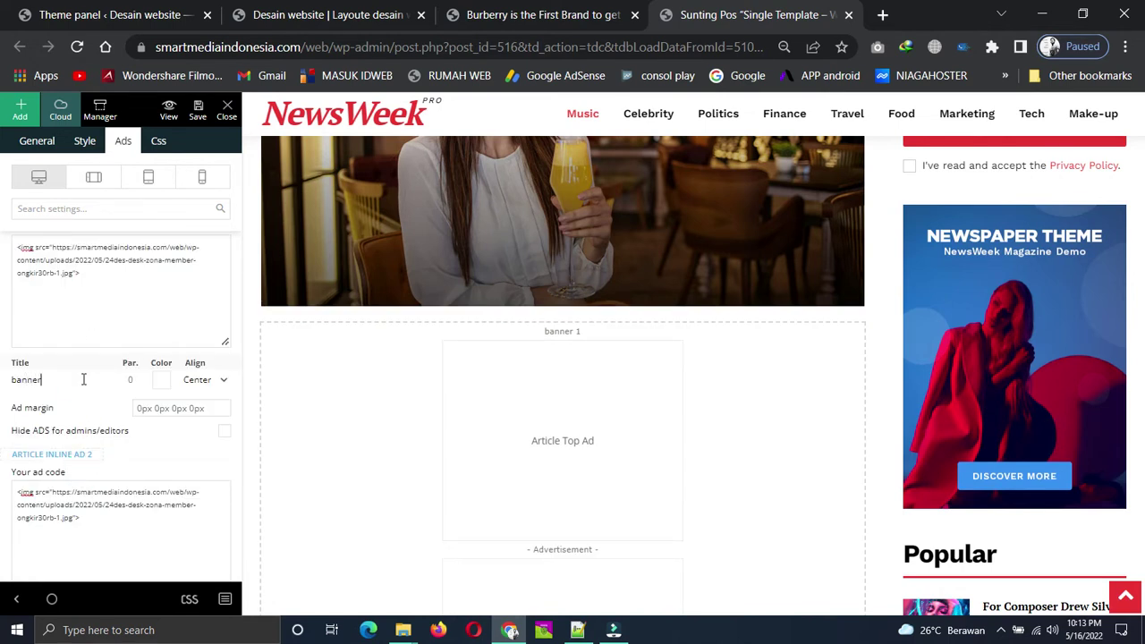
- Set the title of Article inline ad 2 to "banner 3" and of Article inline ad 3 to "banner 4"
scroll(87, 411, "down", 3)
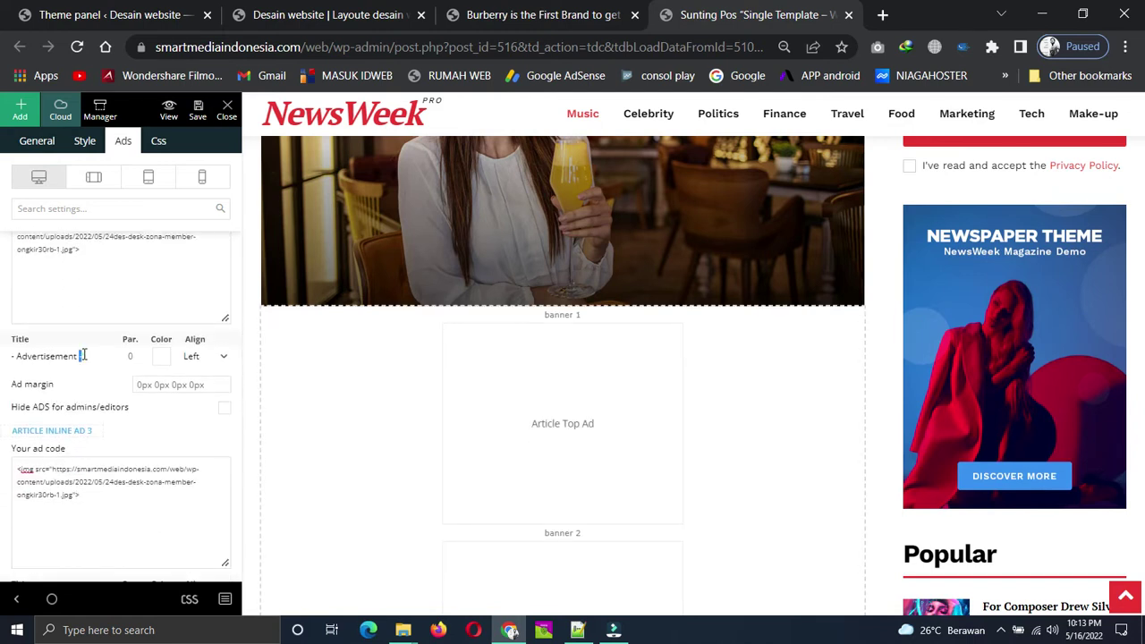
triple_click(83, 356)
type("ban")
scroll(89, 436, "down", 2)
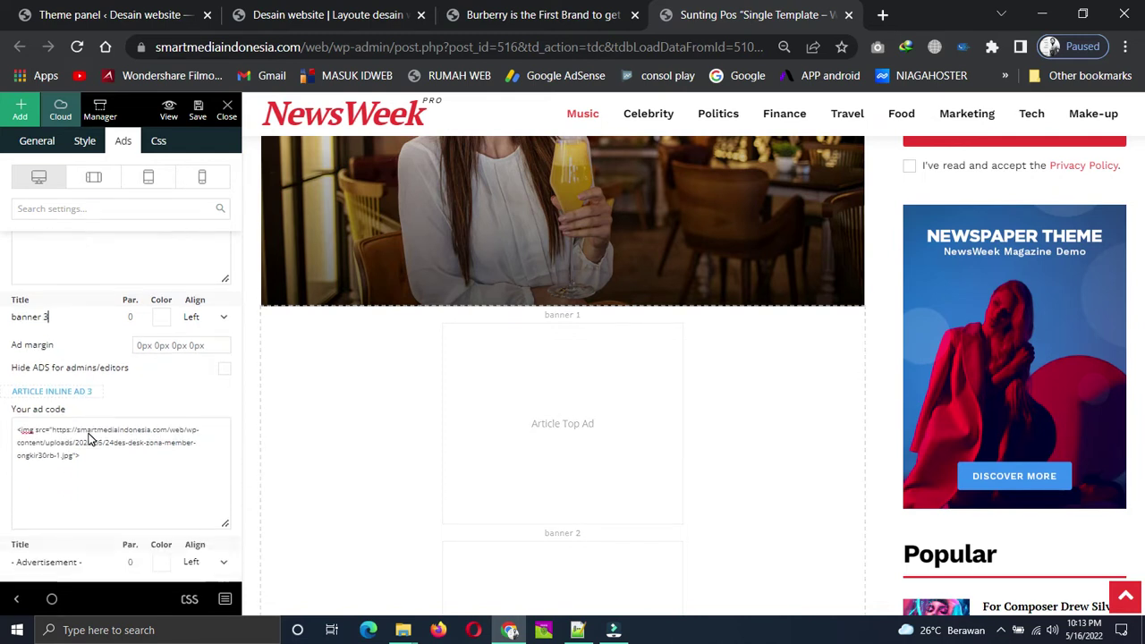
scroll(63, 358, "down", 1)
triple_click(88, 332)
type("banner 4")
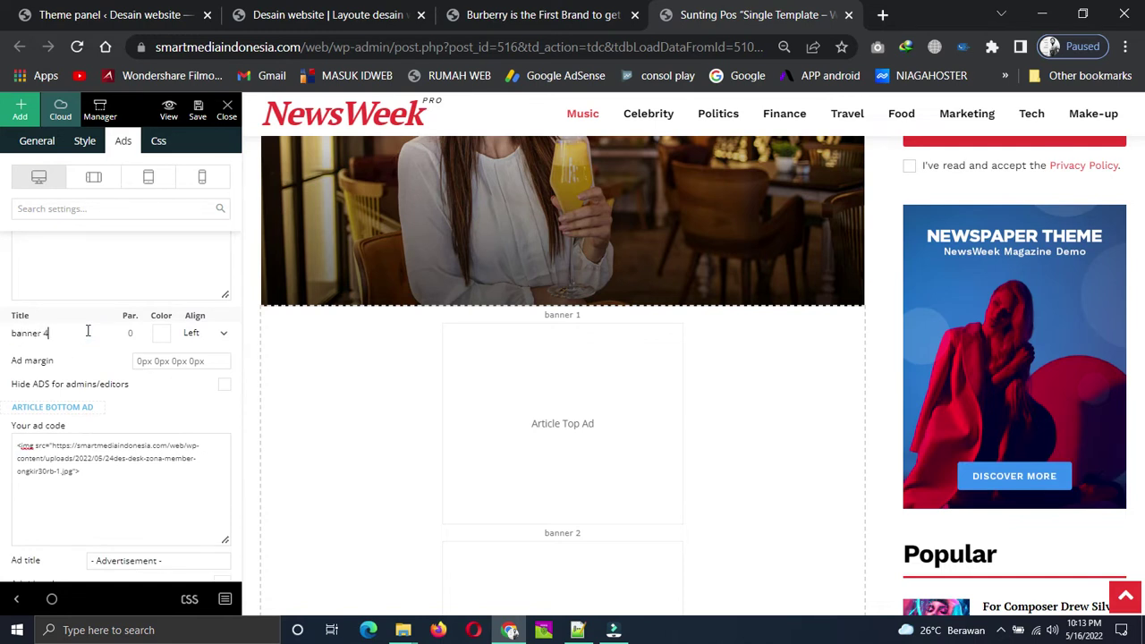
- Replace the Article bottom ad's title with "Banner bawah"
scroll(88, 332, "down", 1)
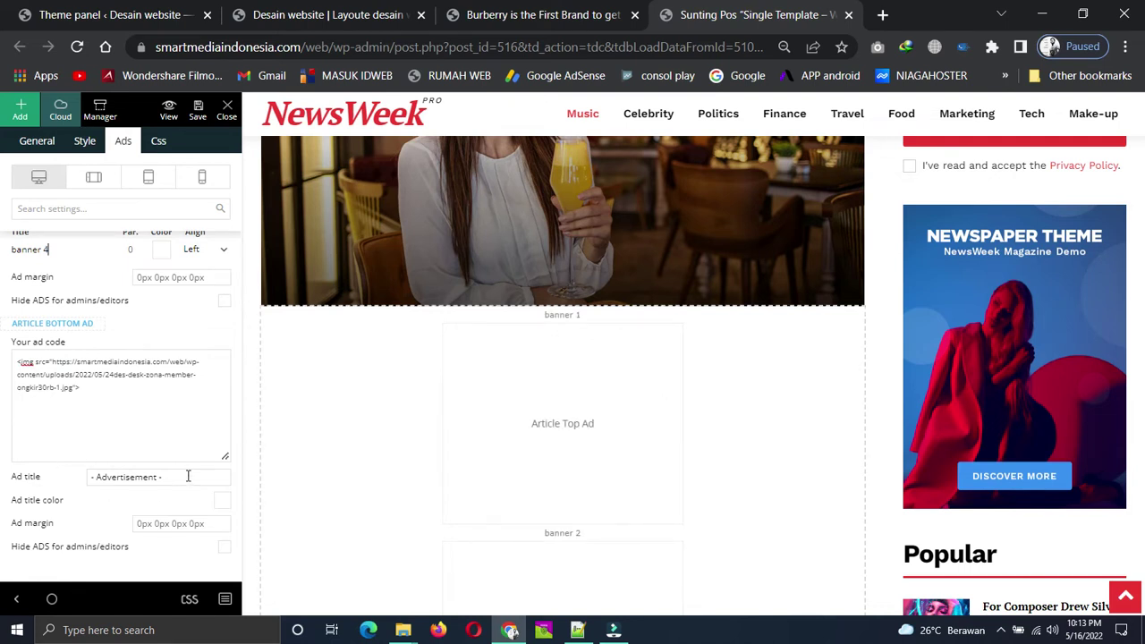
triple_click(185, 475)
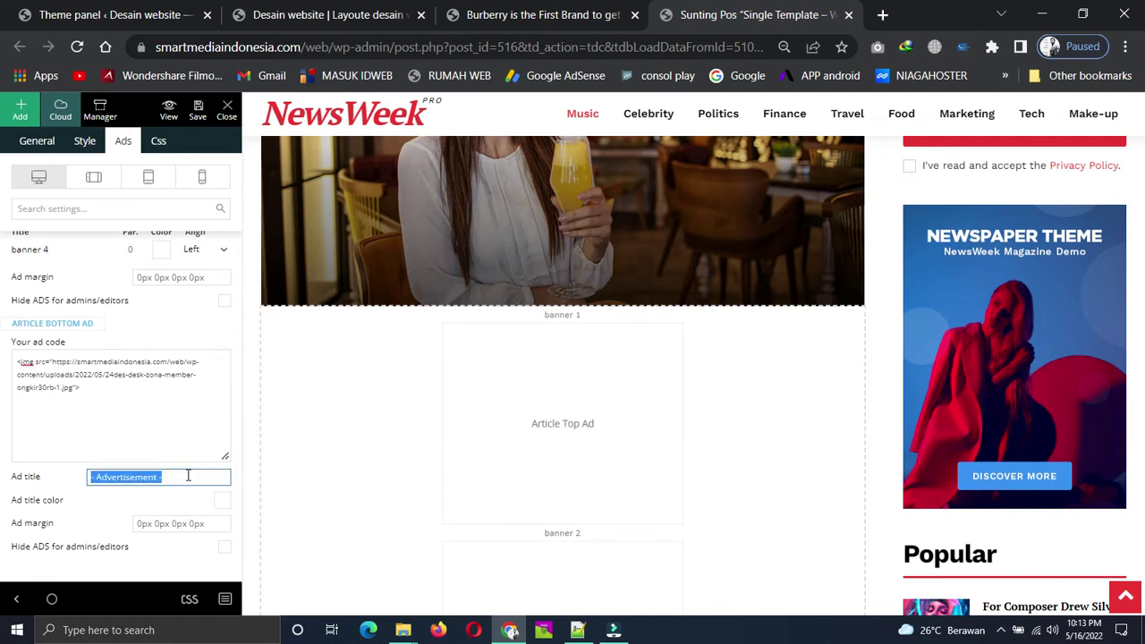
type("banner ba")
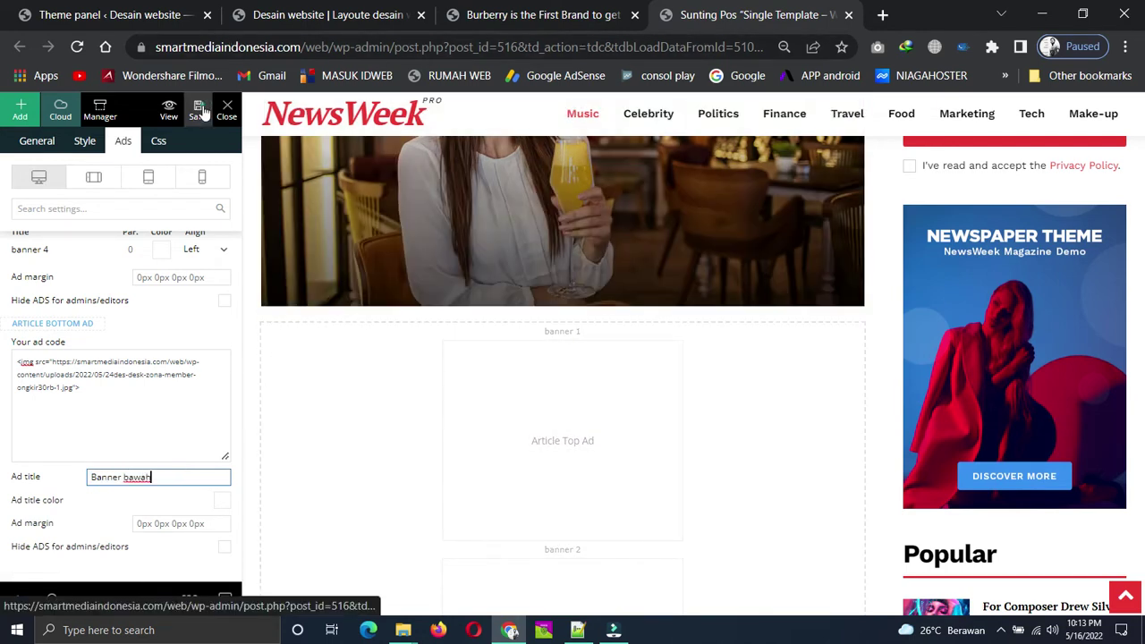
- Save the template, reload the Burberry article and look through it for the ad banners
left_click(203, 111)
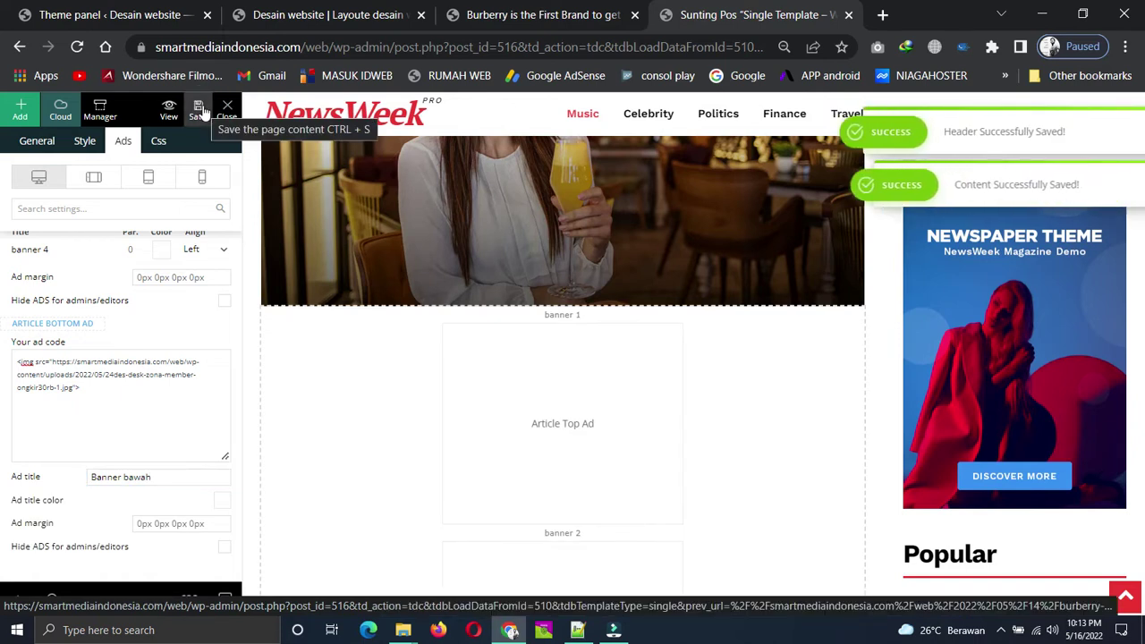
left_click(532, 14)
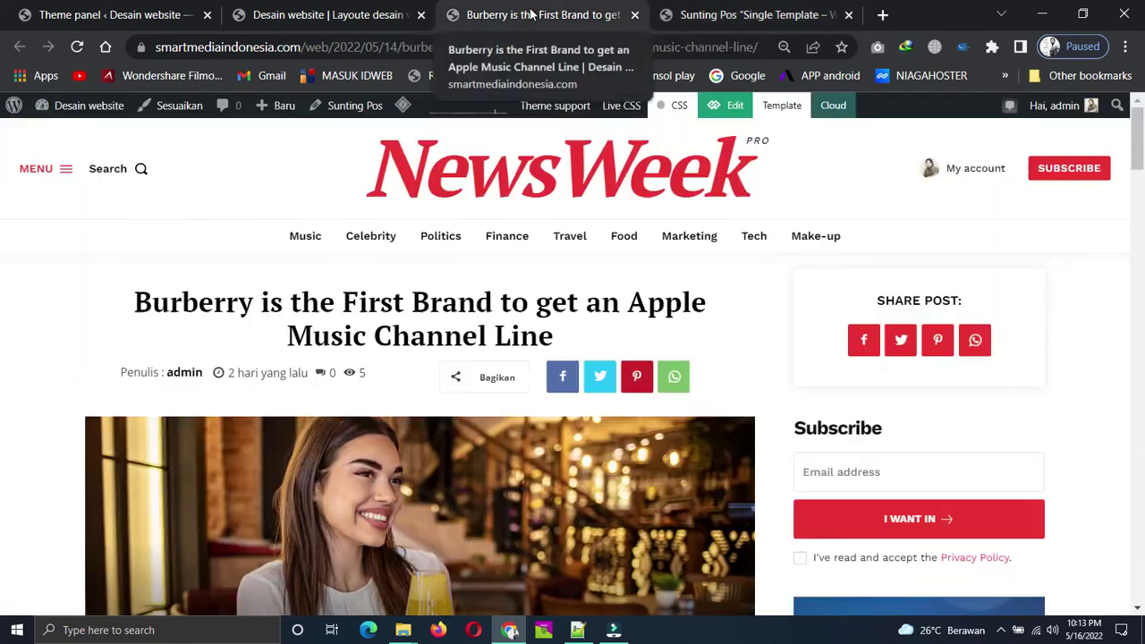
left_click(77, 46)
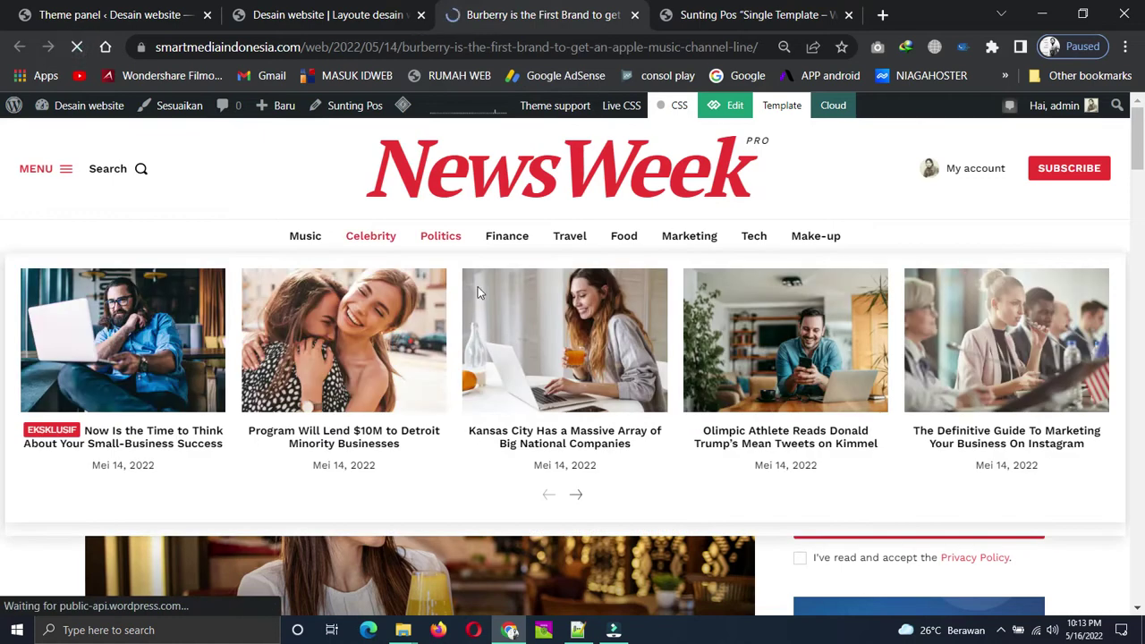
scroll(661, 394, "down", 3)
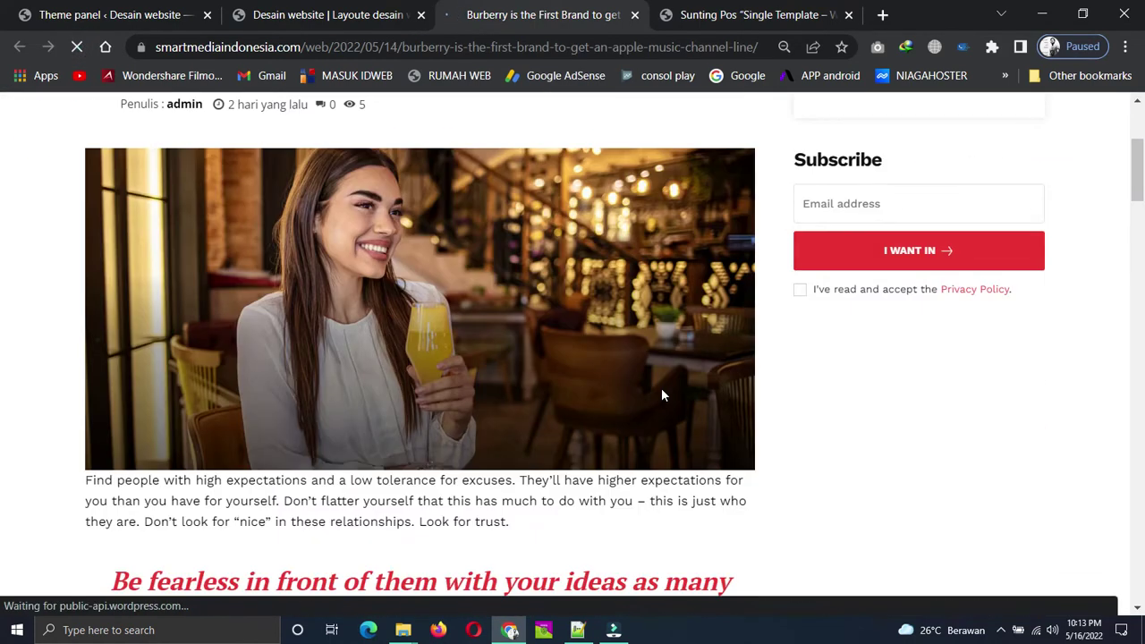
scroll(661, 394, "down", 6)
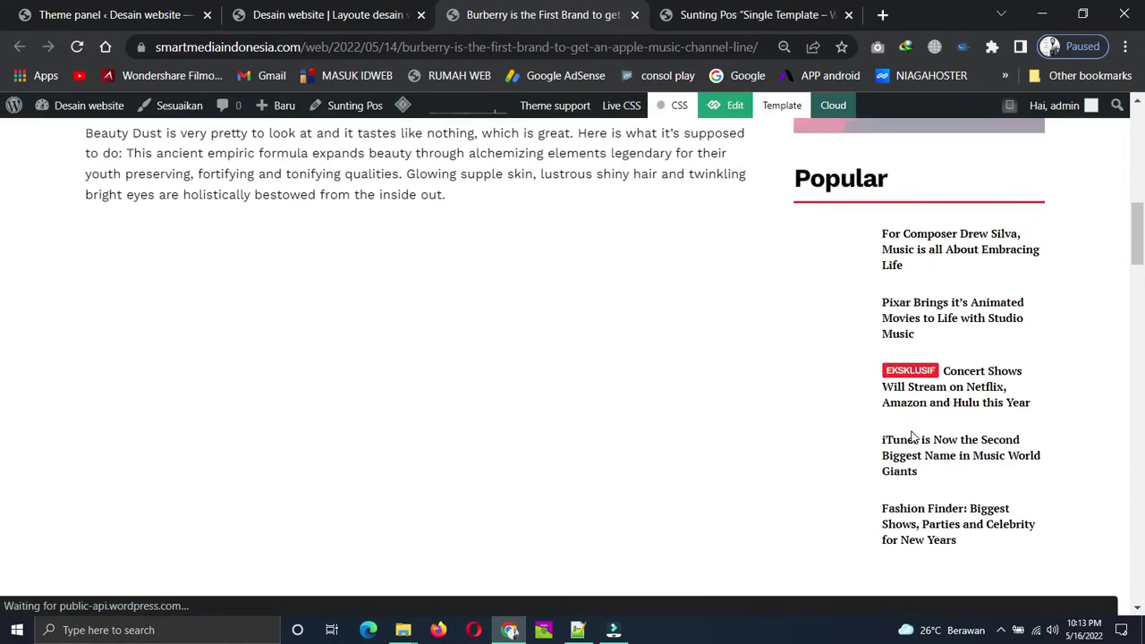
scroll(913, 429, "down", 4)
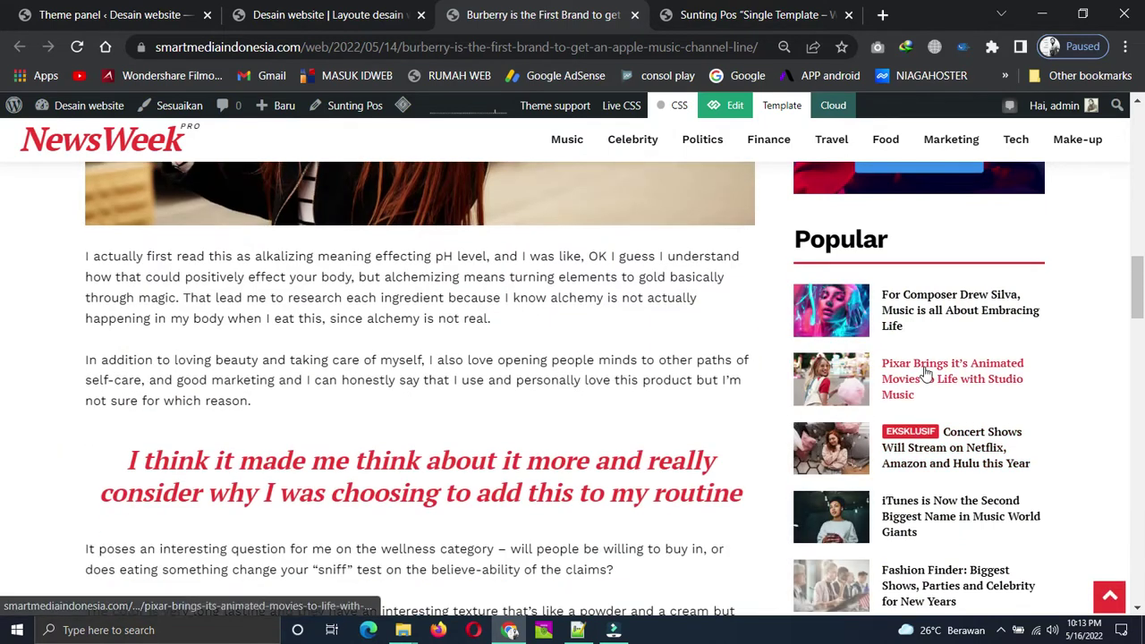
- Open the popular article "Pixar Brings it's Animated Movies to Life with Studio Music" and examine its titled banners down to the bottom ad
left_click(926, 374)
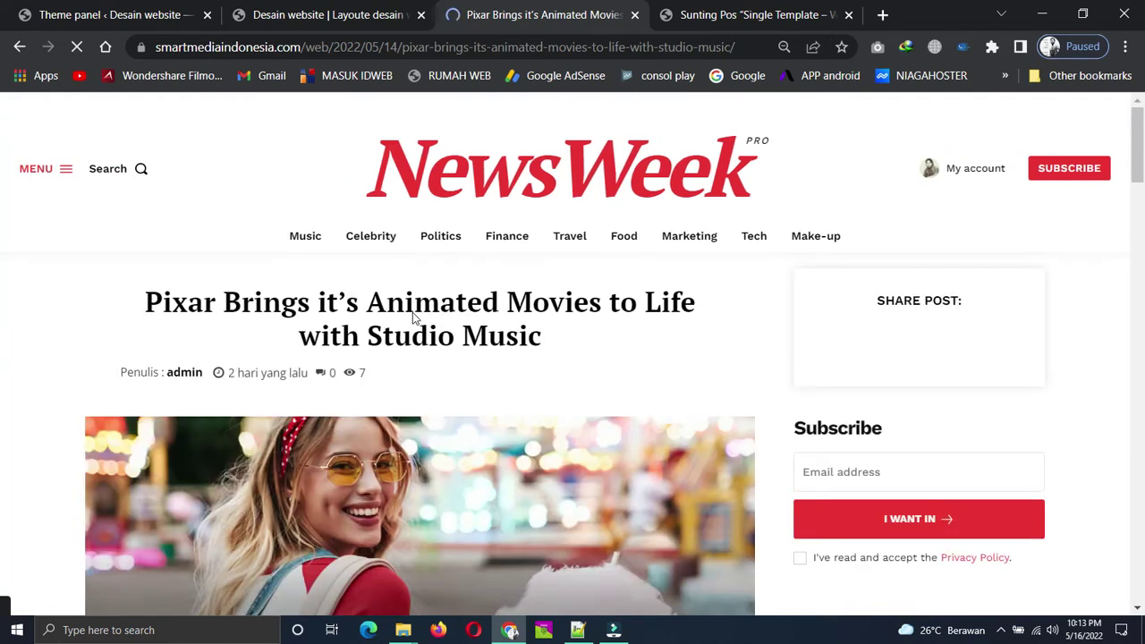
scroll(413, 326, "down", 5)
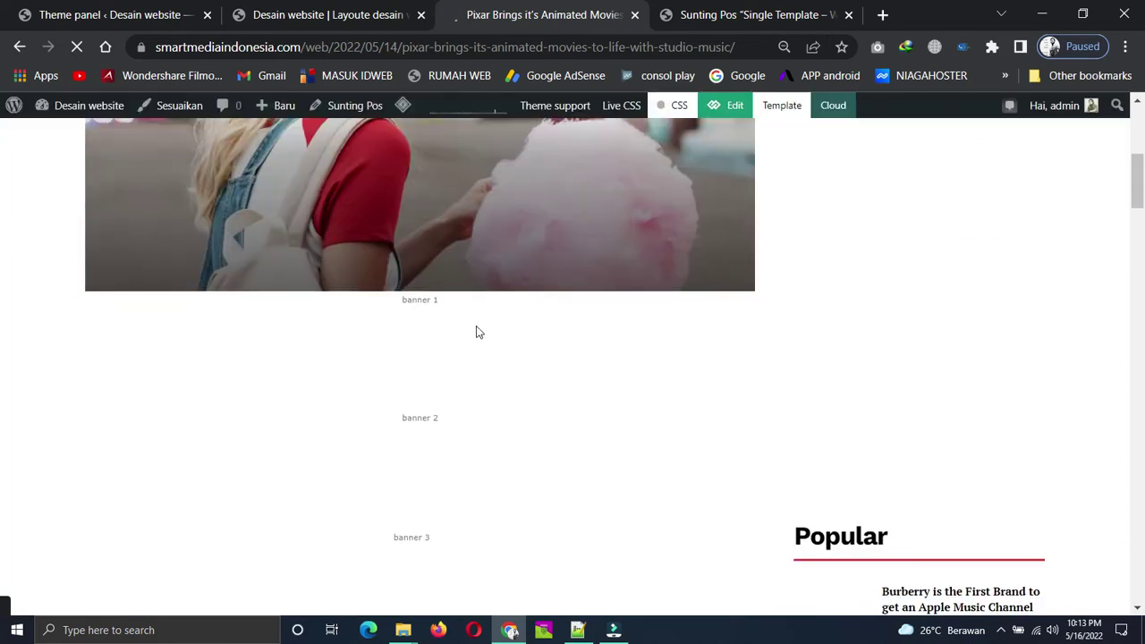
scroll(448, 332, "down", 2)
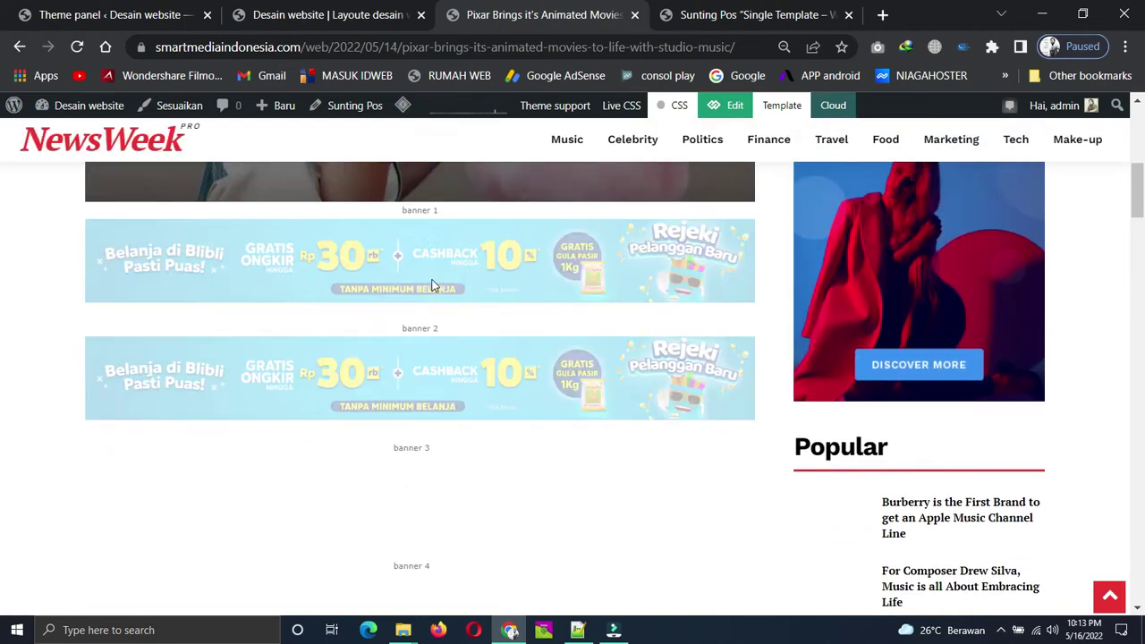
scroll(421, 421, "down", 6)
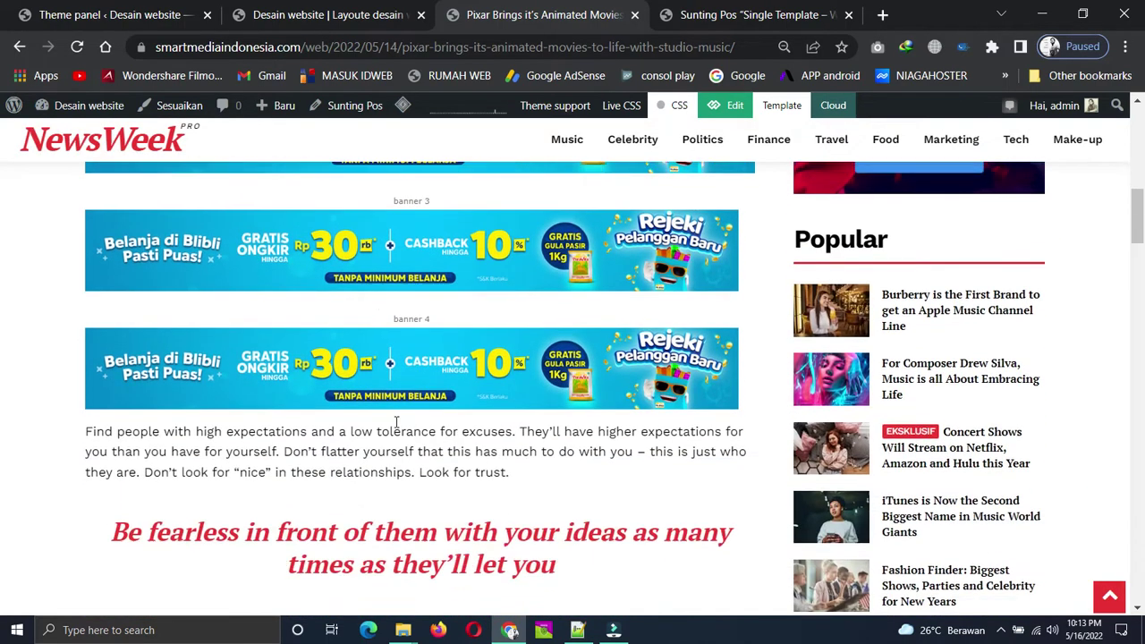
scroll(433, 391, "up", 6)
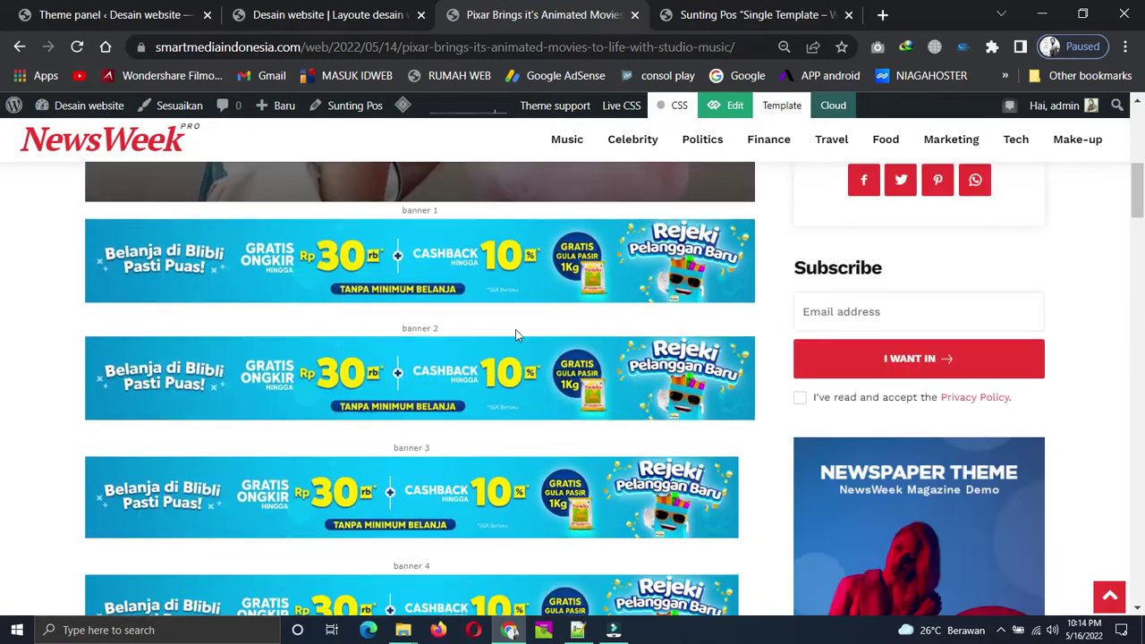
scroll(515, 334, "down", 13)
scroll(508, 352, "down", 8)
scroll(507, 350, "down", 4)
scroll(508, 344, "up", 3)
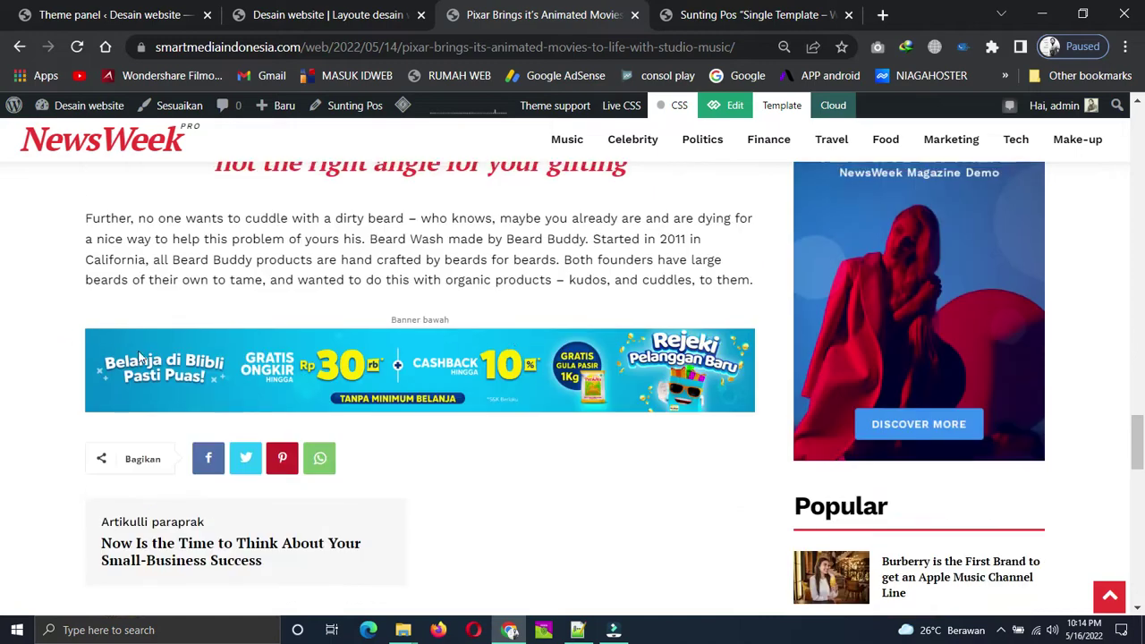
- Re-examine where banners 1 to 4 sit between the article's featured image and its paragraphs
scroll(379, 282, "up", 10)
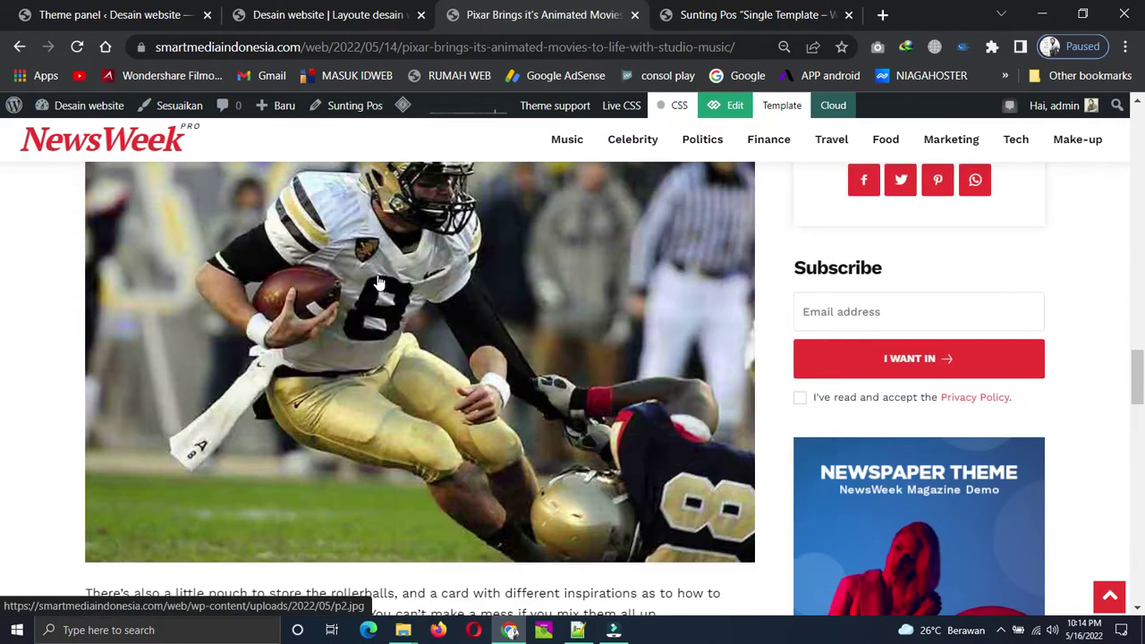
scroll(379, 281, "up", 12)
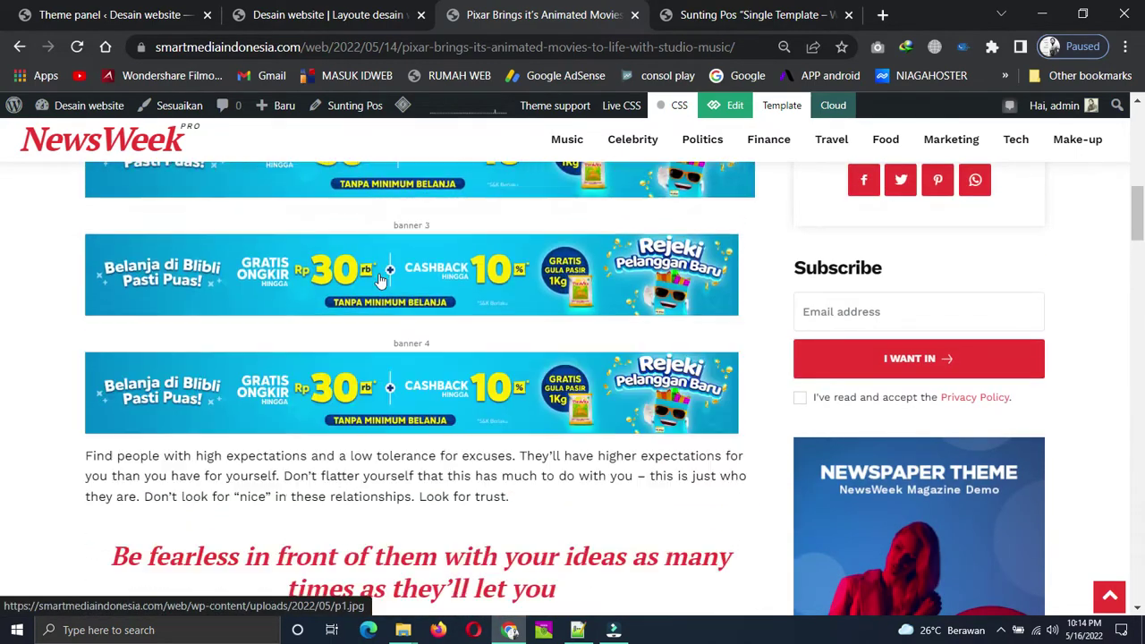
scroll(379, 282, "down", 5)
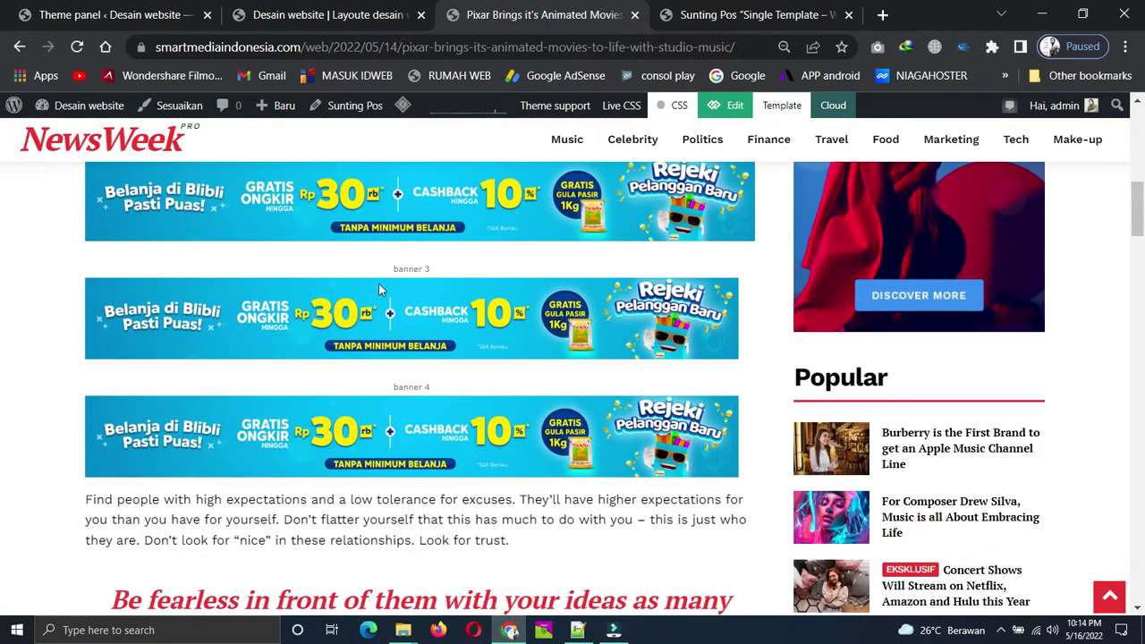
scroll(378, 292, "up", 2)
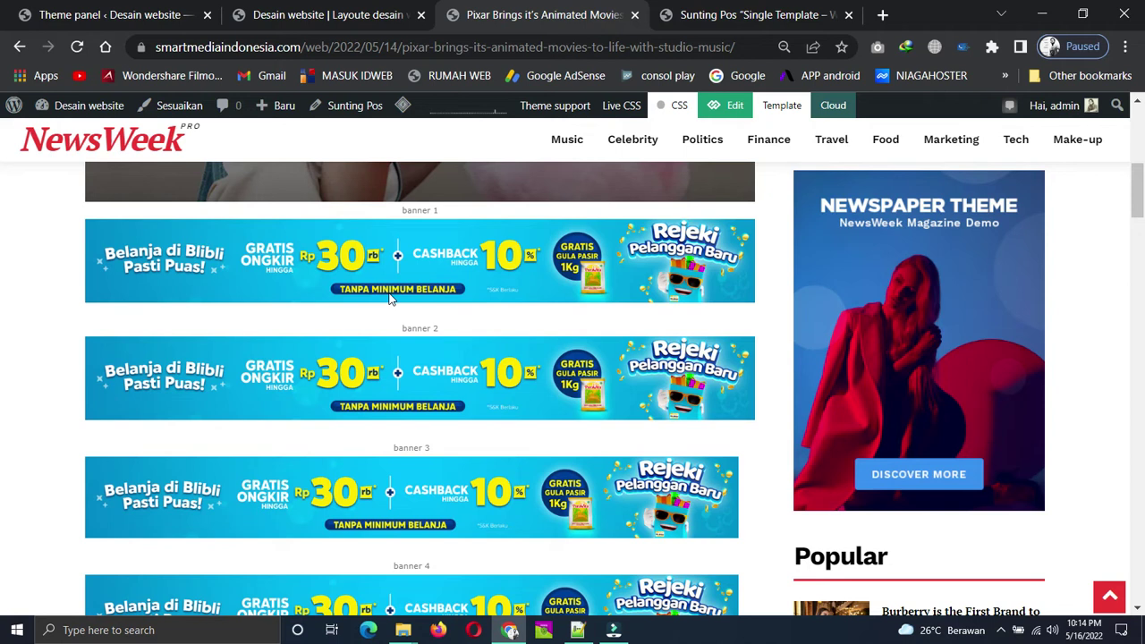
scroll(390, 300, "down", 12)
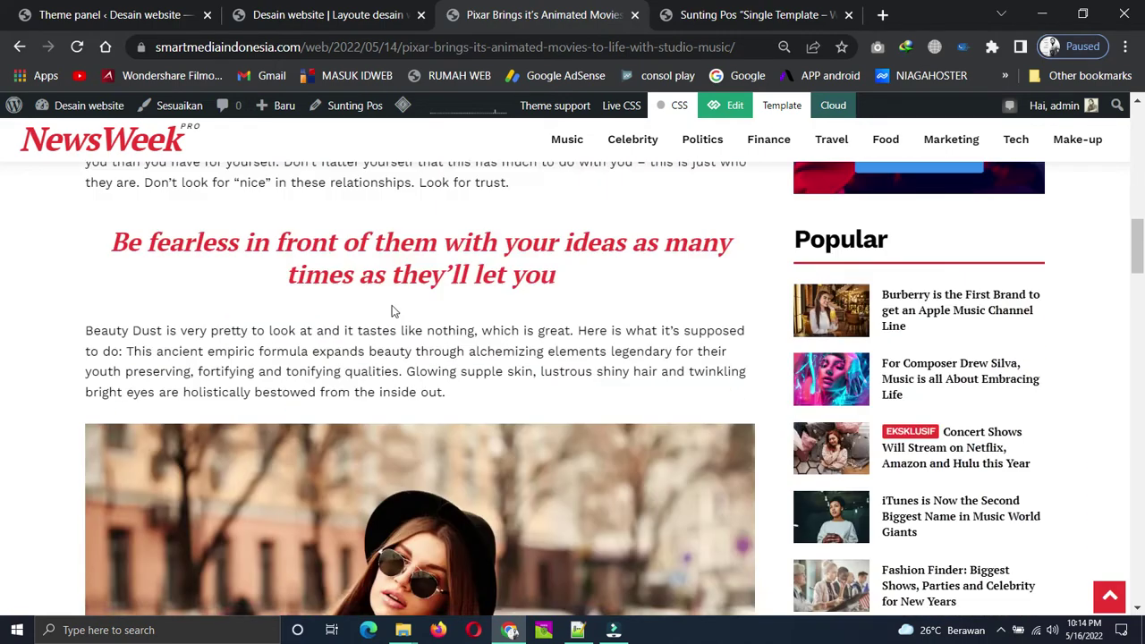
scroll(338, 305, "down", 2)
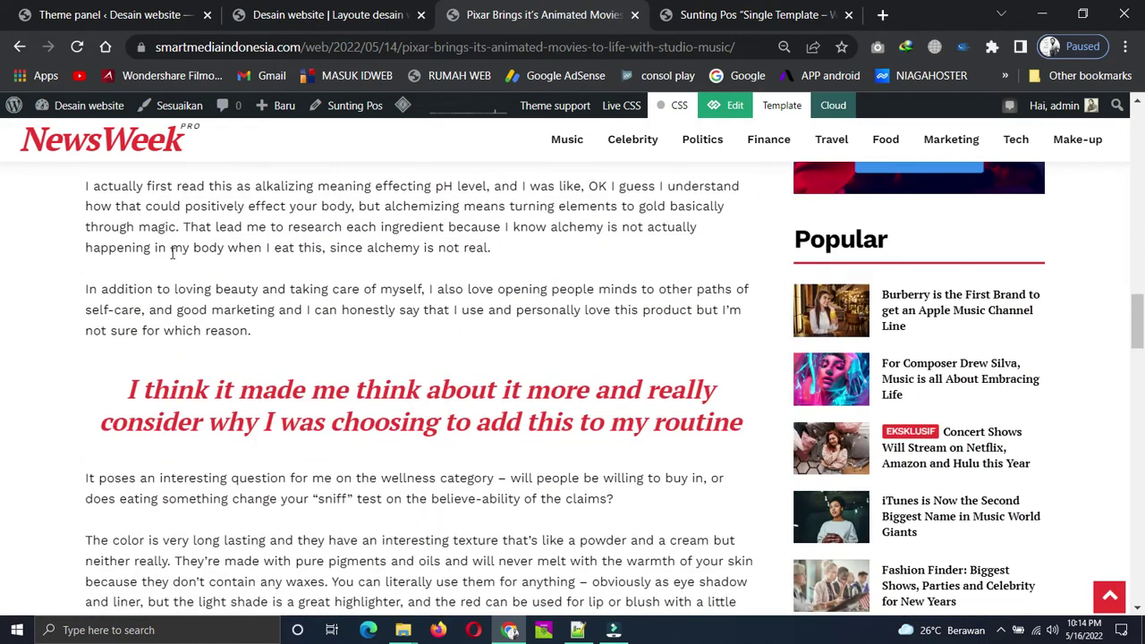
scroll(173, 253, "up", 15)
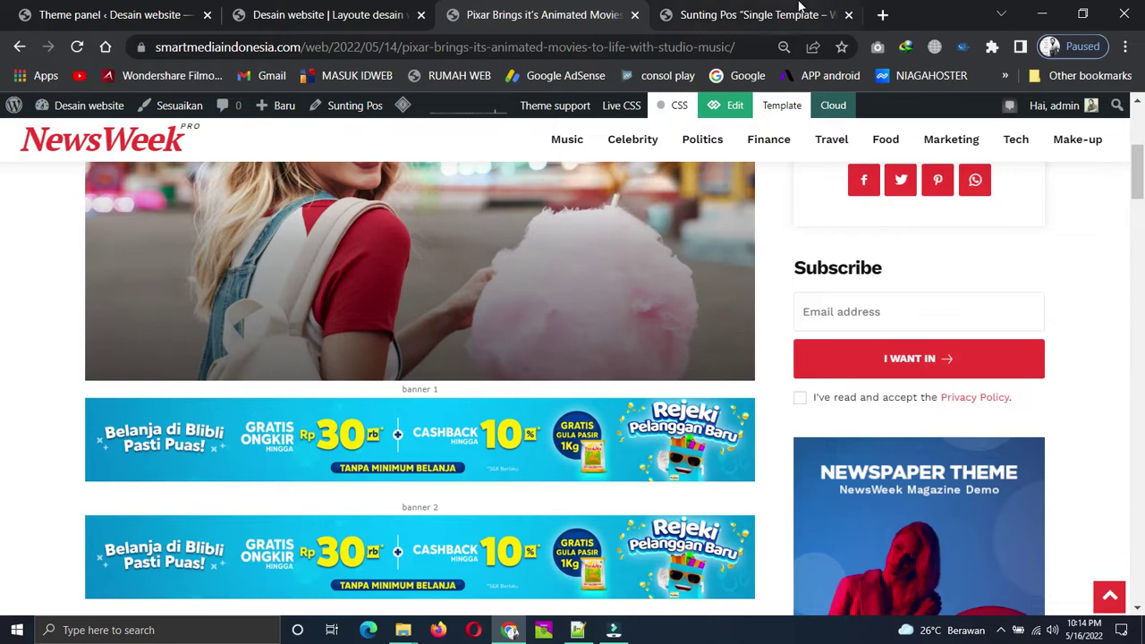
left_click(729, 14)
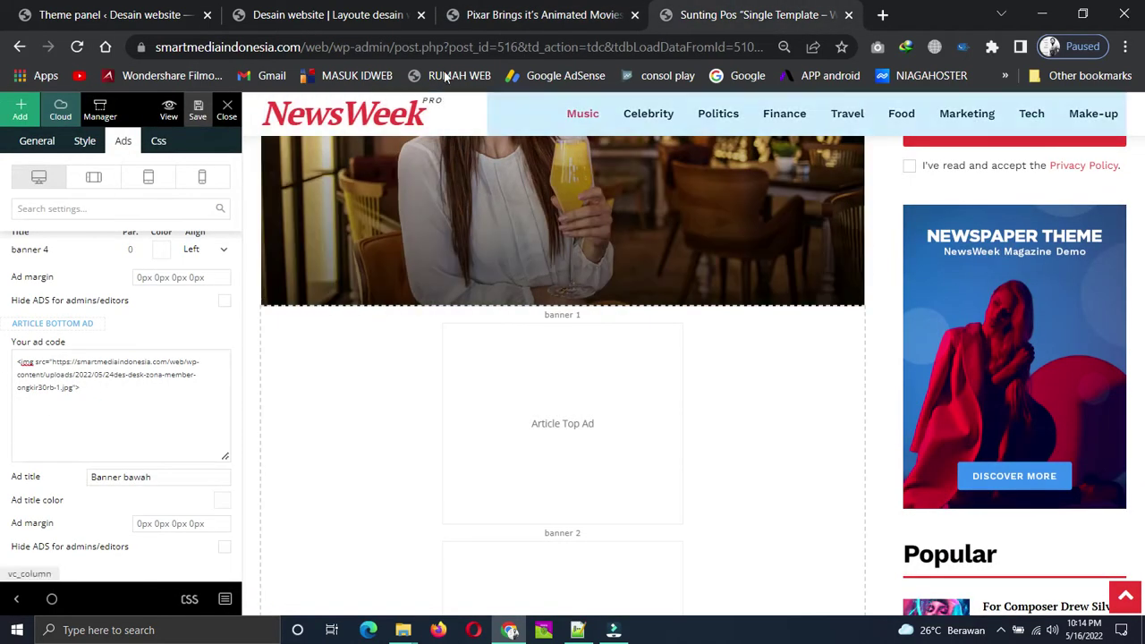
left_click(491, 14)
scroll(376, 426, "down", 1)
scroll(374, 426, "down", 2)
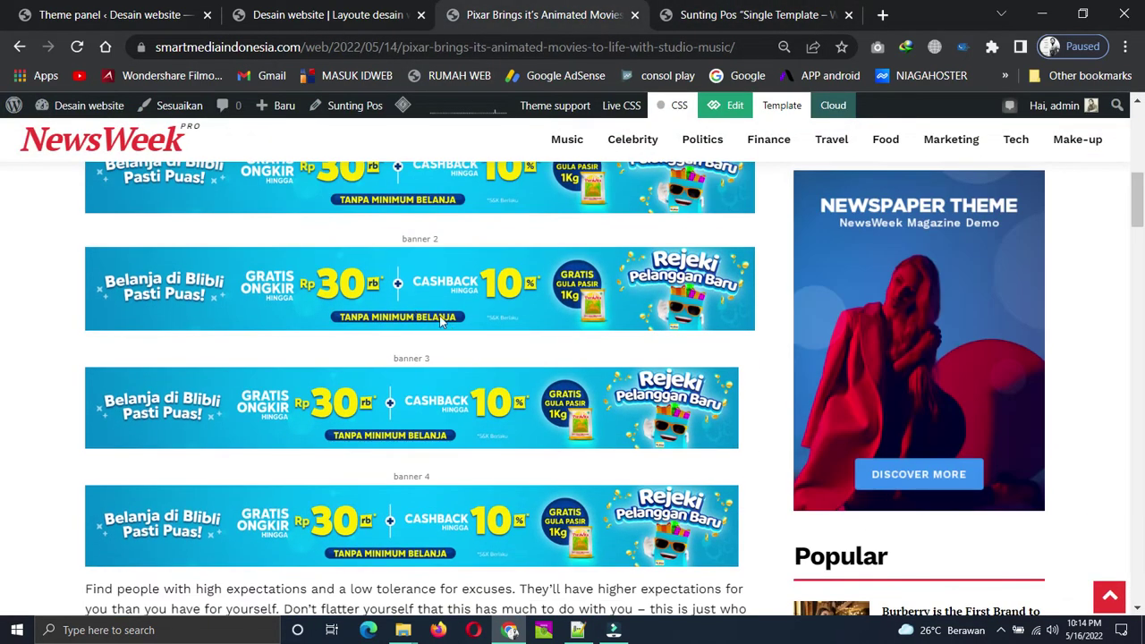
scroll(440, 320, "up", 3)
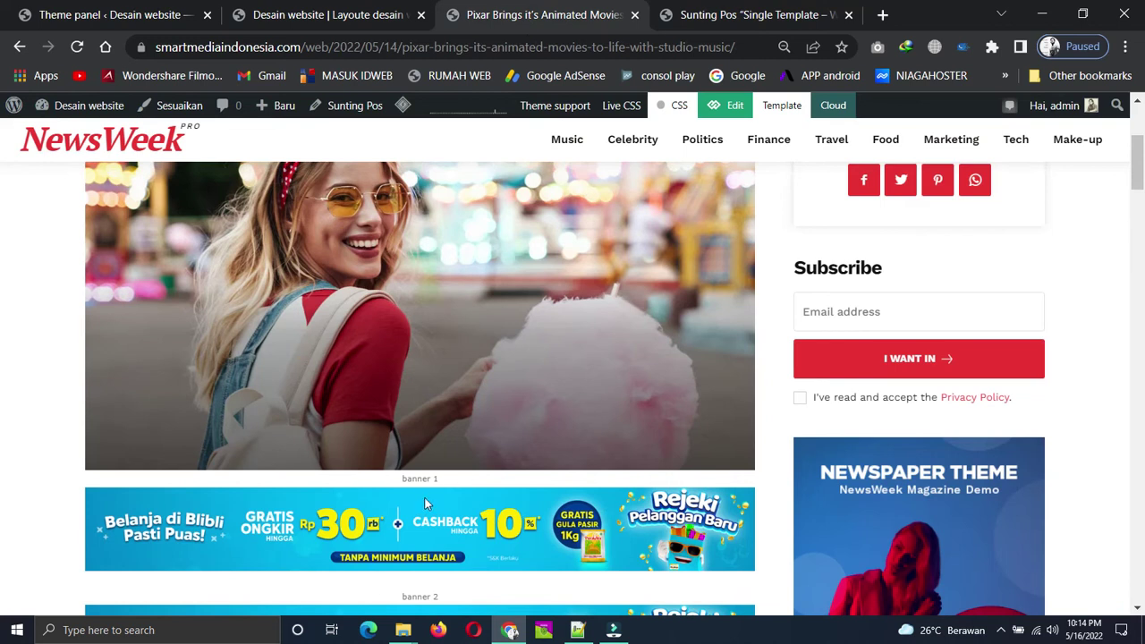
scroll(426, 503, "down", 2)
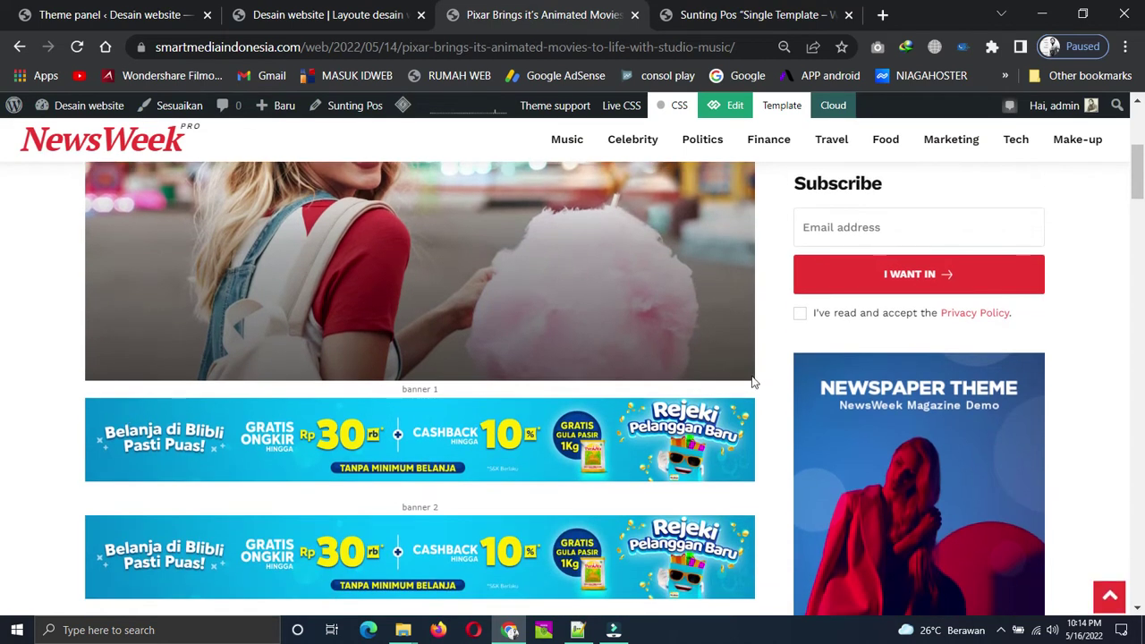
scroll(481, 425, "down", 10)
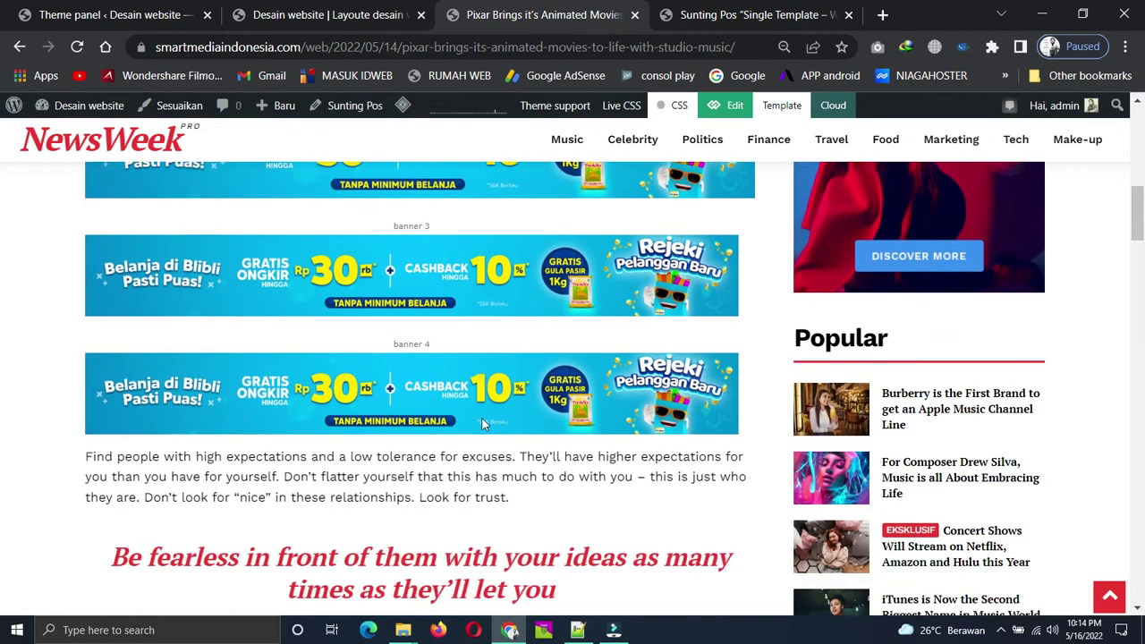
scroll(483, 418, "up", 10)
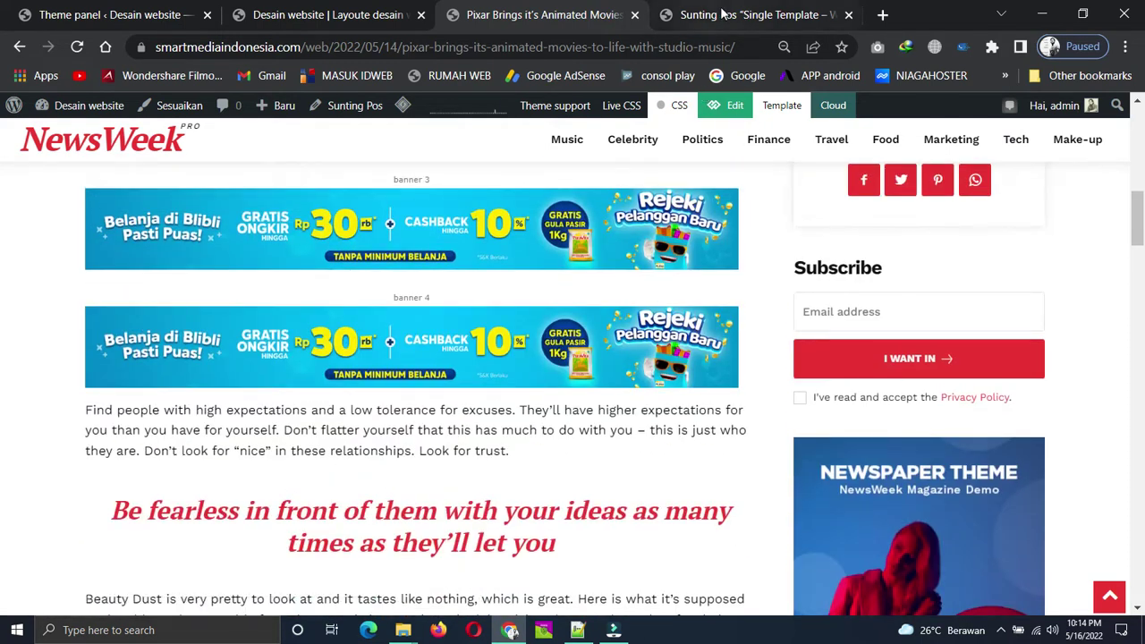
- Return to the single template editor and delete the image code of Article inline ad 1
left_click(756, 14)
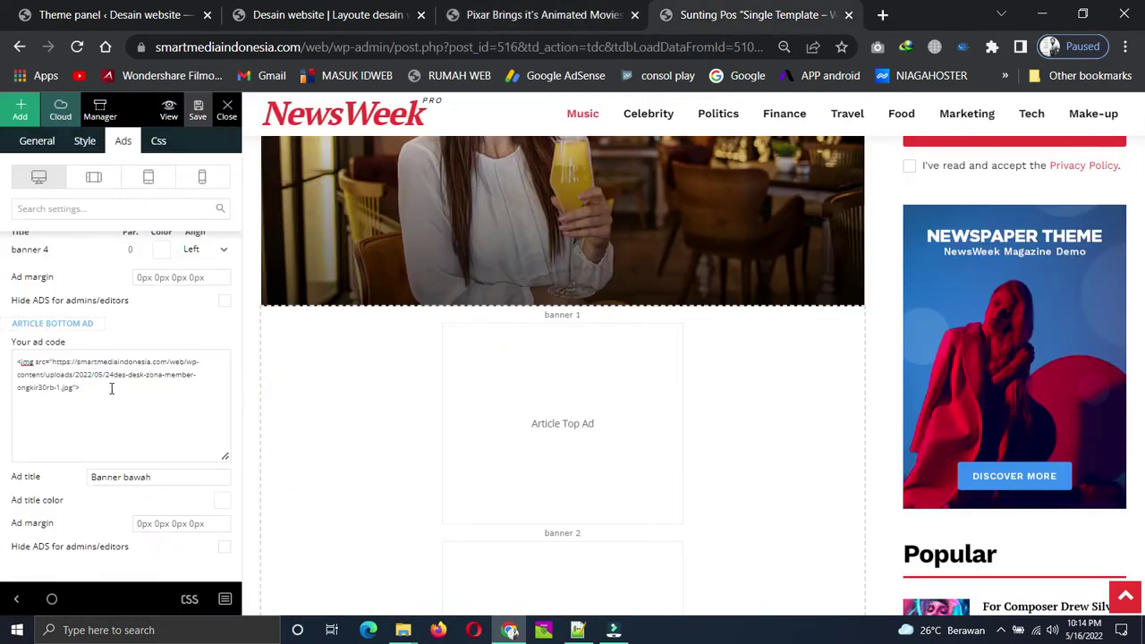
scroll(117, 372, "up", 8)
scroll(123, 359, "up", 2)
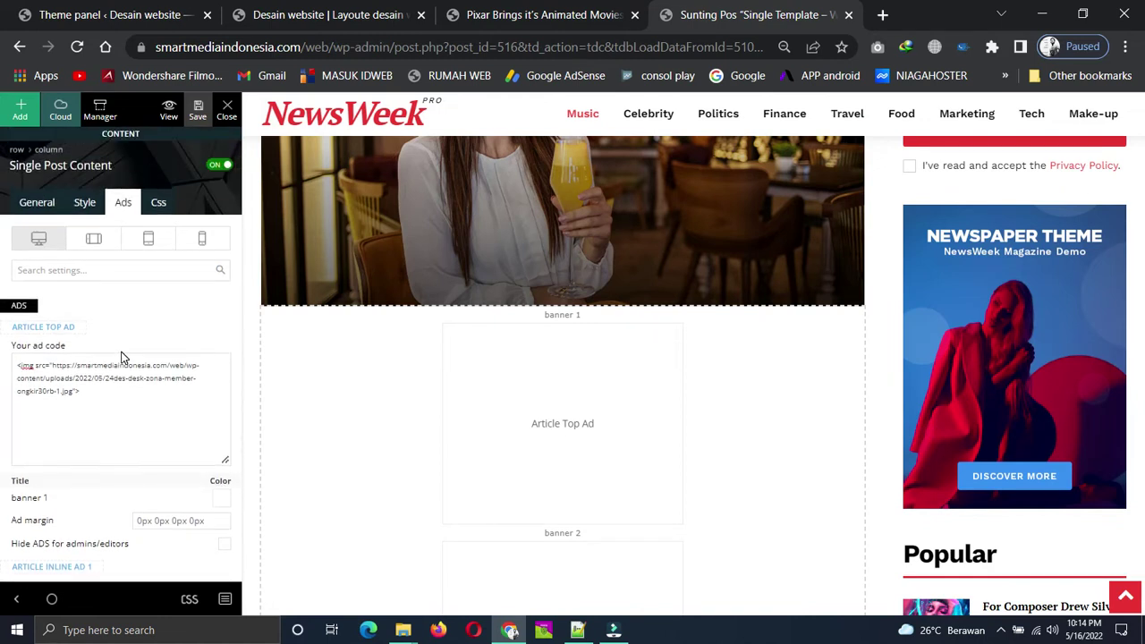
scroll(85, 380, "down", 5)
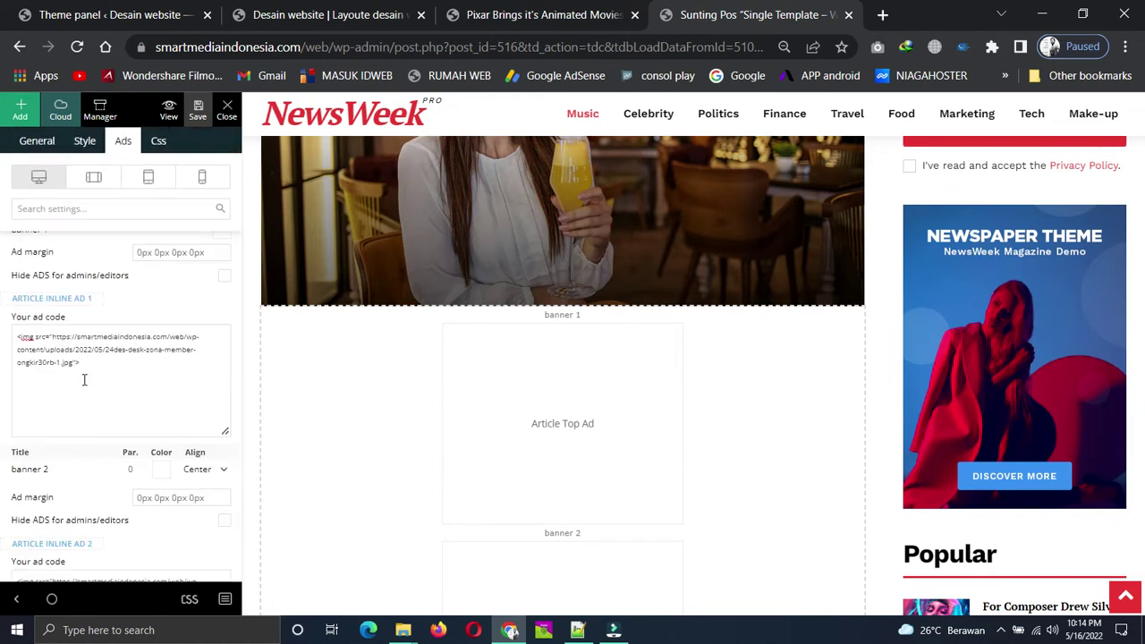
left_click_drag(16, 251, 97, 275)
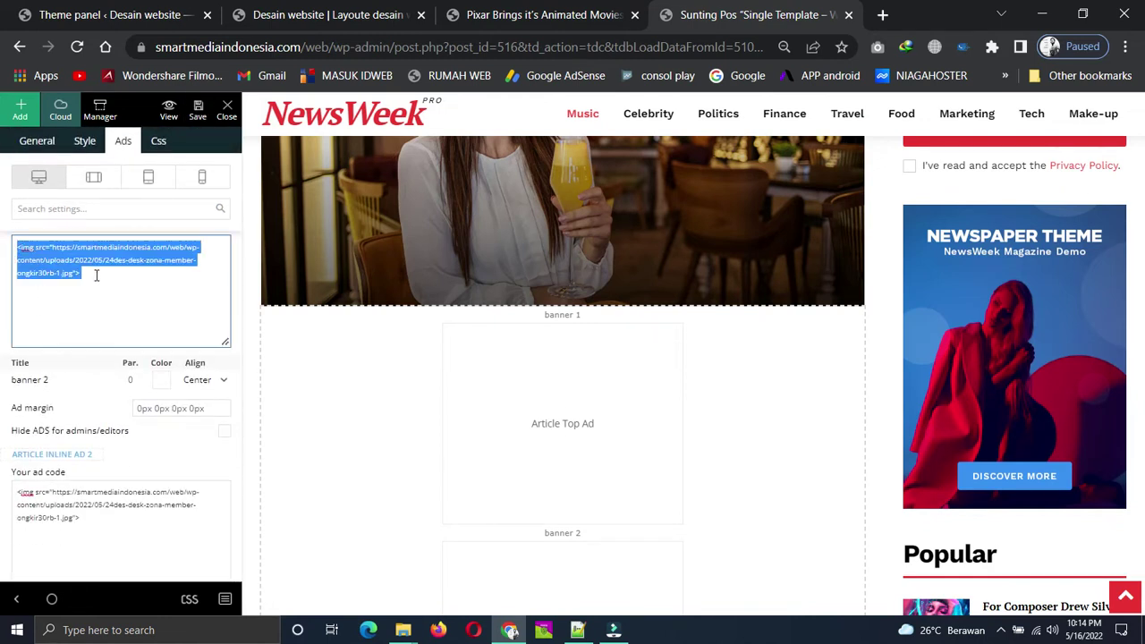
key("Delete")
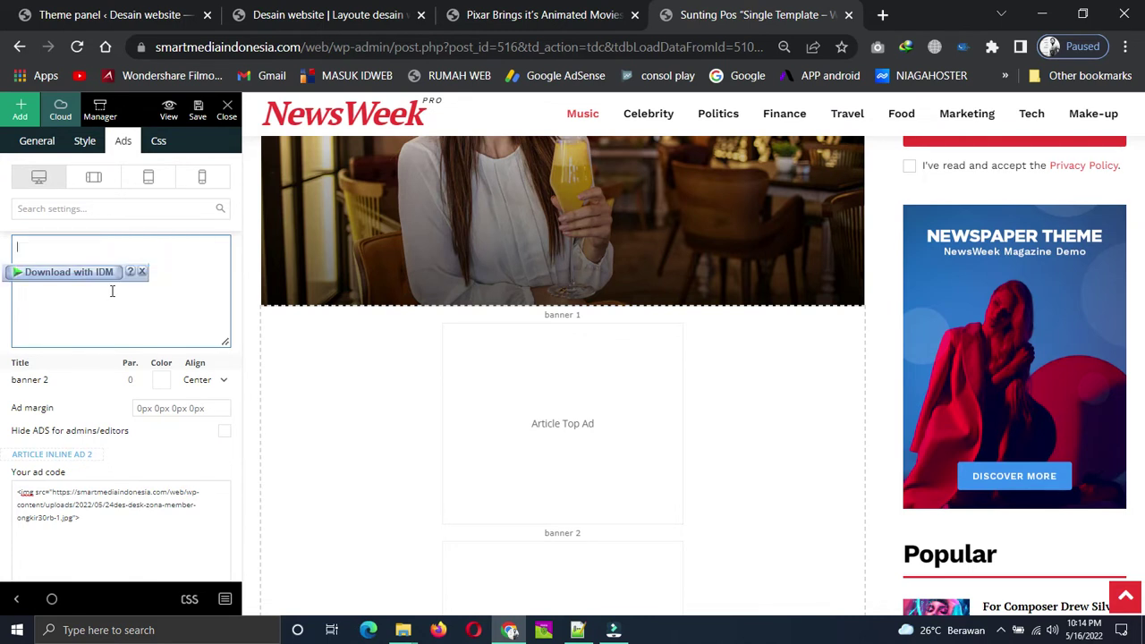
- Delete the image code of Article inline ad 2, and copy and delete that of Article inline ad 3
scroll(112, 291, "down", 2)
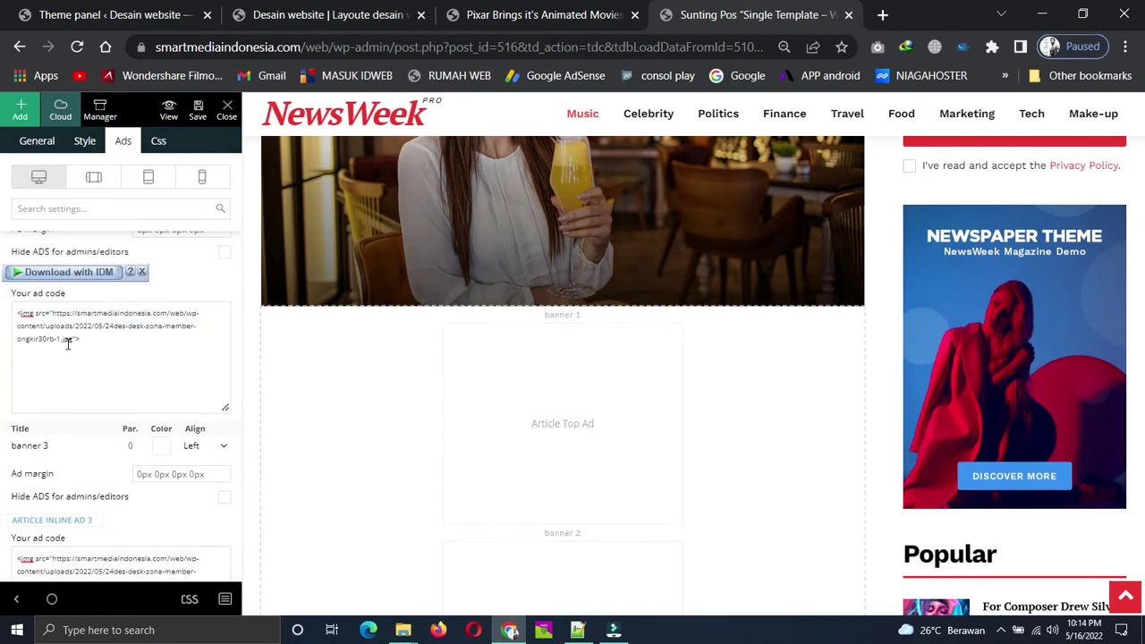
triple_click(67, 343)
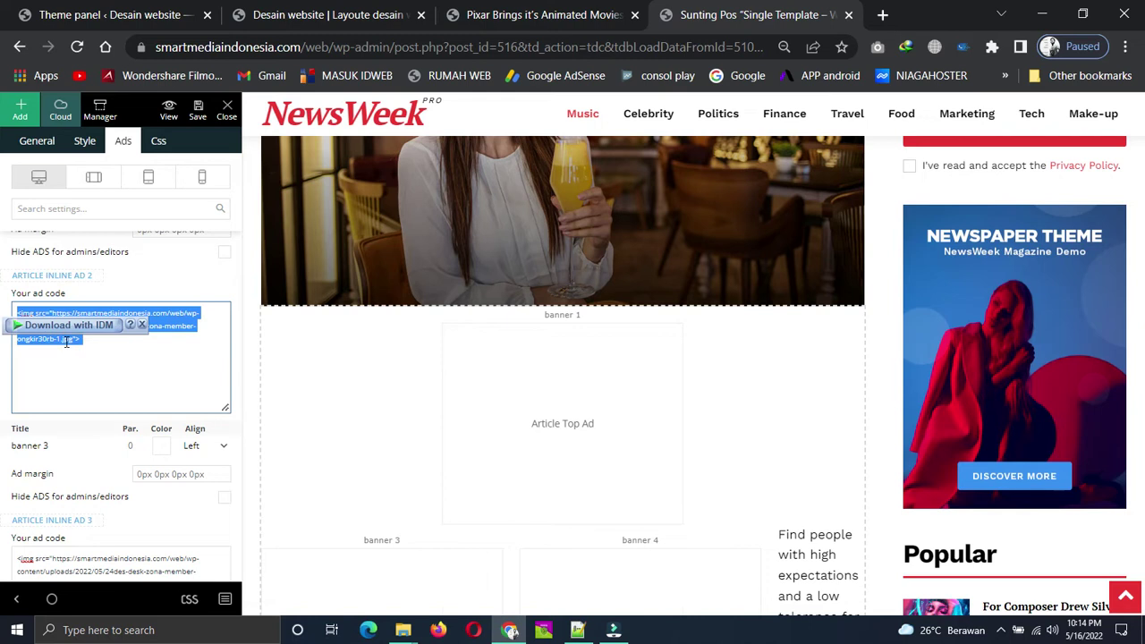
key("Delete")
scroll(93, 380, "down", 2)
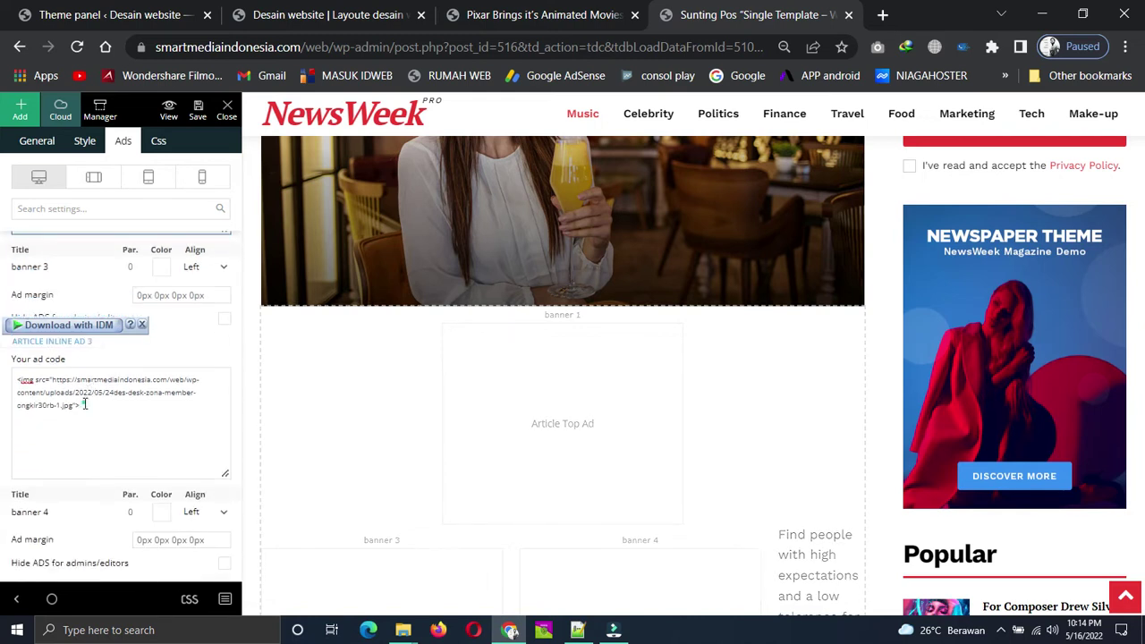
triple_click(84, 403)
key("ctrl+c")
key("Delete")
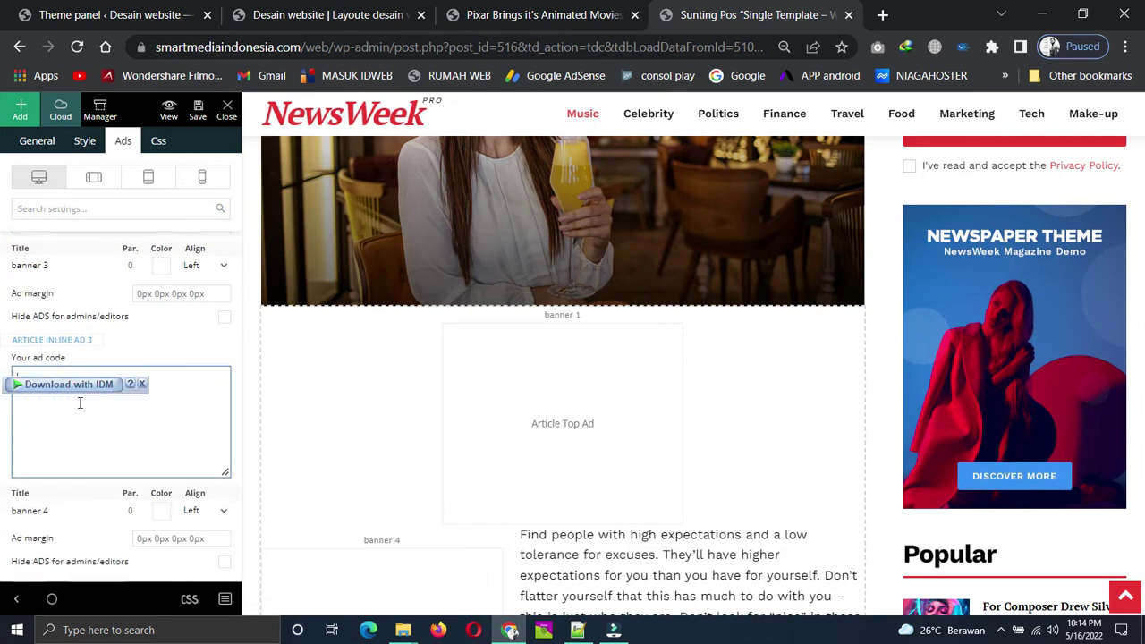
- Replace the Article bottom ad's image code with the code copied from Article inline ad 3 and save the template
scroll(79, 402, "down", 3)
triple_click(200, 382)
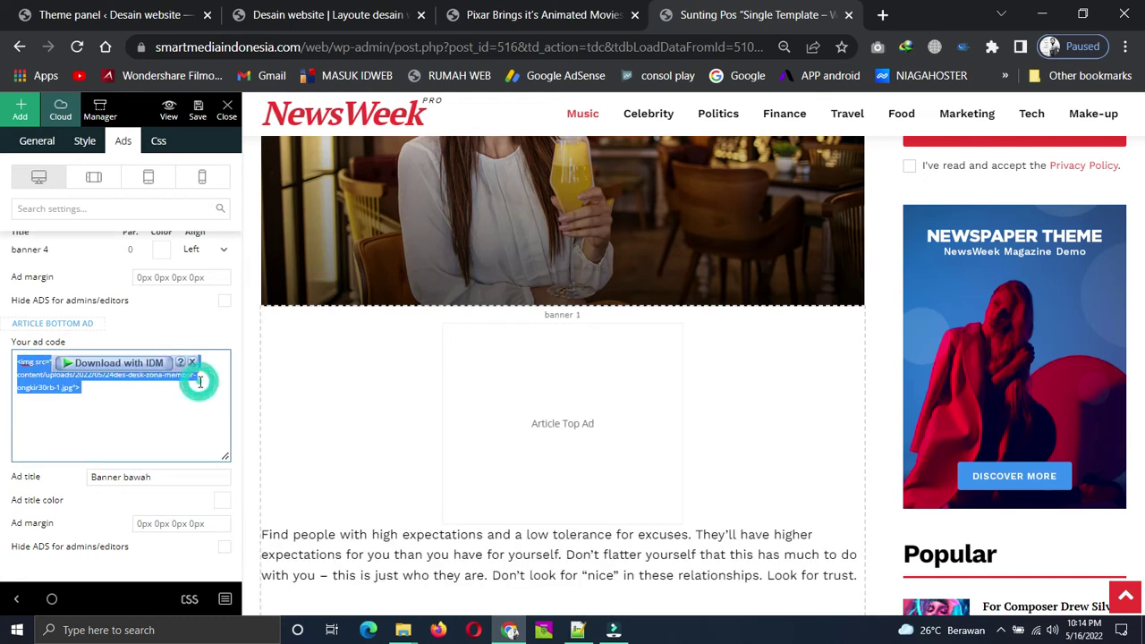
key("Delete")
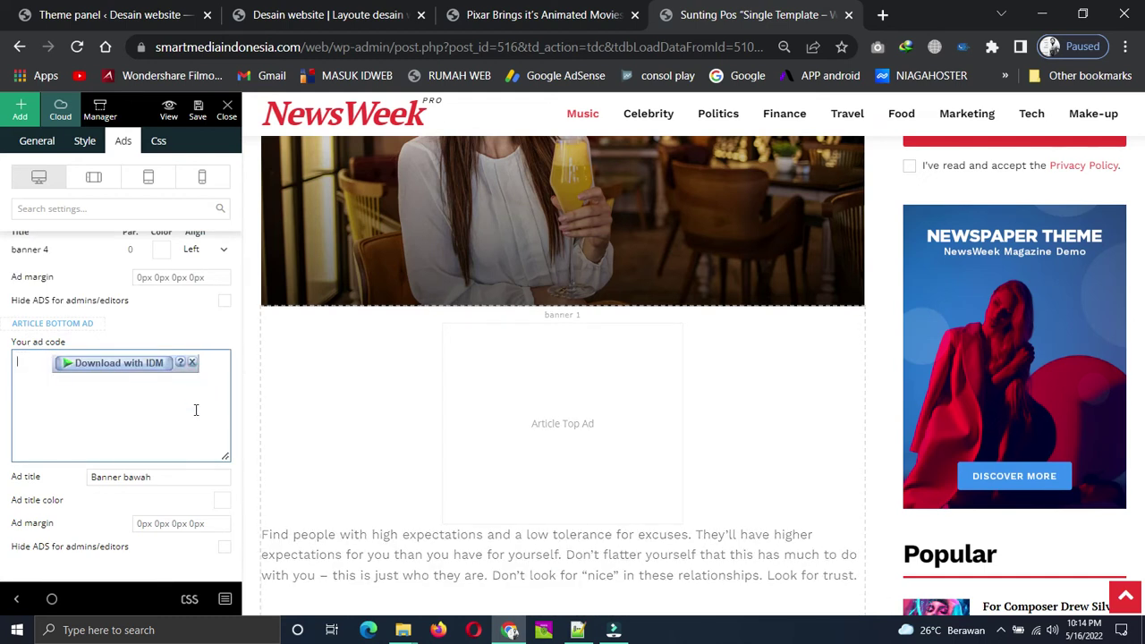
left_click(25, 367)
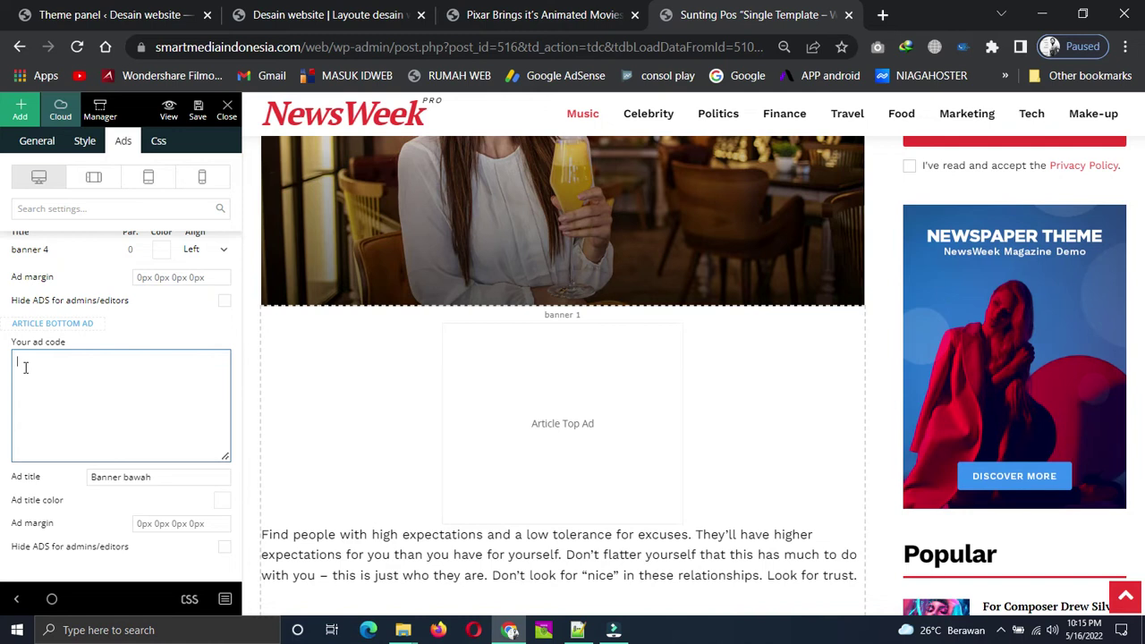
key("ctrl+v")
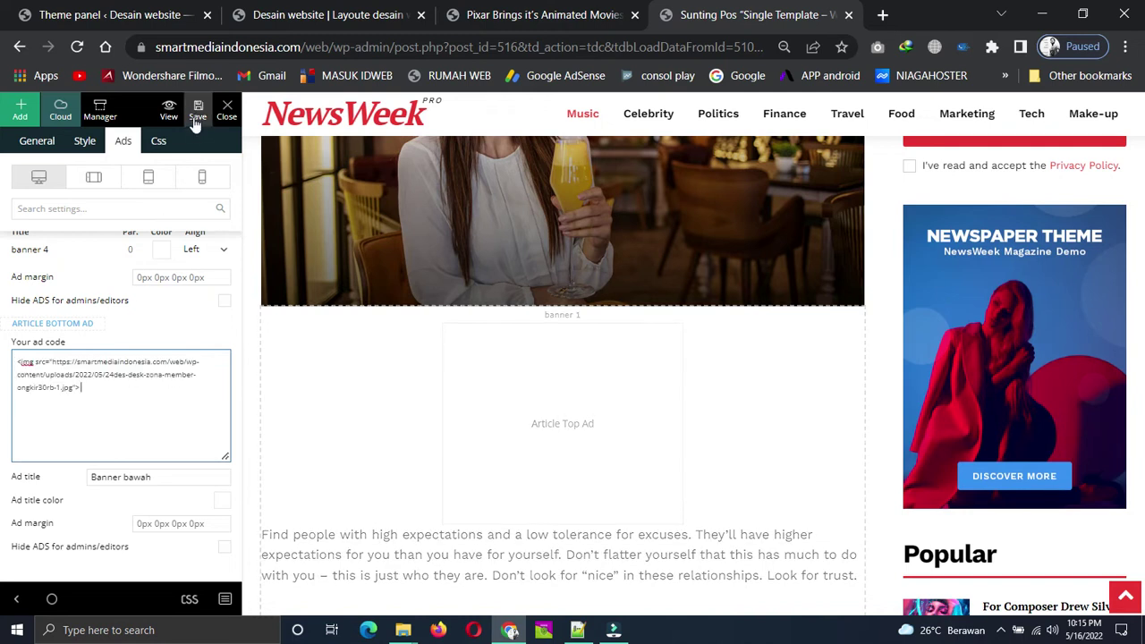
left_click(197, 116)
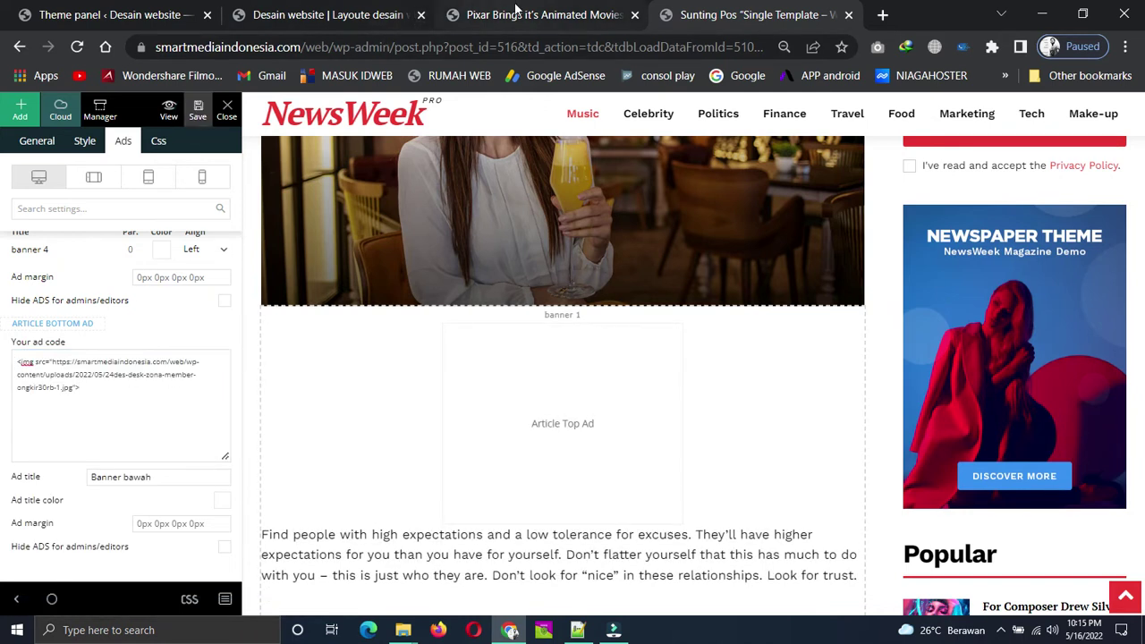
- Reload the Pixar article, then look through "Concert Shows Will Stream on Netflix, Amazon and Hulu this Year" for its banners
left_click(515, 11)
left_click(77, 48)
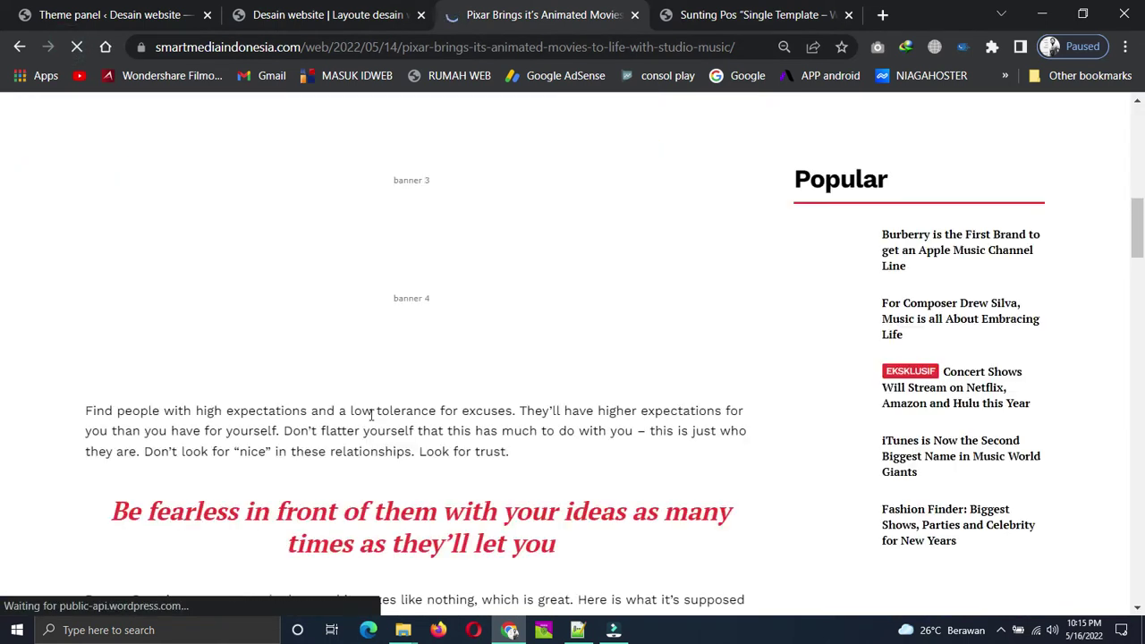
scroll(670, 437, "down", 2)
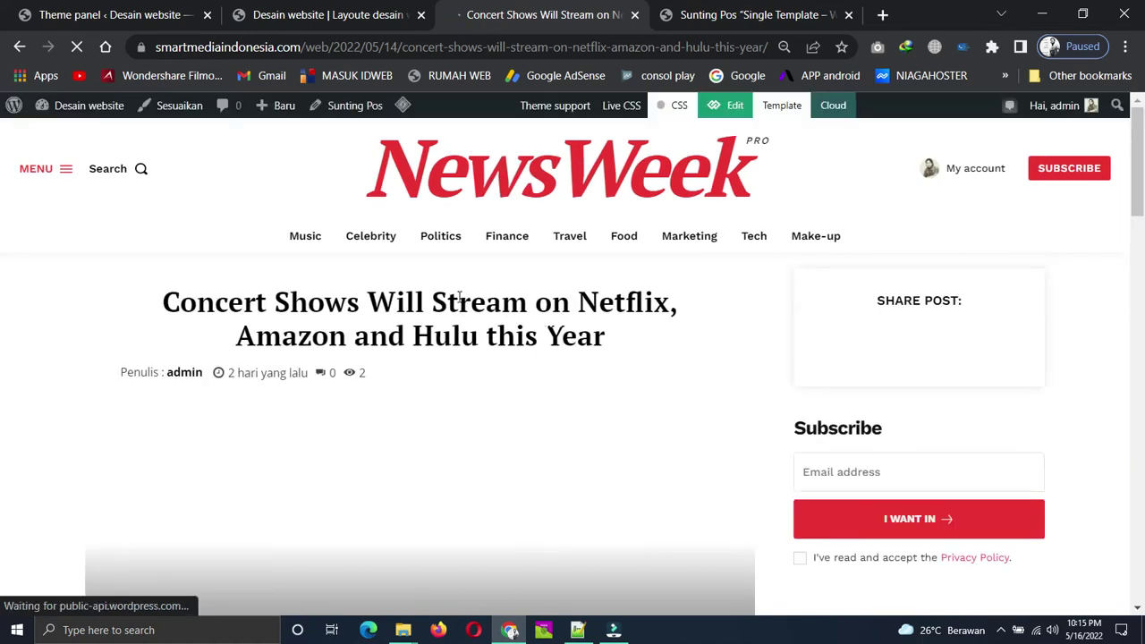
scroll(457, 296, "down", 7)
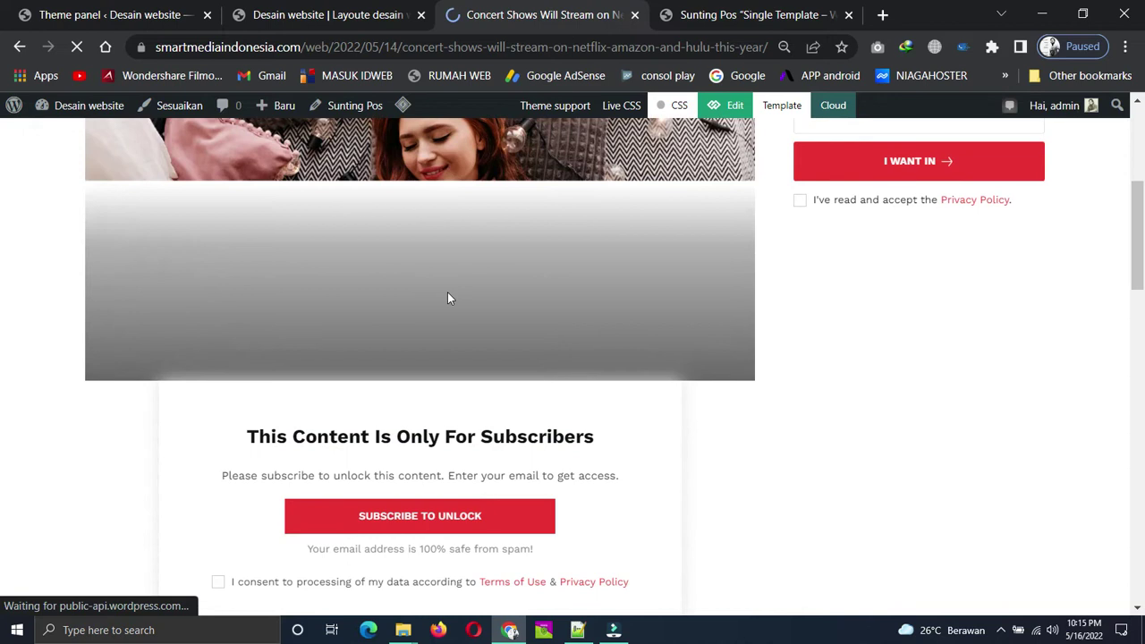
scroll(902, 423, "down", 6)
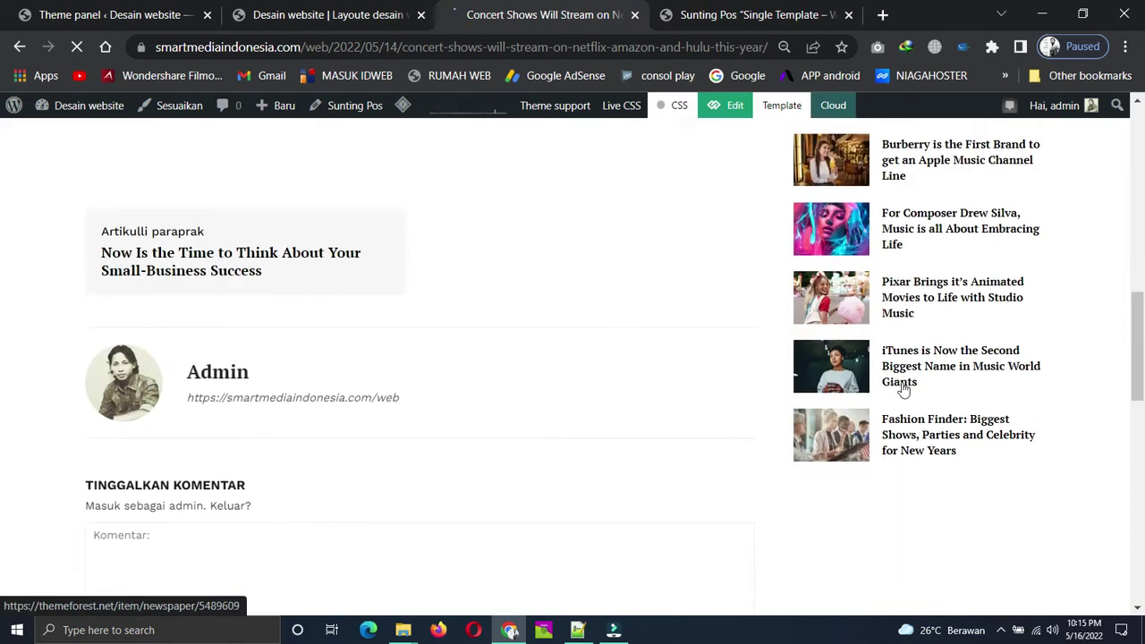
- Open the popular composer article ending "Music is all About Embracing Life" and examine its ads from top to bottom
left_click(899, 380)
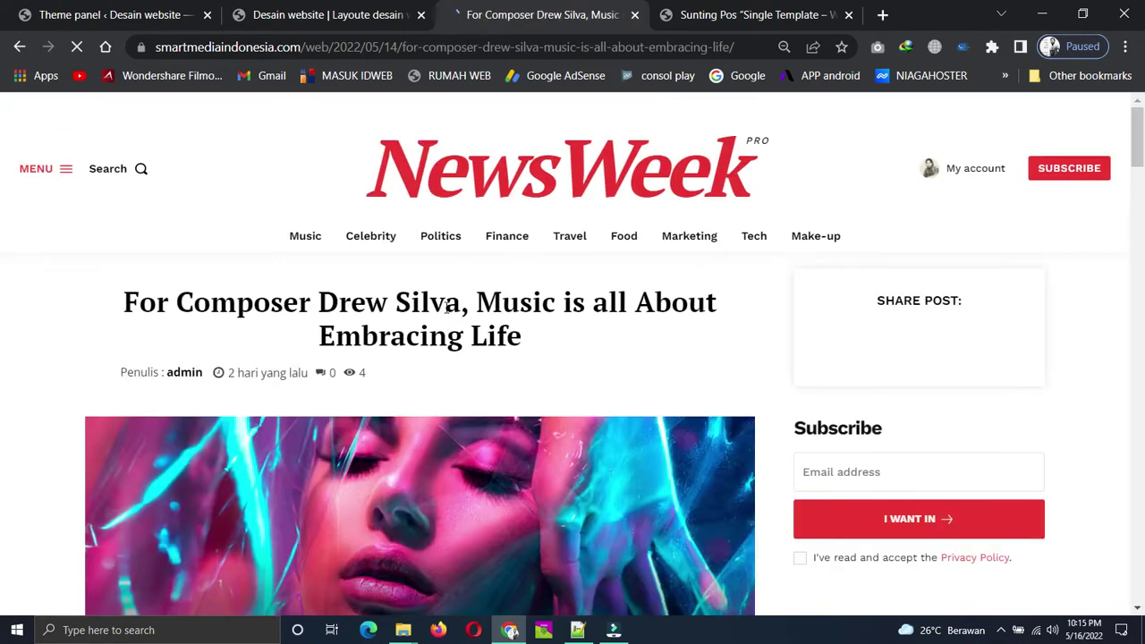
scroll(483, 286, "down", 6)
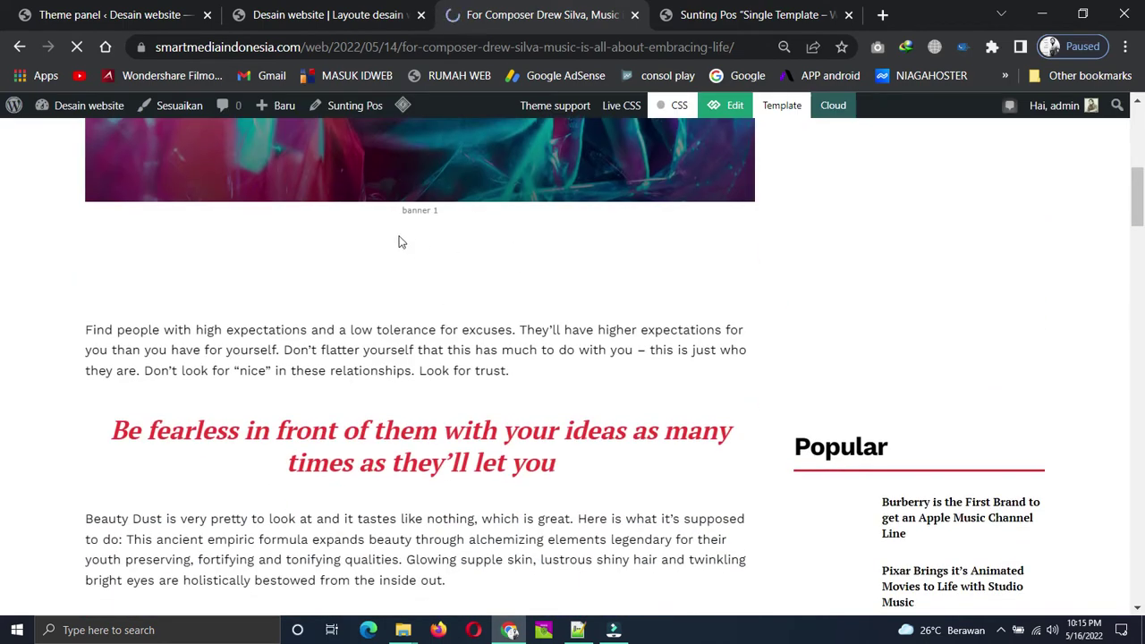
scroll(447, 241, "down", 6)
scroll(447, 251, "down", 20)
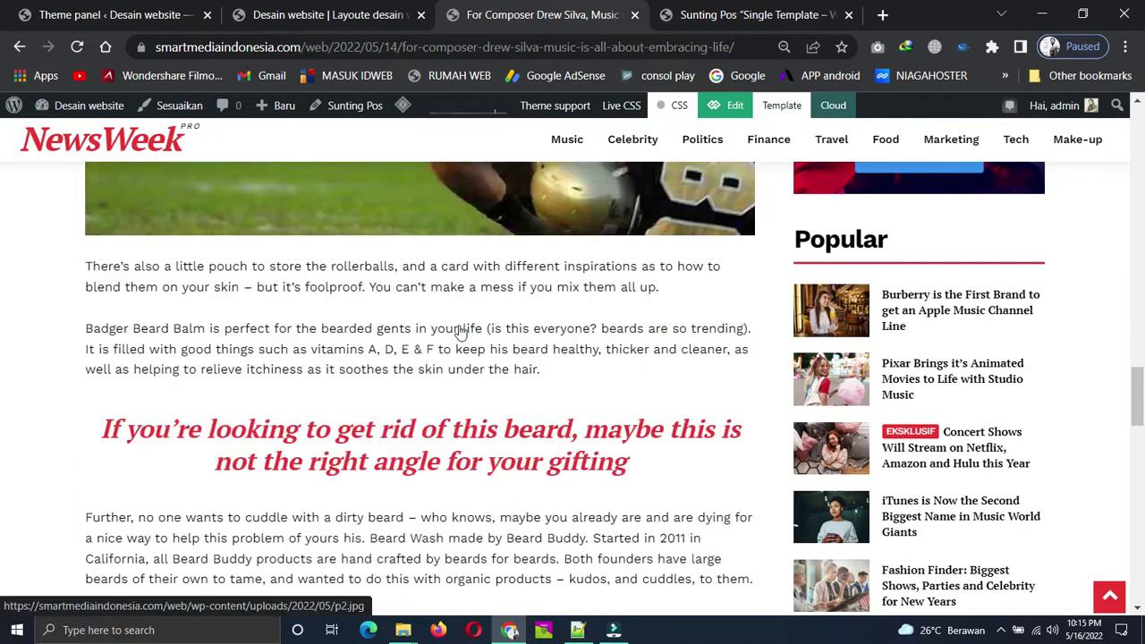
scroll(325, 247, "up", 4)
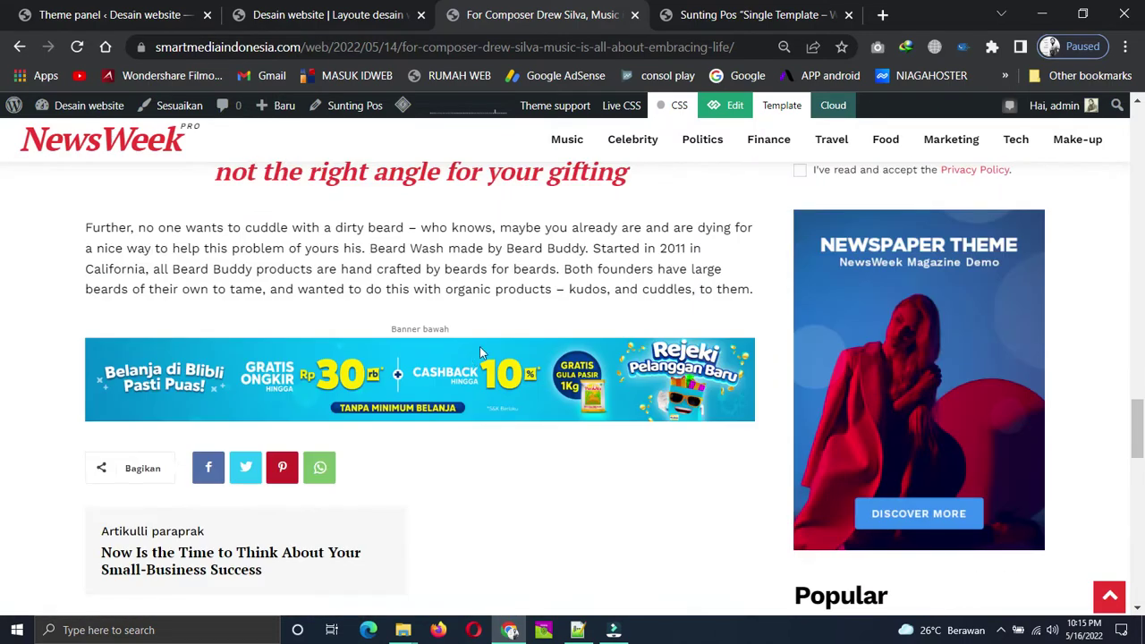
scroll(480, 352, "up", 15)
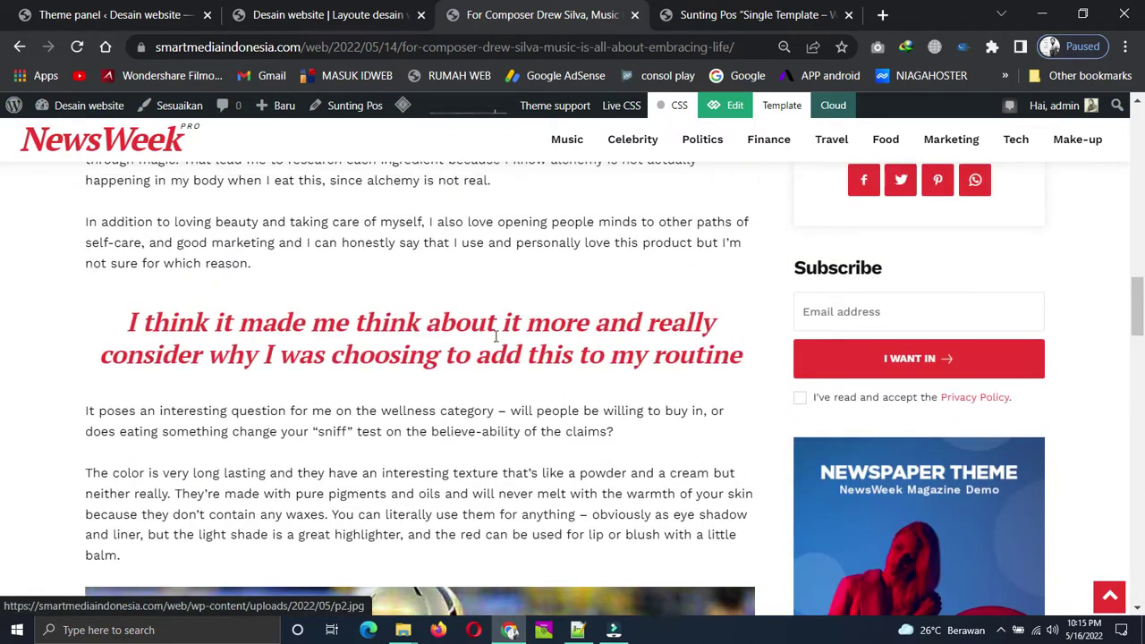
scroll(495, 336, "up", 10)
scroll(493, 336, "up", 5)
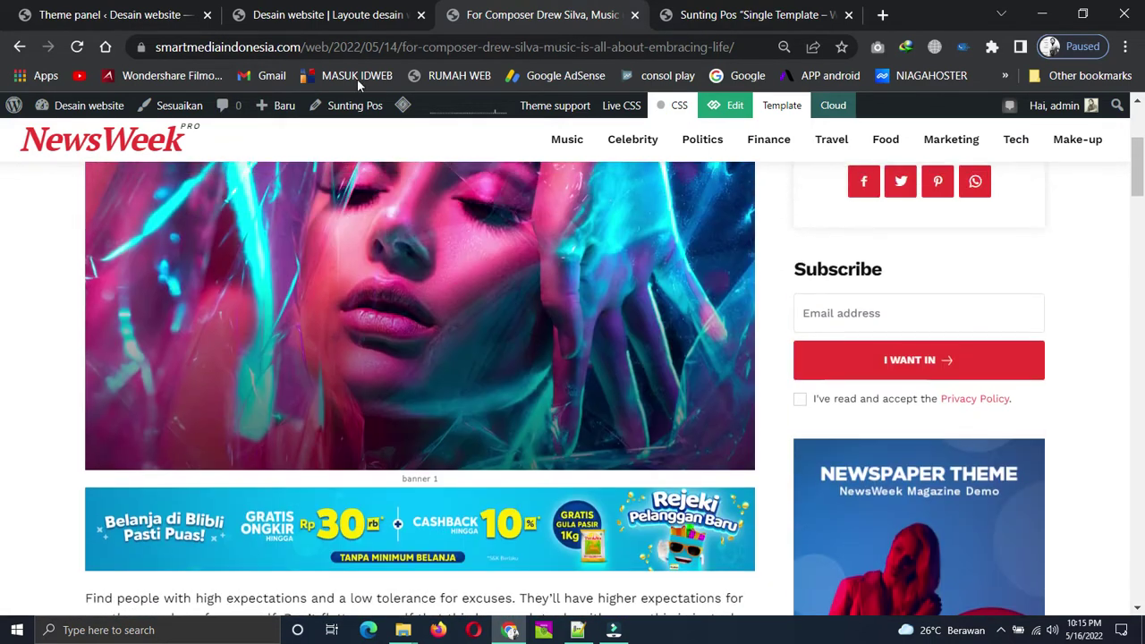
- Switch to the Newspaper theme panel's ad settings and expand the Article top ad section to view its fields
left_click(95, 15)
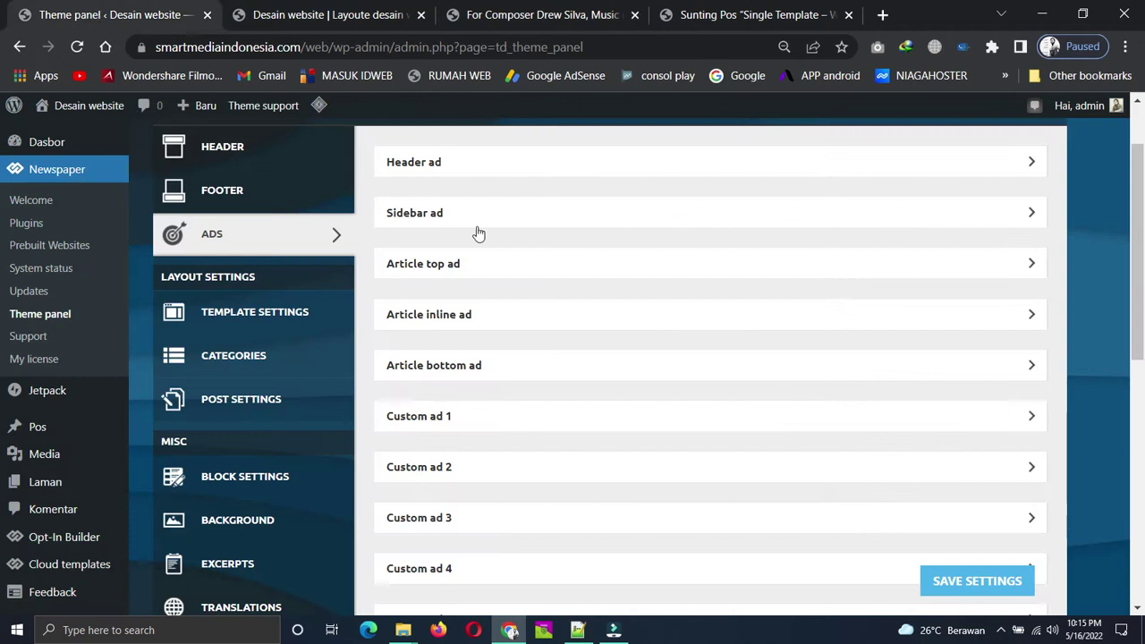
scroll(711, 337, "up", 1)
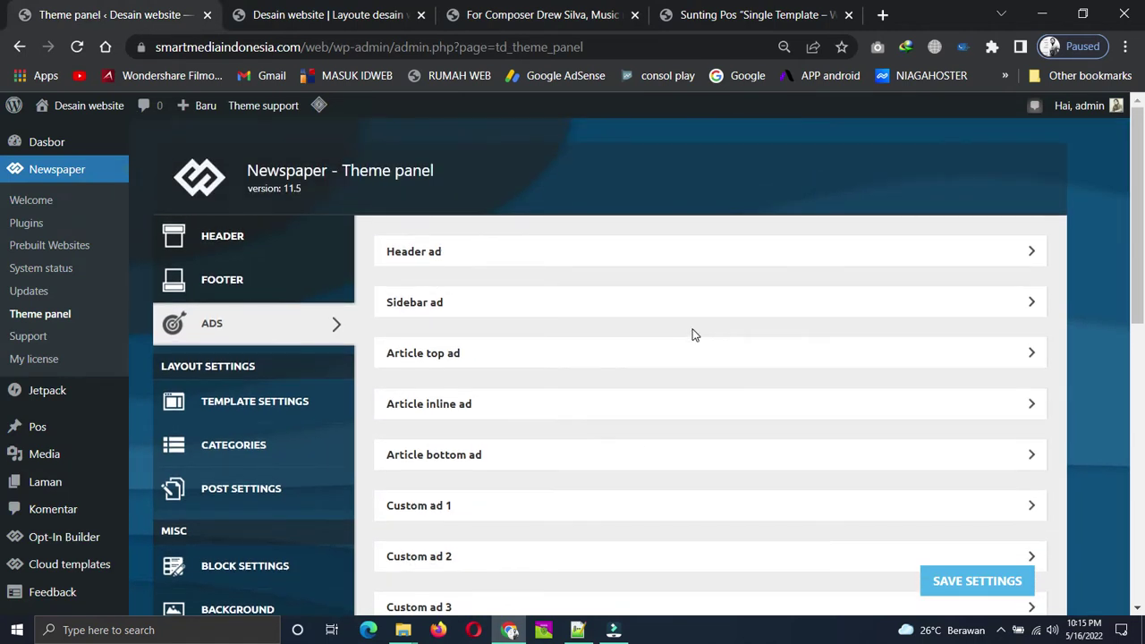
scroll(693, 334, "down", 1)
left_click(1011, 267)
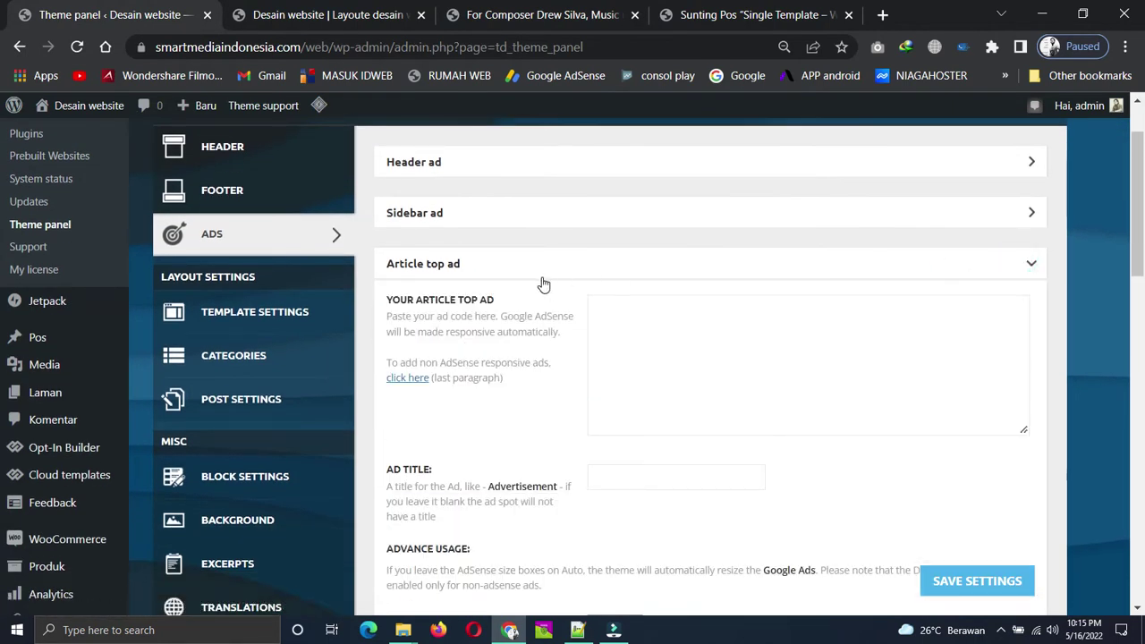
scroll(612, 371, "down", 1)
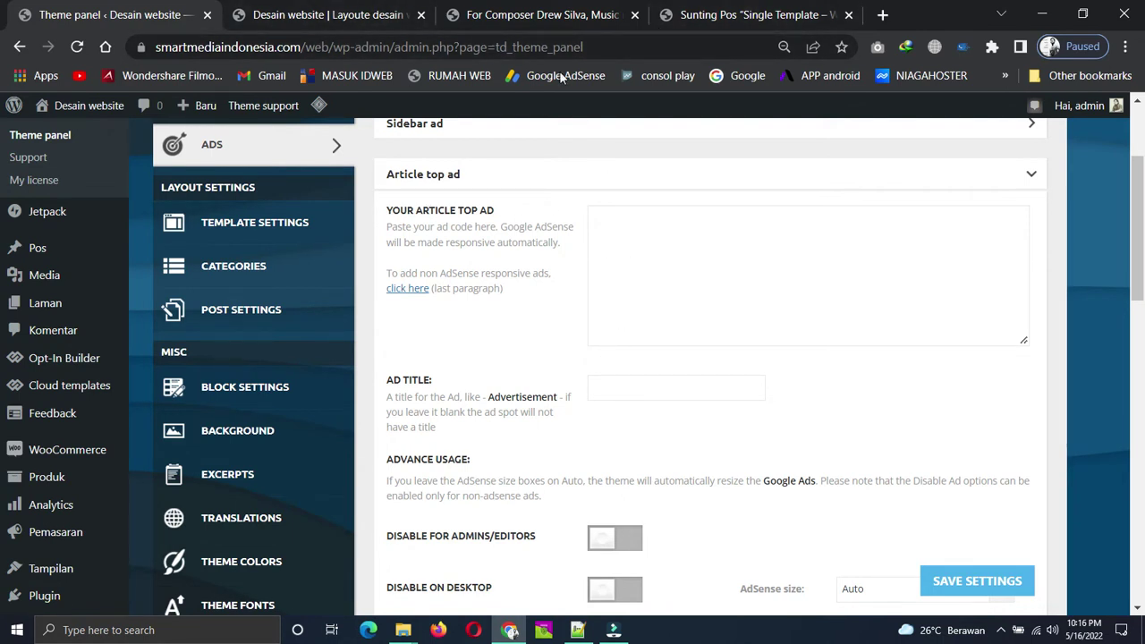
- Review the single template preview and the live composer article to compare where banner 1 sits below the featured image
left_click(716, 15)
scroll(399, 436, "up", 5)
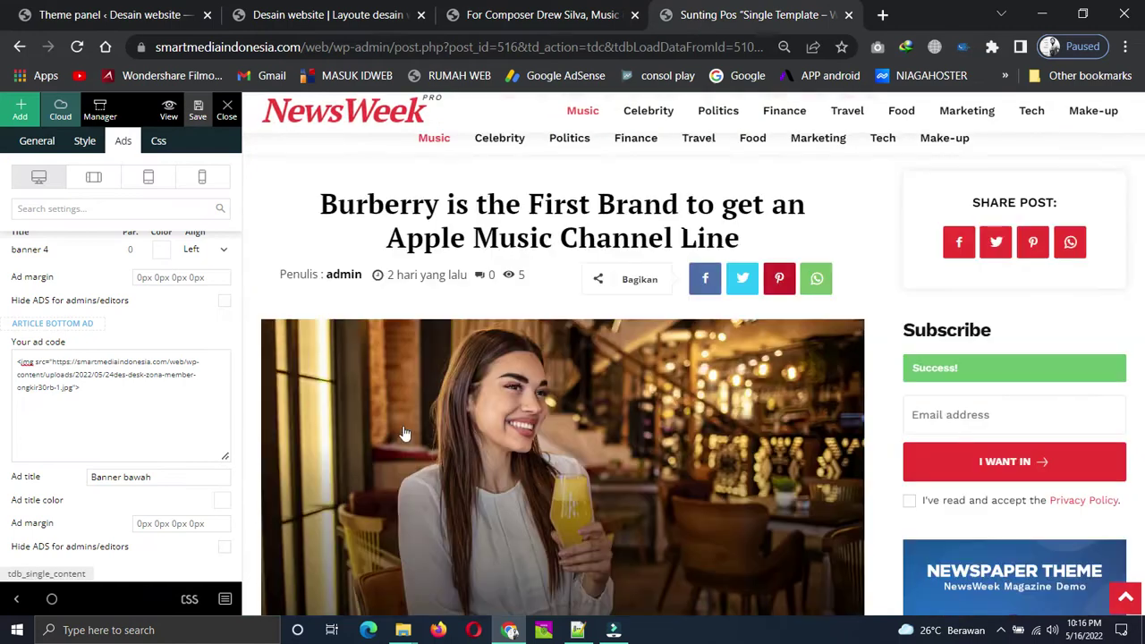
key("ctrl+shift+Tab")
scroll(358, 430, "down", 2)
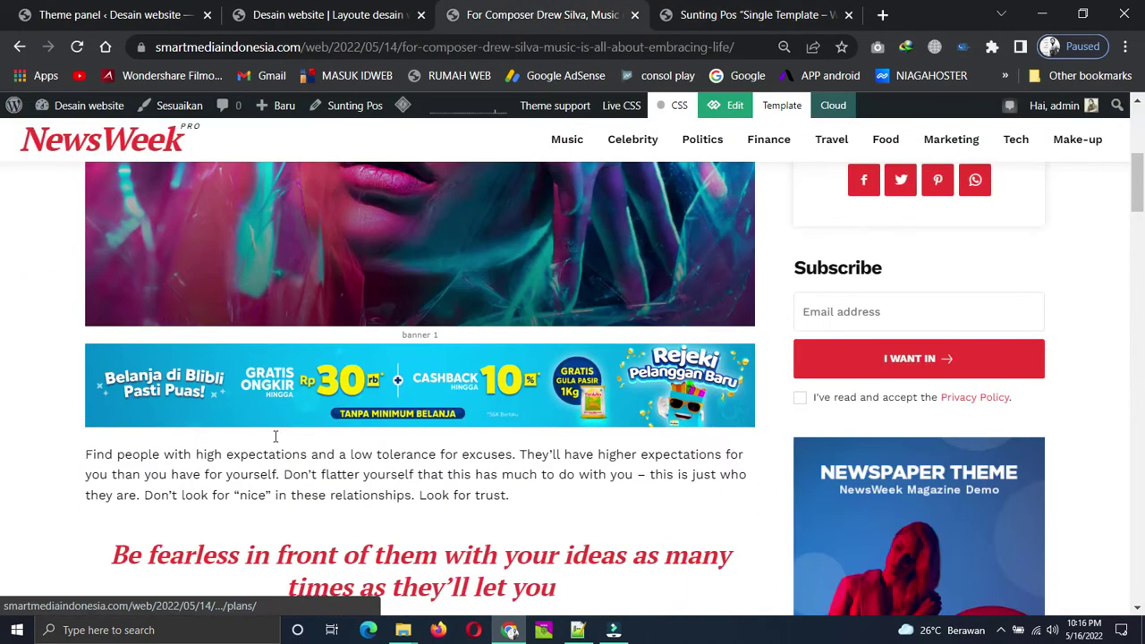
scroll(322, 385, "down", 1)
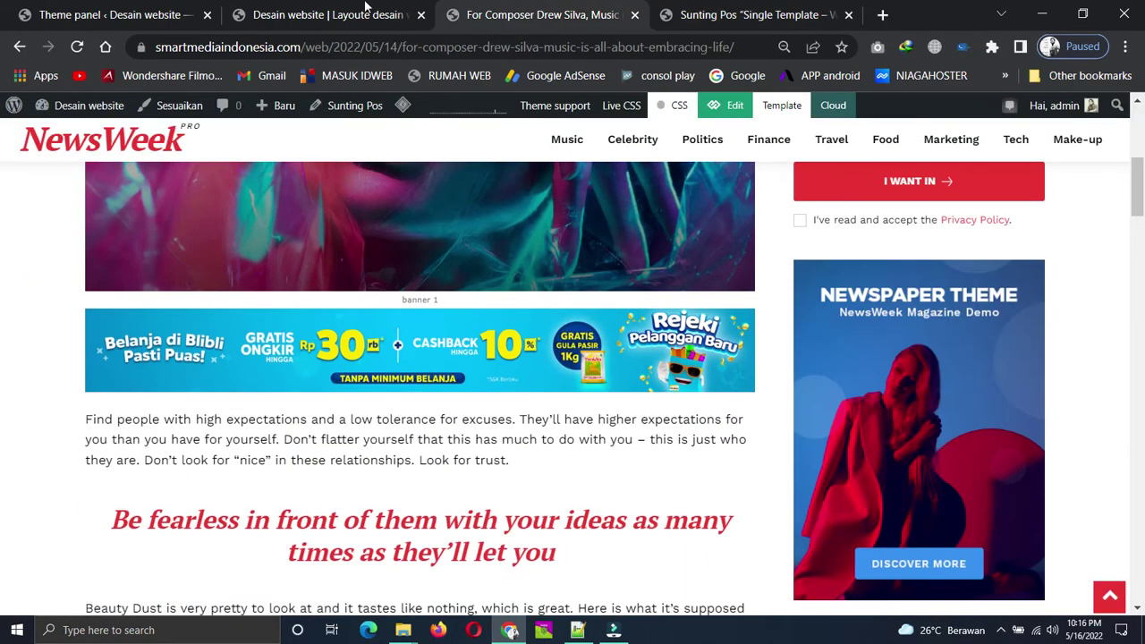
- In the theme panel, paste the copied image code into Article inline ad, set it to display after paragraph 2 and save
left_click(154, 9)
scroll(746, 378, "down", 3)
scroll(746, 383, "down", 3)
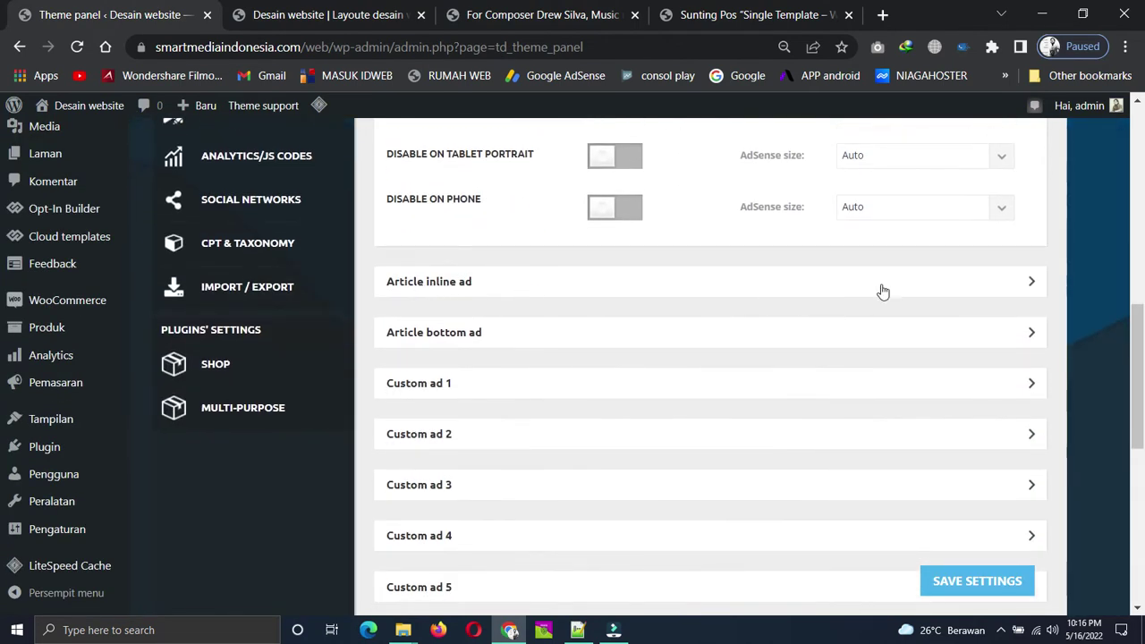
left_click(1030, 283)
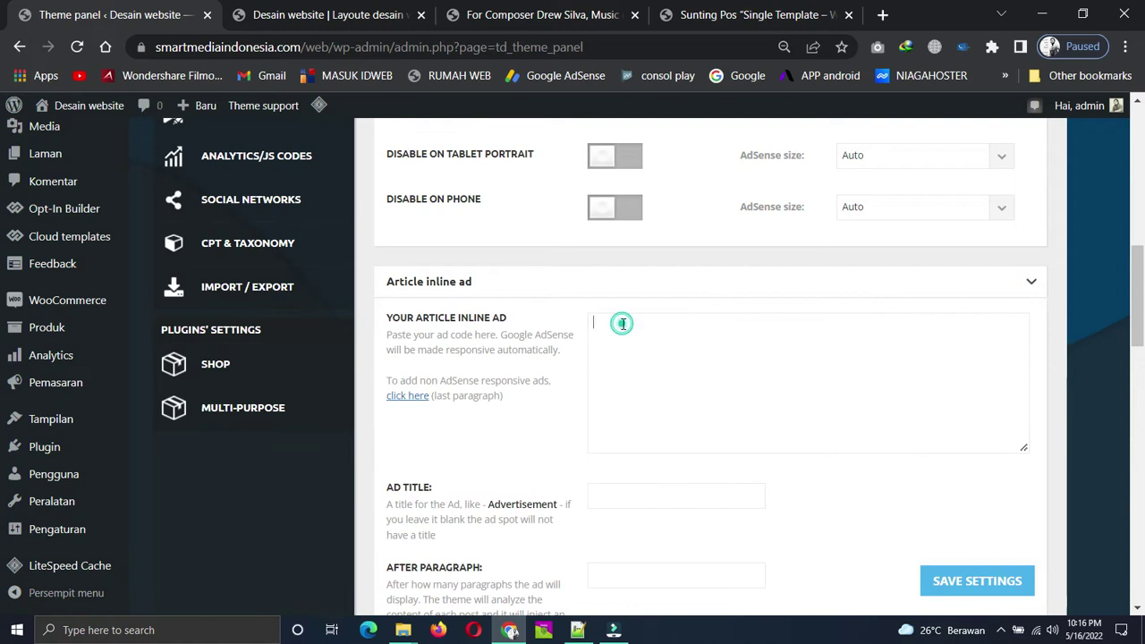
key("ctrl+v")
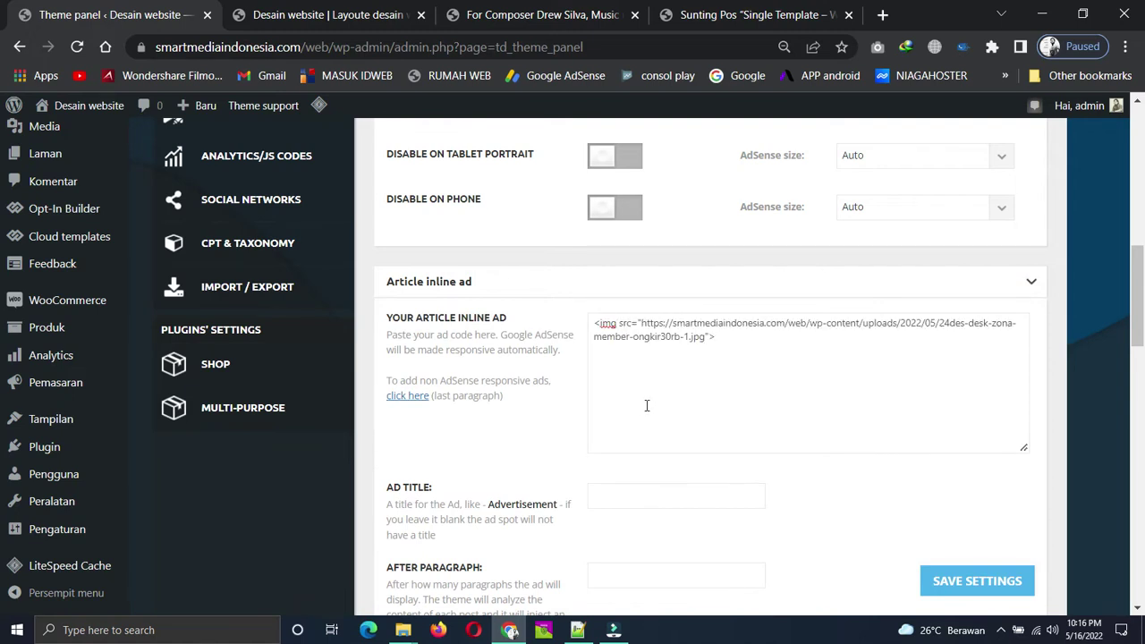
scroll(600, 429, "down", 3)
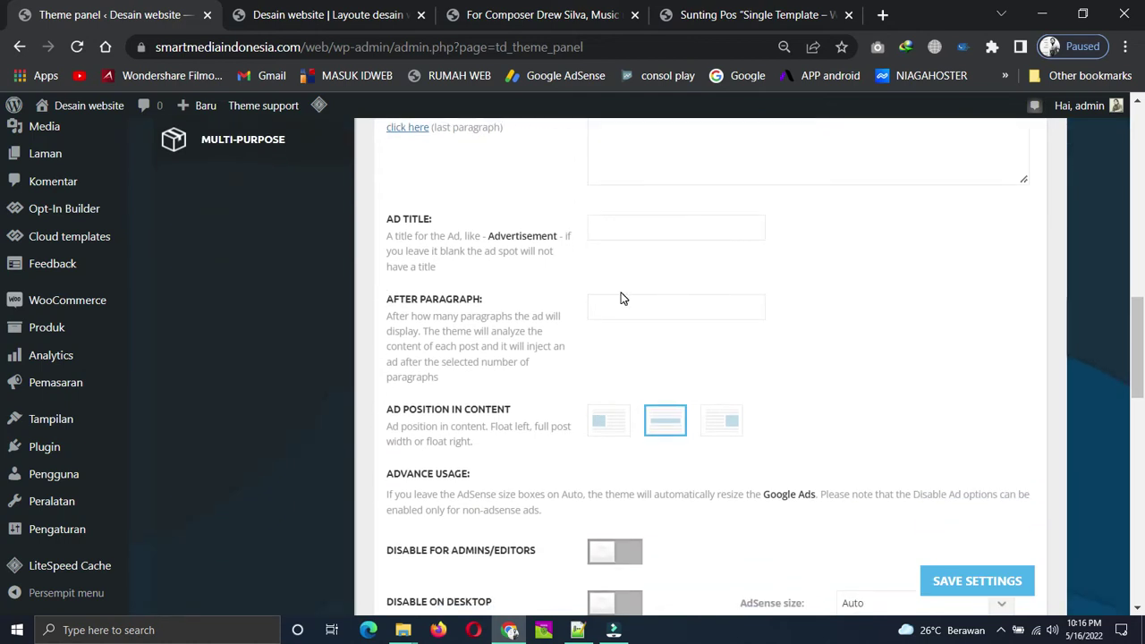
left_click(630, 312)
left_click(977, 582)
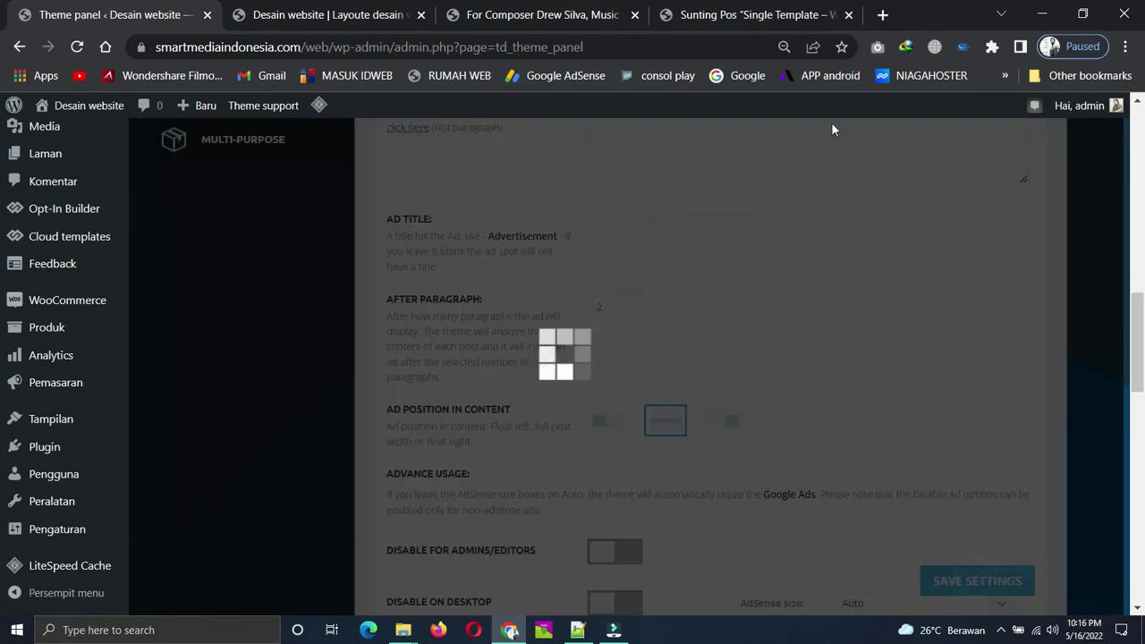
- Reload the composer article, open "Fashion Finder: Biggest Shows, Parties and Celebrity for New Years" and check its content for the inline ad
left_click(574, 13)
left_click(76, 47)
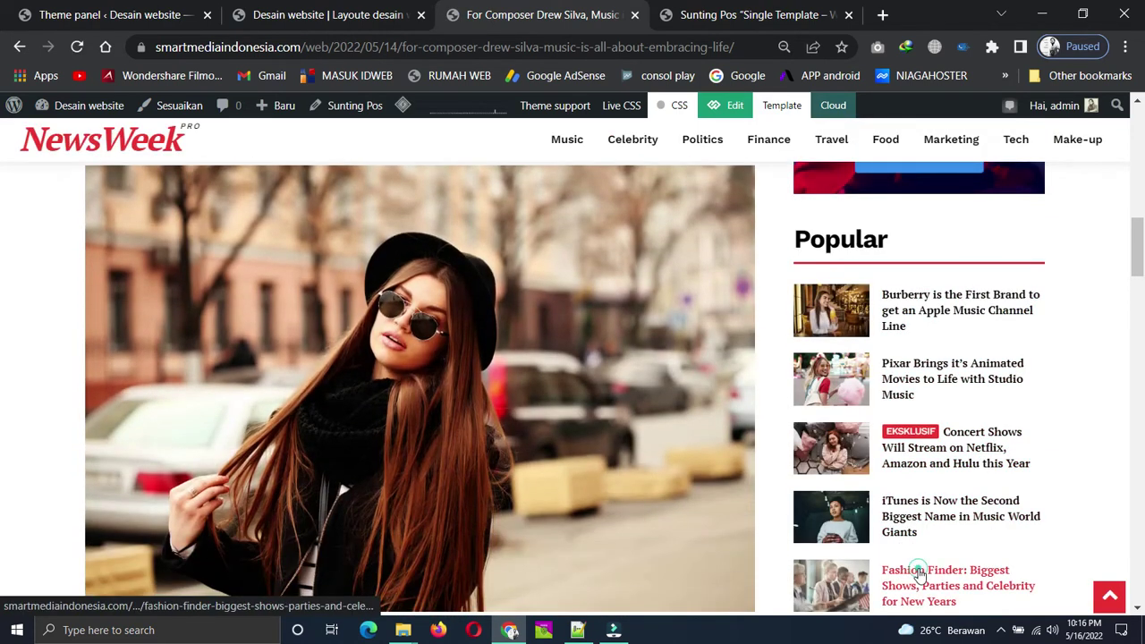
left_click(919, 573)
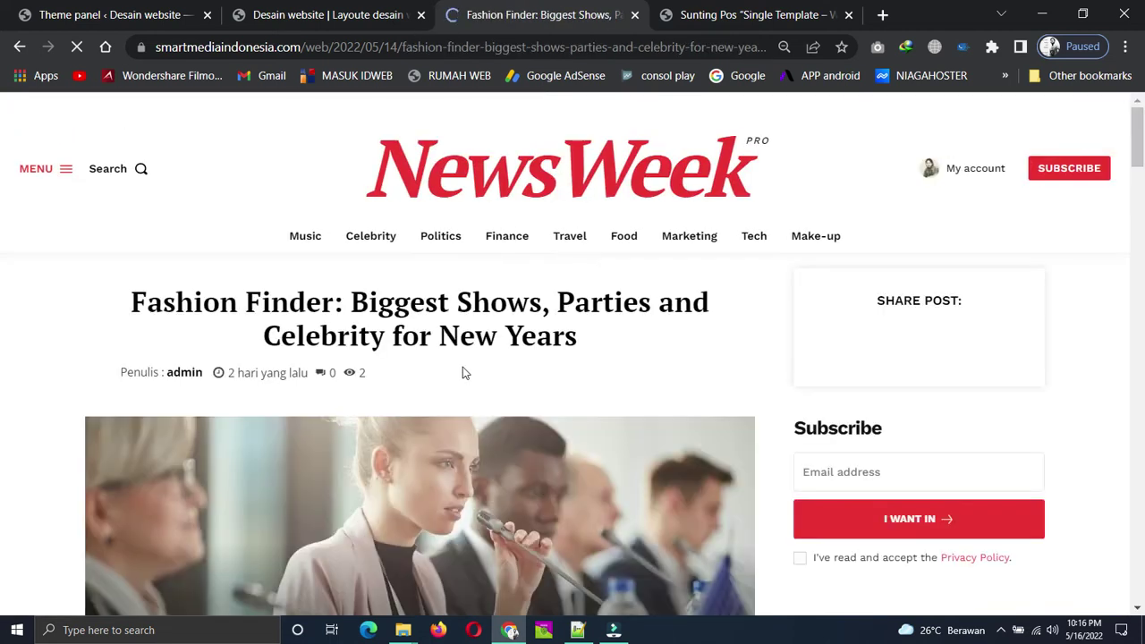
scroll(462, 371, "down", 2)
scroll(462, 365, "down", 3)
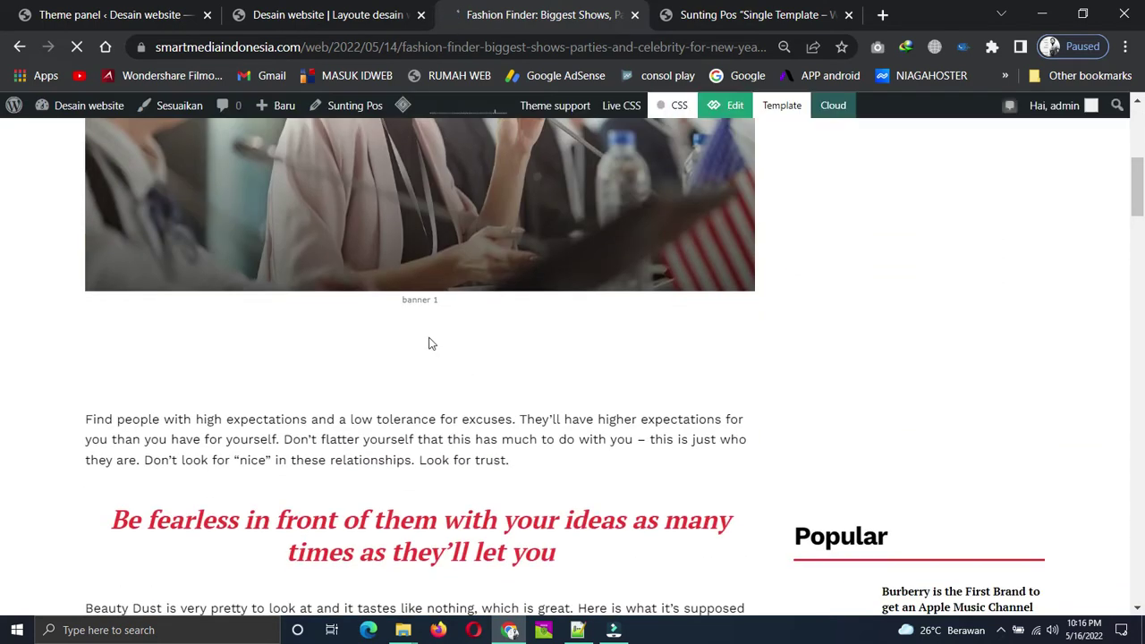
scroll(429, 343, "down", 4)
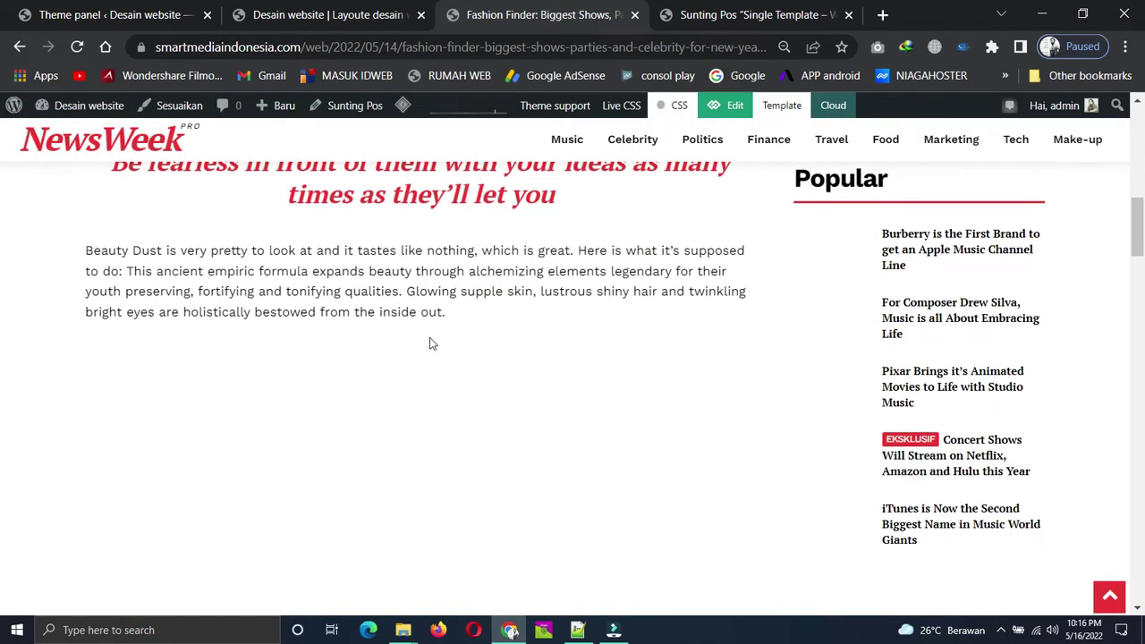
scroll(430, 341, "down", 15)
scroll(429, 343, "down", 9)
scroll(429, 343, "up", 7)
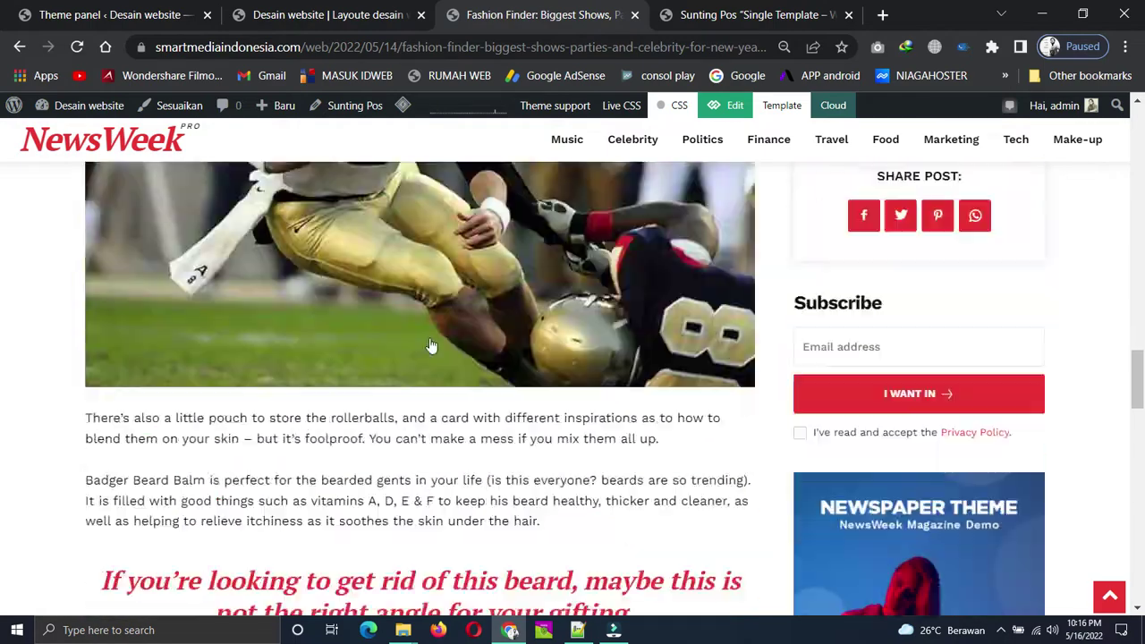
scroll(430, 344, "up", 20)
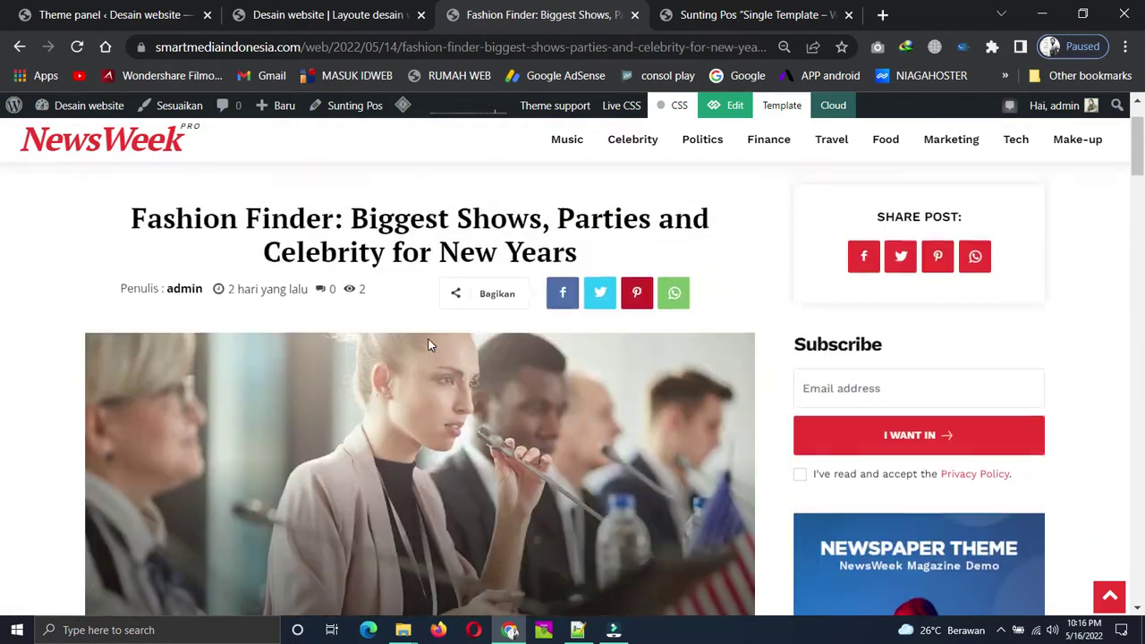
scroll(428, 346, "up", 2)
- Return to the Newspaper theme panel and open the list of all posts in a new tab
left_click(112, 14)
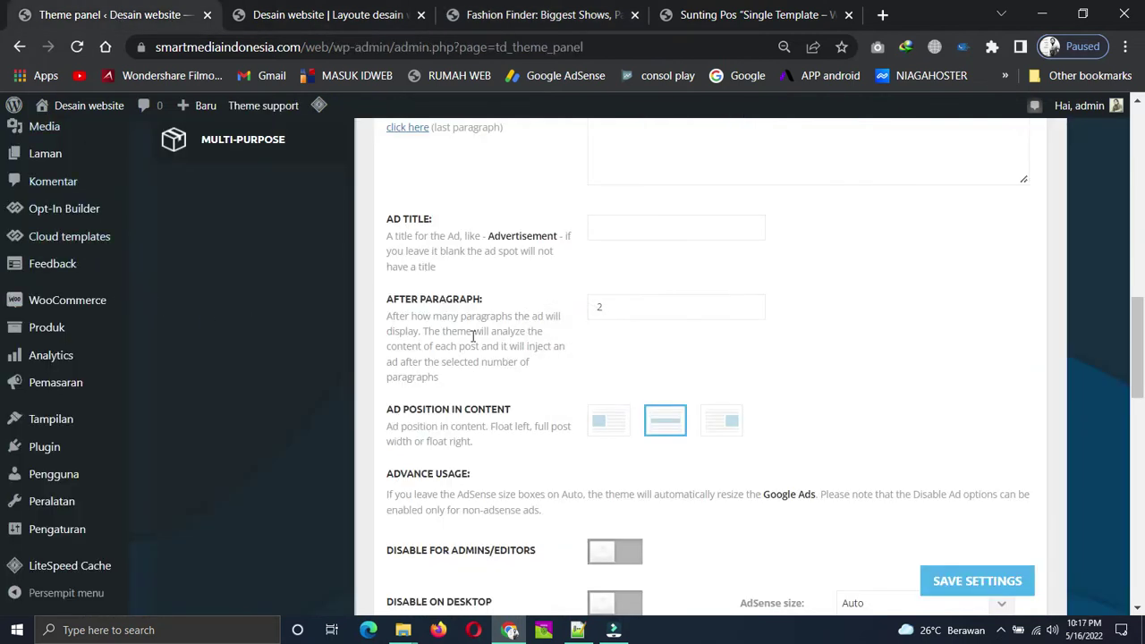
scroll(474, 336, "up", 8)
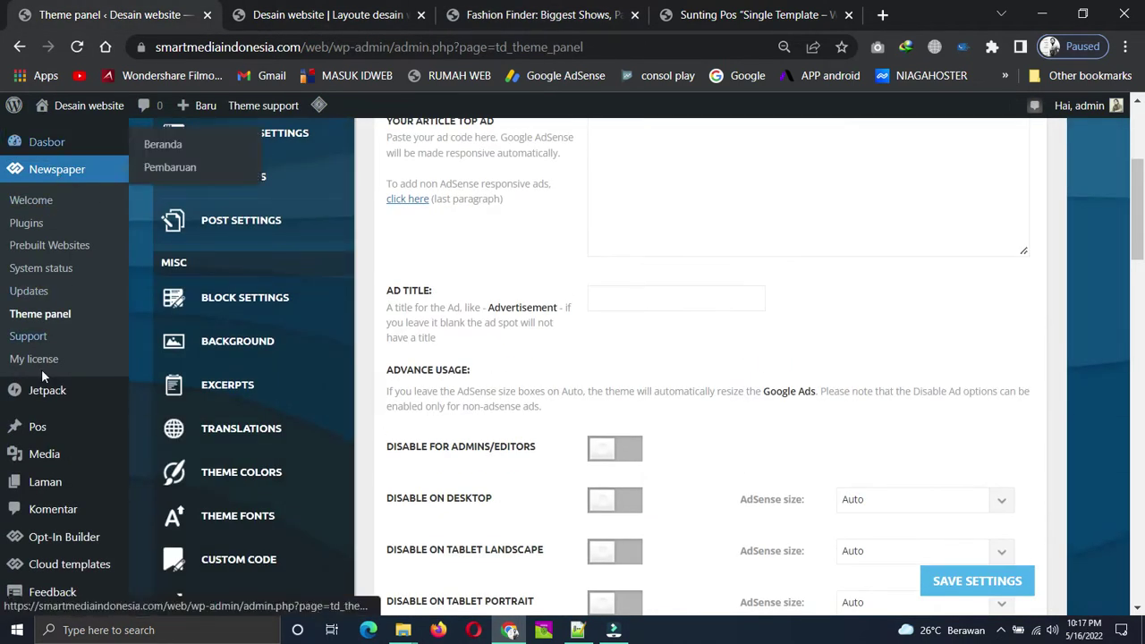
mouse_move(50, 435)
right_click(172, 436)
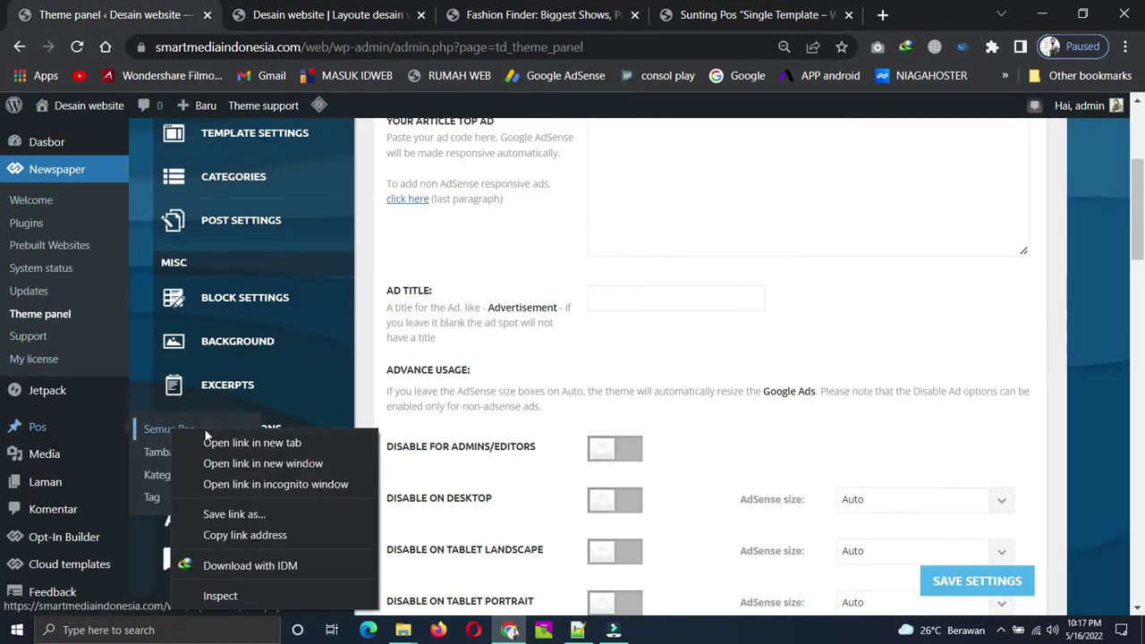
left_click(249, 442)
left_click(273, 7)
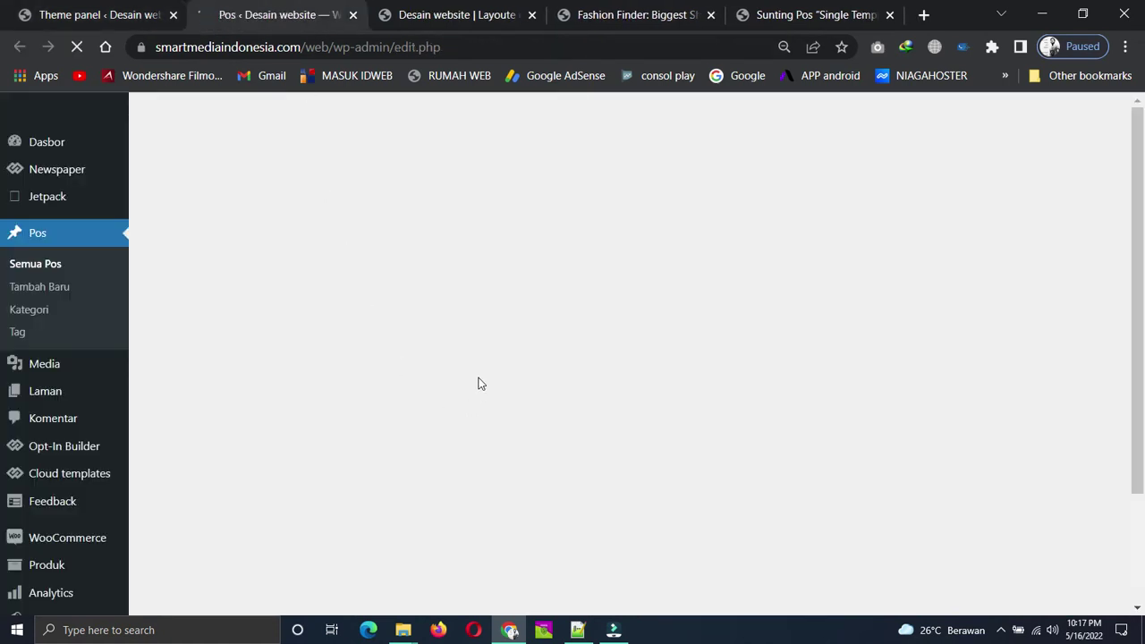
- Open the post "This Week in Houston Food Blogs: High-Protein Recipes and Low Fat Shakes" for editing in a new tab and dismiss the welcome guide
scroll(479, 382, "down", 12)
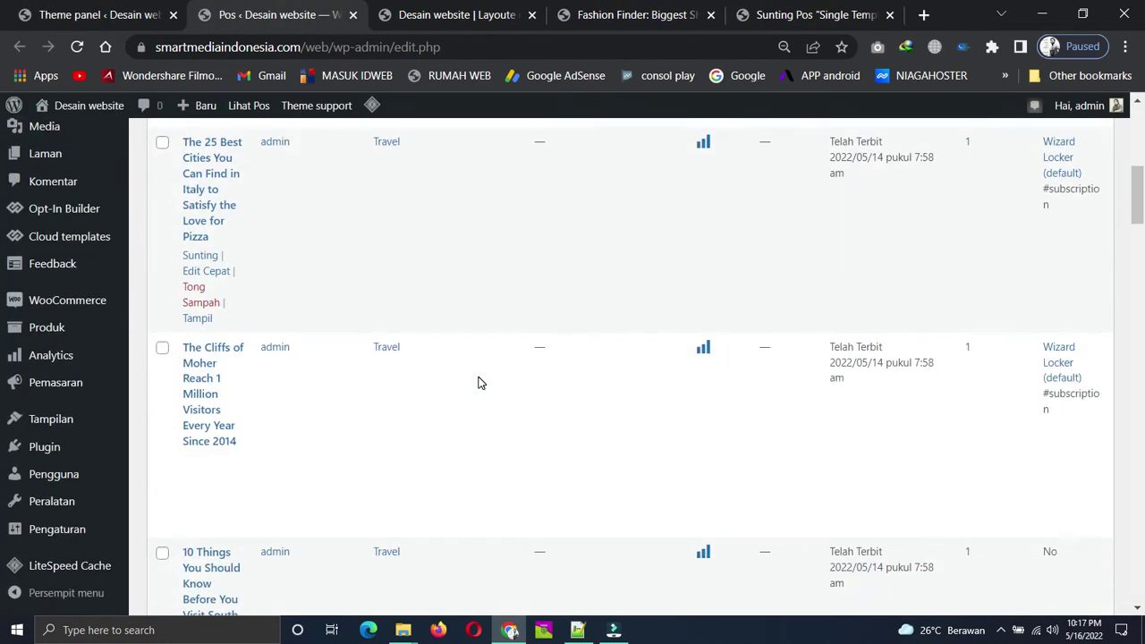
scroll(477, 382, "down", 2)
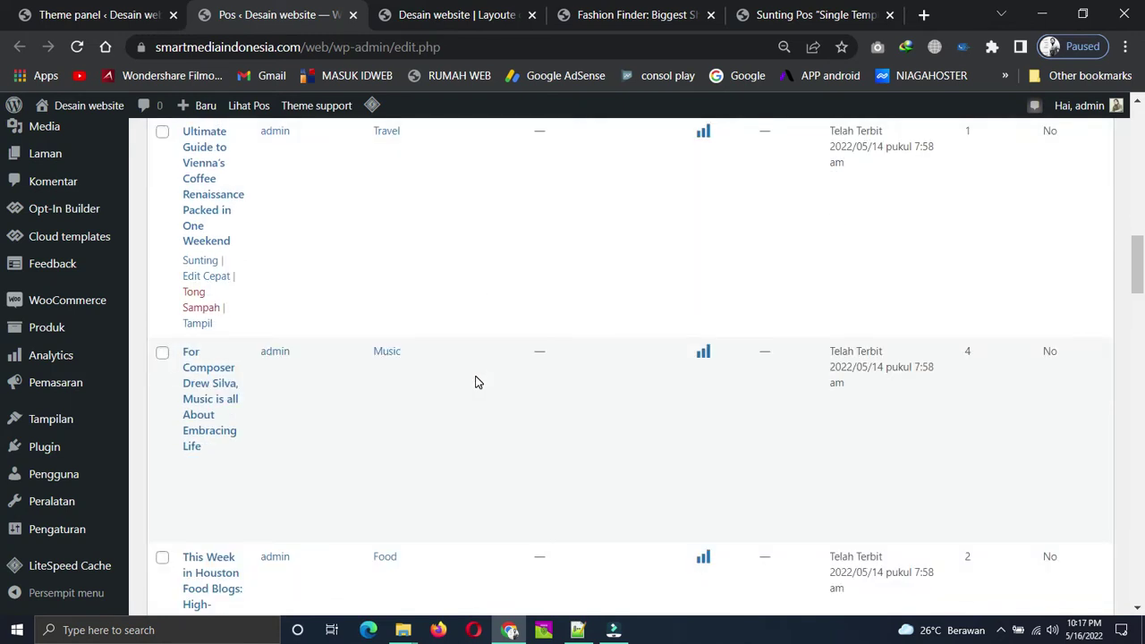
scroll(301, 402, "down", 2)
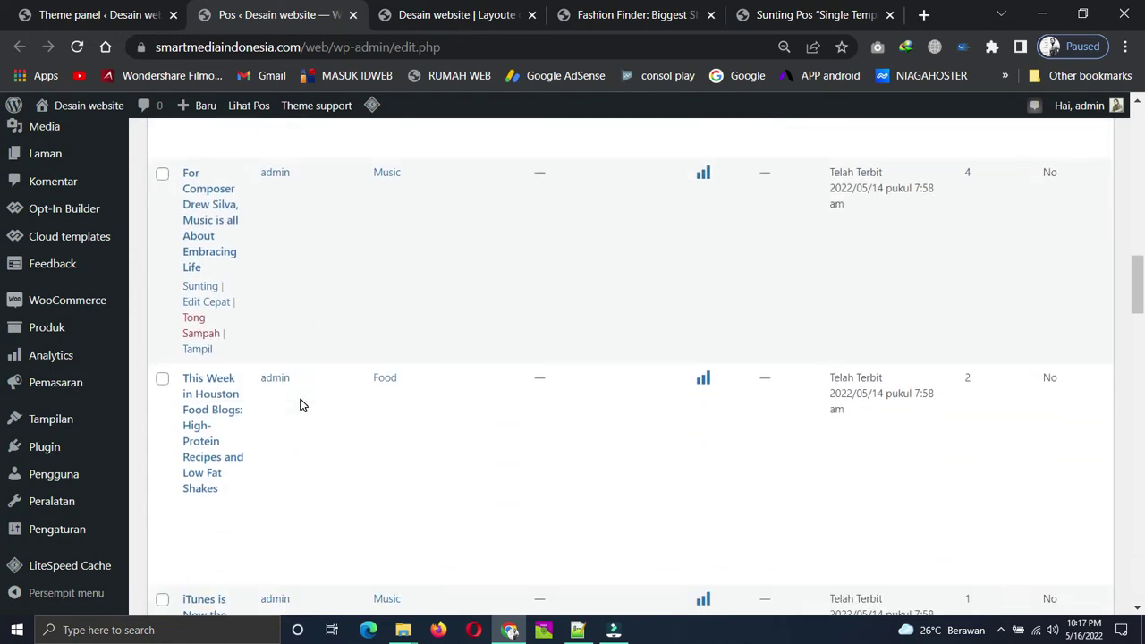
right_click(201, 512)
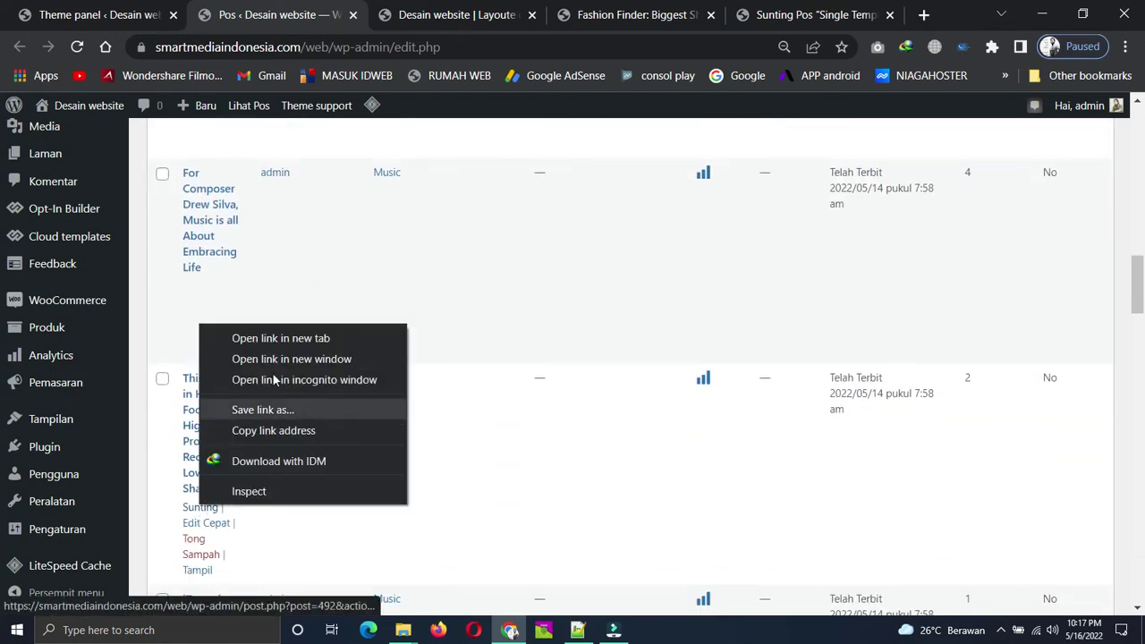
left_click(302, 334)
left_click(358, 13)
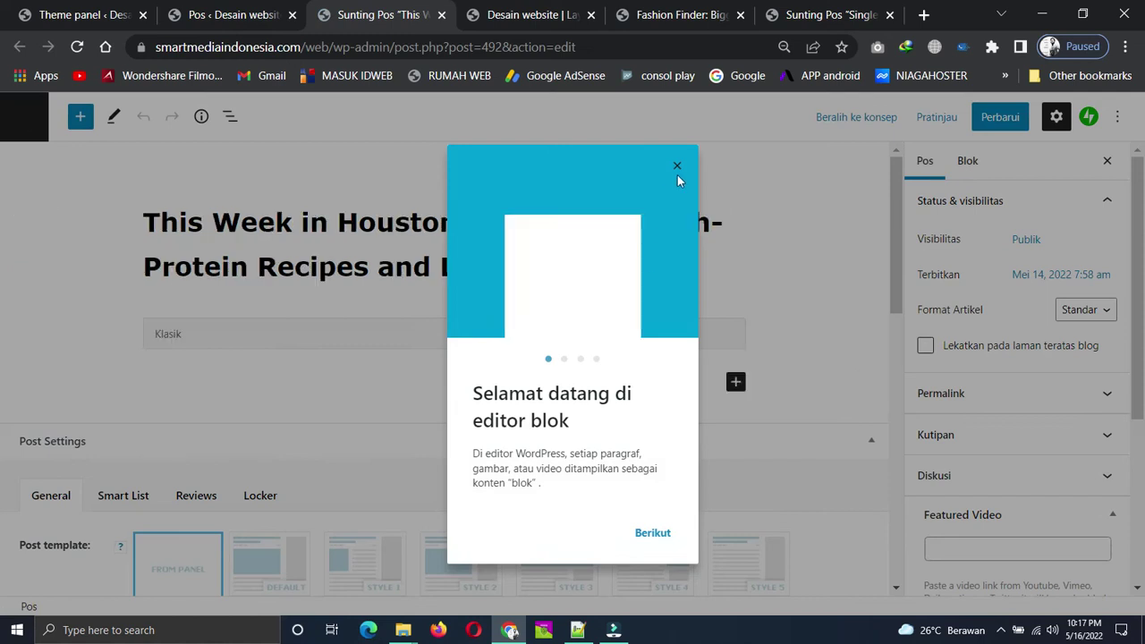
left_click(678, 167)
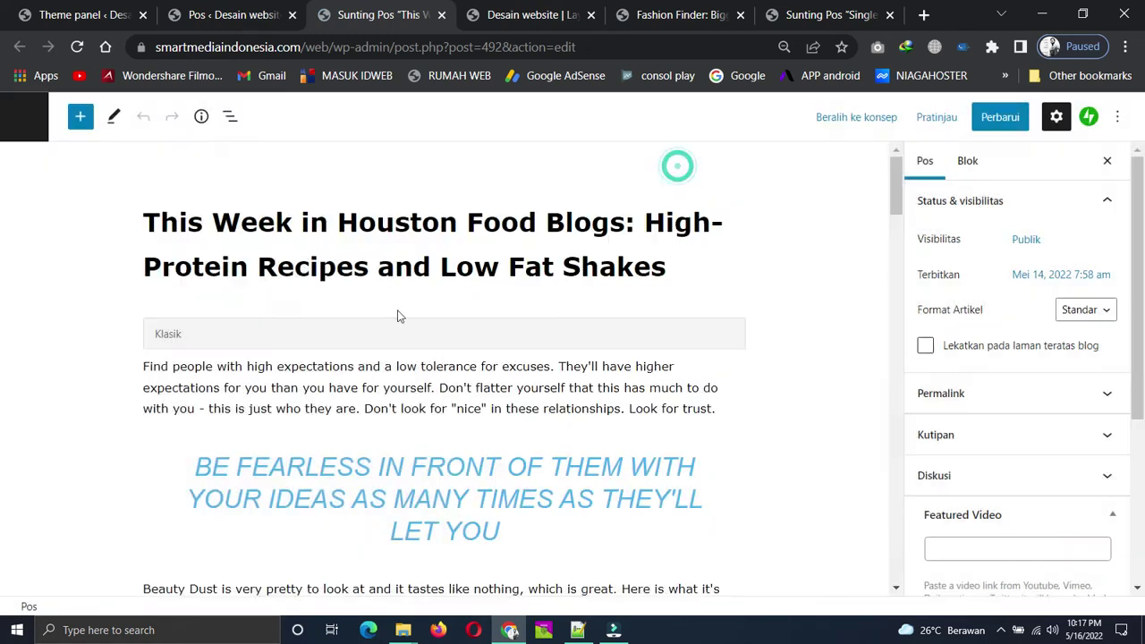
- Delete the quote "Be fearless in front of them with your ideas as many times as they'll let you" and the blank line after it
left_click(280, 465)
triple_click(202, 465)
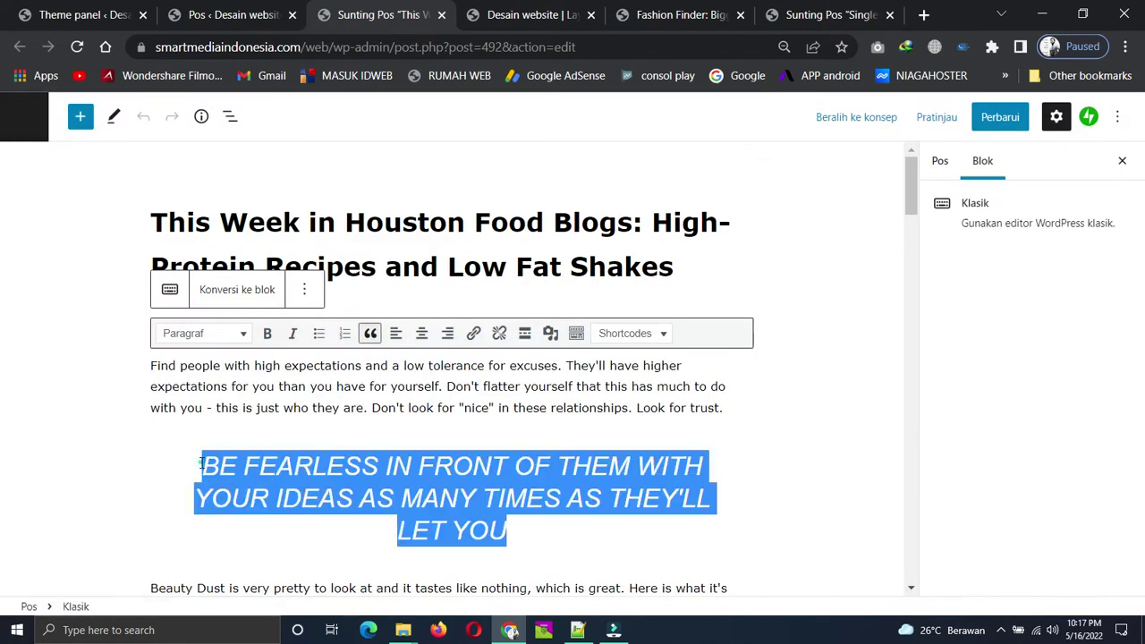
key("BackSpace")
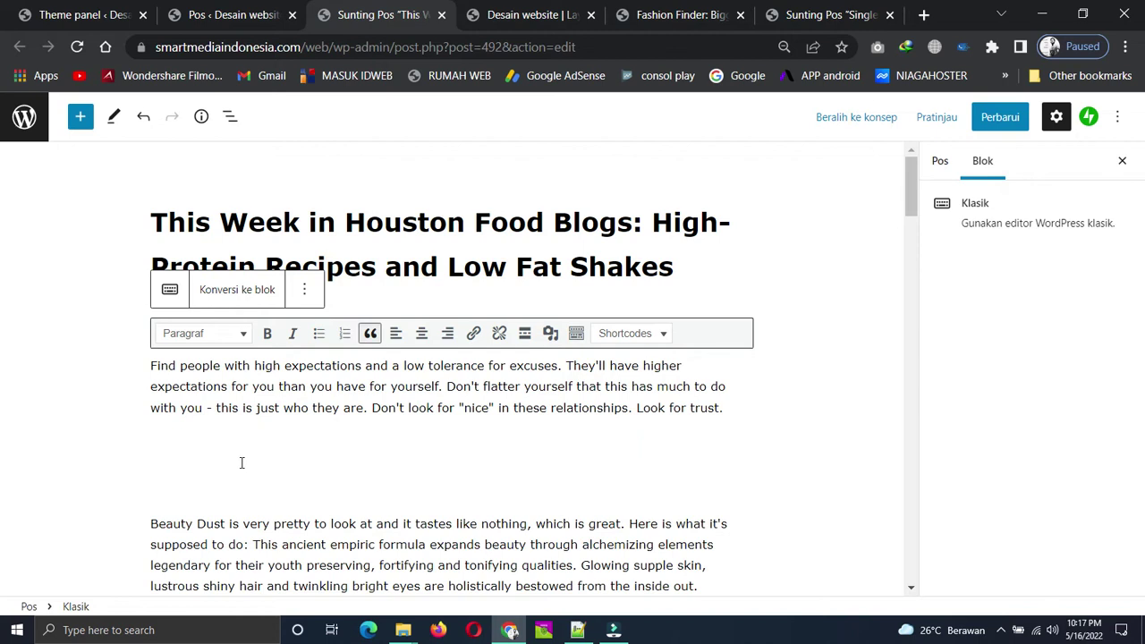
key("Delete")
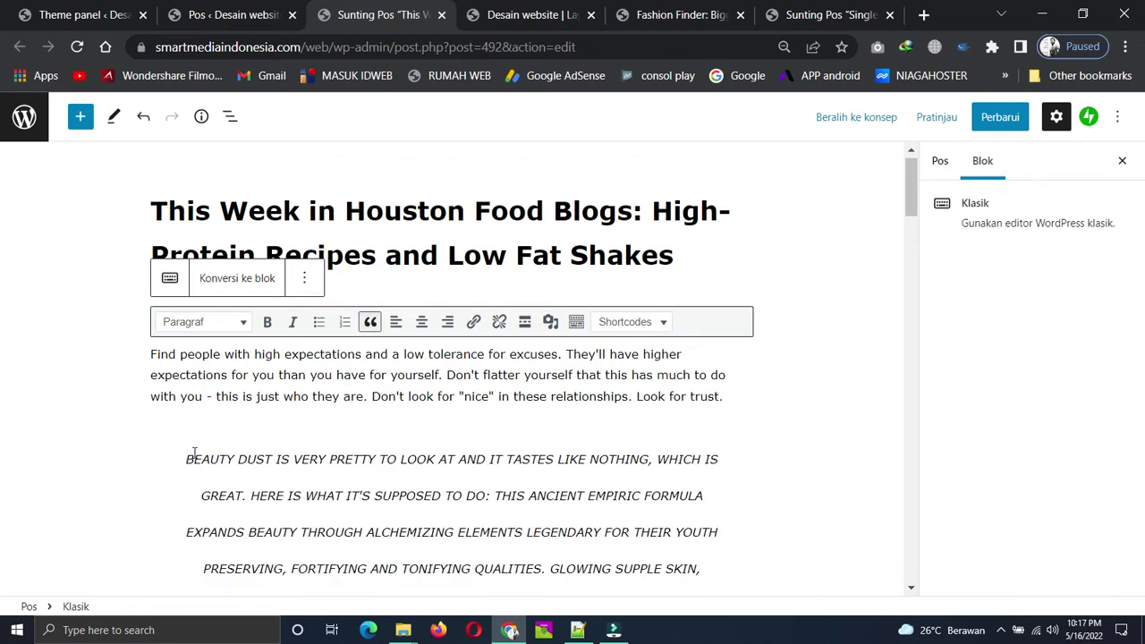
- Delete the "Beauty Dust" passage above the photo of the woman in a hat and tidy the spacing after the first paragraph
scroll(194, 453, "down", 2)
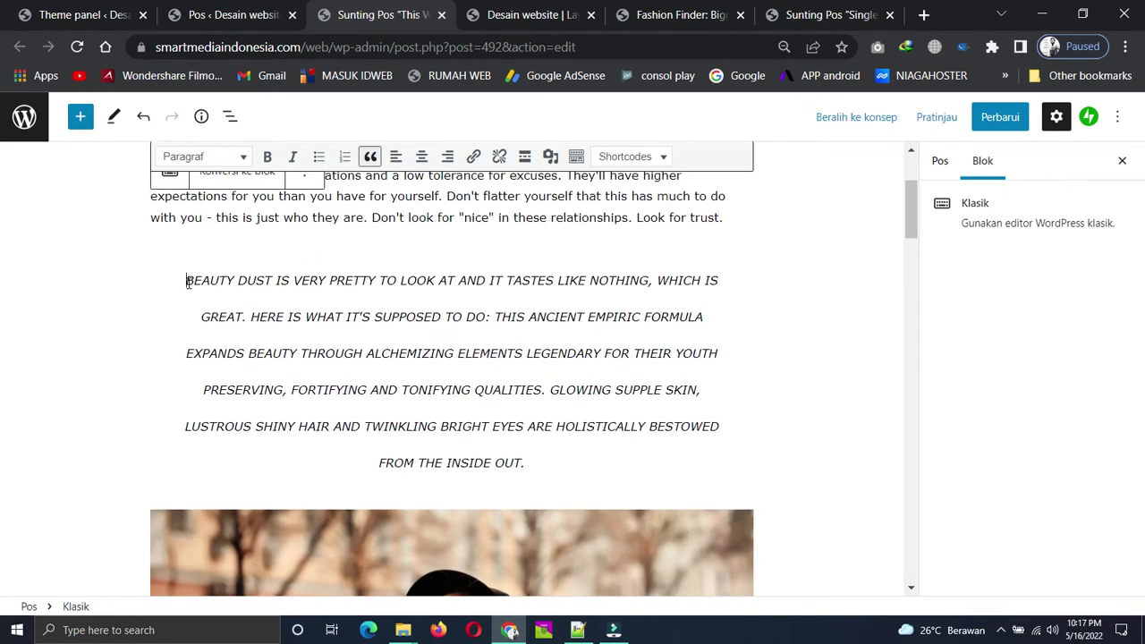
left_click_drag(185, 282, 579, 500)
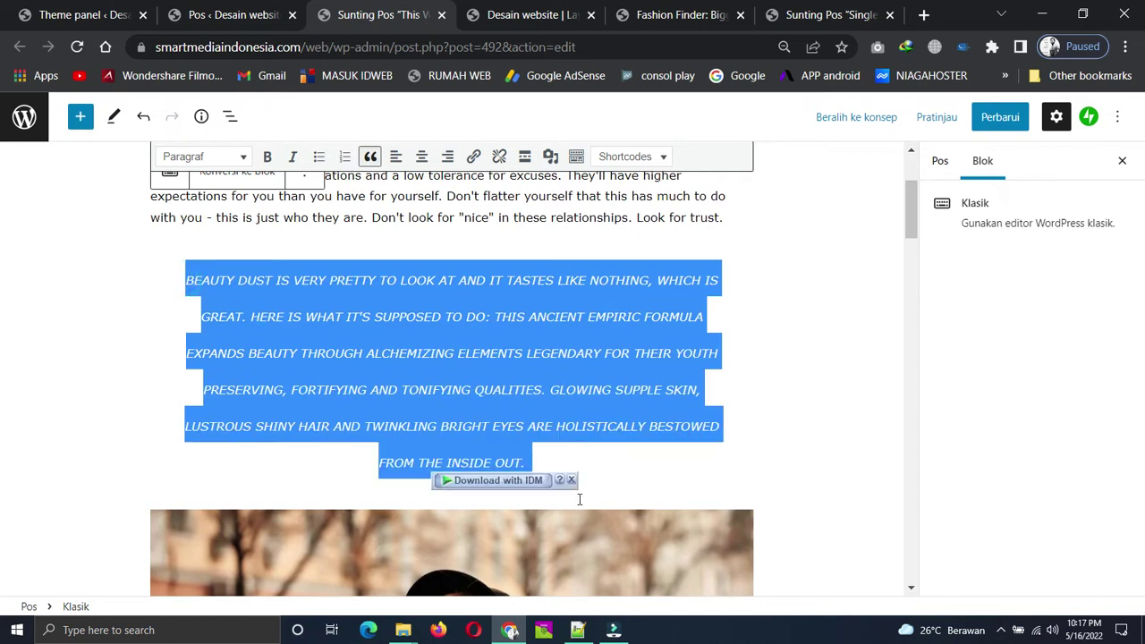
key("BackSpace")
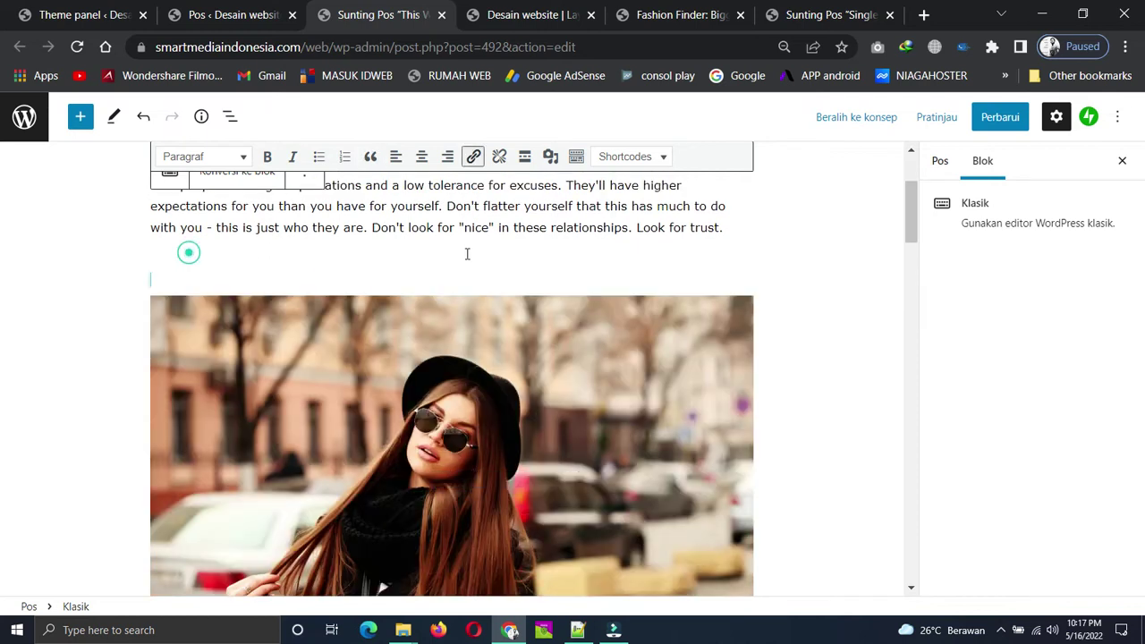
left_click(733, 232)
key("Delete")
key("Return")
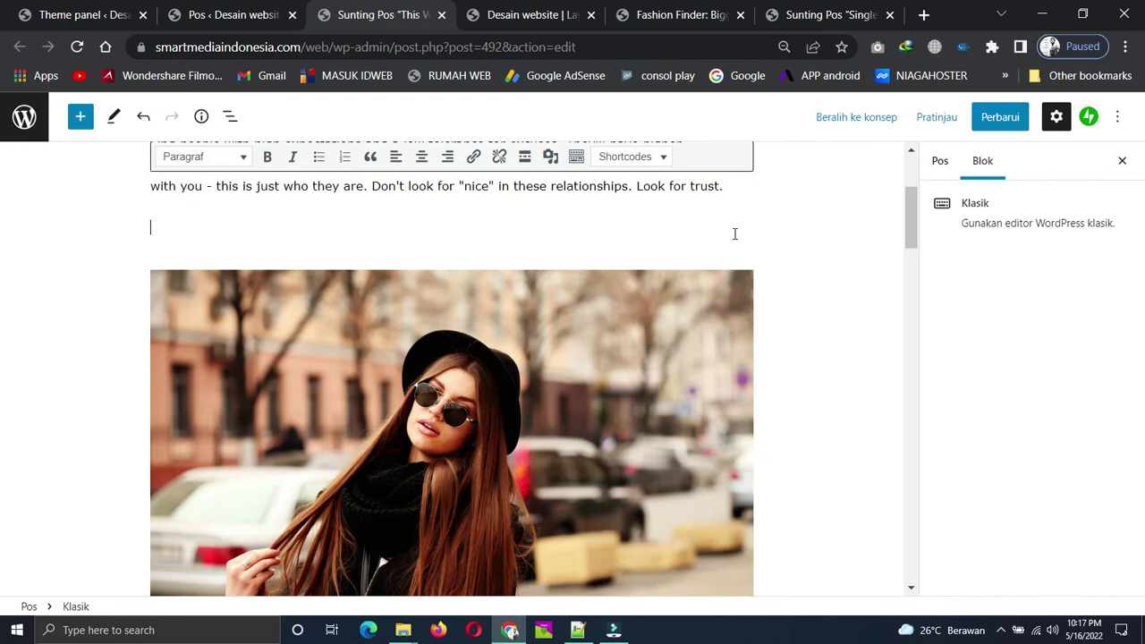
key("ctrl+v")
scroll(734, 234, "up", 4)
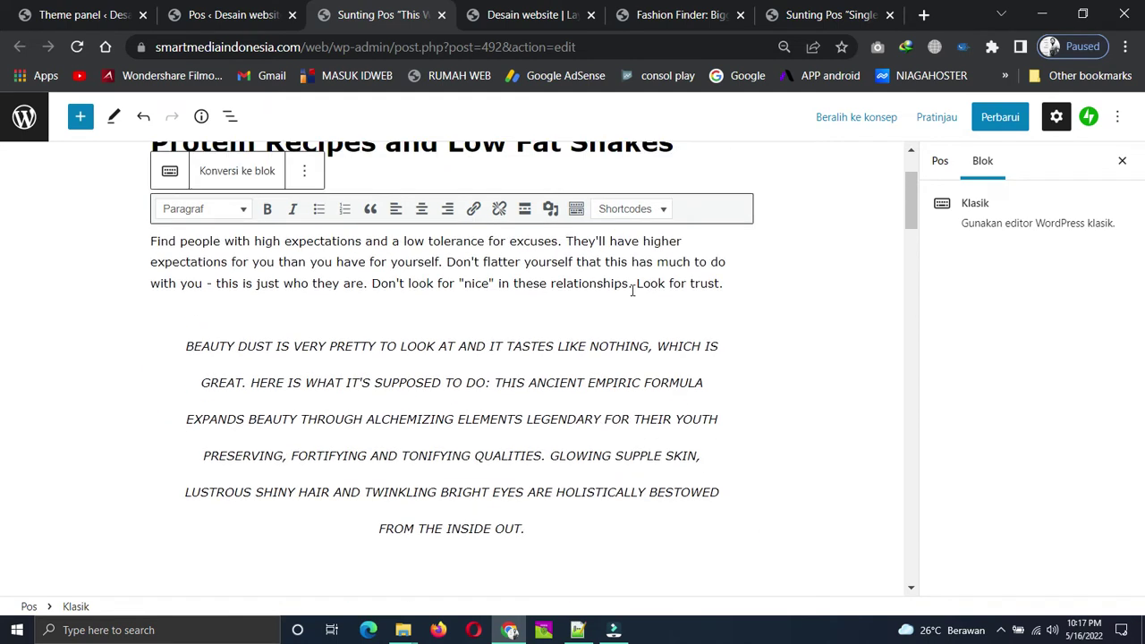
key("ctrl+z")
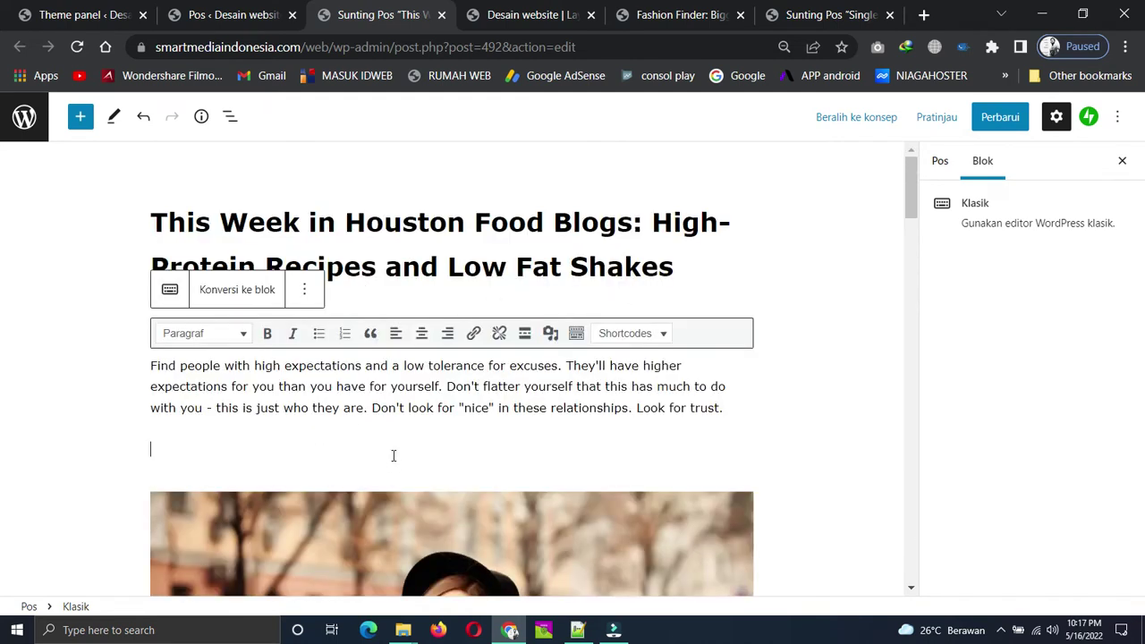
- Remove the photo of the woman in a hat and the extra blank lines below the first paragraph
scroll(246, 439, "down", 1)
left_click(225, 439)
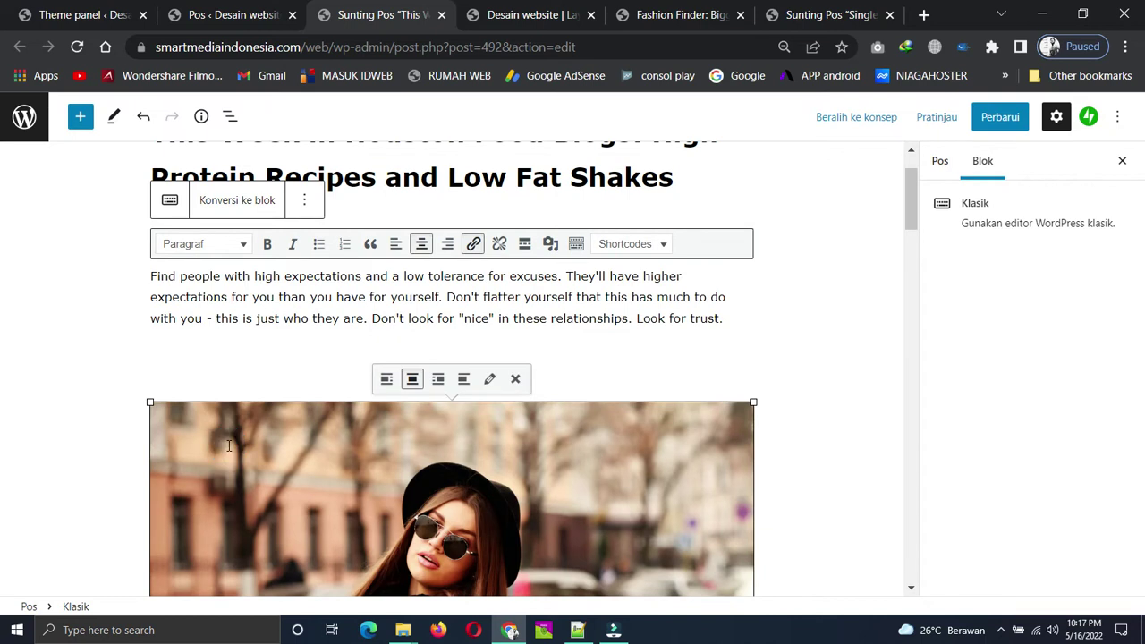
key("Delete")
key("BackSpace")
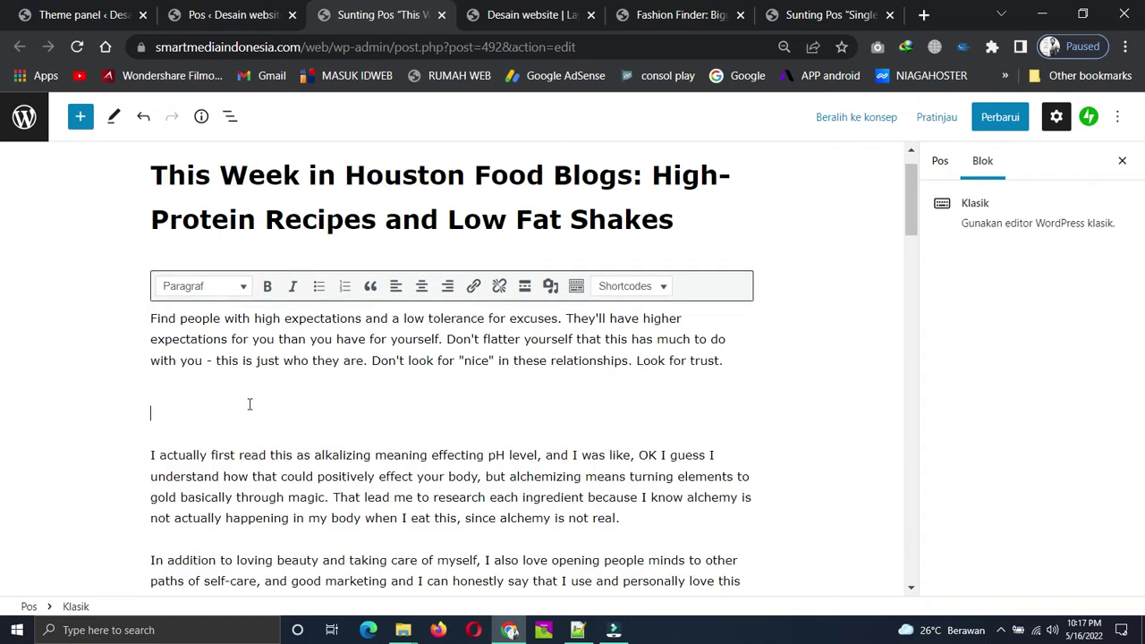
key("BackSpace")
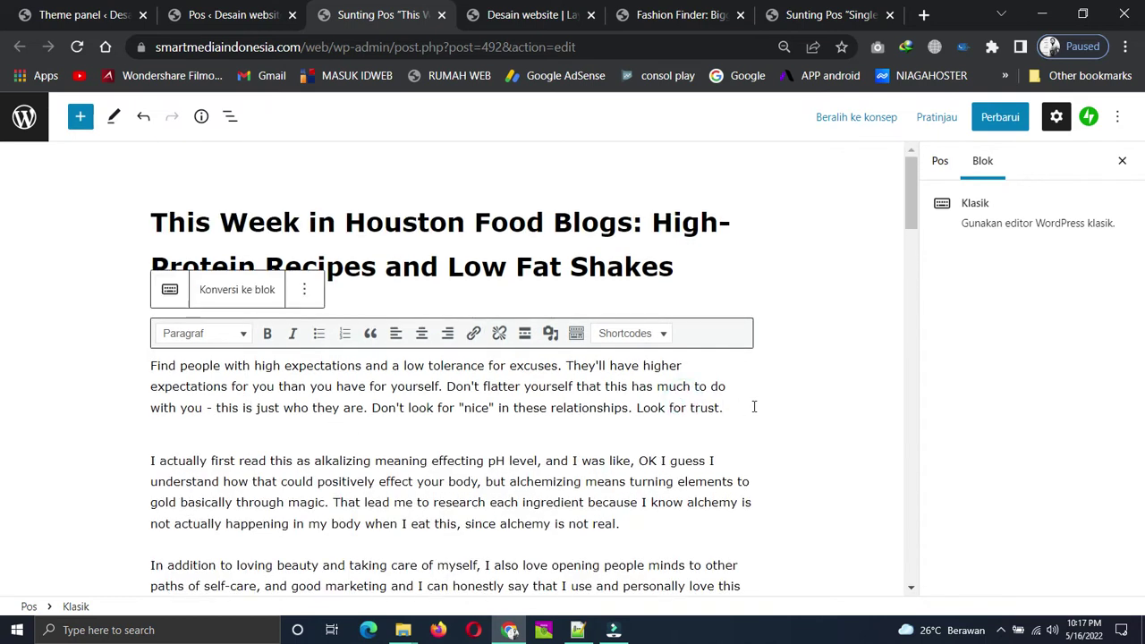
left_click(534, 440)
- Delete the quote starting "I think it made me think about it more" and the empty quote line it leaves behind
scroll(410, 467, "down", 8)
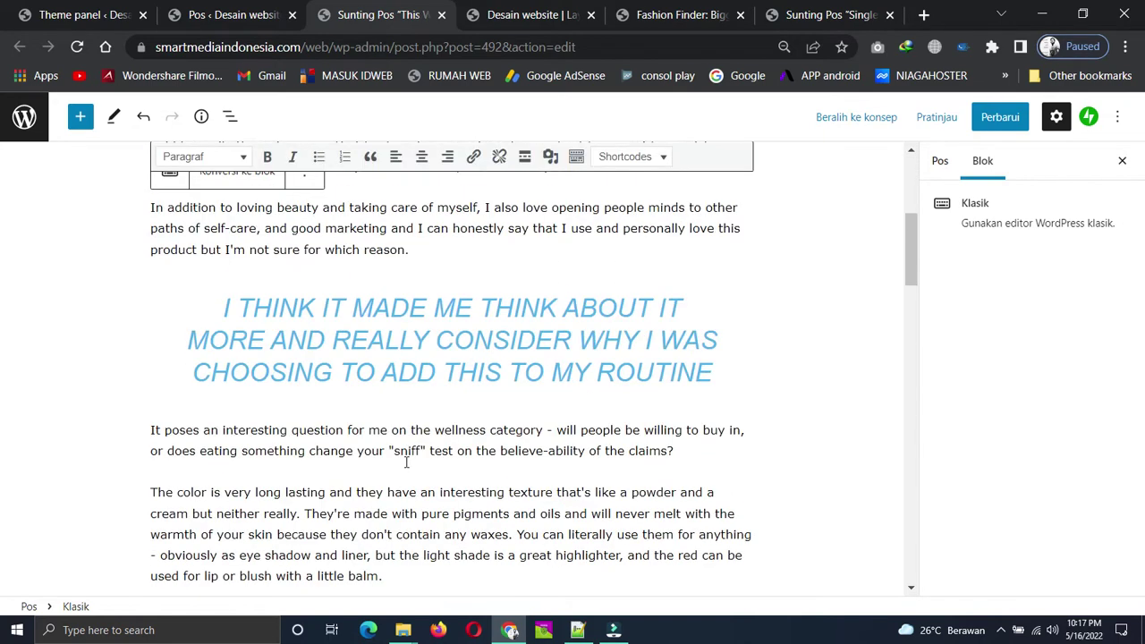
scroll(439, 409, "up", 7)
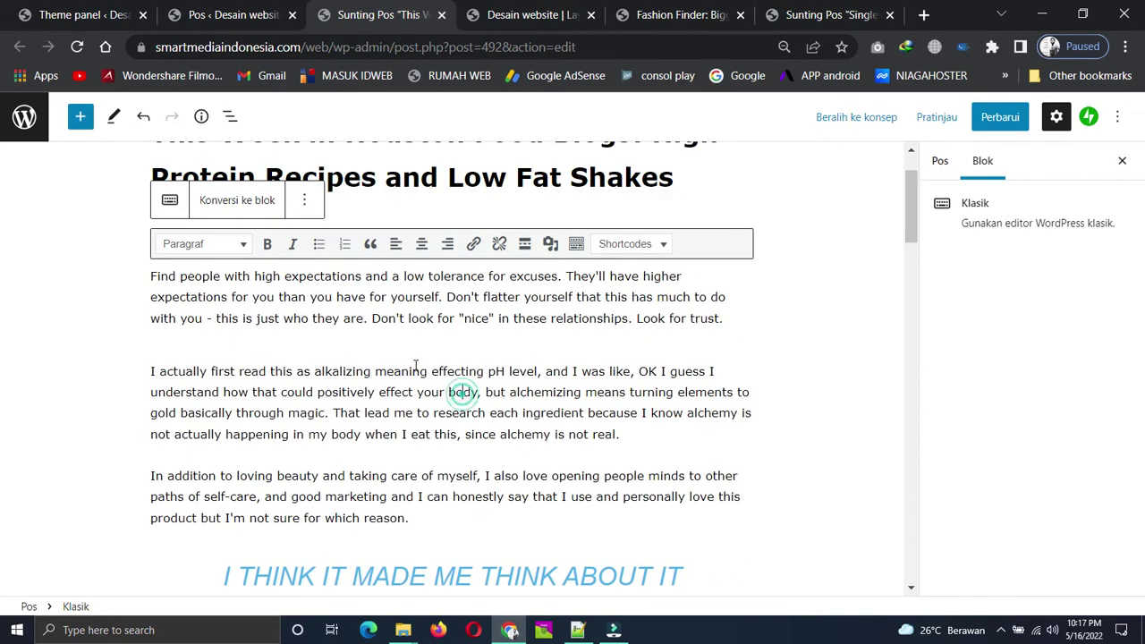
scroll(287, 319, "up", 1)
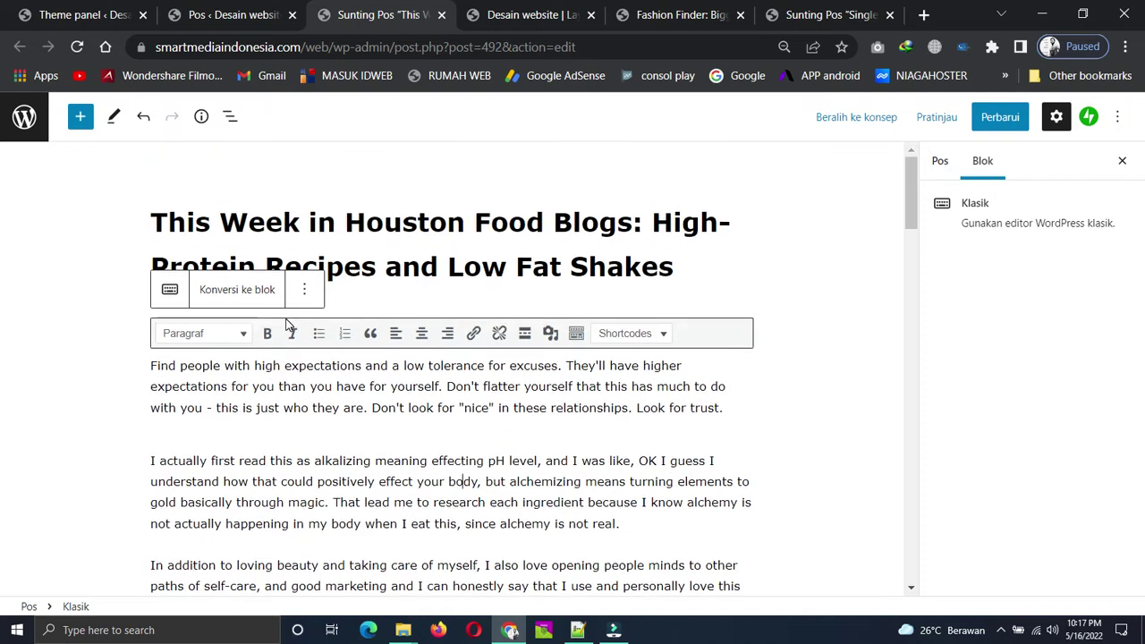
scroll(417, 391, "down", 1)
scroll(417, 391, "down", 1)
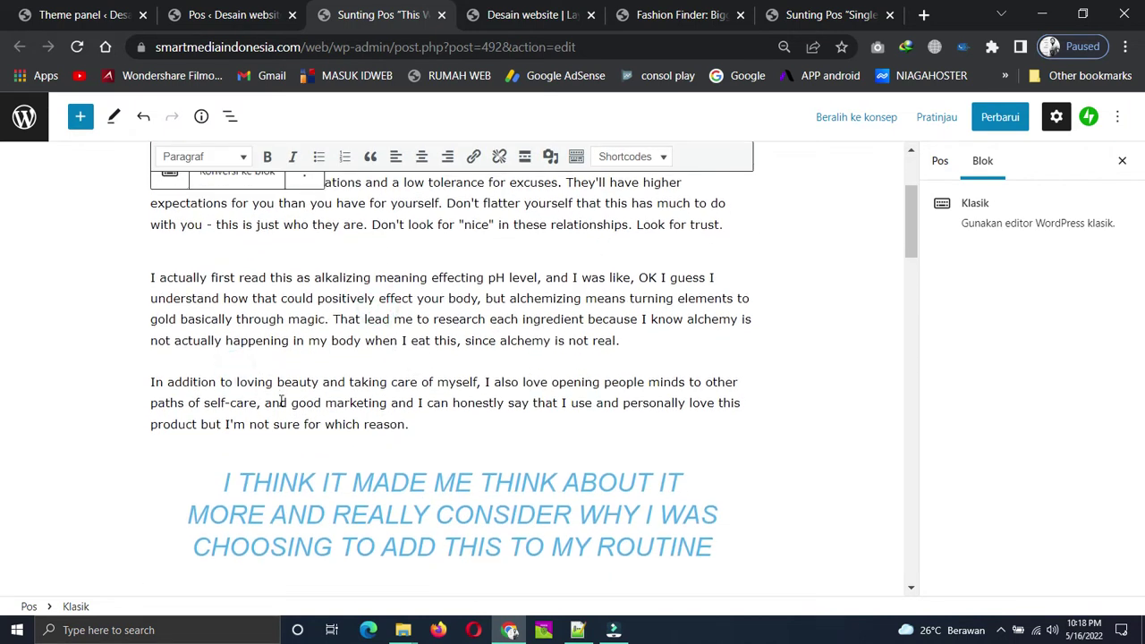
scroll(231, 384, "down", 1)
left_click_drag(223, 396, 718, 480)
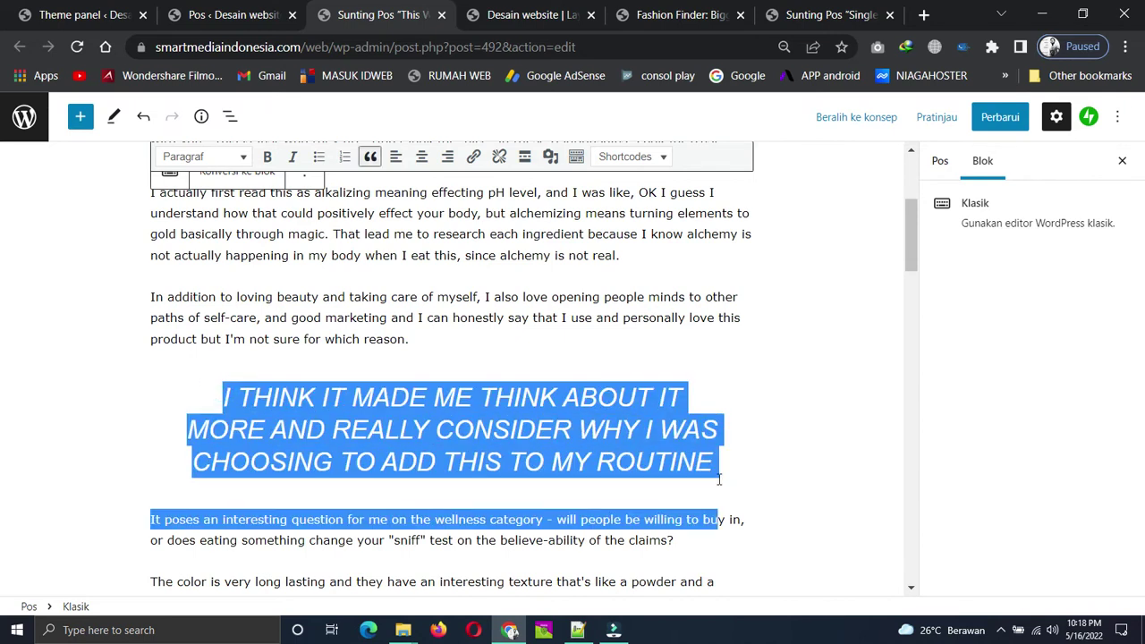
left_click(755, 458)
left_click_drag(221, 396, 750, 464)
key("BackSpace")
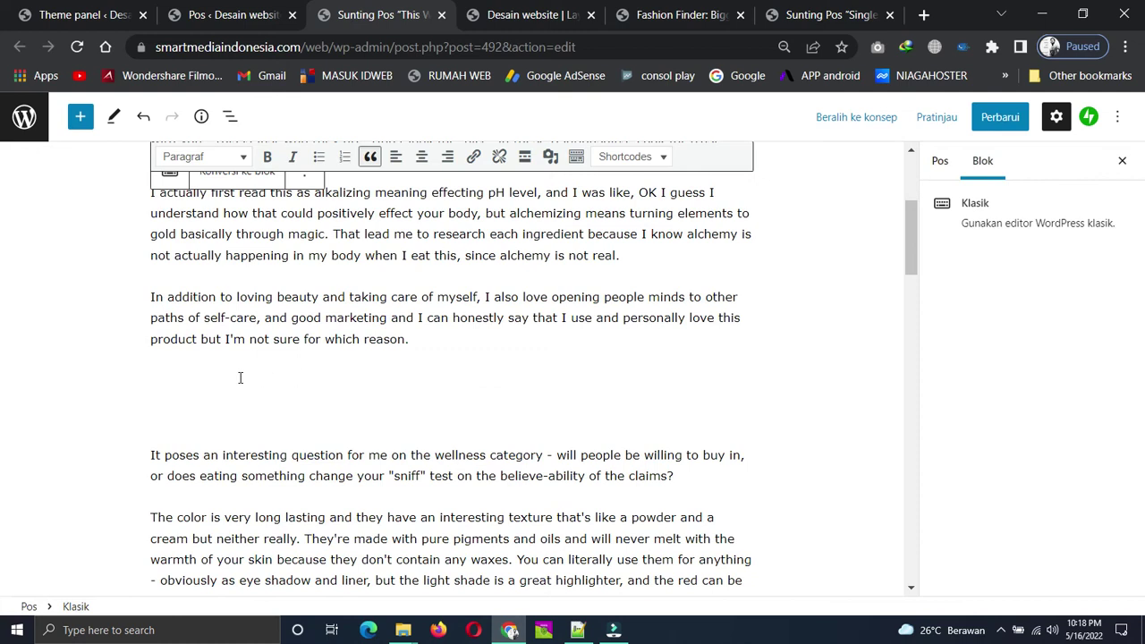
left_click(192, 404)
key("BackSpace")
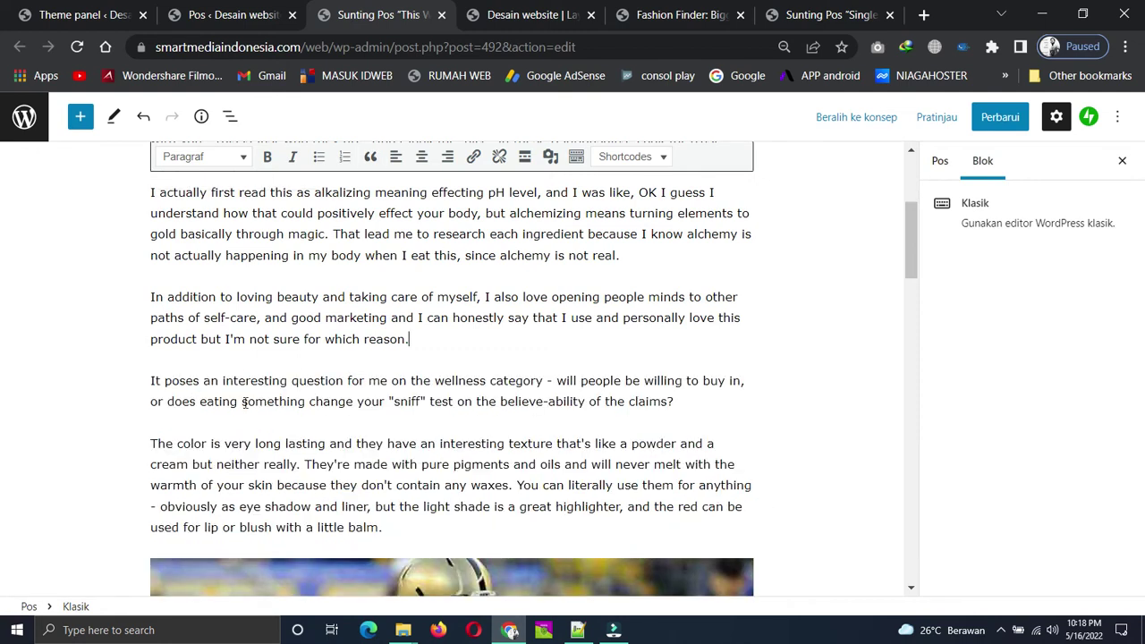
- Select the American football photo above the paragraph starting "There's also a little pouch to store the rollerballs"
scroll(504, 368, "down", 5)
left_click(475, 383)
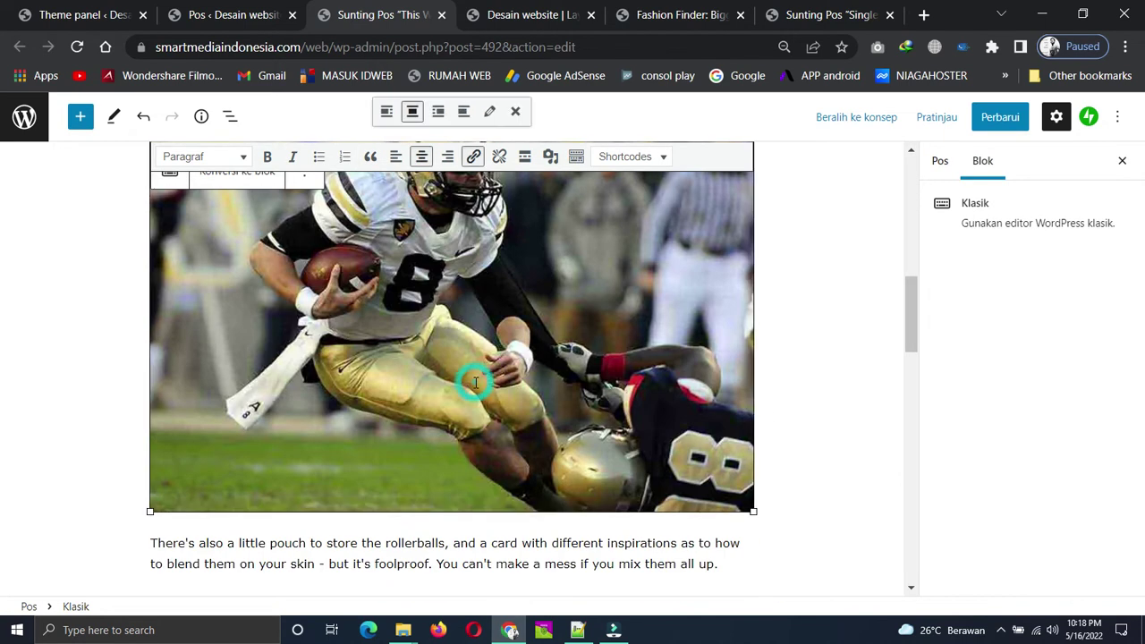
- Delete the football player image from the post body and choose the Single Template - Week PRO post template
key("BackSpace")
scroll(442, 419, "down", 4)
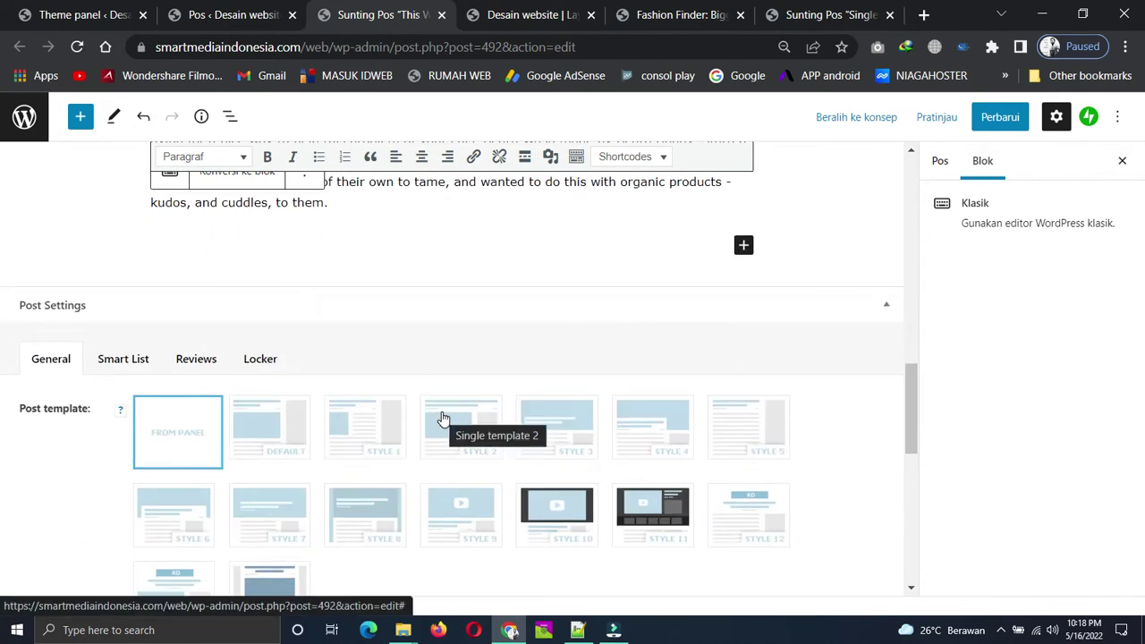
scroll(442, 418, "down", 2)
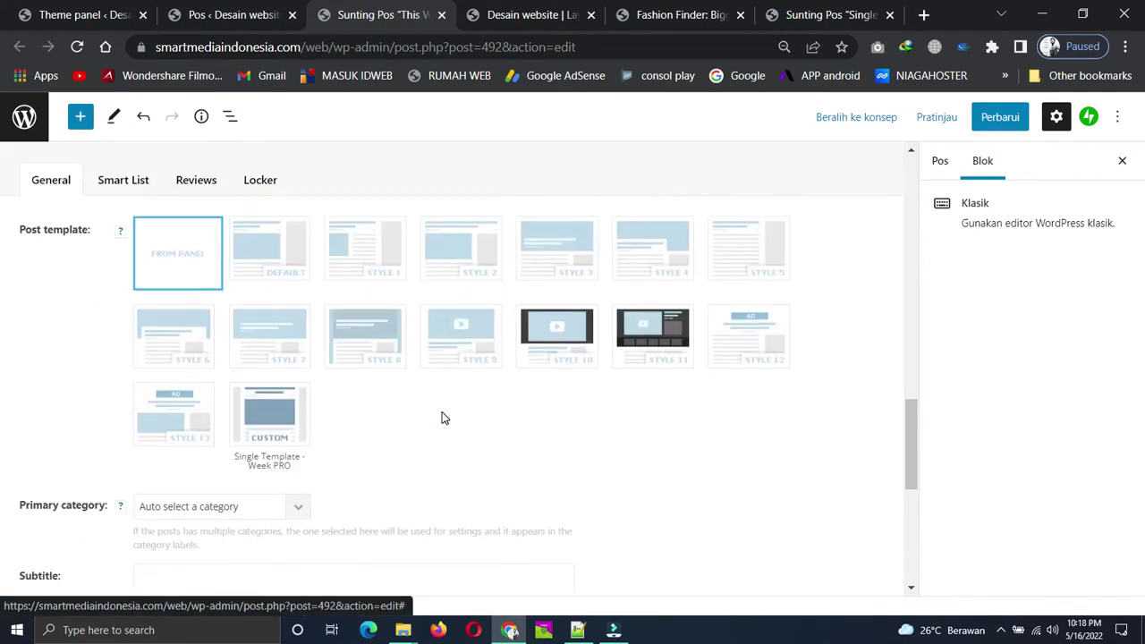
left_click(289, 424)
scroll(675, 415, "up", 15)
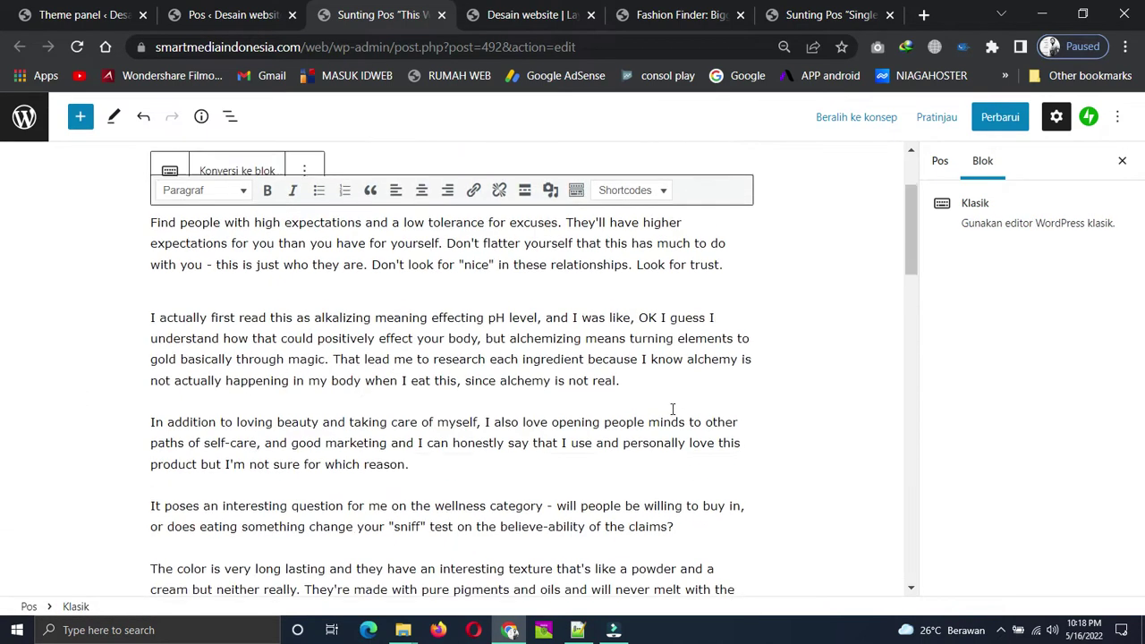
scroll(673, 408, "up", 2)
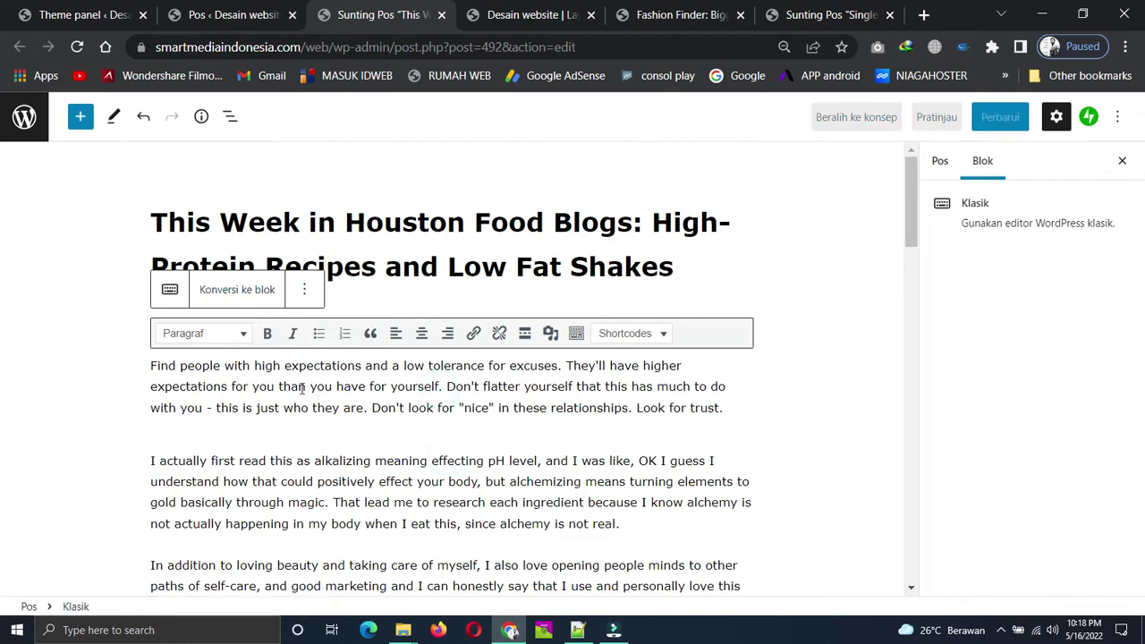
- Select the entire body text of the Houston Food Blogs article and justify it
key("ctrl+a")
scroll(425, 401, "down", 3)
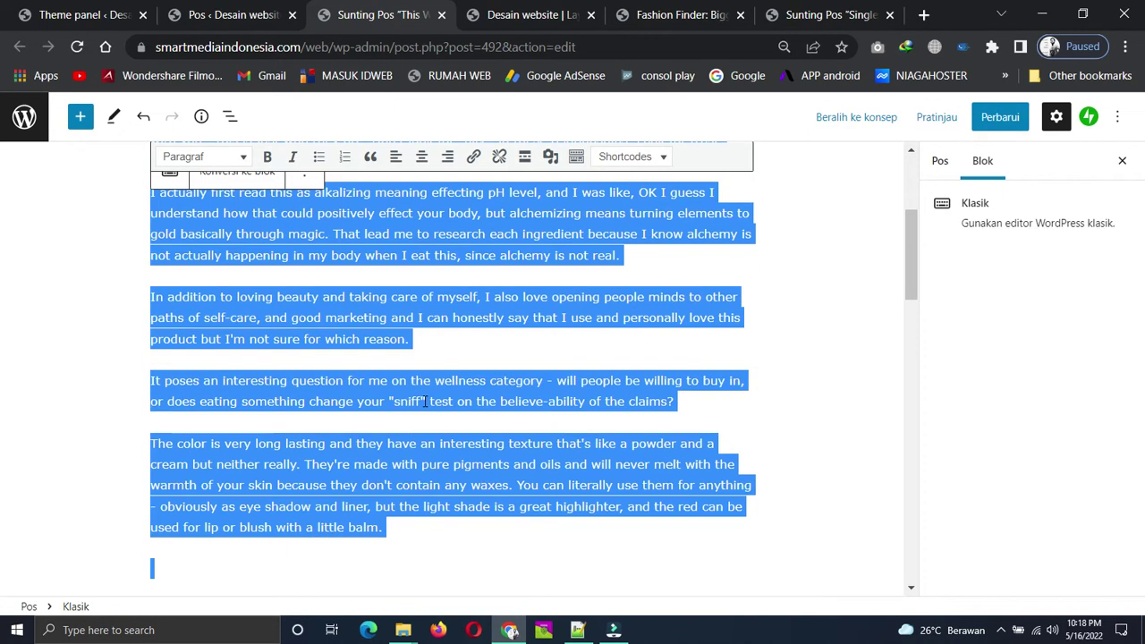
scroll(426, 402, "down", 2)
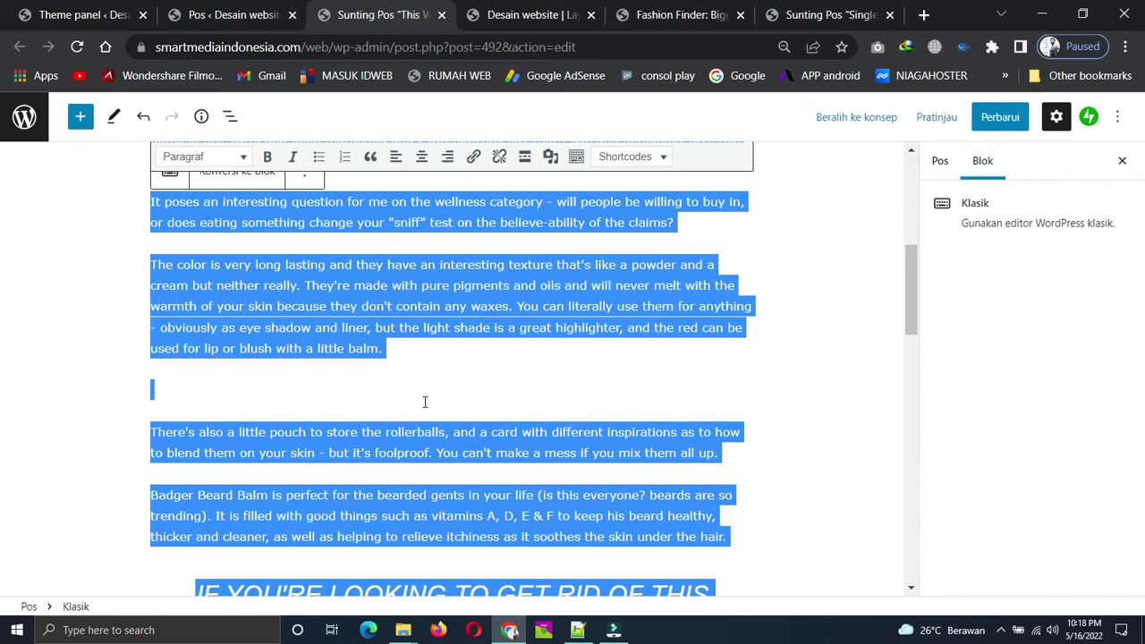
key("alt+shift+j")
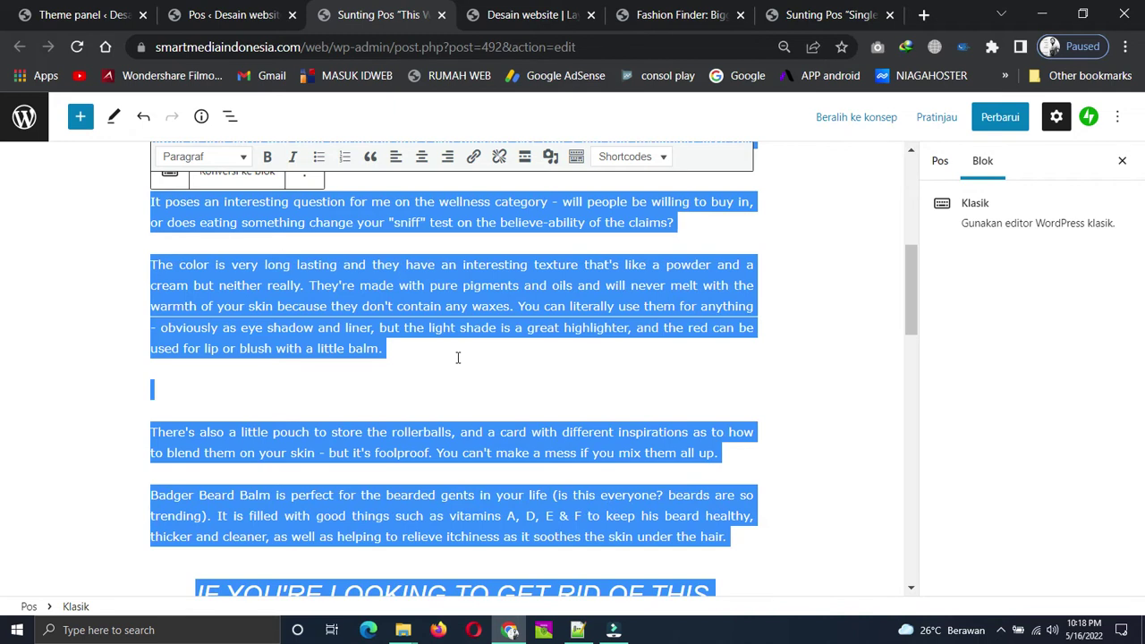
- Cut the selected article text and remove the emptied Classic block
key("Delete")
scroll(486, 350, "up", 5)
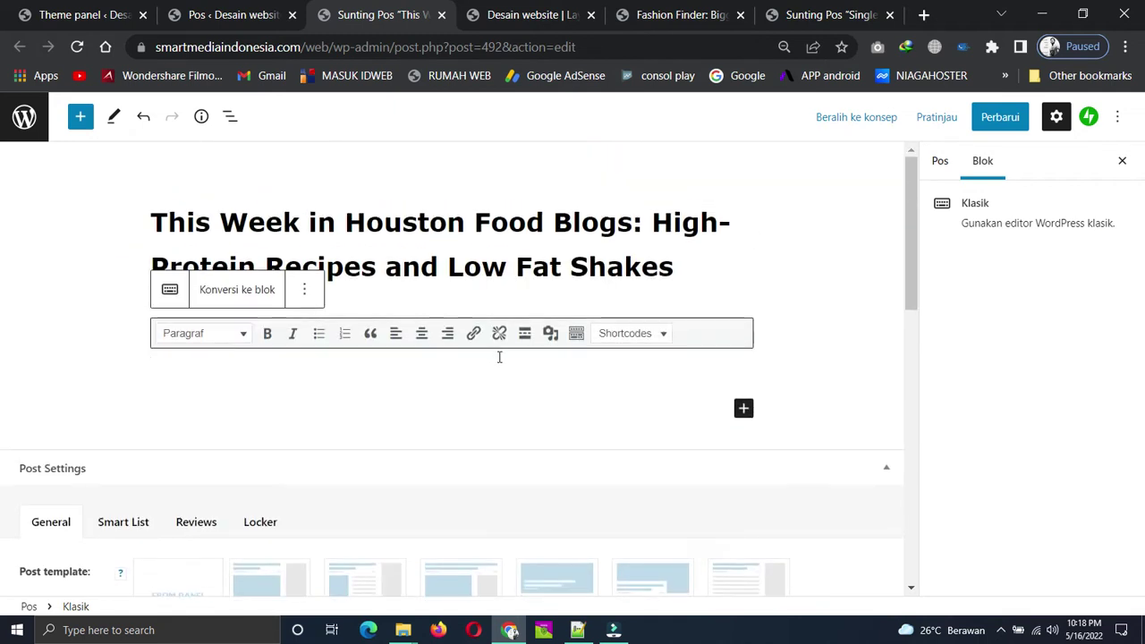
key("BackSpace")
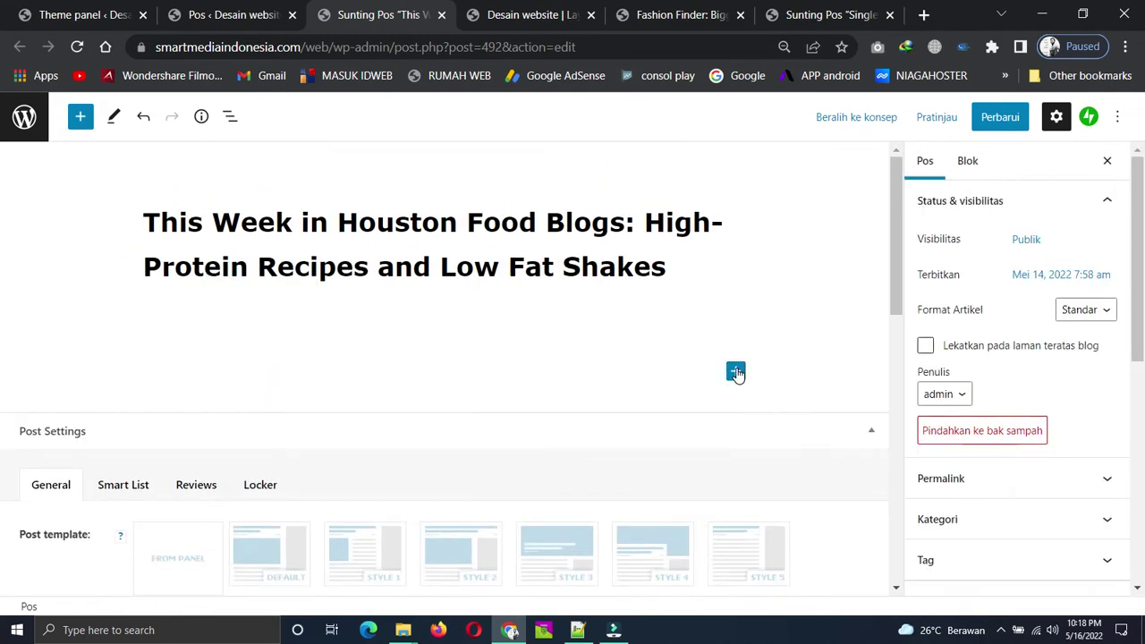
- Paste the cut article text below the title as separate paragraph blocks
left_click(735, 372)
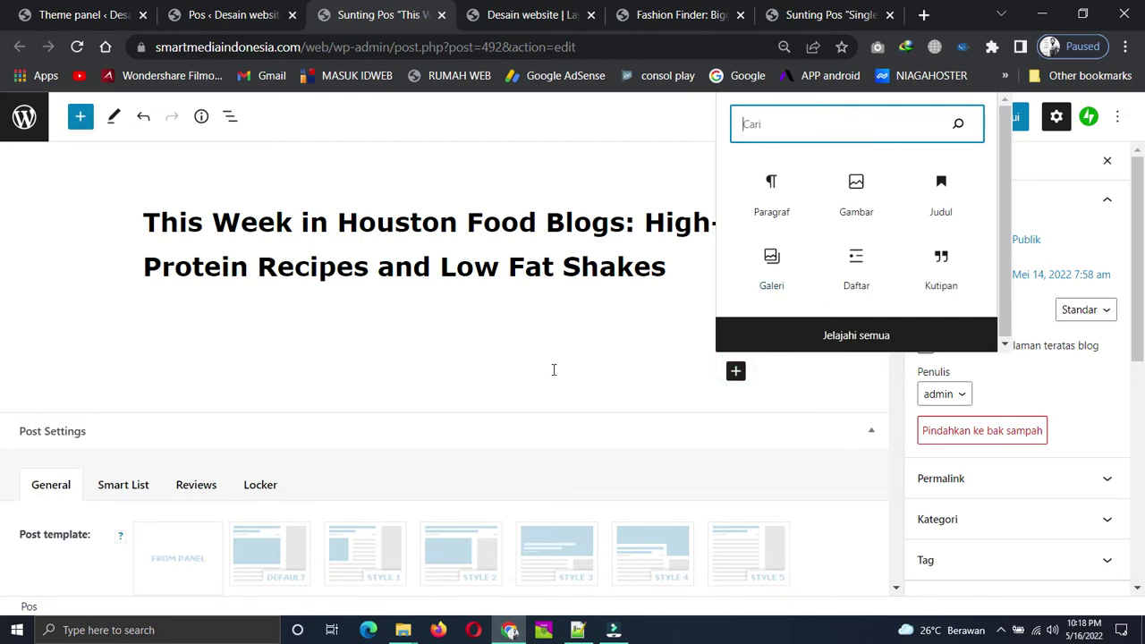
left_click(524, 377)
left_click(293, 369)
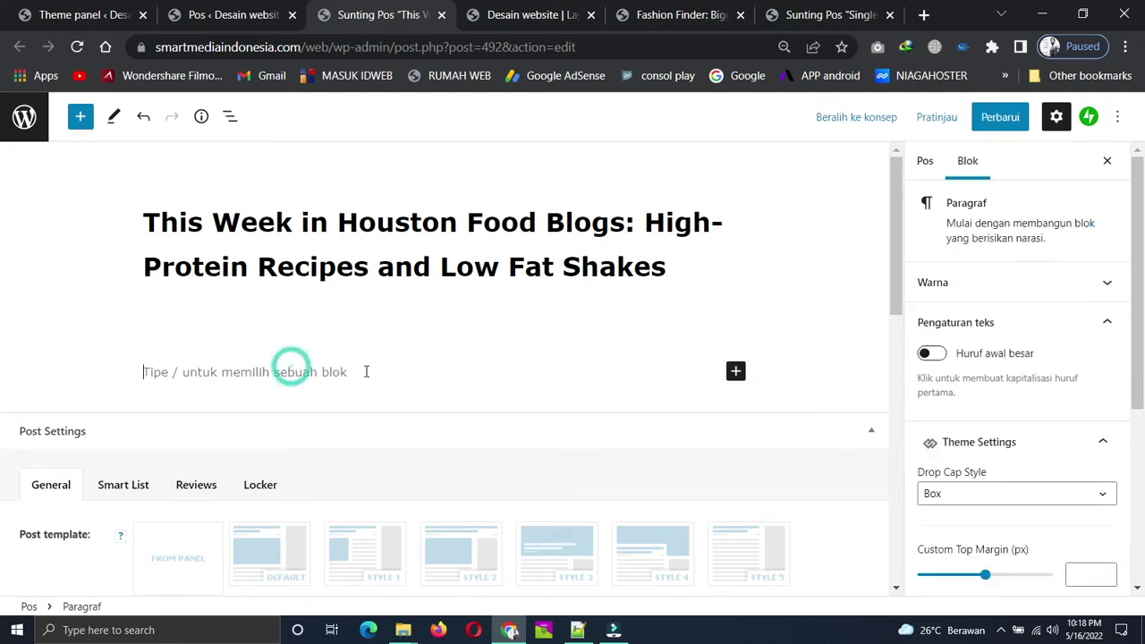
key("ctrl+v")
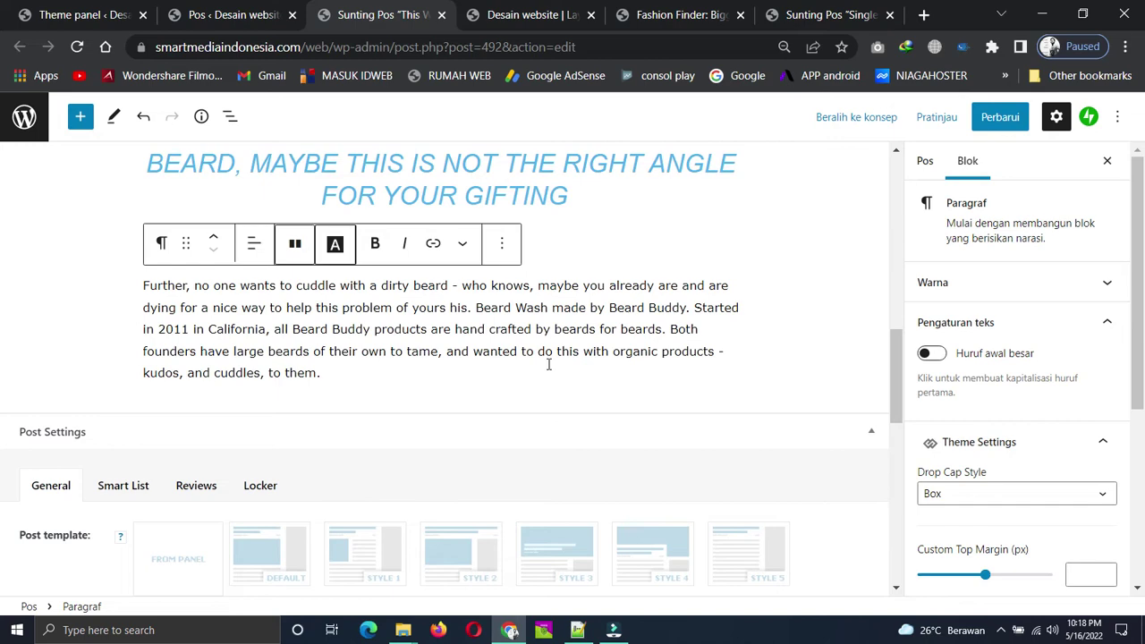
scroll(548, 364, "up", 3)
left_click(435, 259)
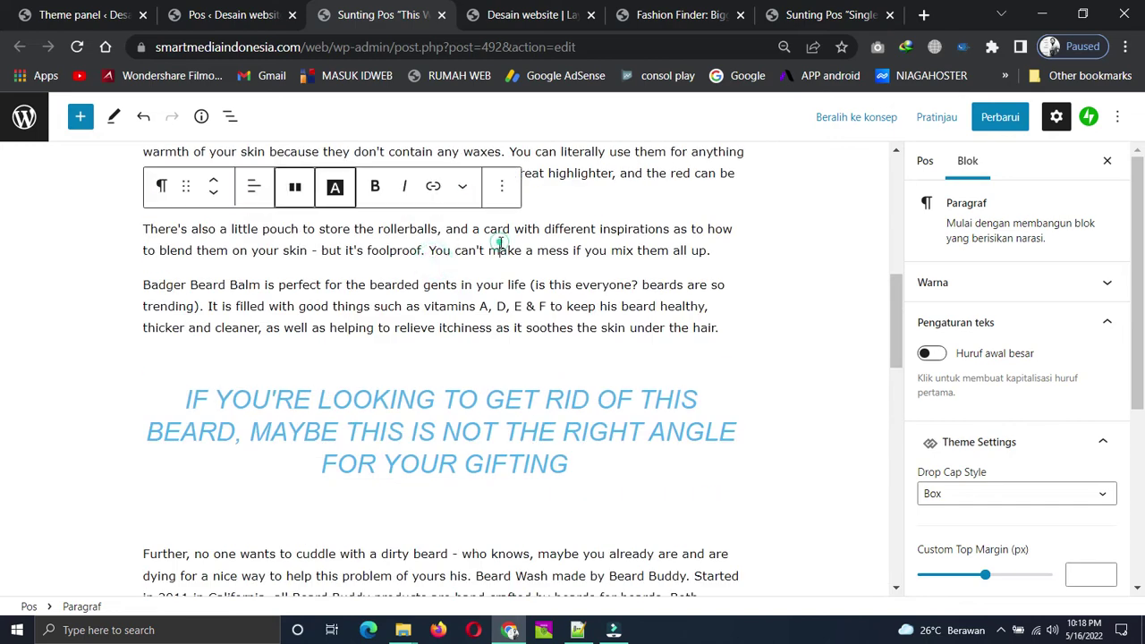
scroll(537, 255, "up", 10)
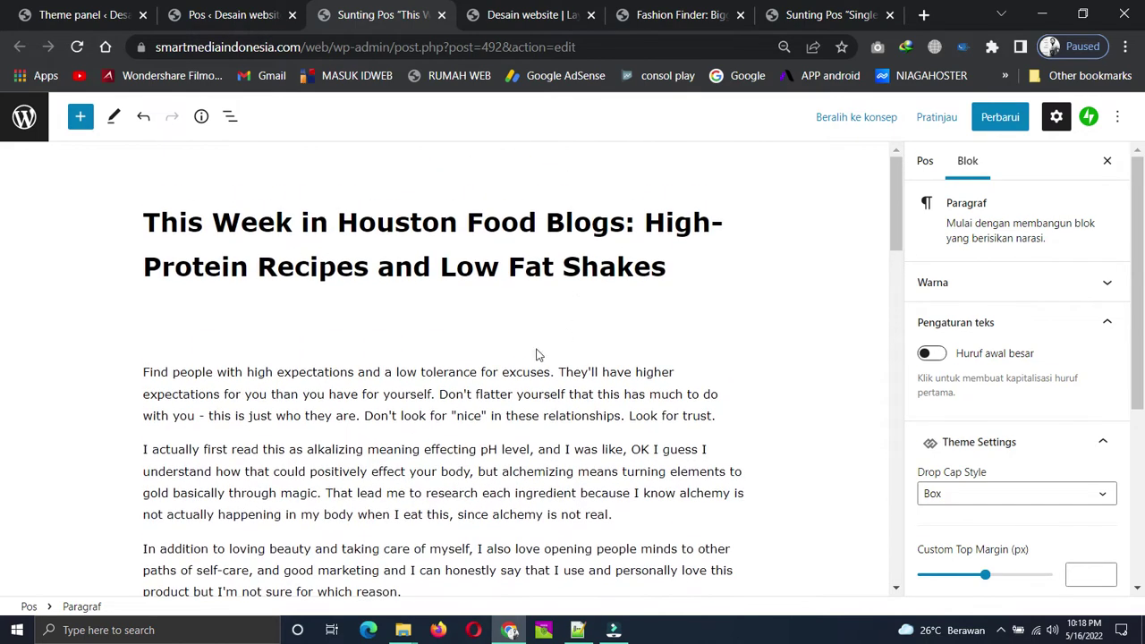
- Select the empty Classic block above the pasted text and update the post
left_click(225, 329)
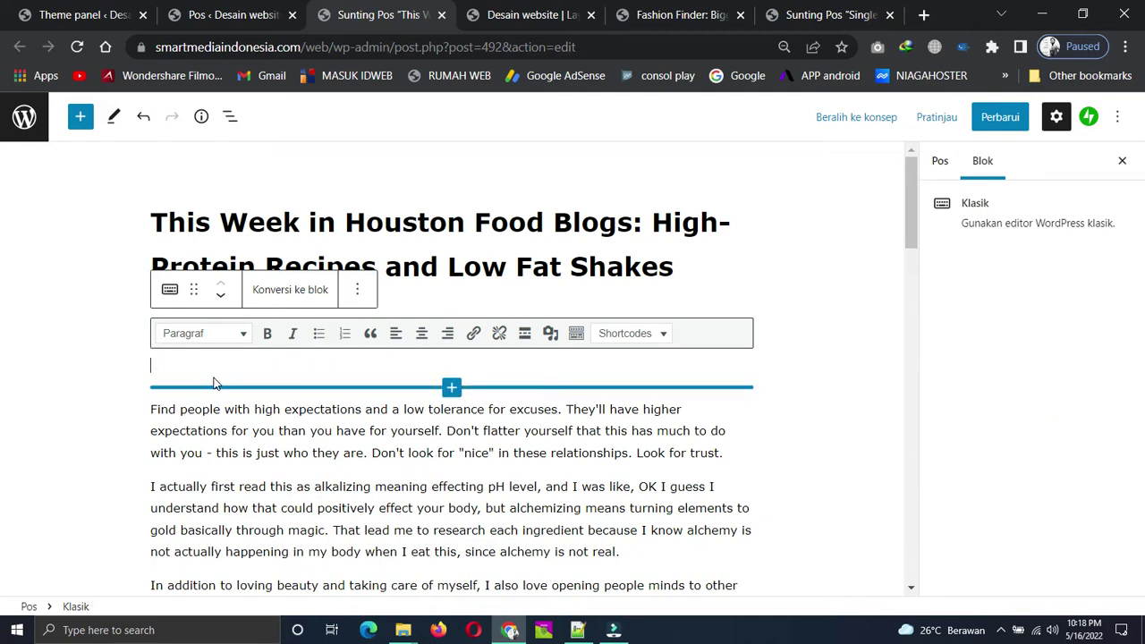
scroll(501, 414, "down", 2)
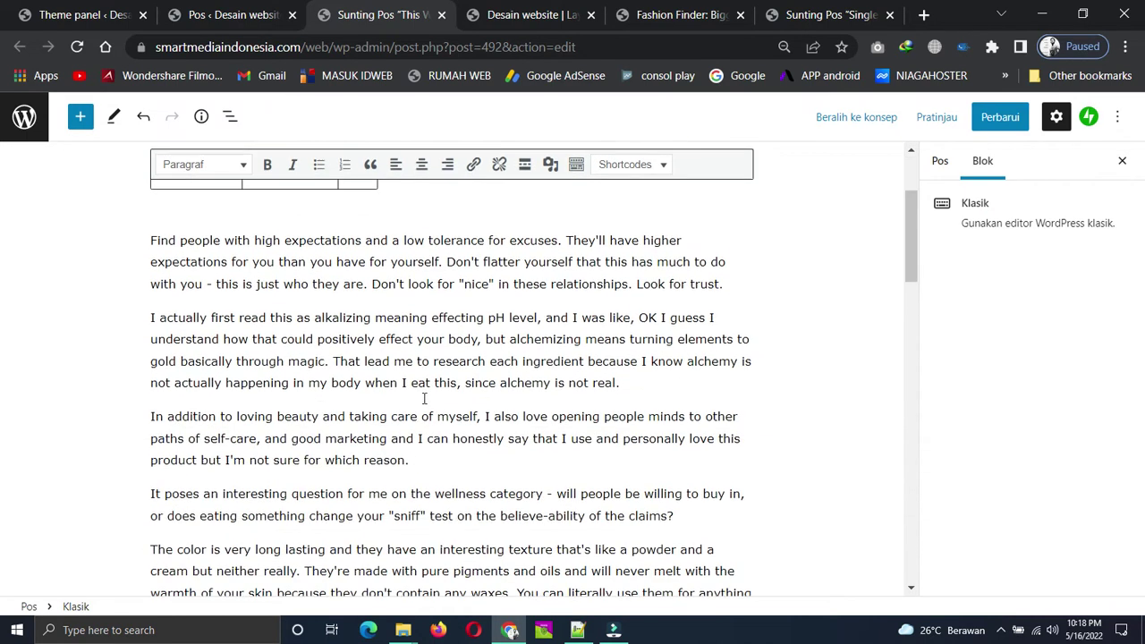
left_click(1001, 118)
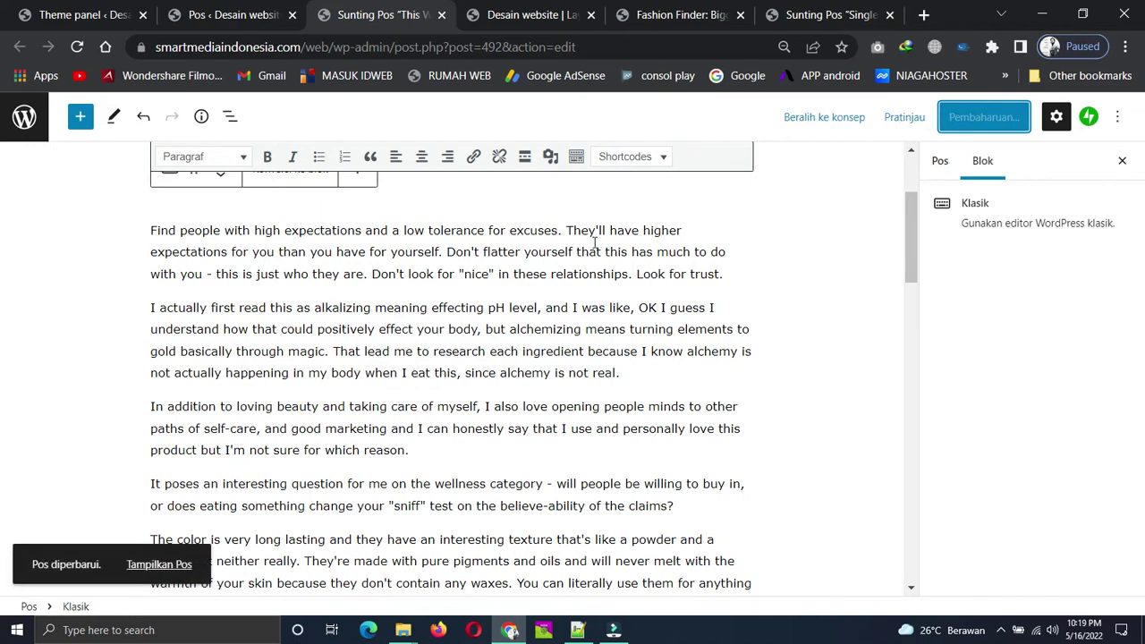
scroll(623, 319, "up", 2)
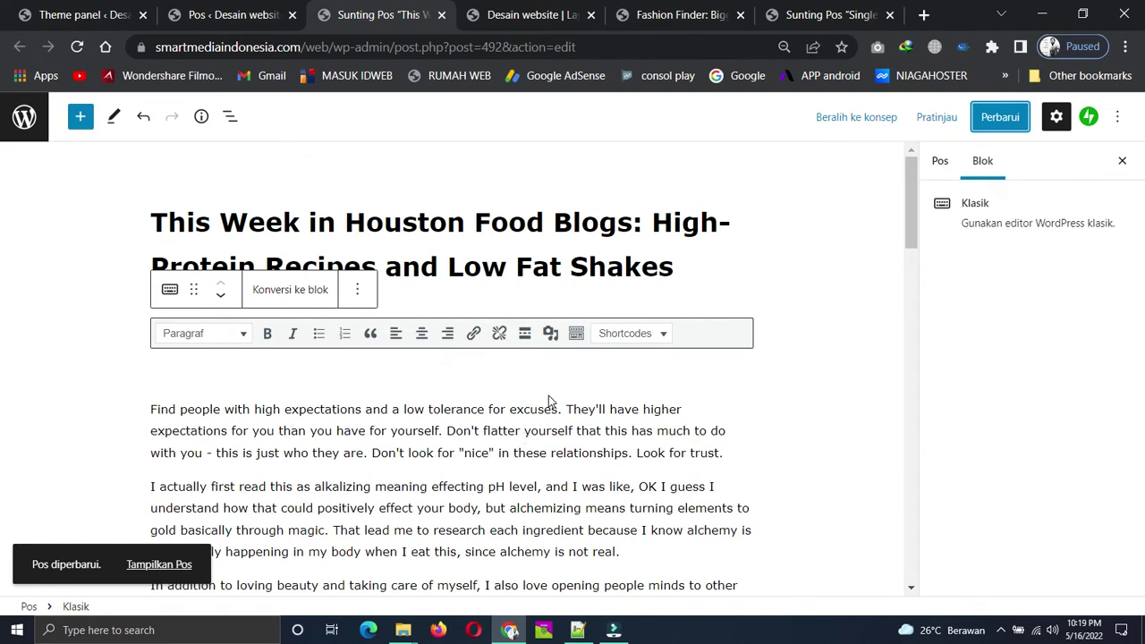
scroll(549, 401, "down", 2)
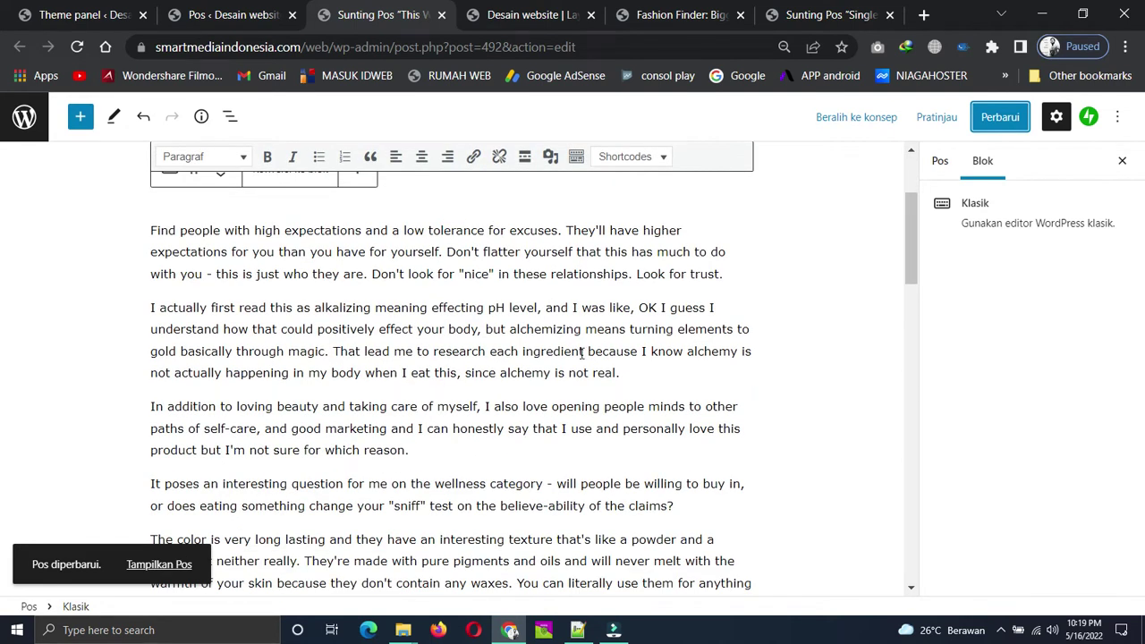
scroll(583, 353, "down", 2)
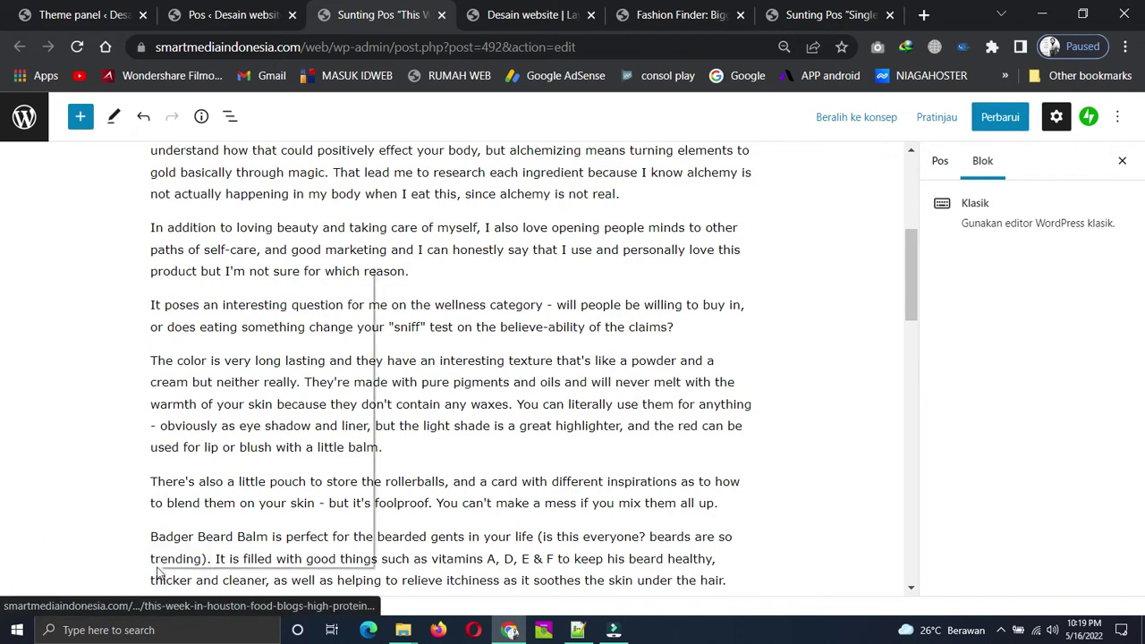
right_click(158, 568)
left_click(947, 314)
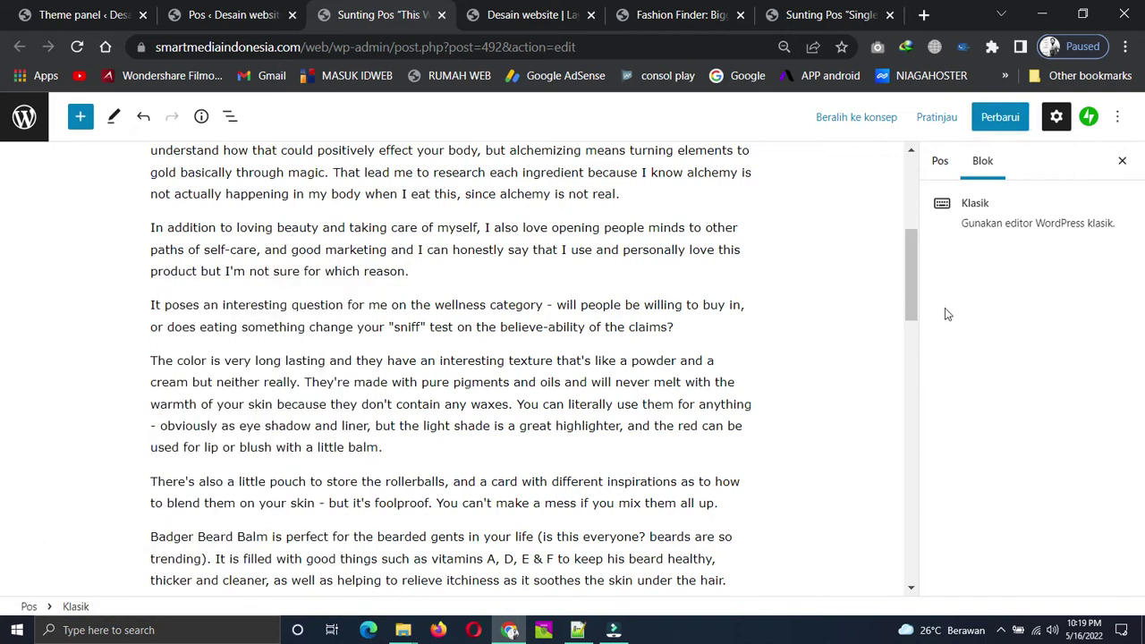
- Switch to the post-level settings, update the Houston Food Blogs post again and view its published page
left_click(939, 162)
scroll(871, 419, "up", 4)
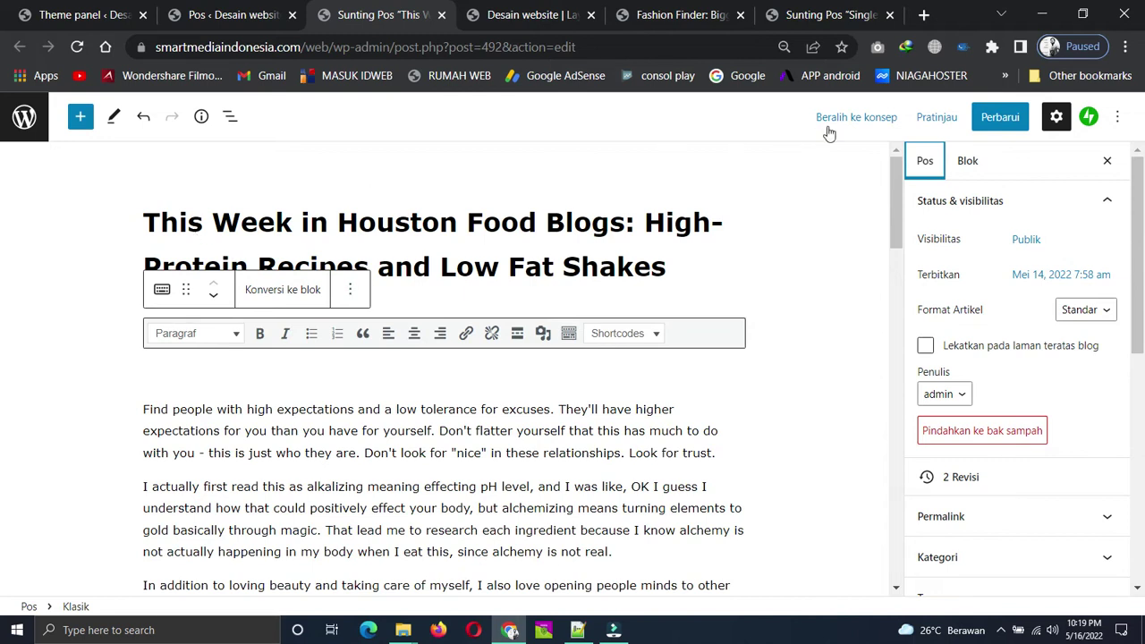
left_click(1000, 118)
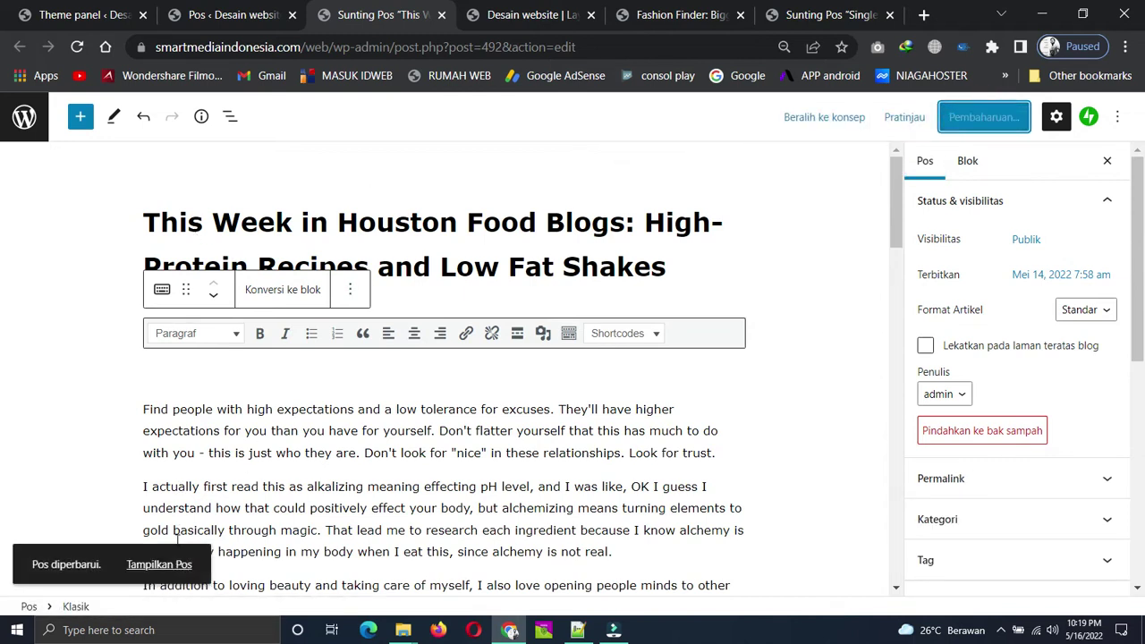
left_click(159, 564)
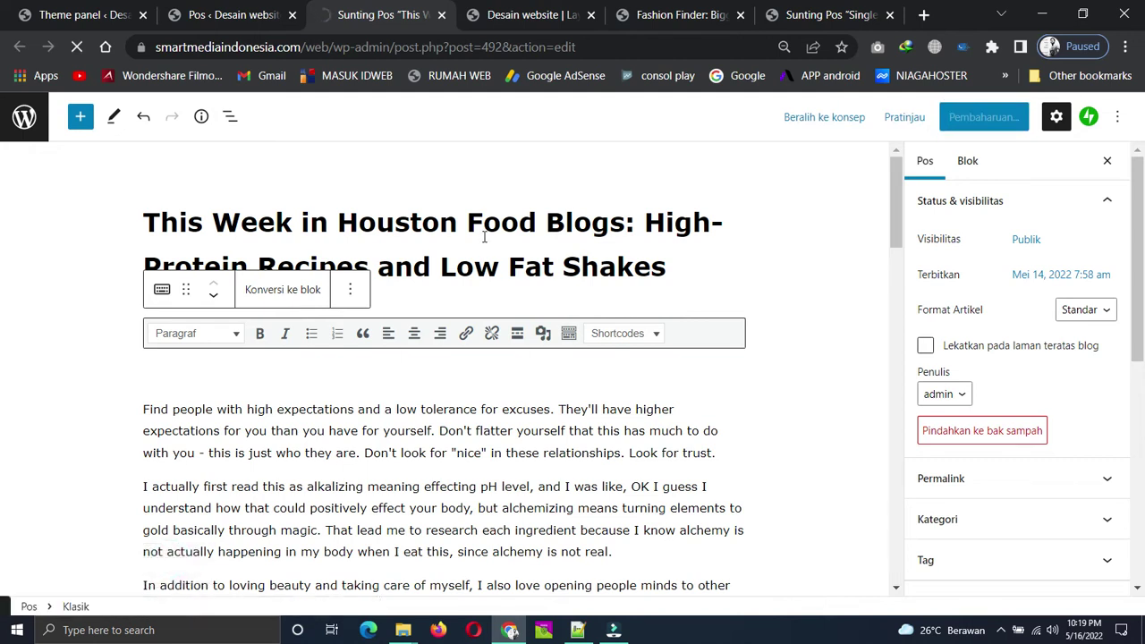
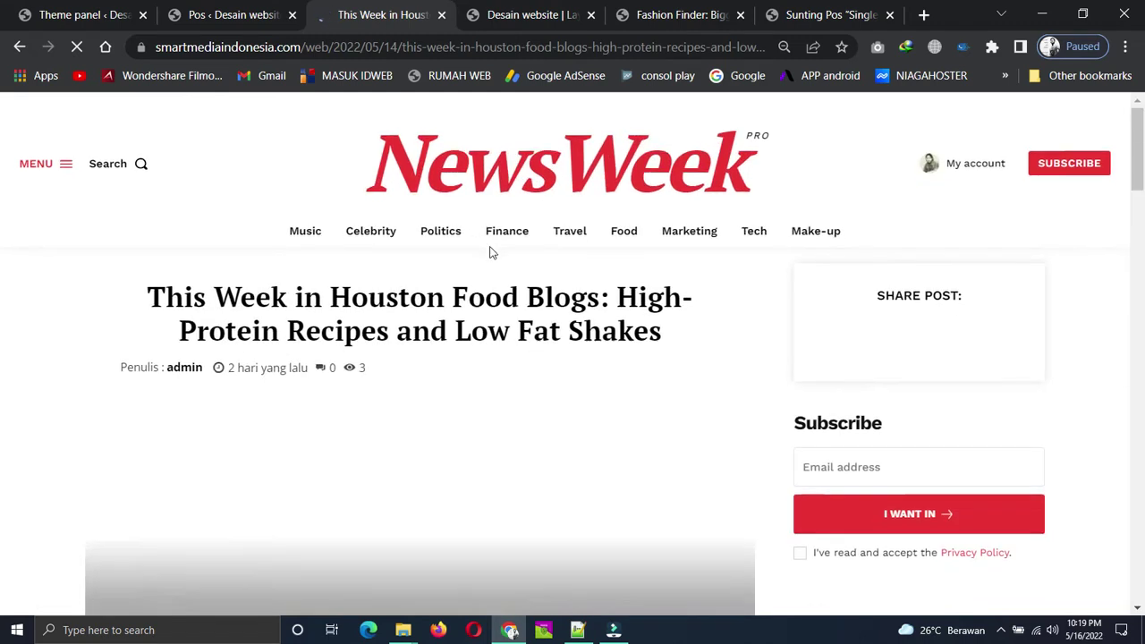
- Review the published article from its header image through the body text to the lower banner, and reload the page
scroll(542, 288, "down", 7)
scroll(541, 289, "down", 2)
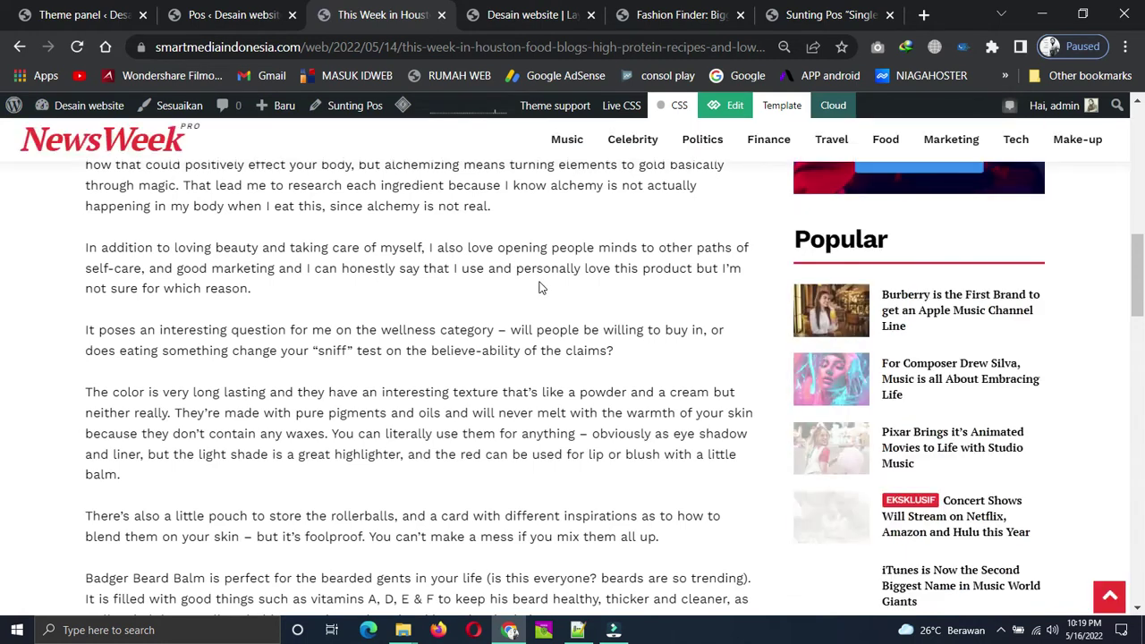
scroll(480, 271, "down", 9)
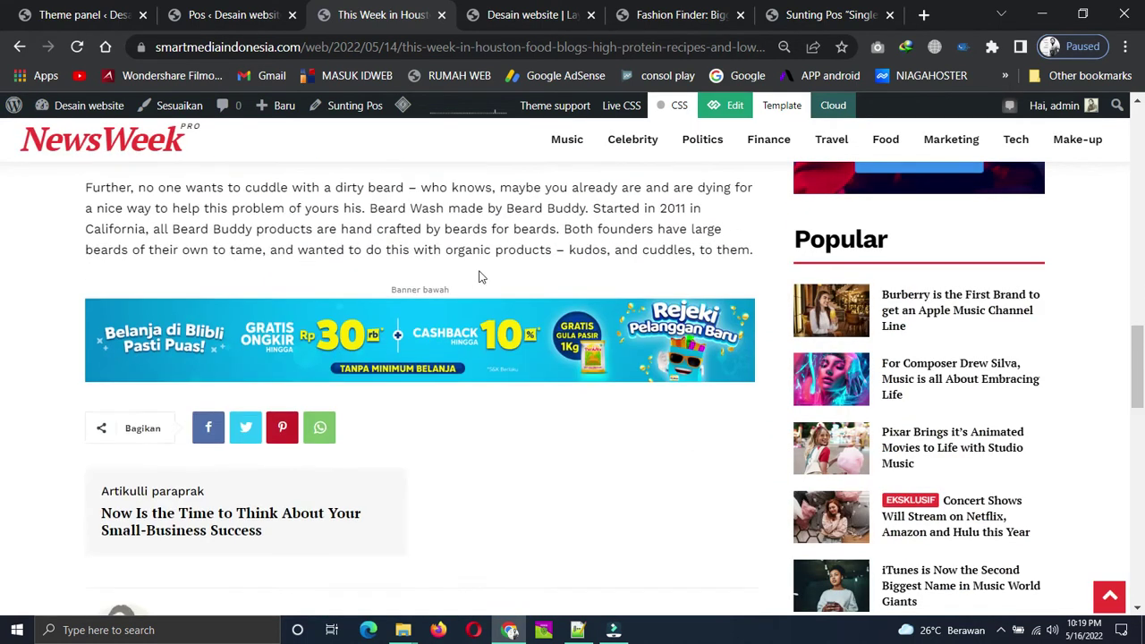
scroll(477, 276, "up", 12)
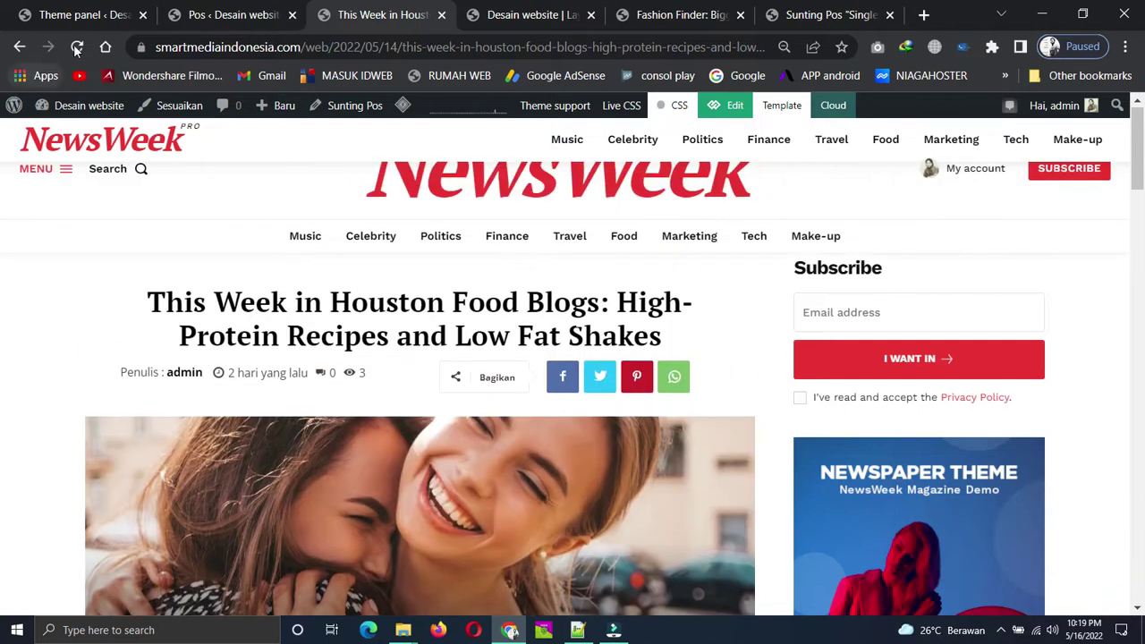
left_click(77, 47)
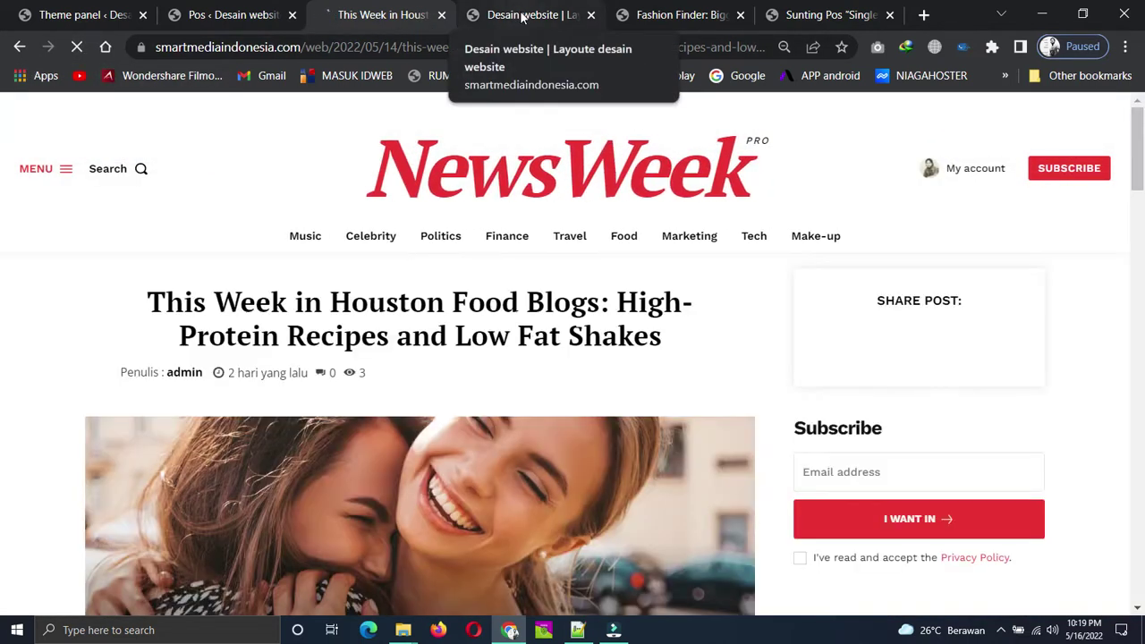
scroll(499, 412, "down", 10)
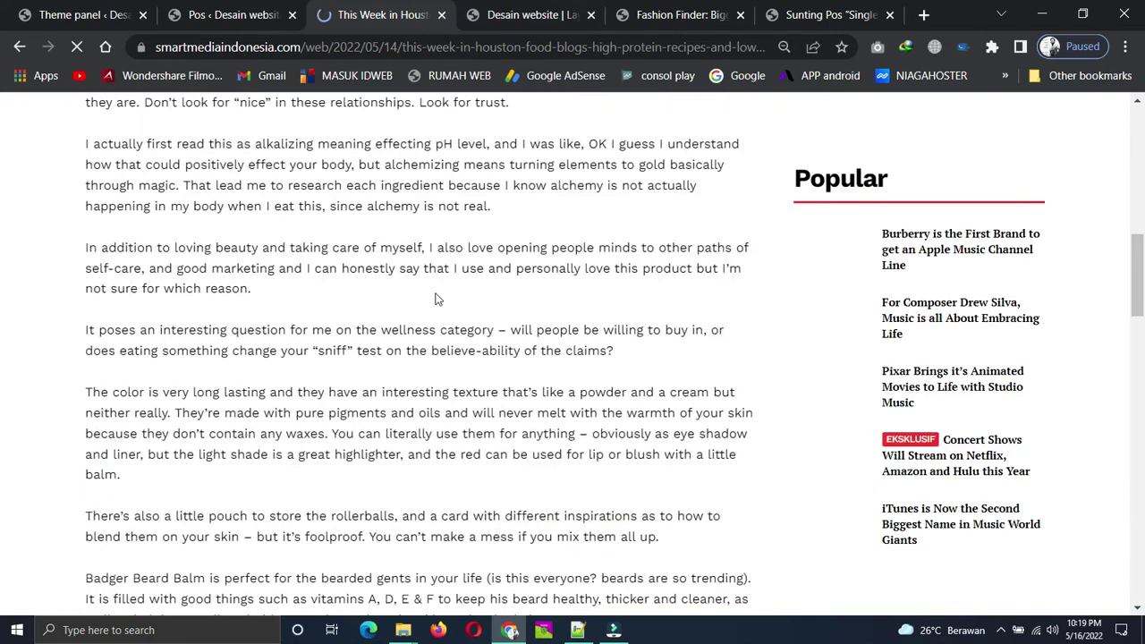
- Open the post "Moroccan Salmon with Garlic Mayonnaise is Common in Southern Spain" from the posts list for editing in a new tab
left_click(234, 15)
scroll(259, 501, "down", 6)
mouse_move(204, 284)
right_click(200, 402)
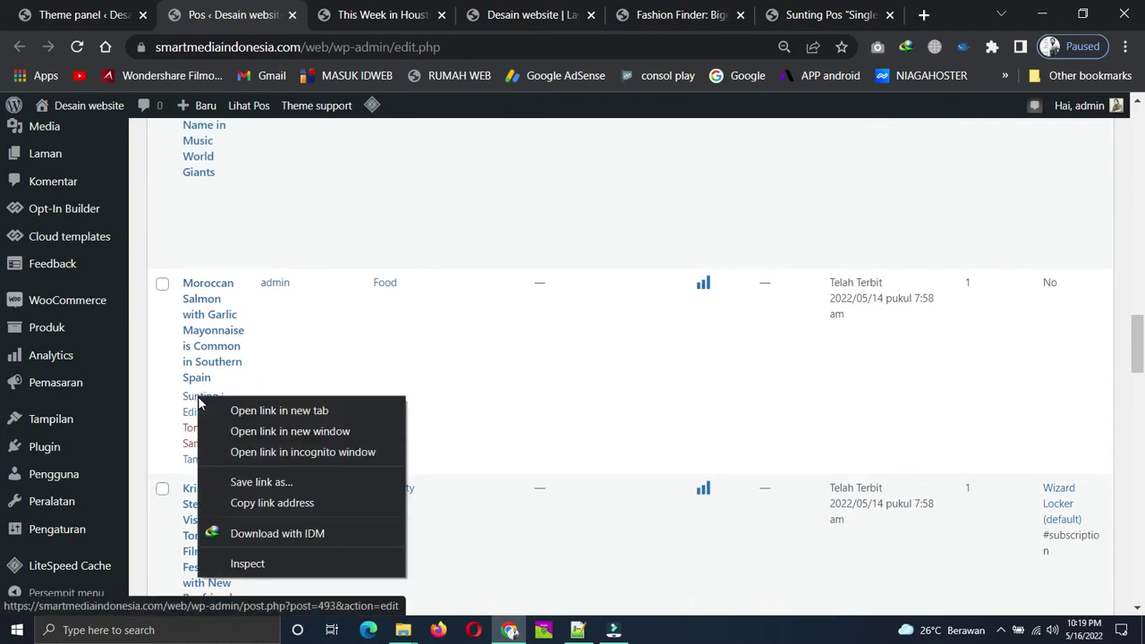
left_click(305, 410)
left_click(455, 18)
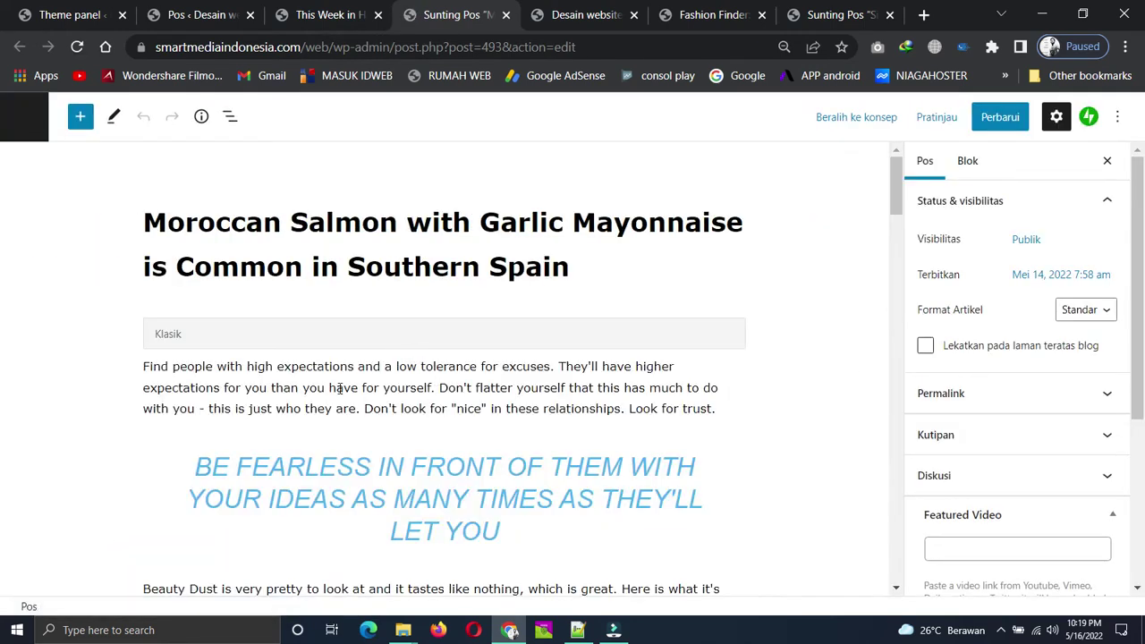
- Convert the Classic block with the Moroccan Salmon article text into individual blocks
left_click(340, 387)
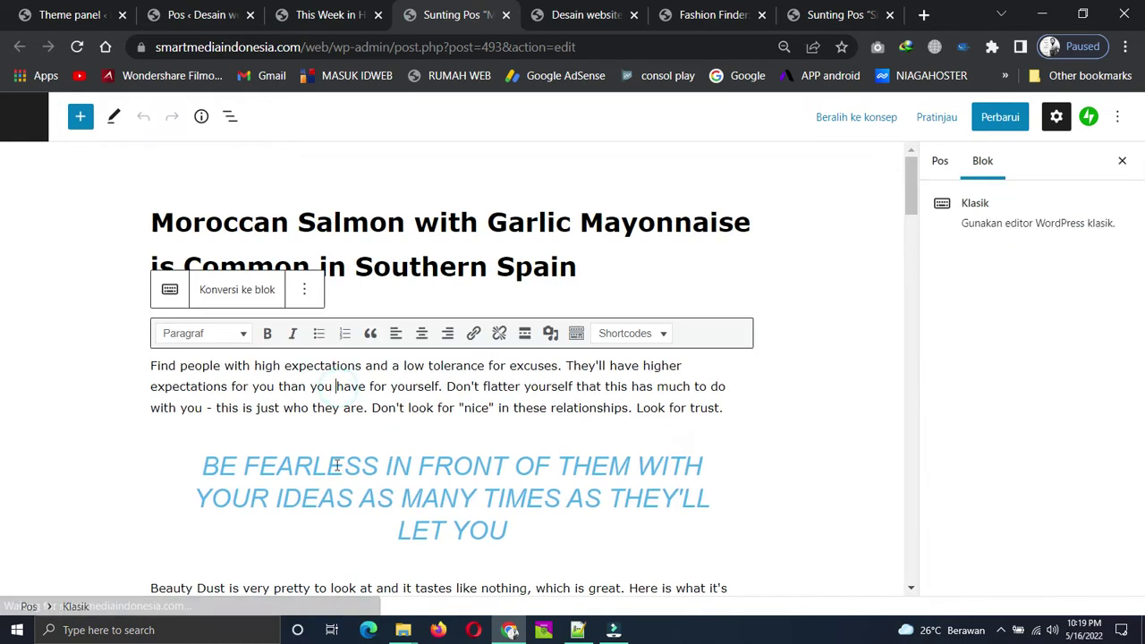
left_click(152, 370)
key("ctrl+a")
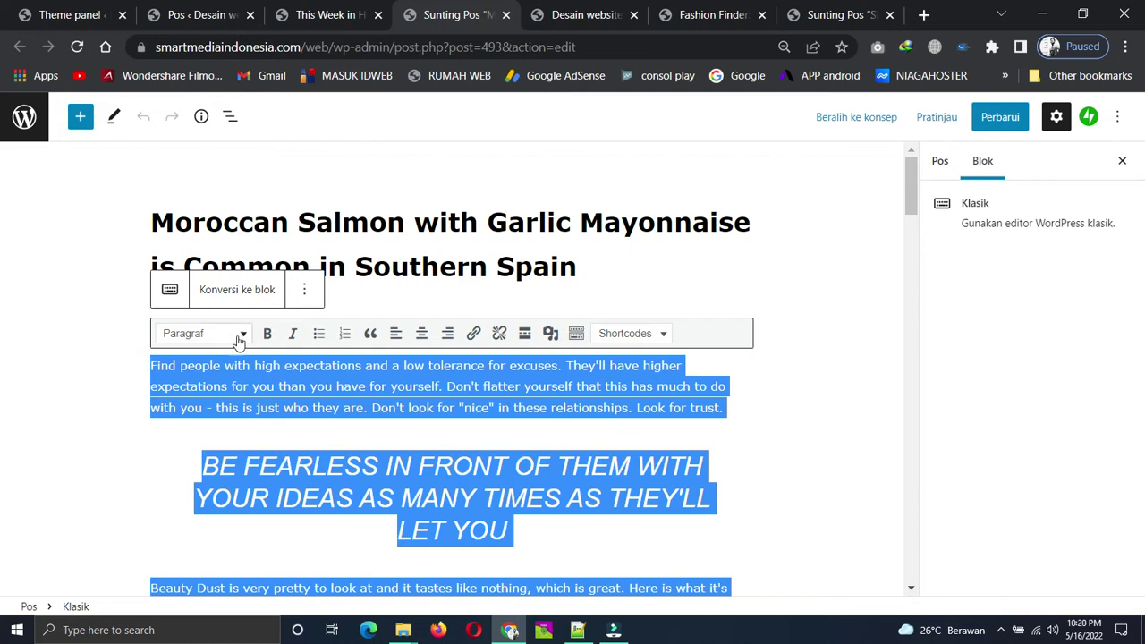
left_click(224, 290)
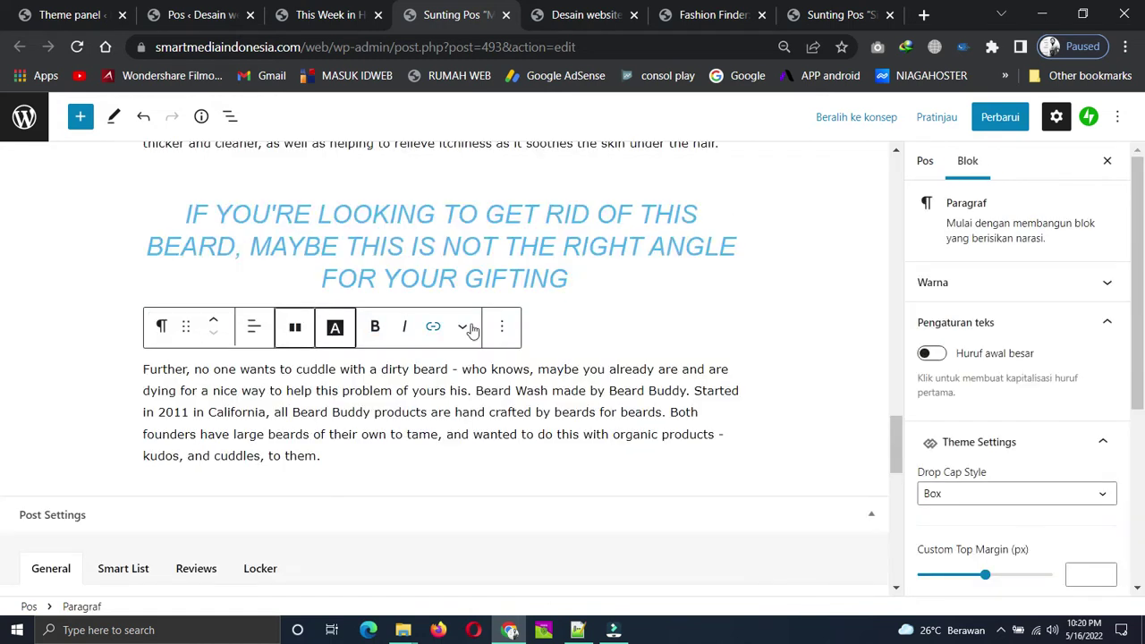
- Insert an empty paragraph block after the paragraph that begins "It poses an interesting question for me on the wellness category"
scroll(465, 403, "up", 4)
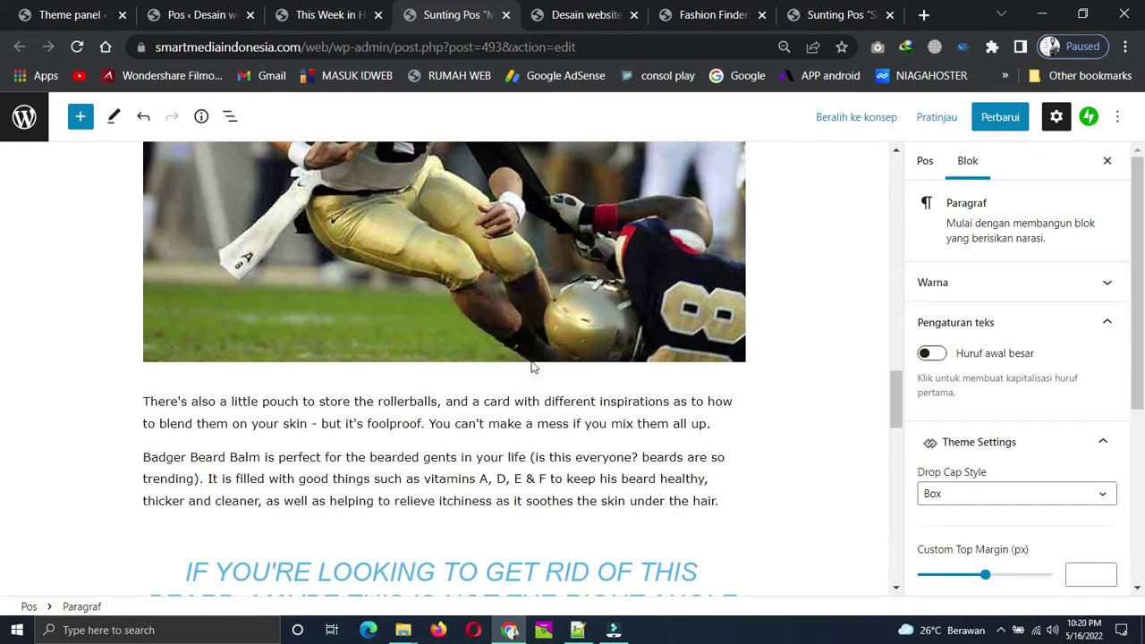
scroll(447, 421, "up", 7)
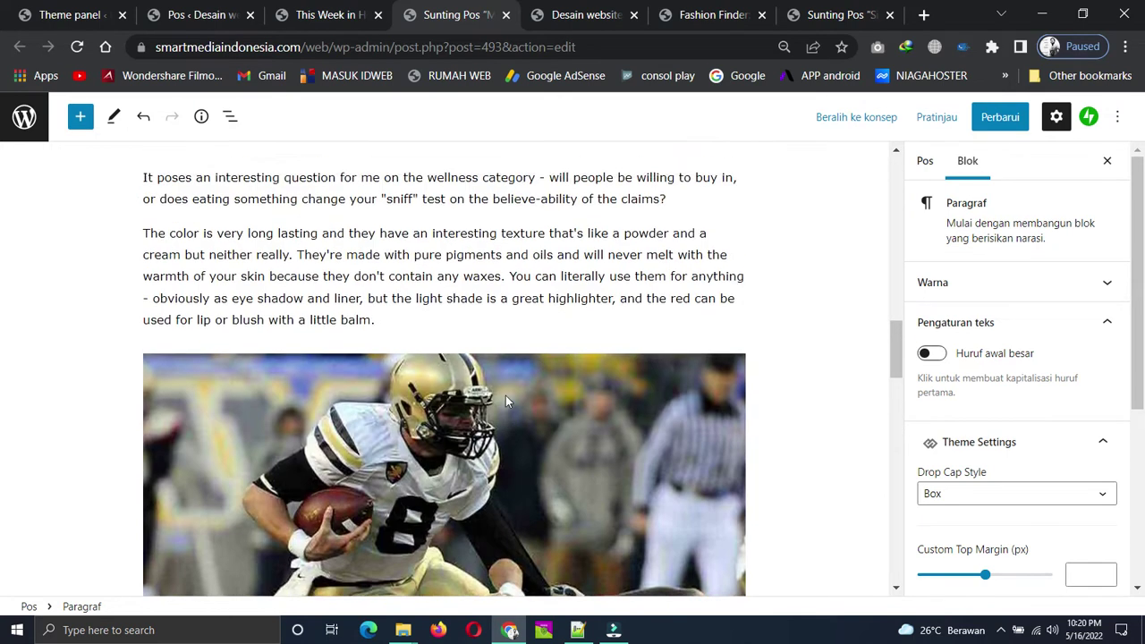
left_click(451, 443)
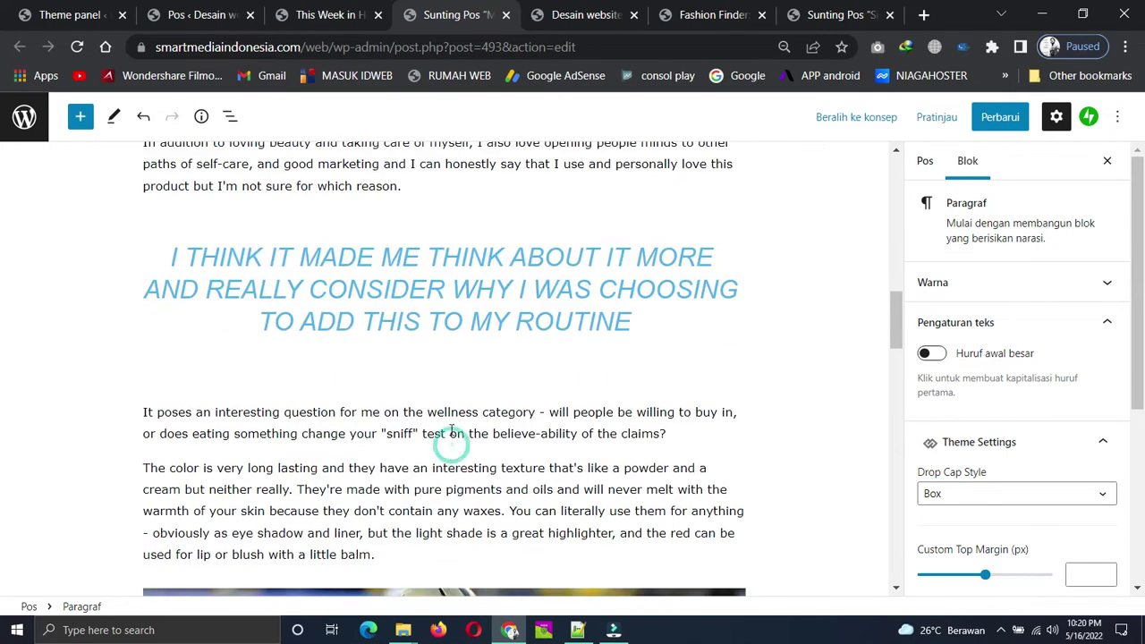
left_click(580, 411)
scroll(616, 366, "up", 3)
left_click(499, 326)
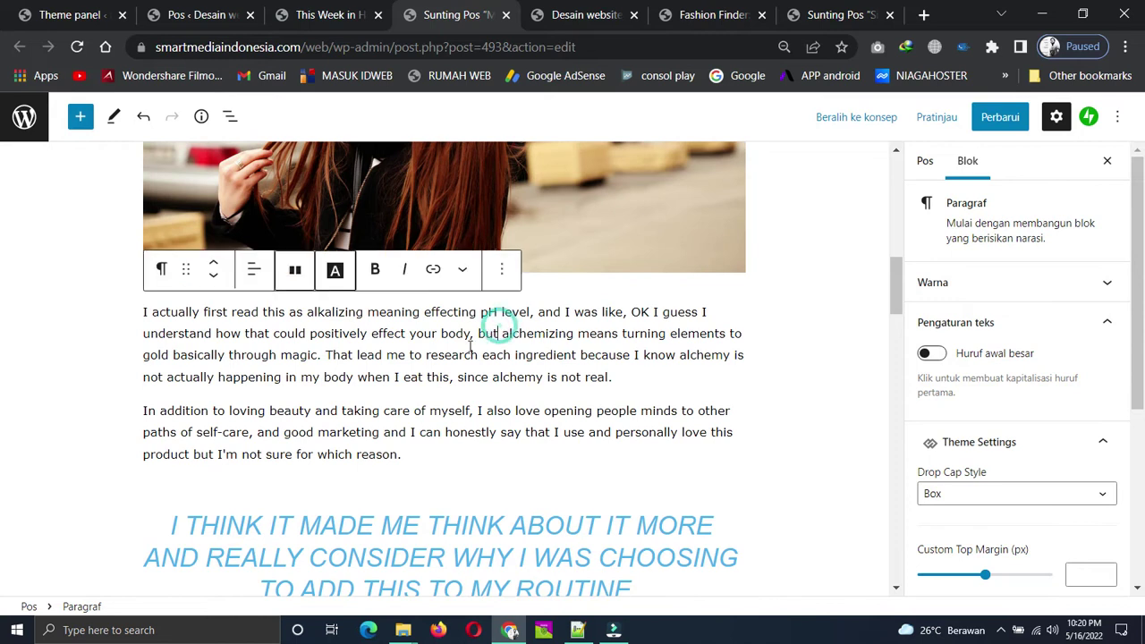
scroll(498, 326, "down", 5)
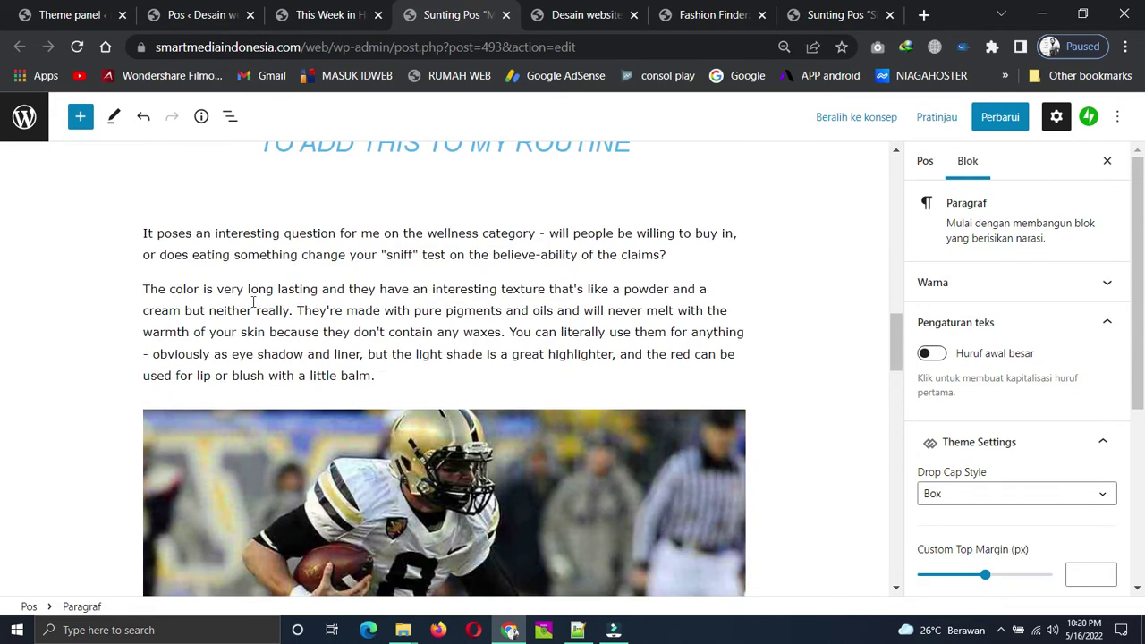
left_click(667, 256)
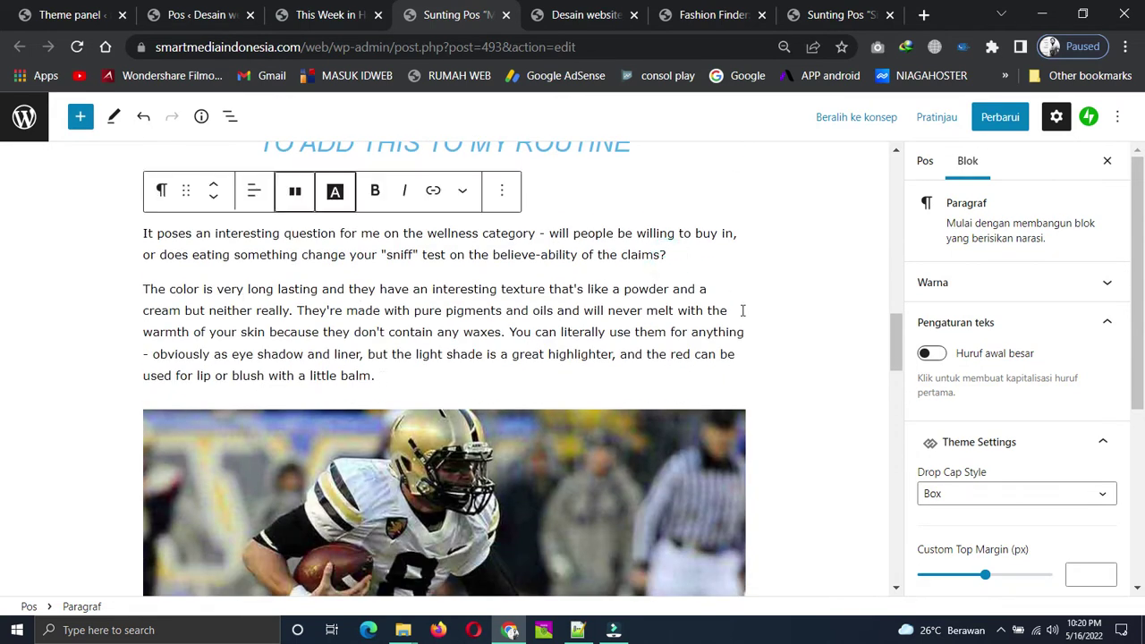
key("Return")
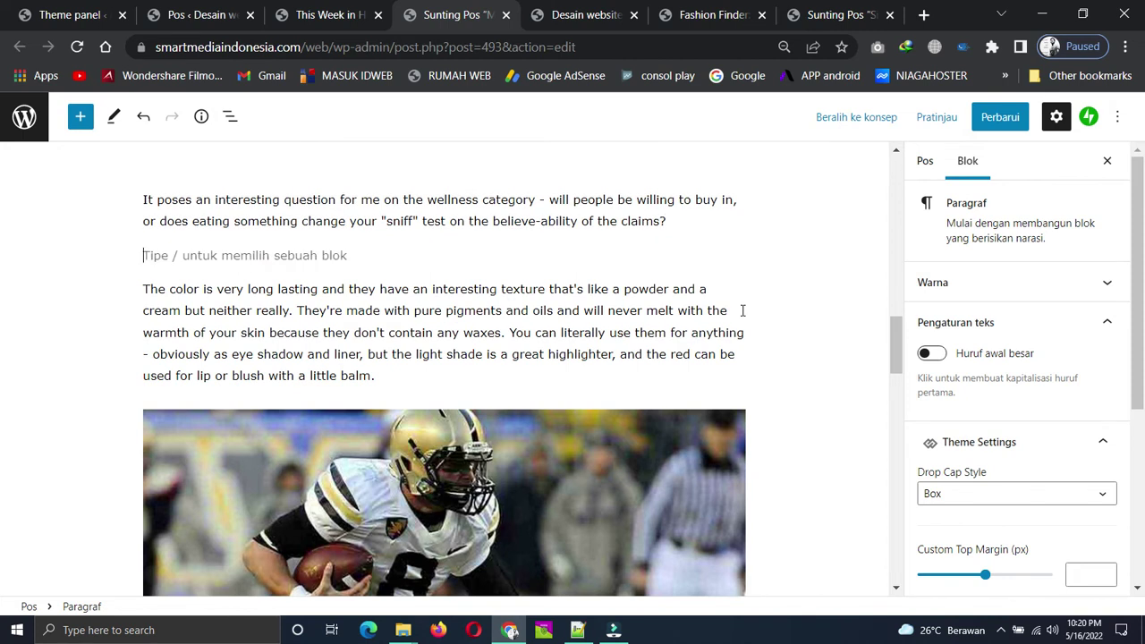
key("BackSpace")
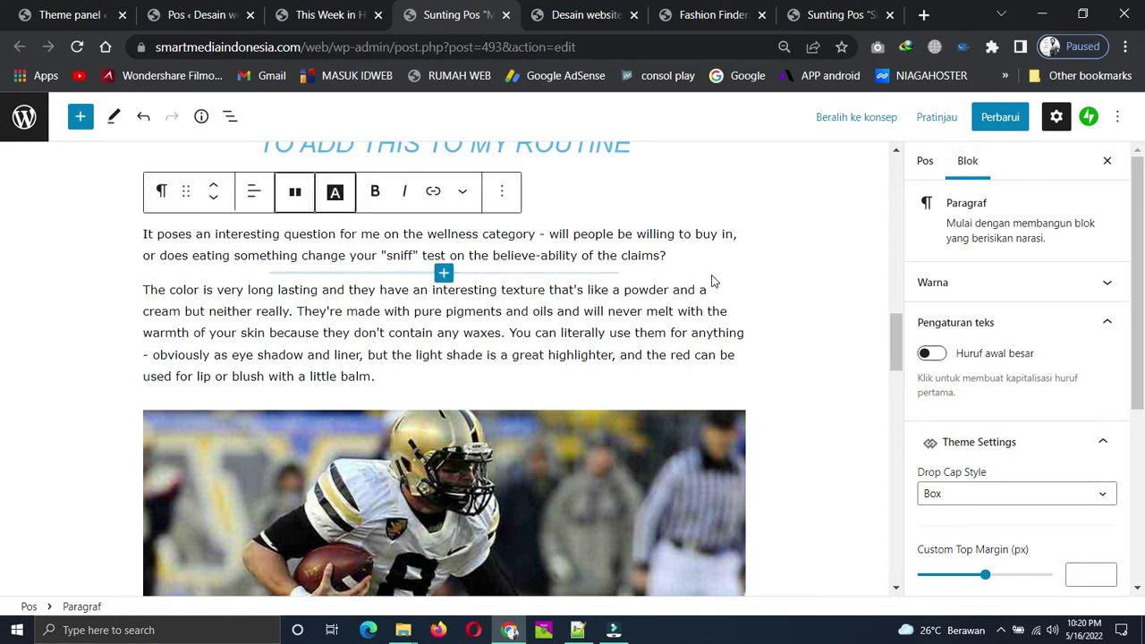
key("Return")
- Insert an empty paragraph block after the paragraph that ends "since alchemy is not real"
scroll(689, 296, "up", 3)
scroll(675, 301, "up", 3)
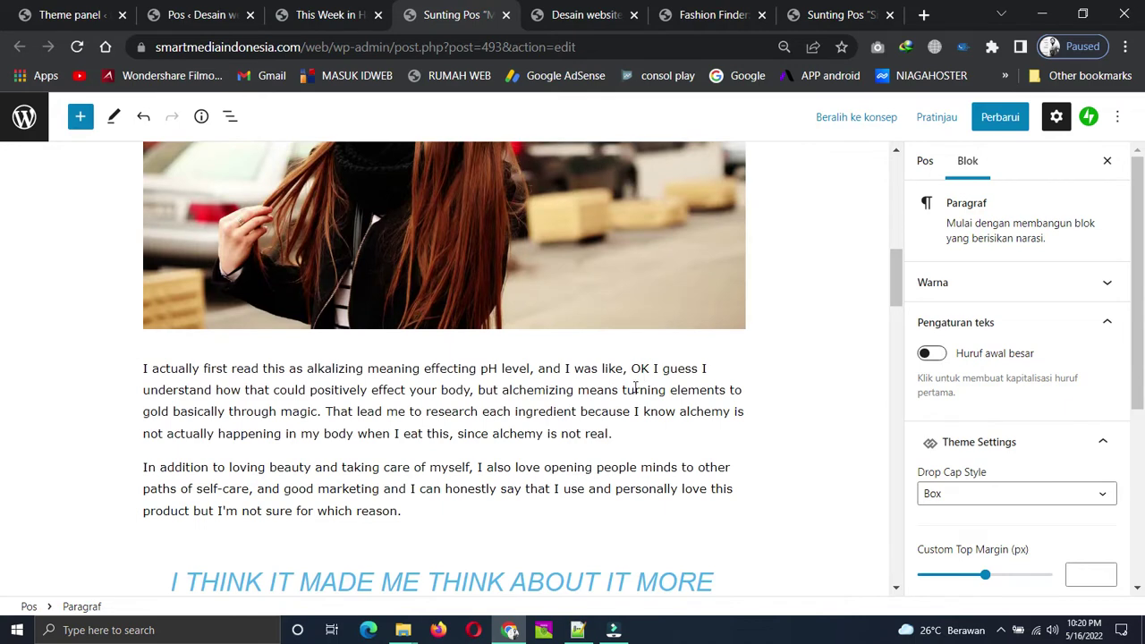
left_click(620, 433)
key("Return")
- Insert a custom HTML block (HTML Khusus) between the "Beauty Dust" paragraph and the photo of the woman in the black hat
scroll(698, 393, "up", 10)
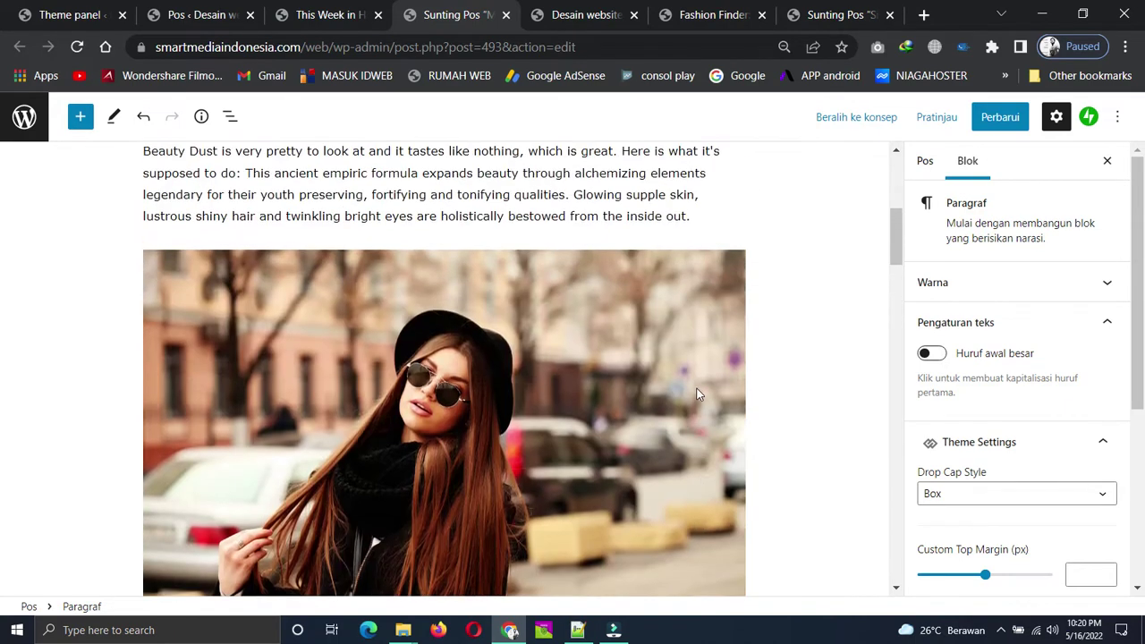
scroll(698, 394, "down", 4)
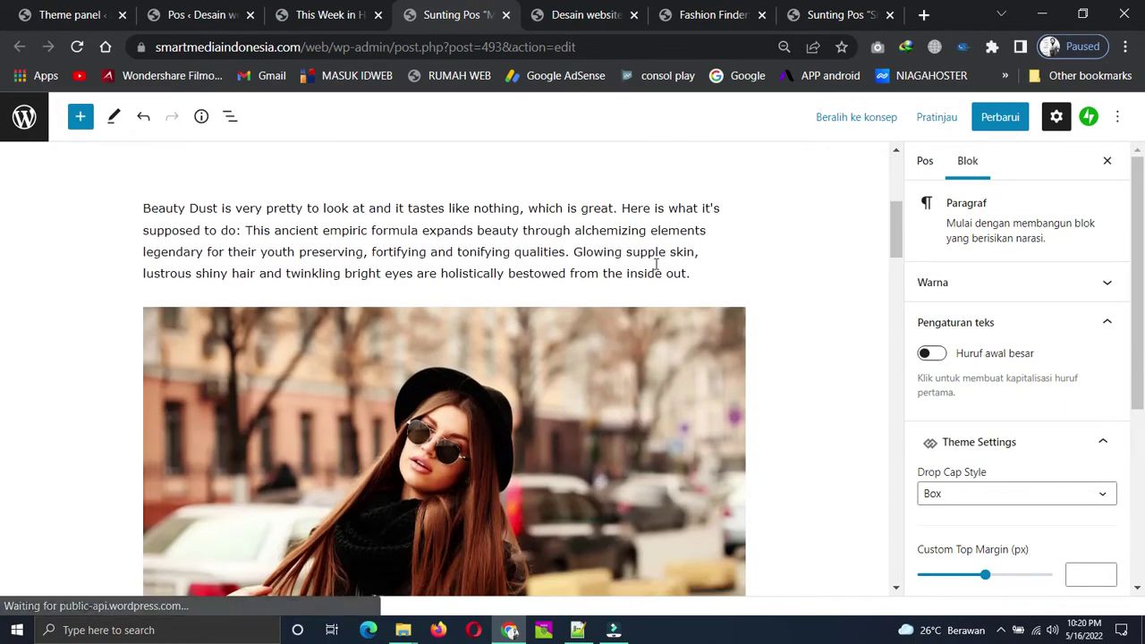
scroll(660, 259, "up", 2)
left_click(745, 313)
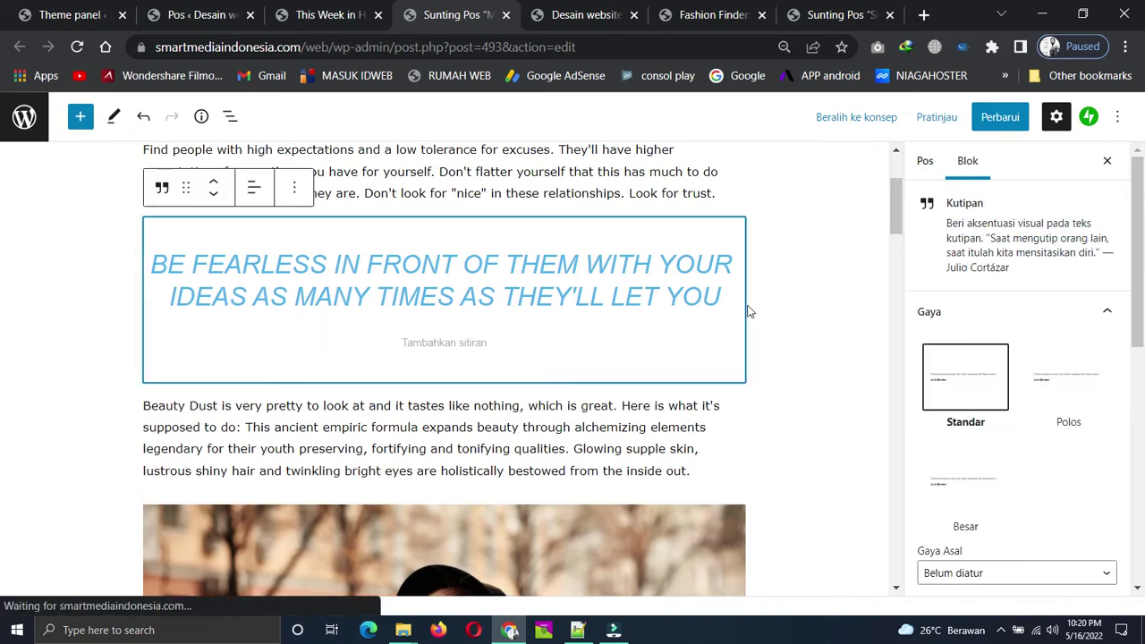
left_click(777, 357)
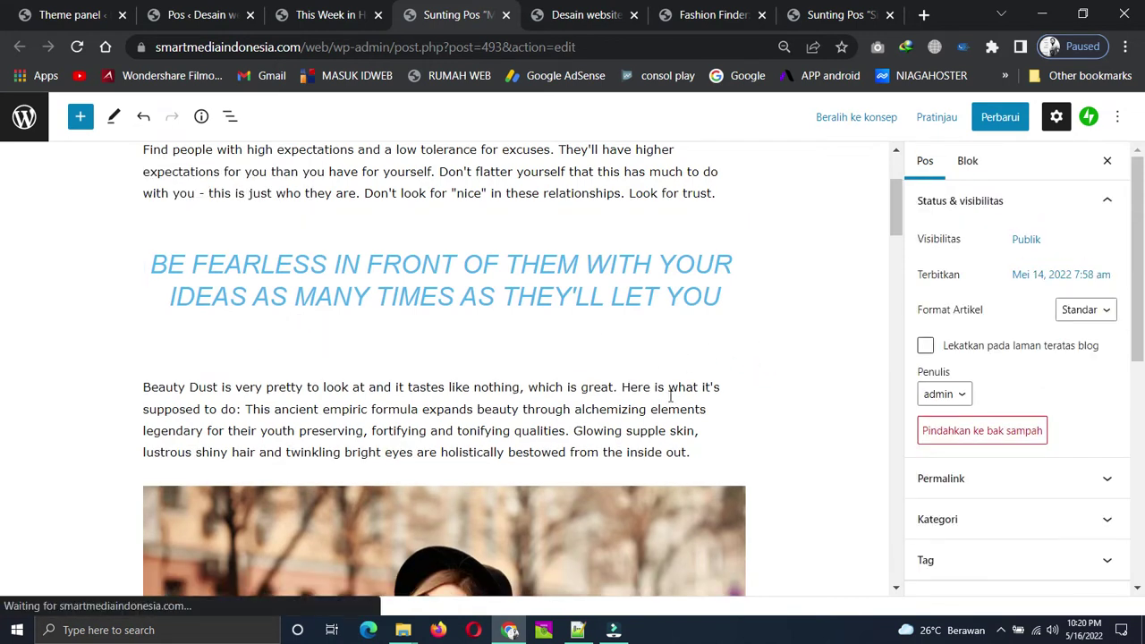
left_click(710, 455)
key("Return")
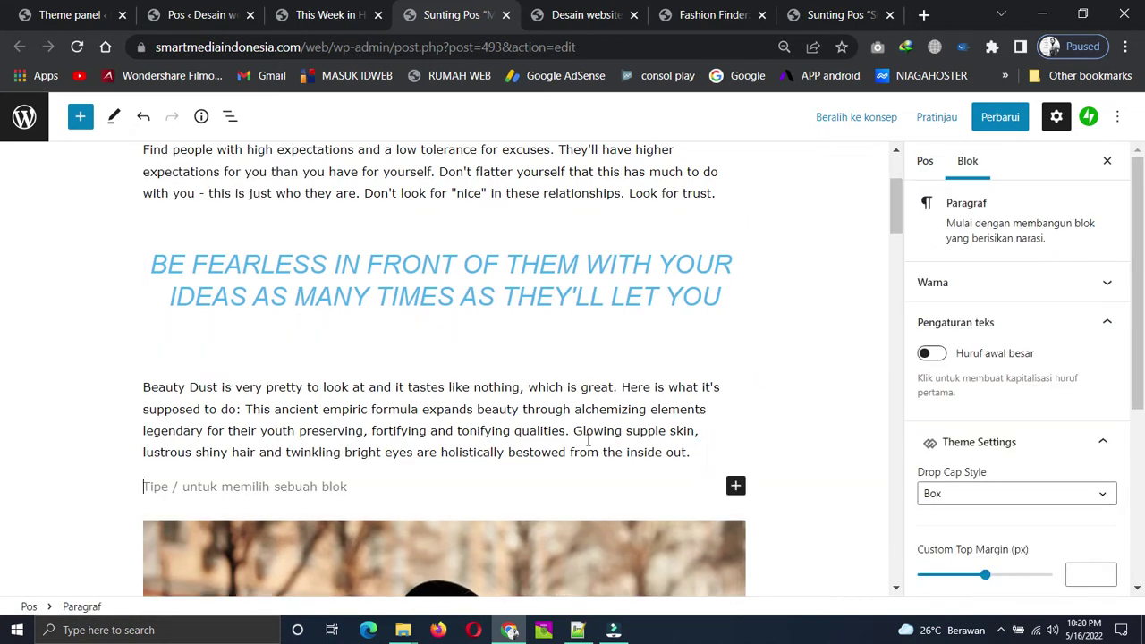
left_click(442, 489)
left_click(736, 486)
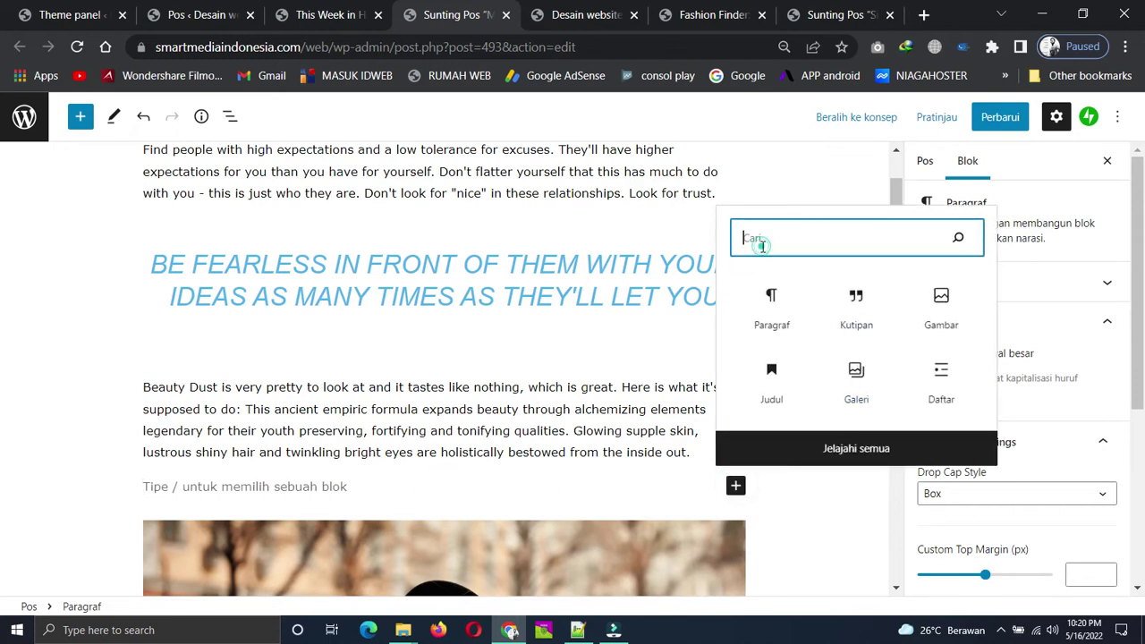
type("html")
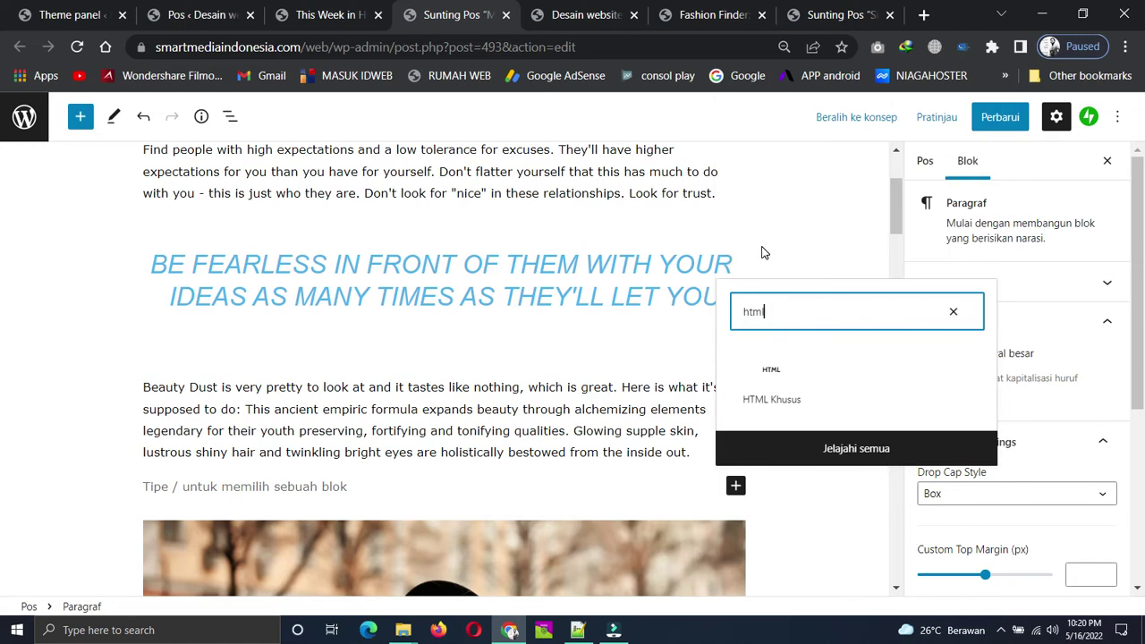
left_click(776, 381)
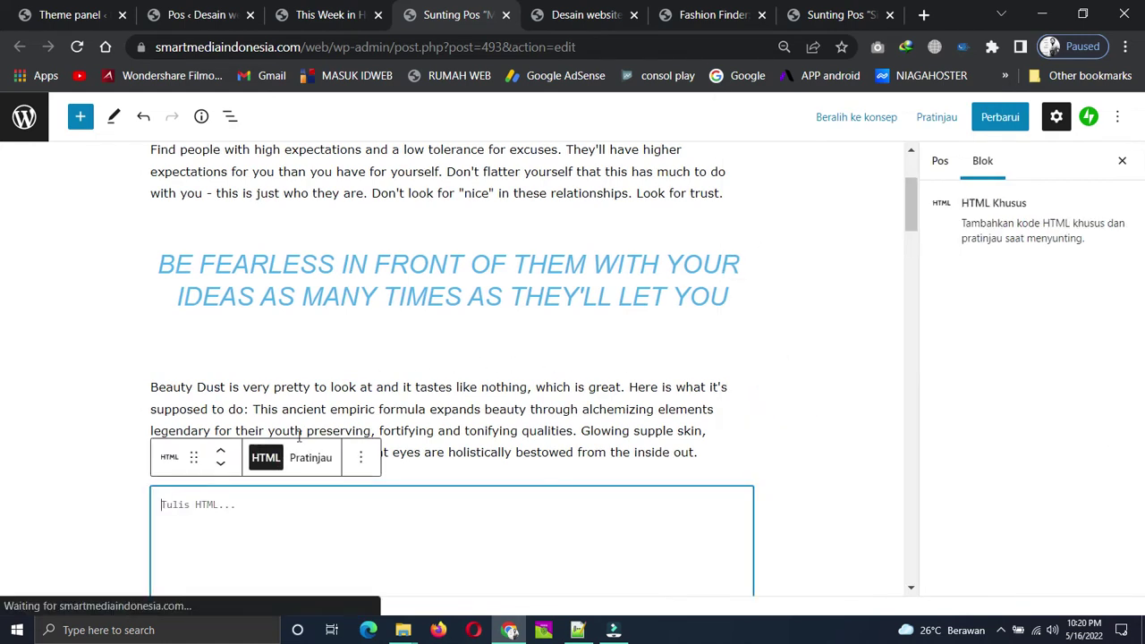
left_click(283, 508)
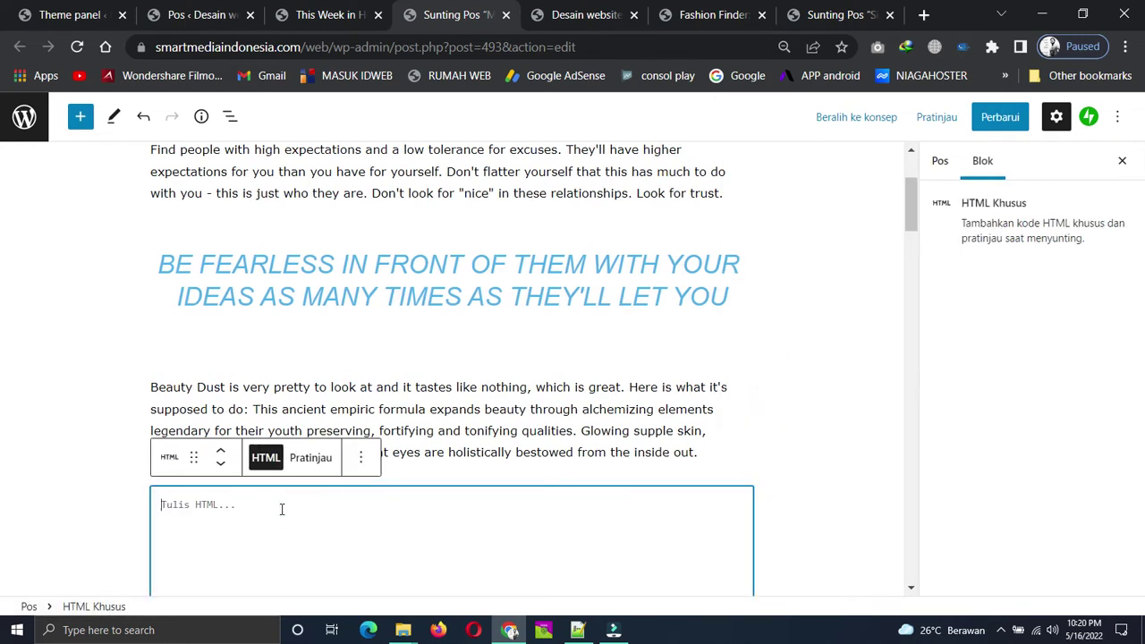
key("ctrl+v")
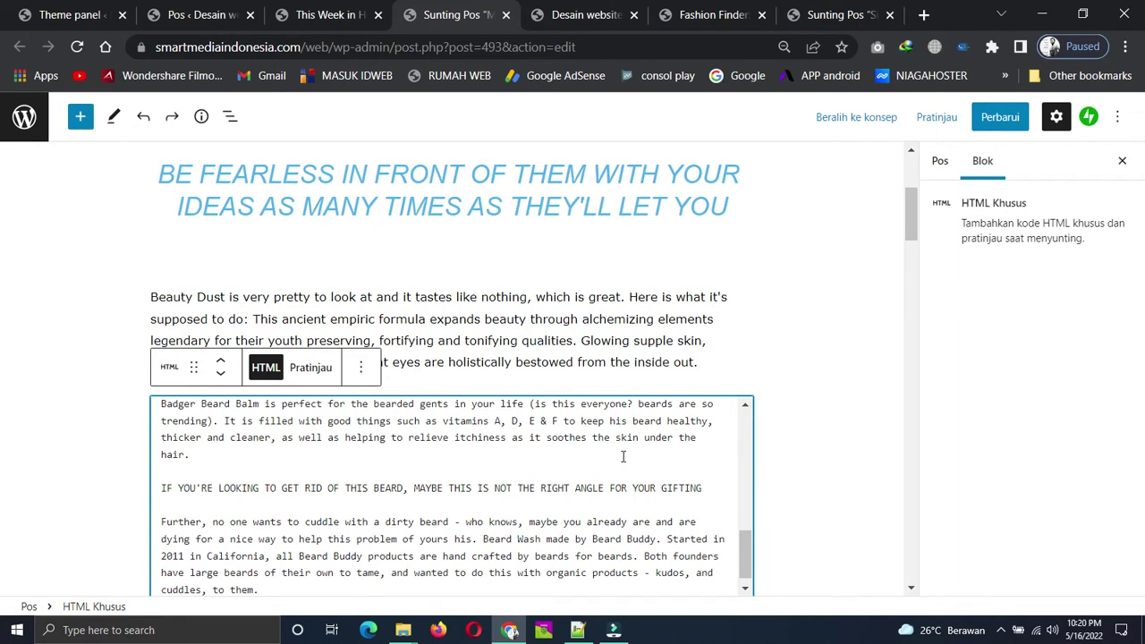
key("ctrl+a")
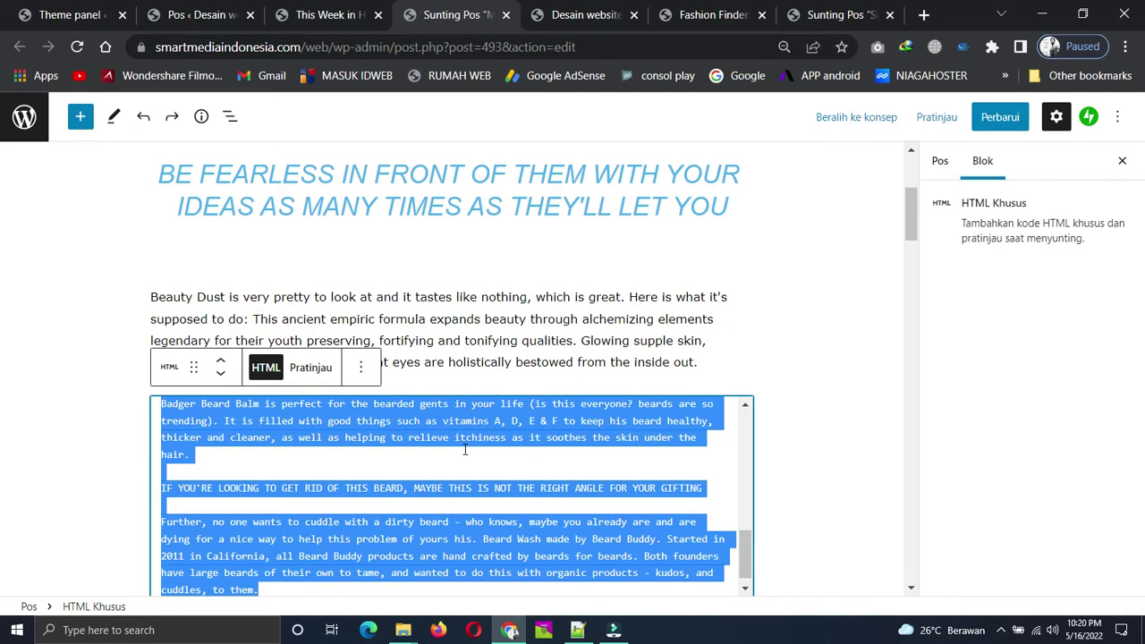
key("BackSpace")
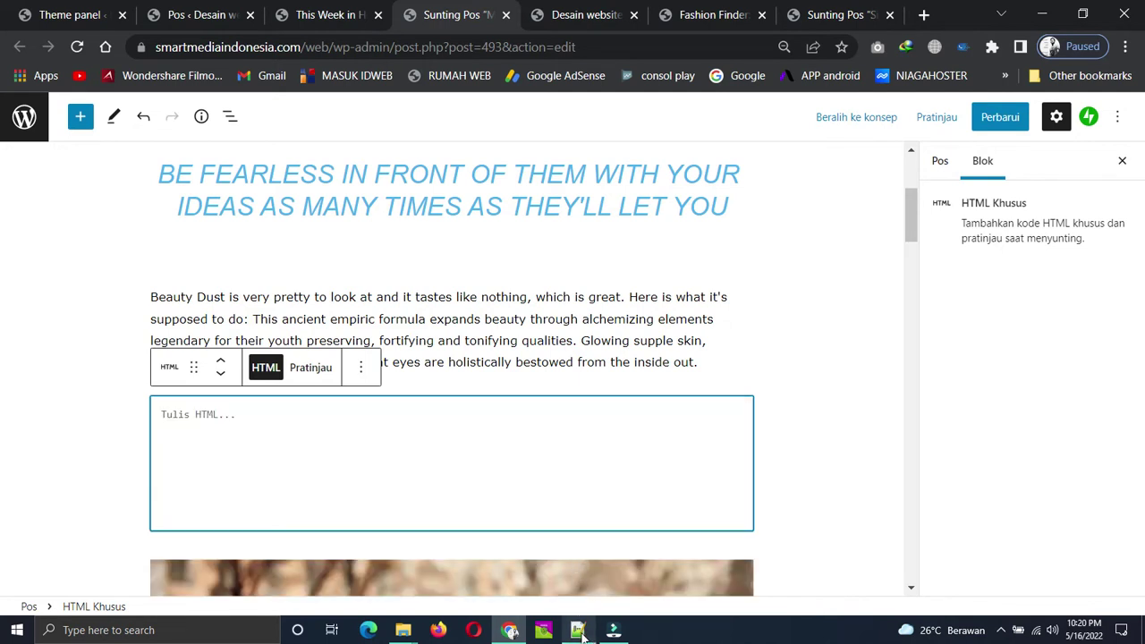
- Switch to Notepad++ and copy the full img tag for 24des-desk-zona-member-ongkir30rb-1.jpg on line 3
key("alt+Tab")
right_click(217, 114)
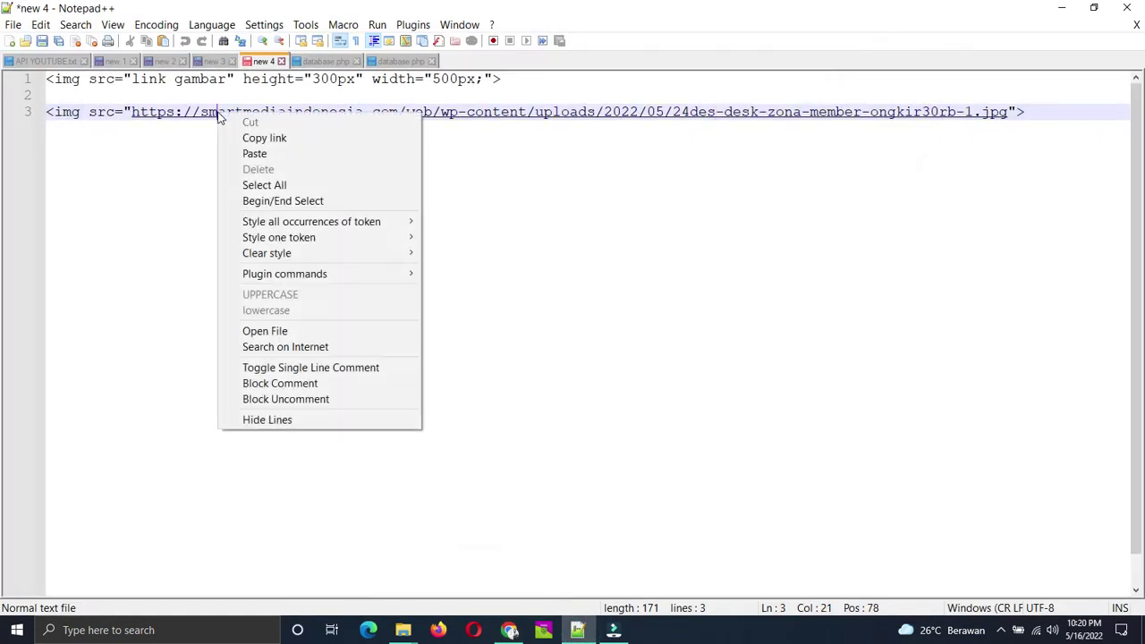
left_click(141, 146)
left_click(49, 111)
key("shift+End")
key("ctrl+c")
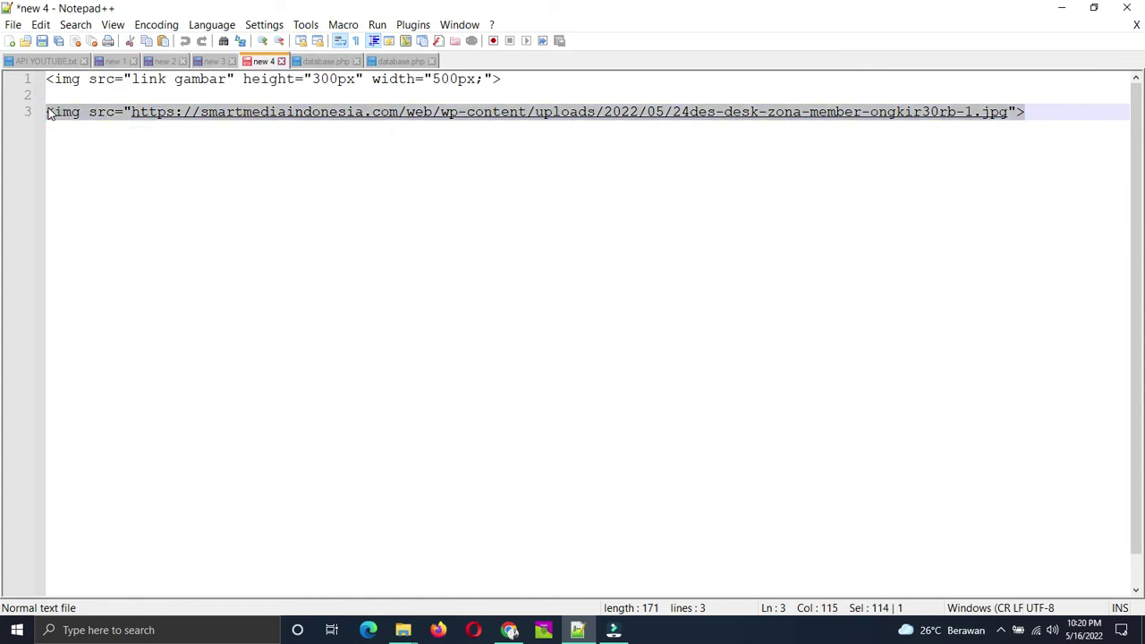
- Return to the post editor in Chrome and paste the copied banner img tag into the empty custom HTML block
left_click(1062, 8)
left_click(278, 430)
key("ctrl+v")
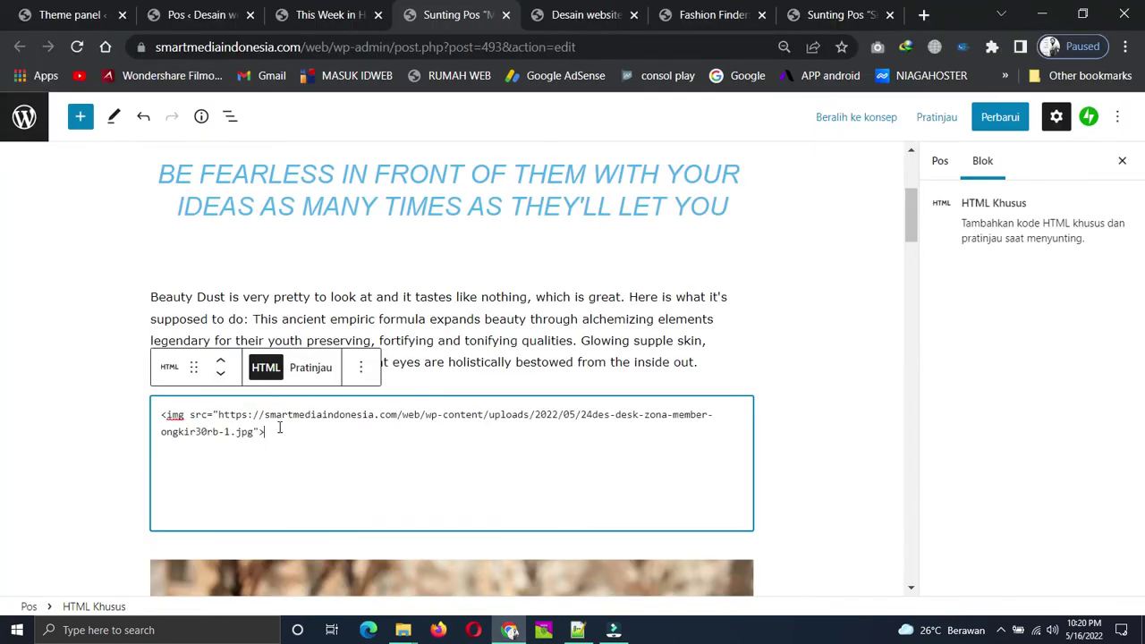
- Update the Moroccan Salmon post and open its published page in a new browser tab
left_click(809, 402)
left_click(999, 116)
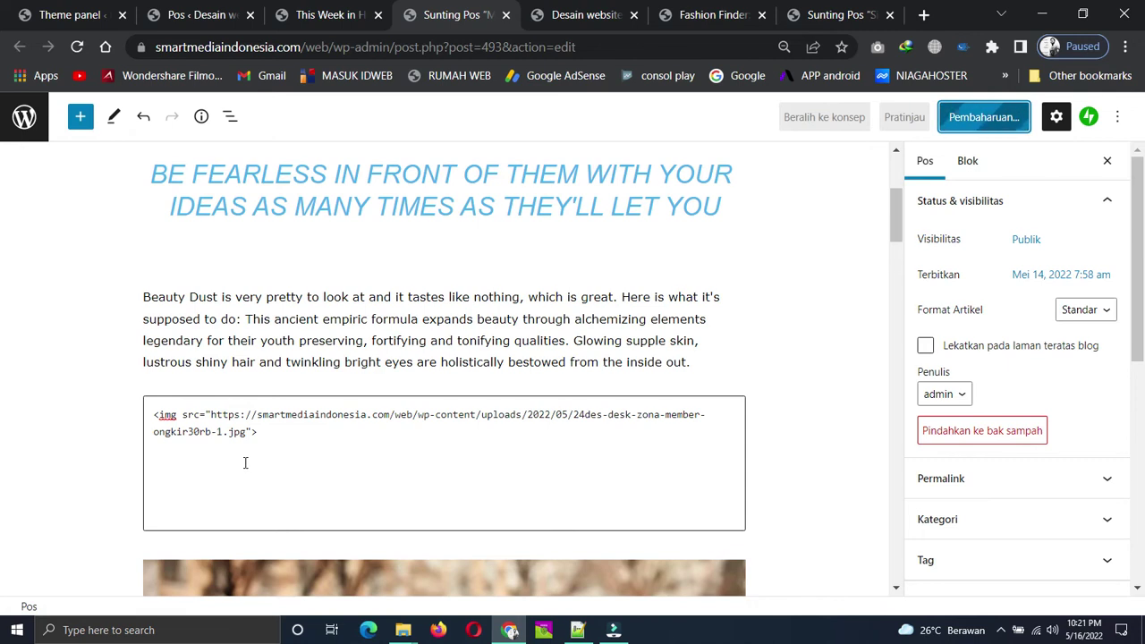
right_click(157, 565)
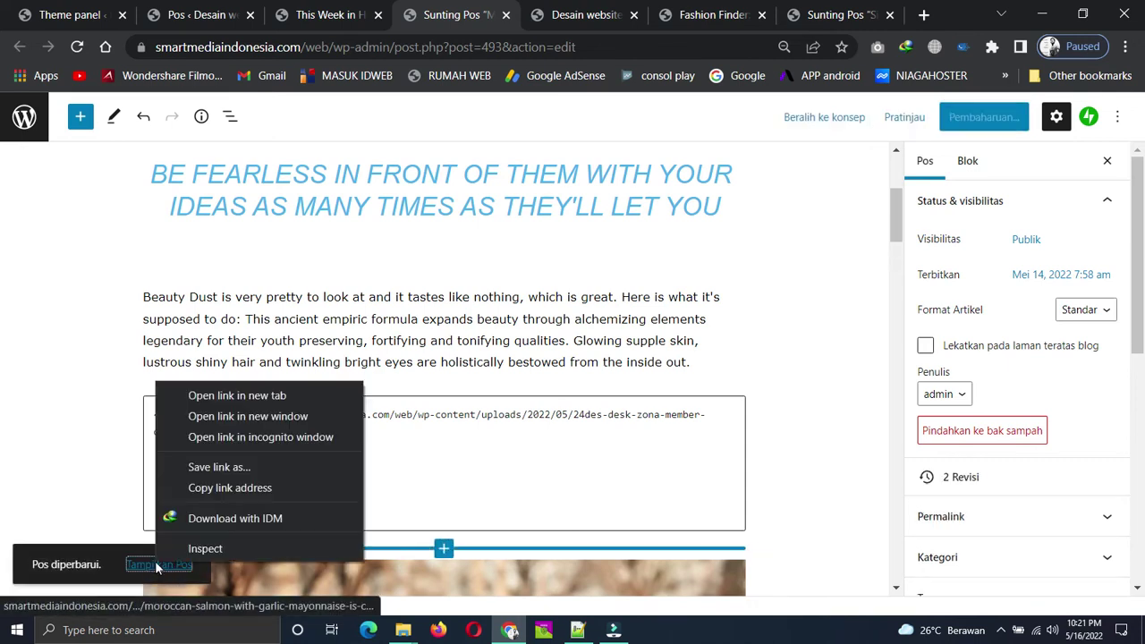
left_click(239, 395)
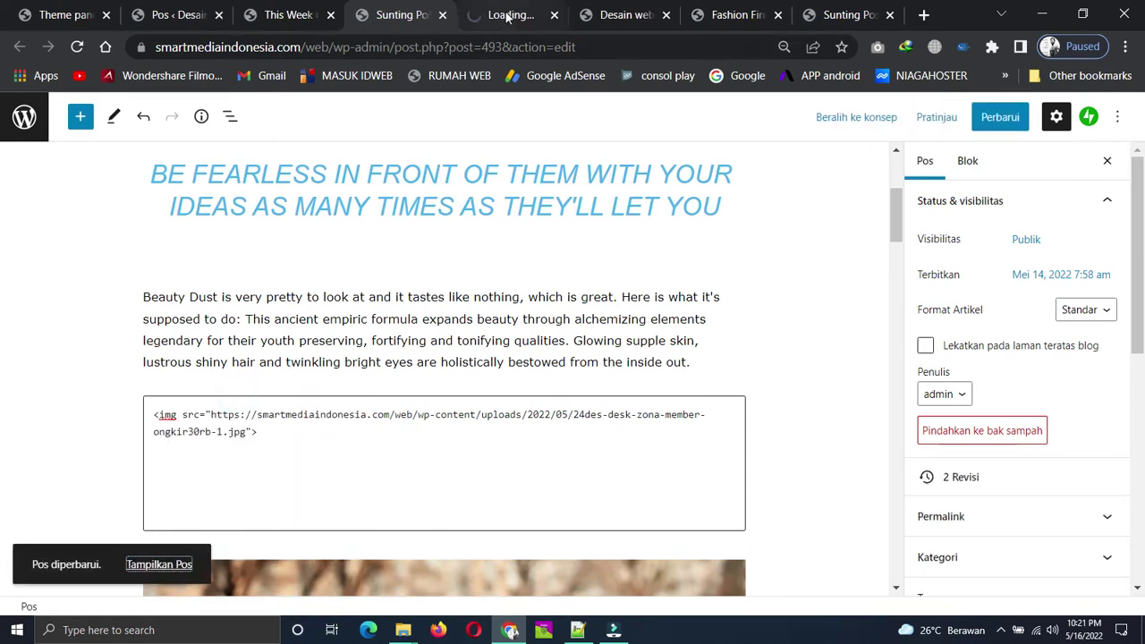
left_click(510, 15)
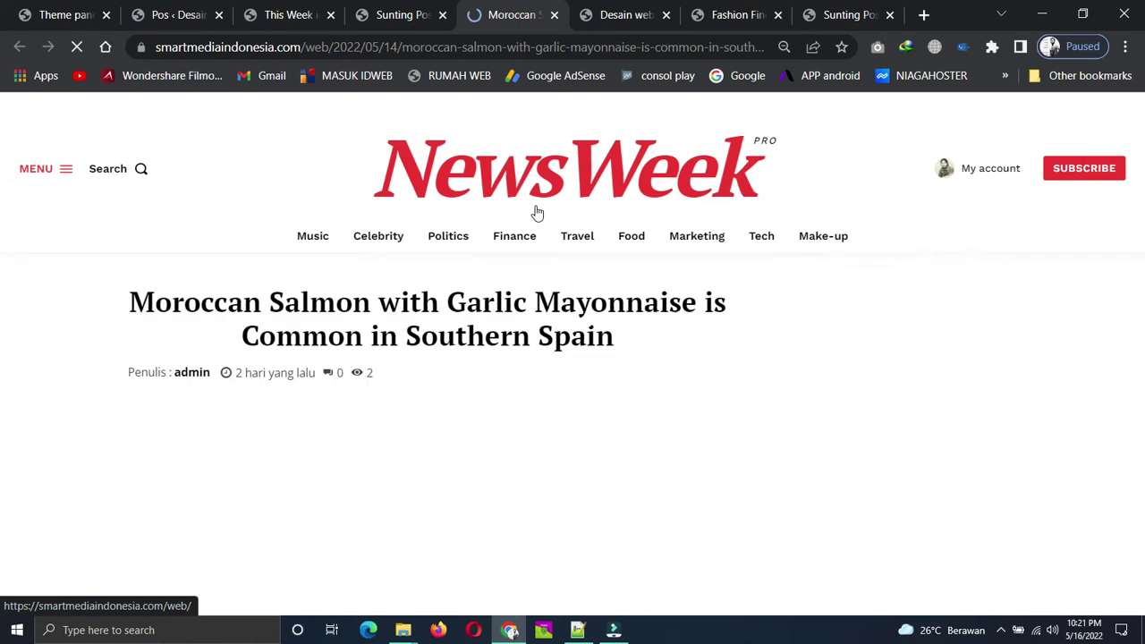
- Review the published Moroccan Salmon article, checking the banner under the header image, the one within the text and the lower one
scroll(593, 413, "down", 10)
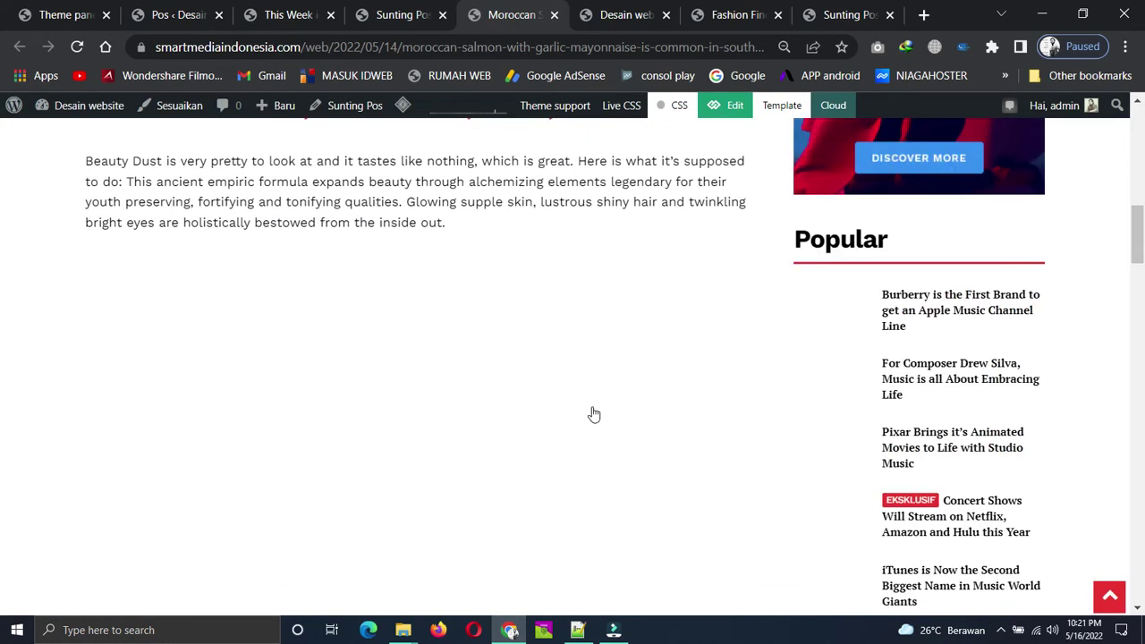
scroll(453, 308, "down", 15)
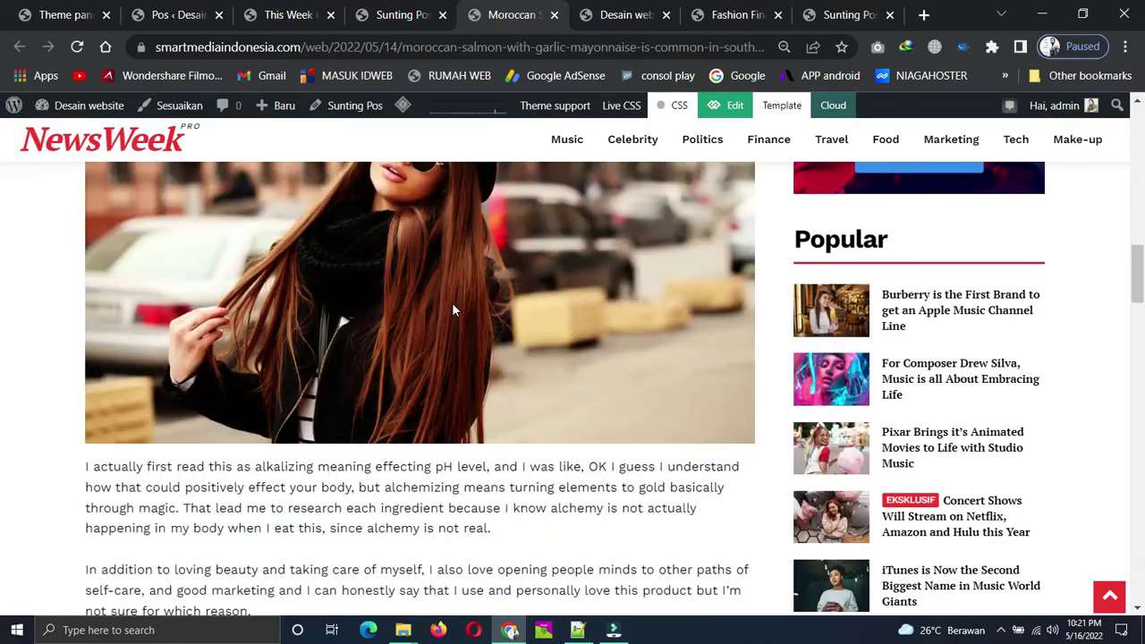
scroll(453, 313, "down", 8)
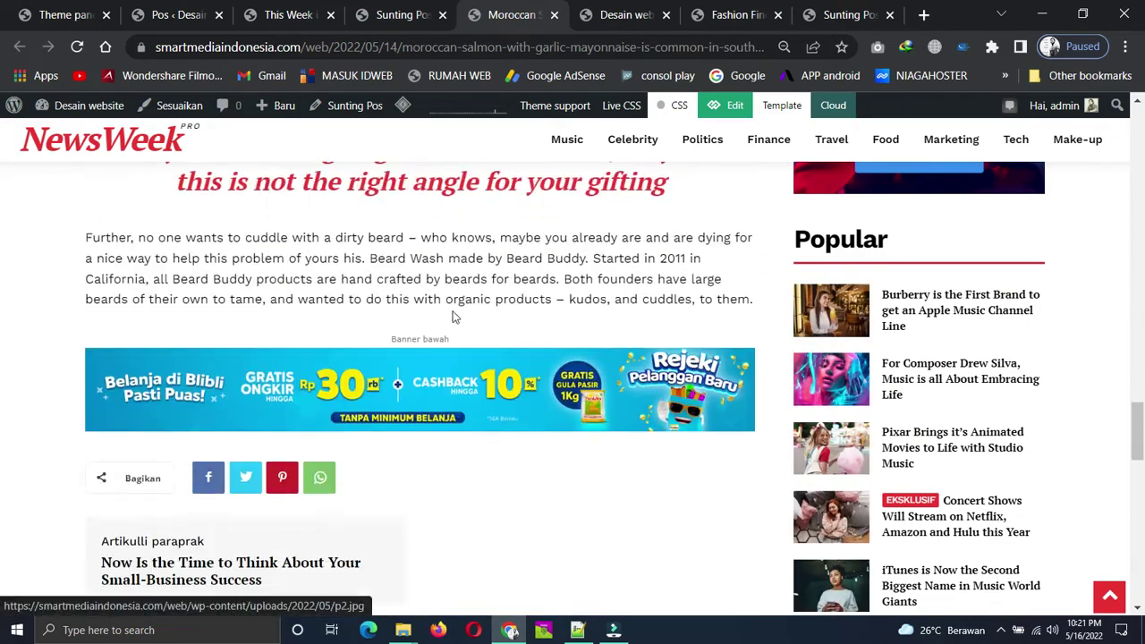
scroll(453, 321, "up", 14)
scroll(463, 344, "up", 10)
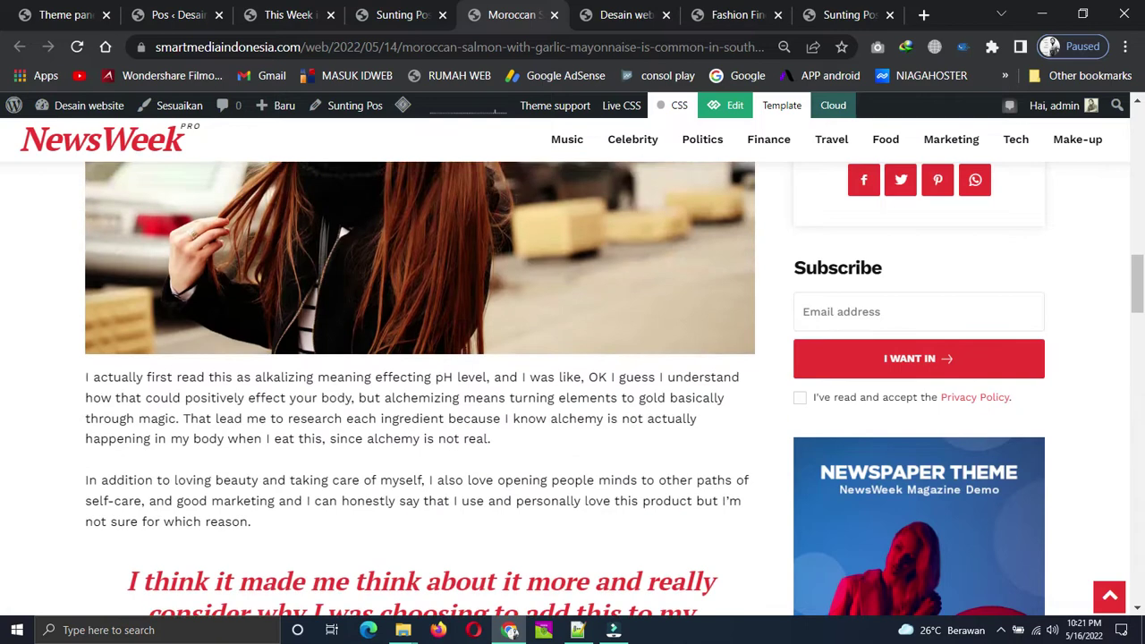
scroll(463, 349, "up", 4)
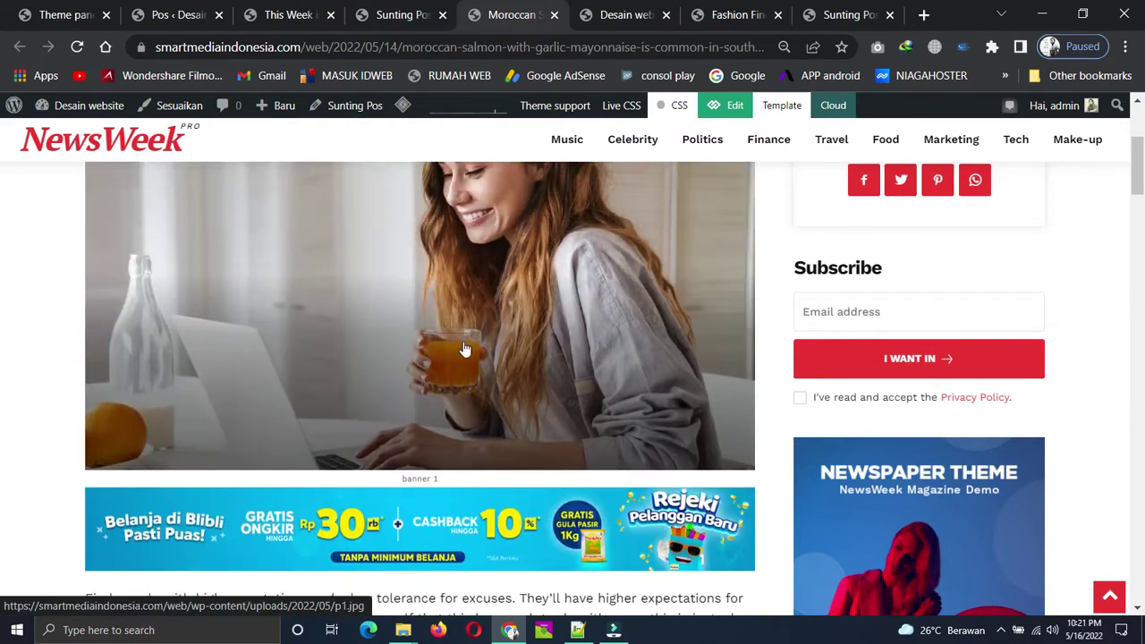
scroll(464, 347, "down", 7)
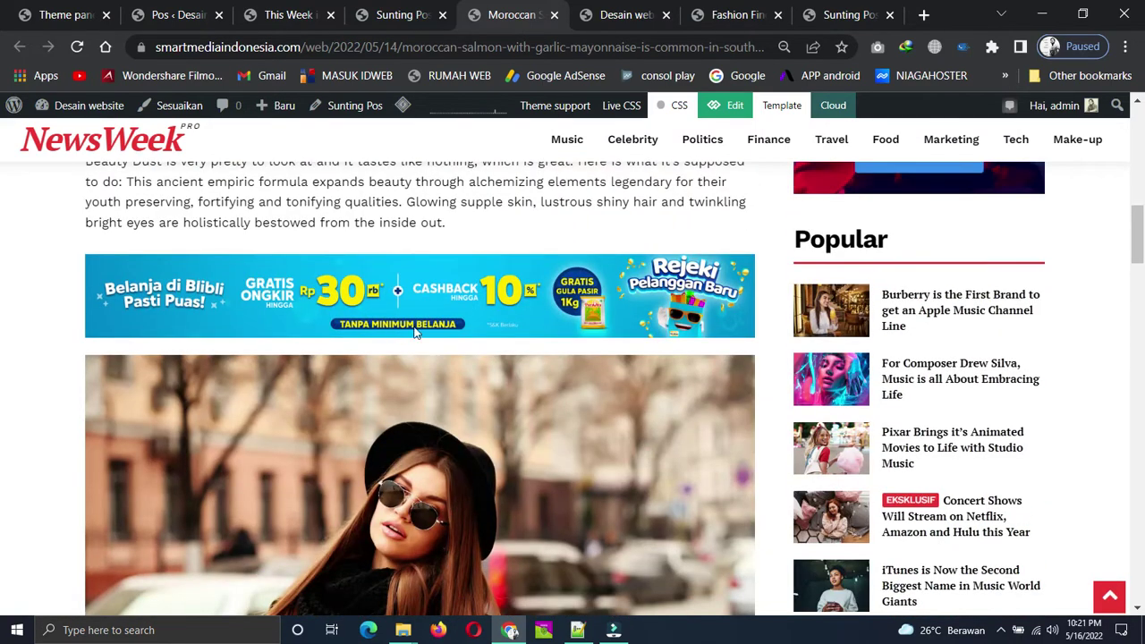
scroll(414, 331, "up", 4)
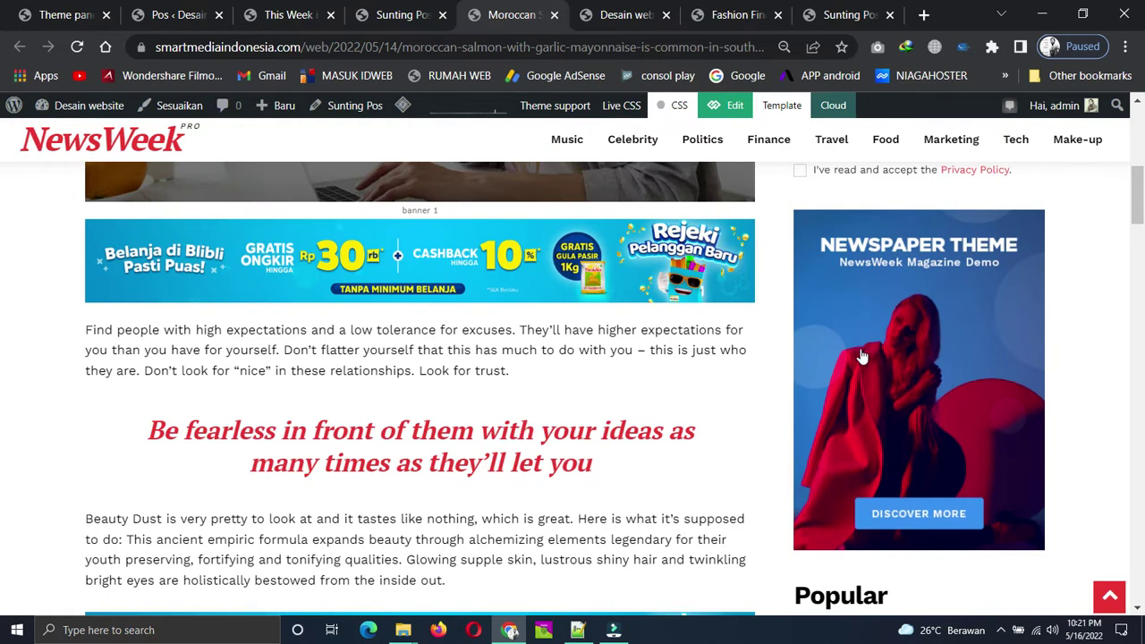
- Look through the rest of the Moroccan Salmon article and open the iTunes Is Now the Second Biggest Name in Music World Giants post
scroll(923, 370, "down", 8)
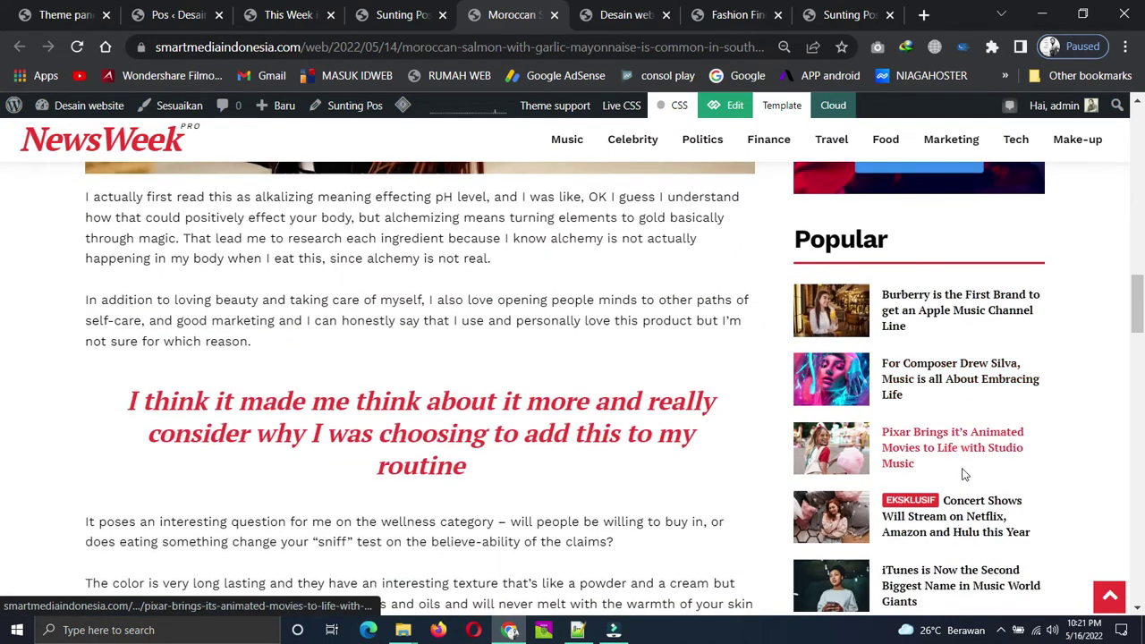
scroll(964, 472, "down", 18)
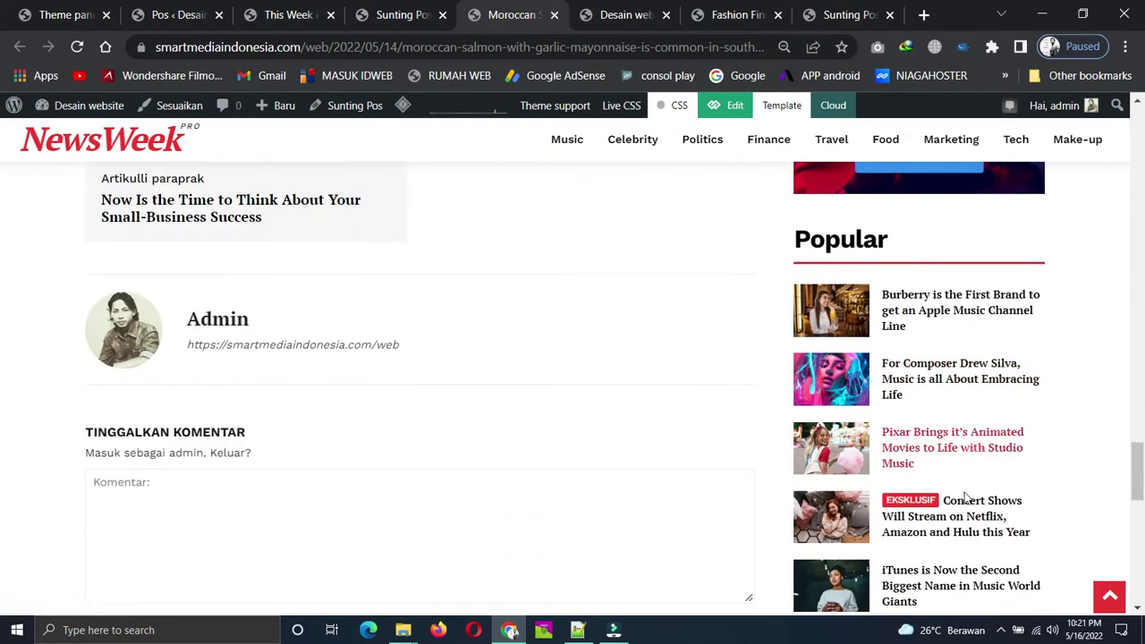
scroll(965, 497, "down", 3)
left_click(892, 356)
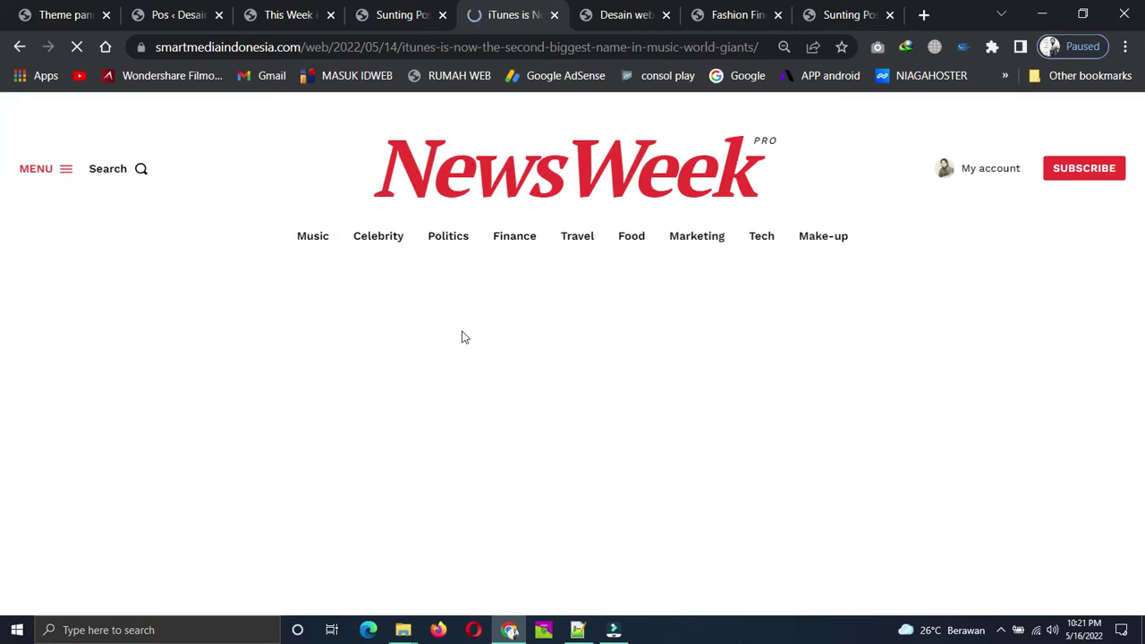
- Review the published iTunes article from header image to lower sections, checking where the banner ads are displayed
scroll(538, 358, "down", 10)
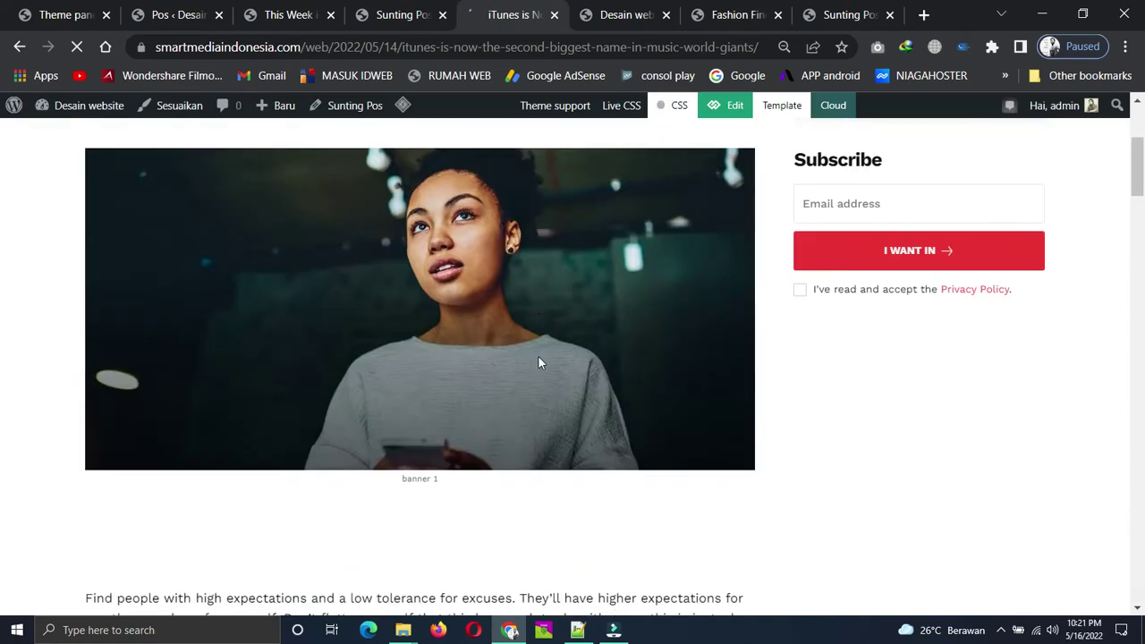
scroll(538, 358, "down", 3)
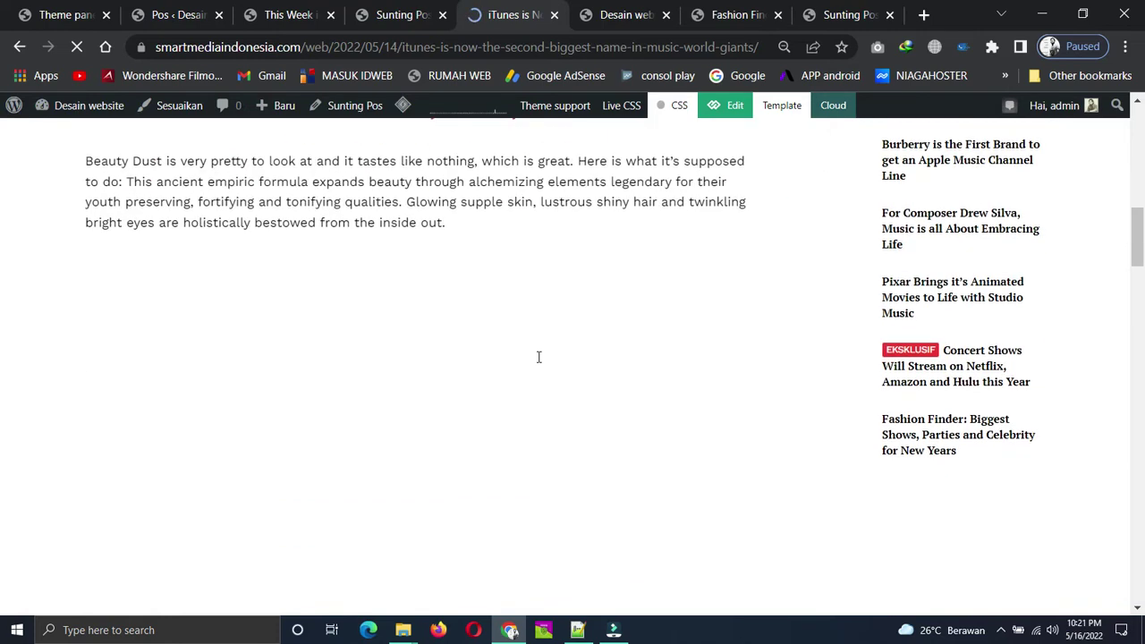
scroll(538, 363, "down", 8)
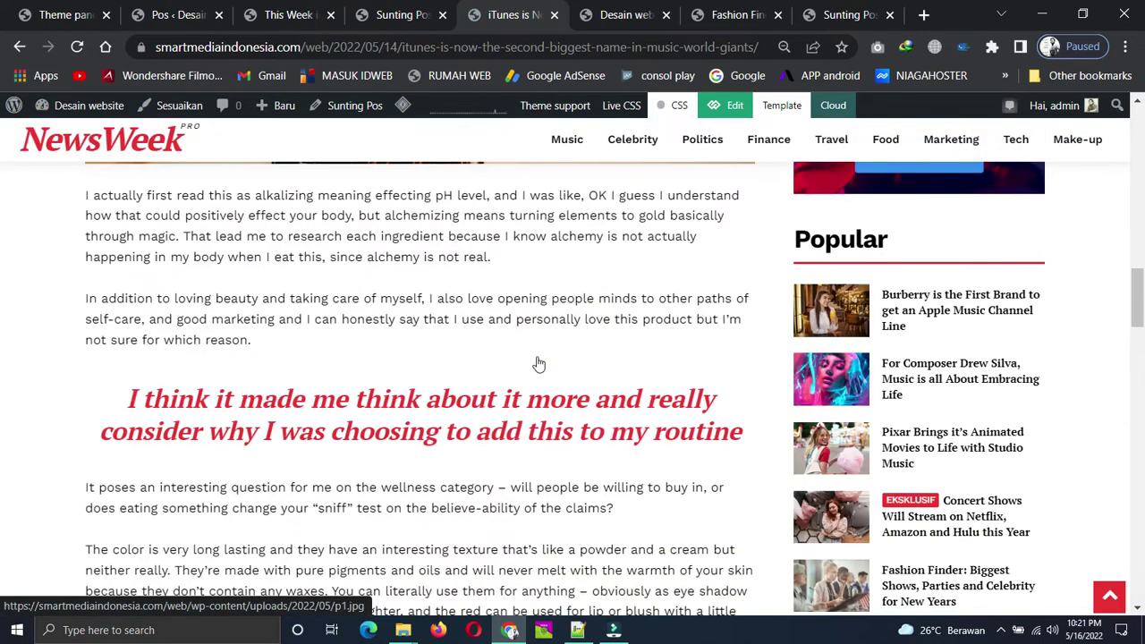
scroll(536, 362, "down", 10)
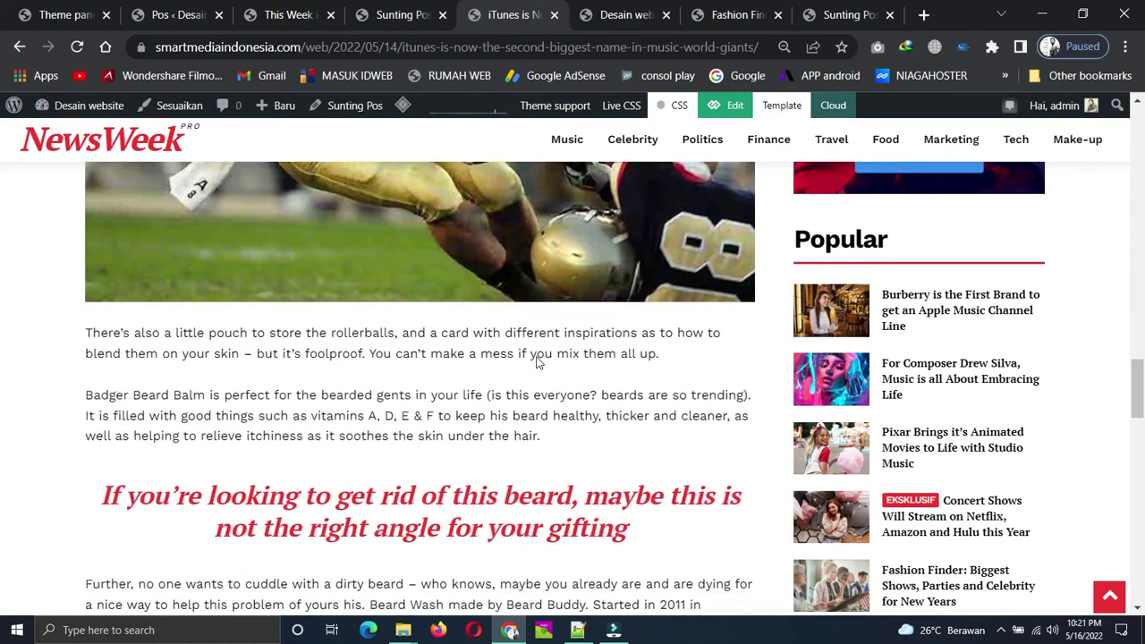
scroll(534, 363, "up", 10)
scroll(532, 362, "up", 10)
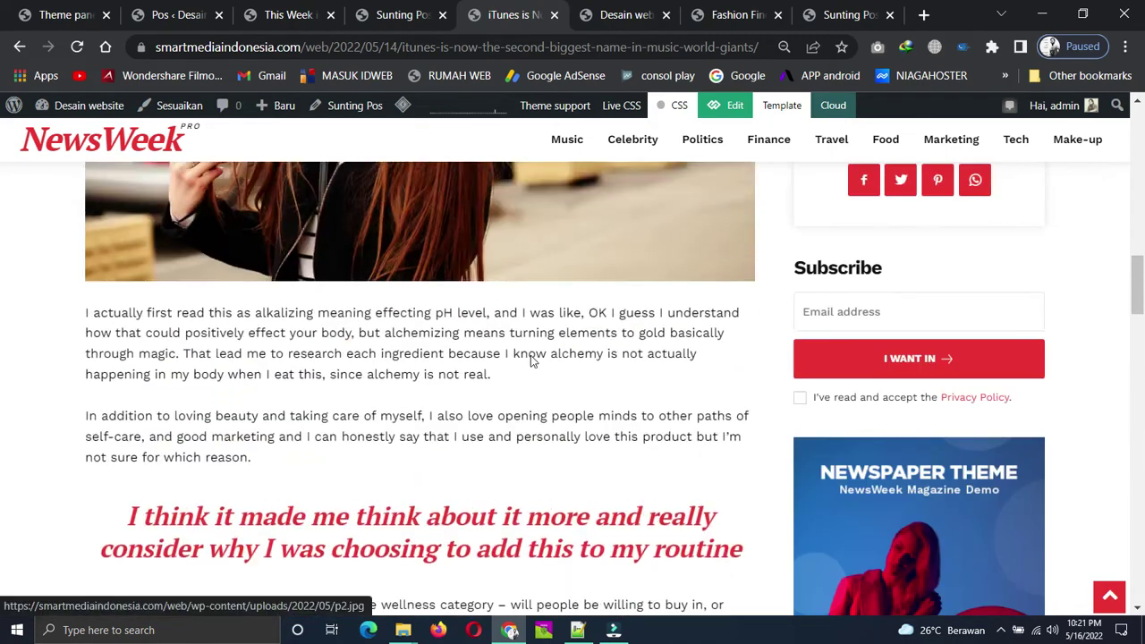
scroll(530, 359, "down", 5)
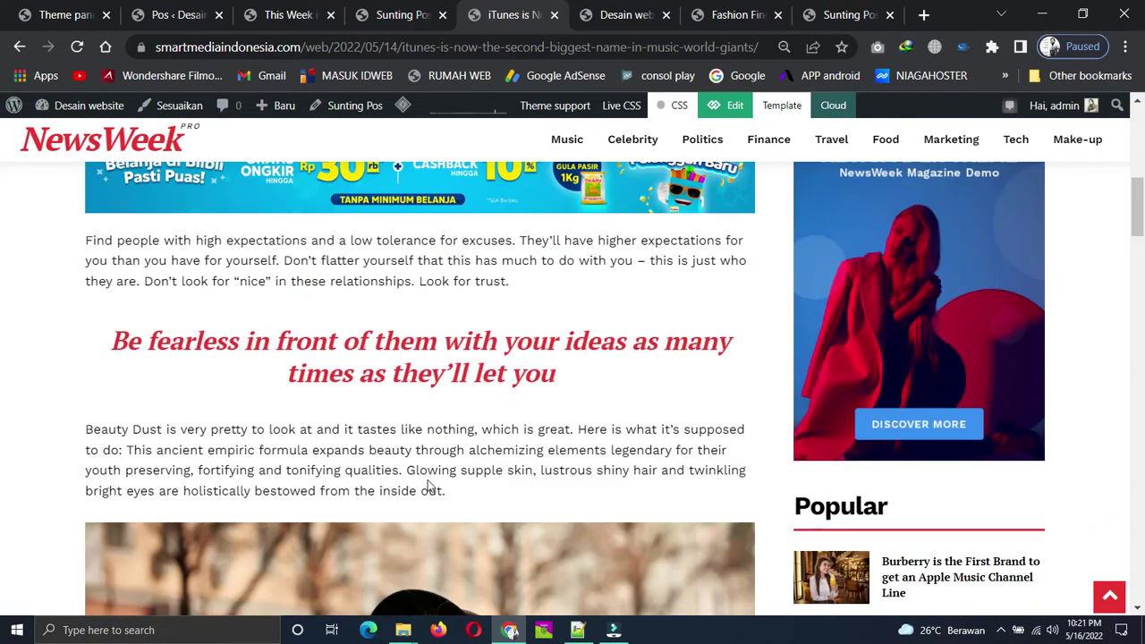
scroll(429, 485, "down", 2)
scroll(245, 334, "up", 7)
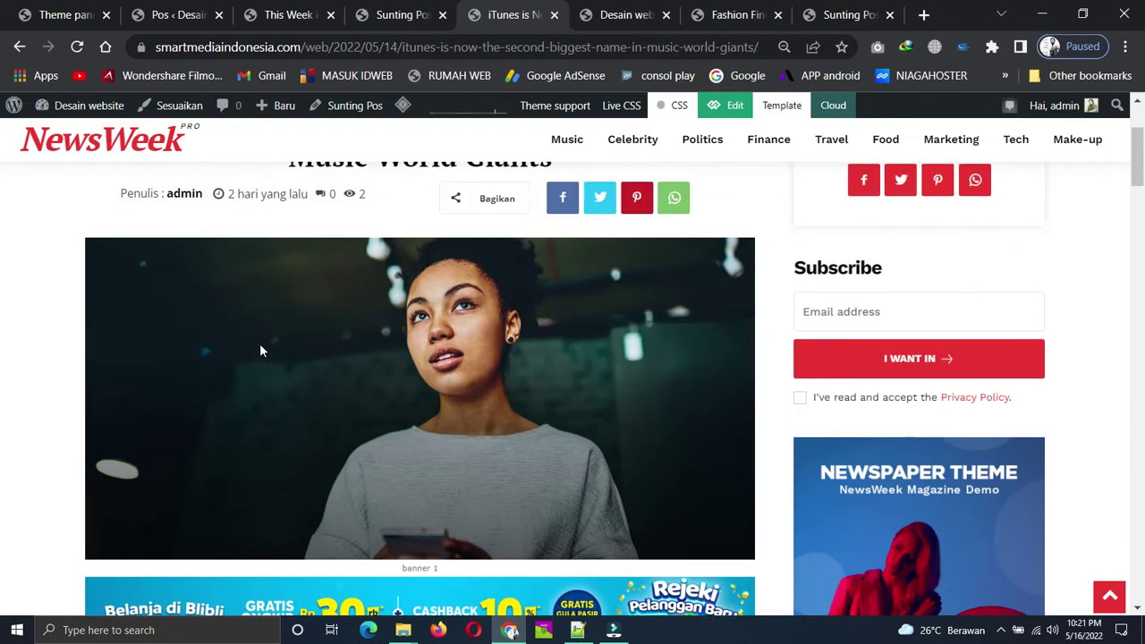
scroll(260, 351, "down", 3)
scroll(292, 417, "down", 3)
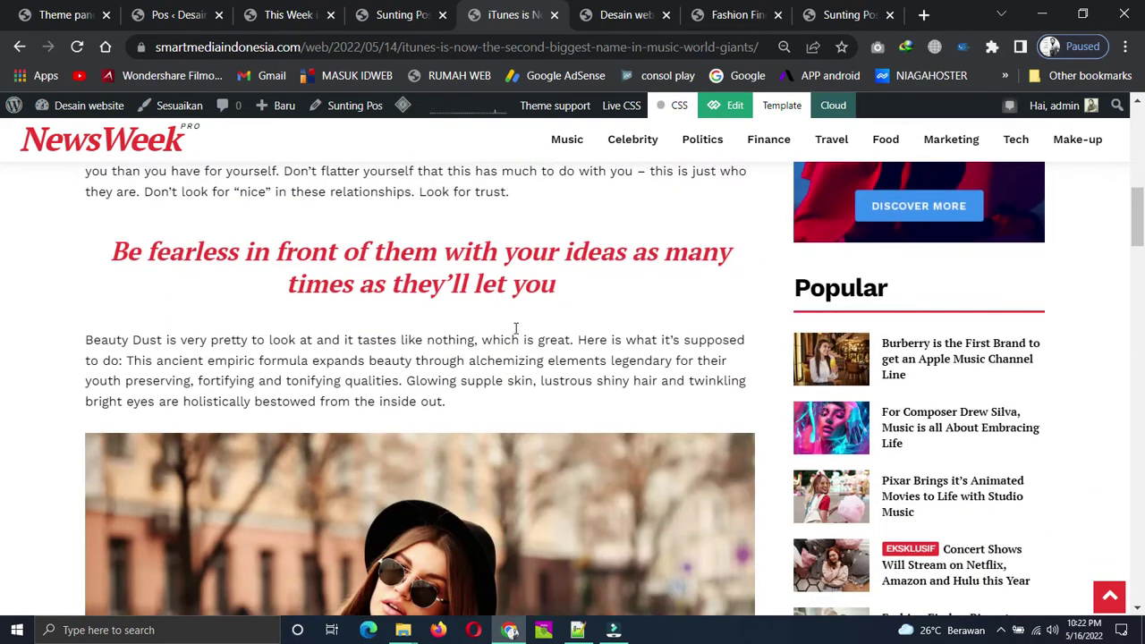
left_click(171, 12)
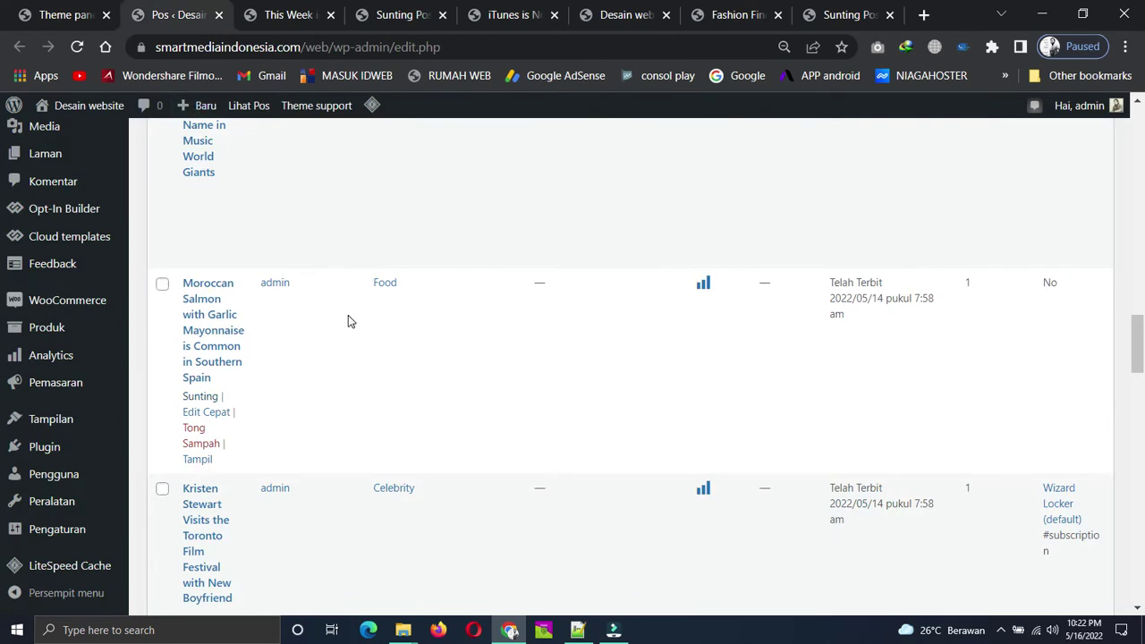
scroll(348, 319, "down", 1)
scroll(337, 304, "up", 3)
- In the theme panel's ad settings, set the article inline ad to display after paragraph 1 and save the settings
left_click(60, 14)
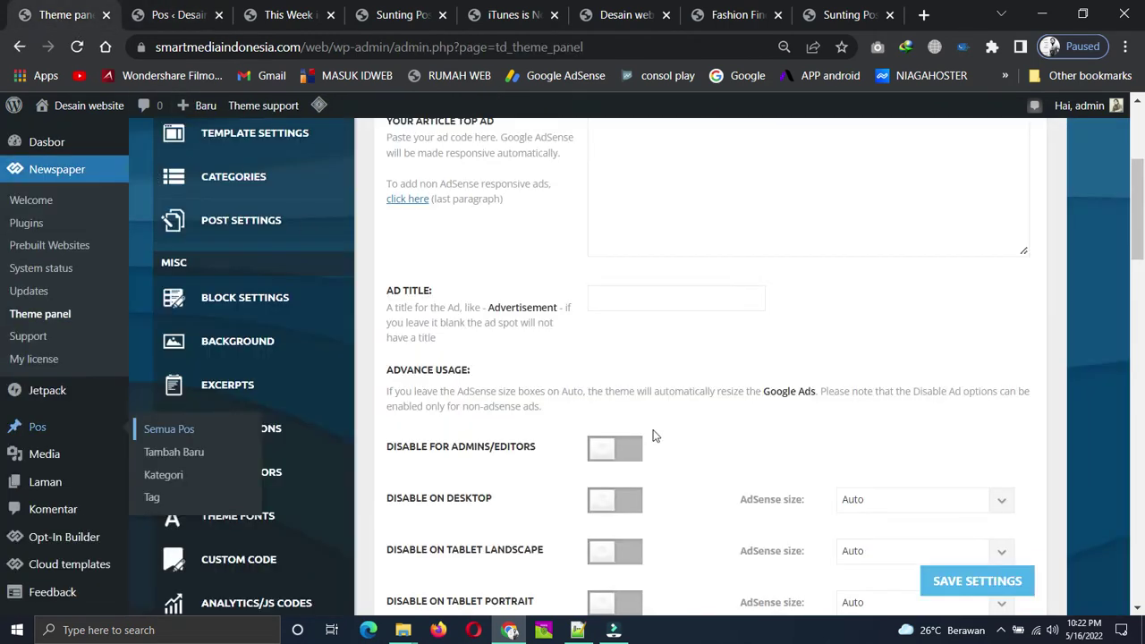
scroll(707, 394, "up", 2)
scroll(710, 382, "up", 1)
scroll(688, 390, "down", 3)
scroll(688, 388, "up", 3)
left_click(633, 399)
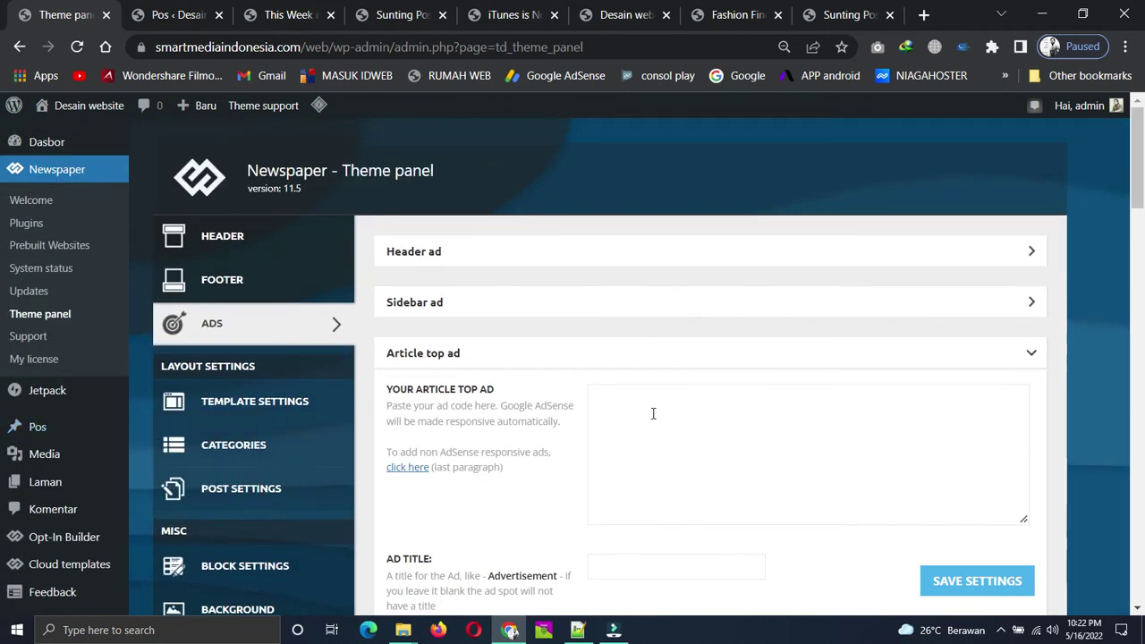
scroll(706, 434, "down", 6)
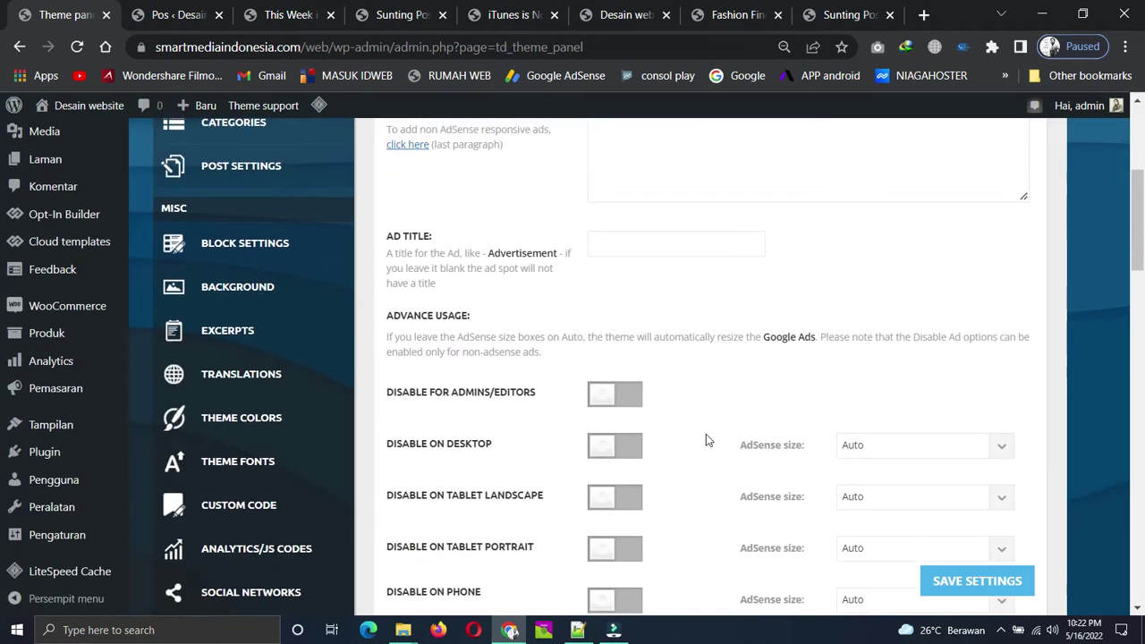
scroll(706, 438, "down", 1)
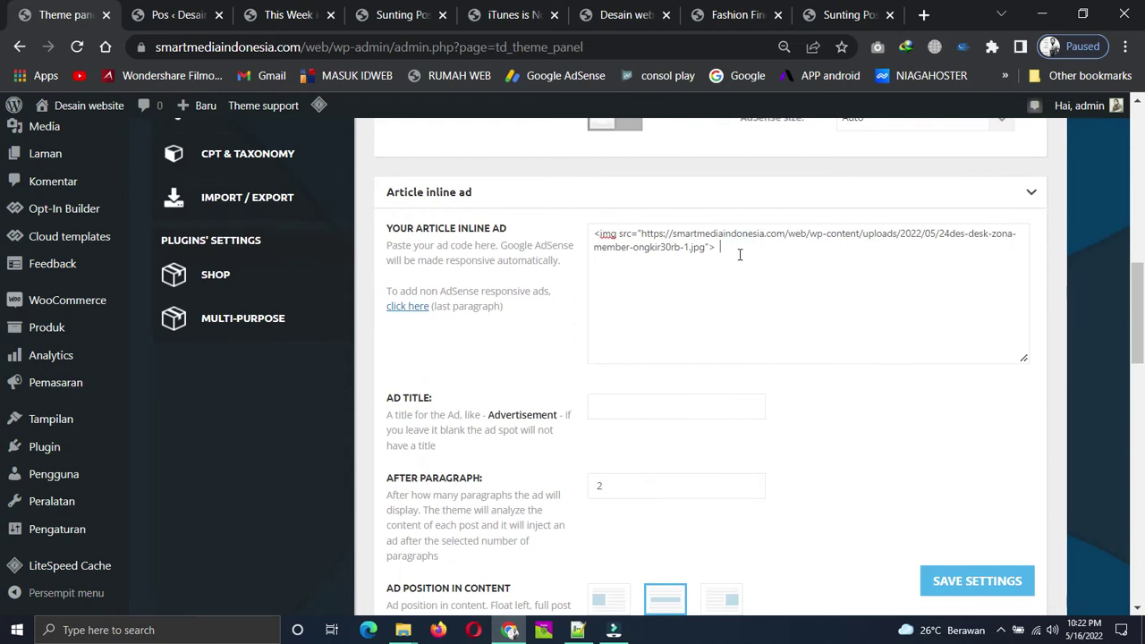
double_click(624, 486)
left_click(966, 583)
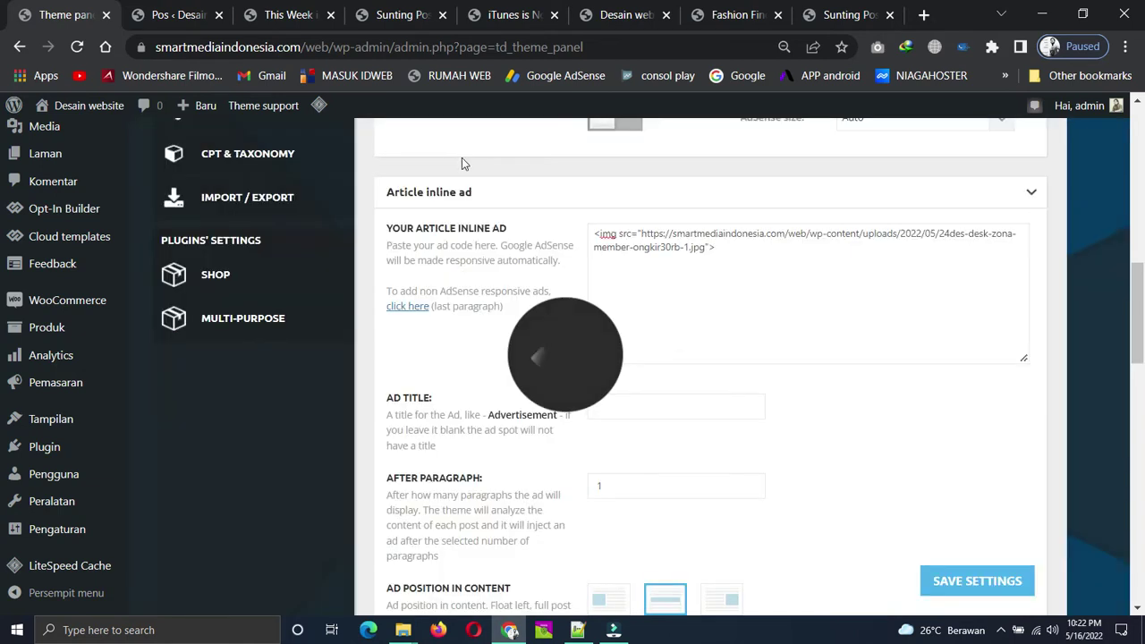
- Reload the published iTunes article and check its opening paragraphs for the inline banner
left_click(509, 15)
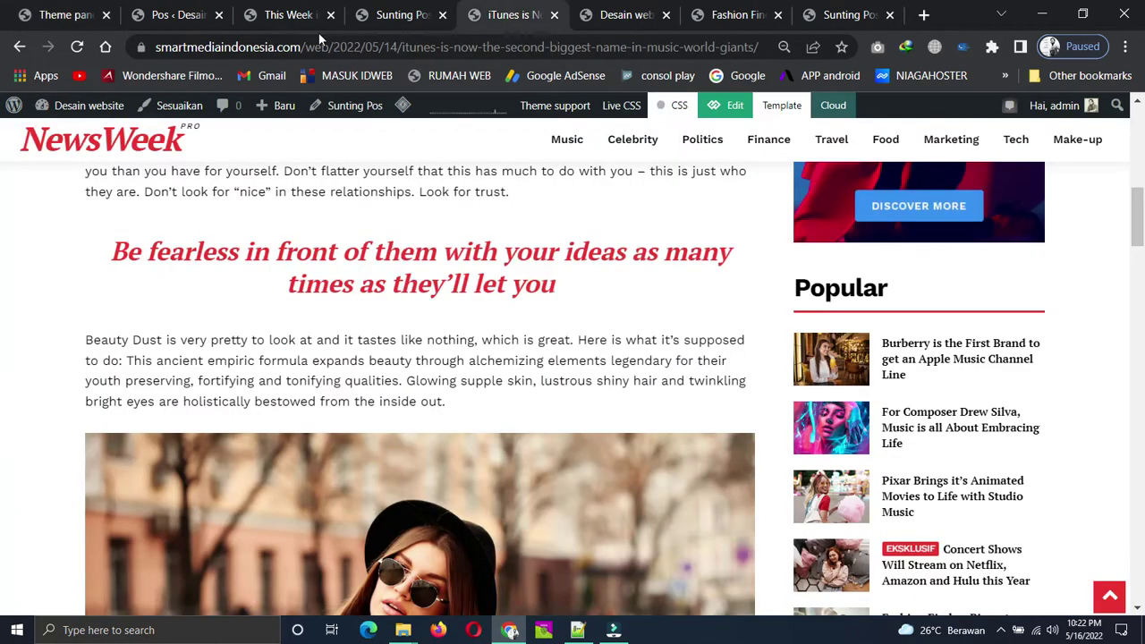
left_click(76, 48)
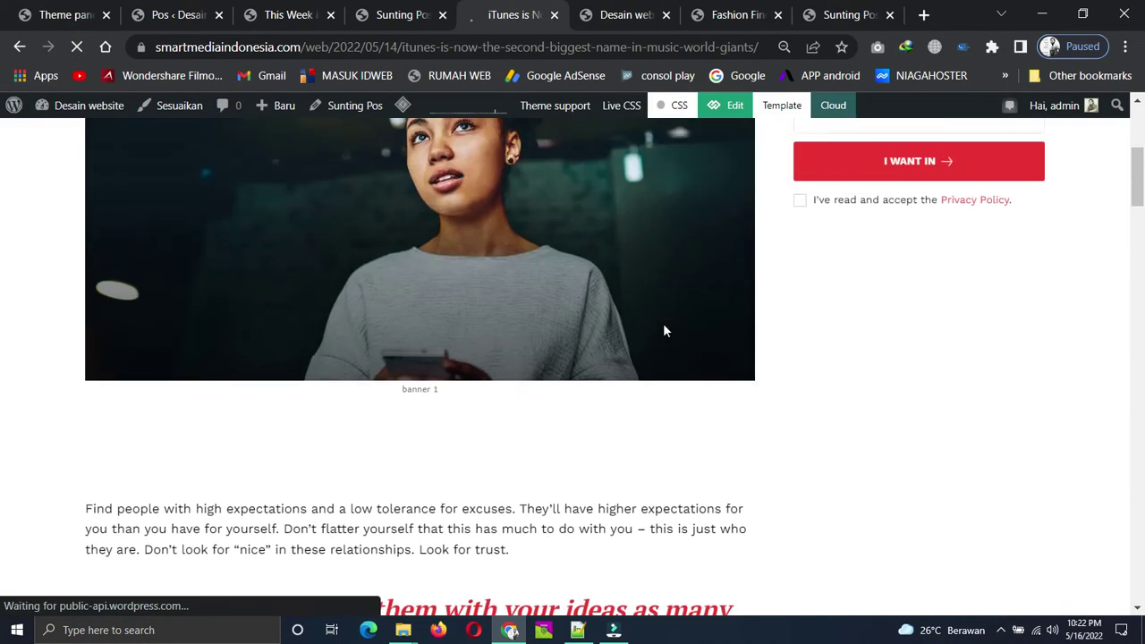
scroll(711, 336, "down", 2)
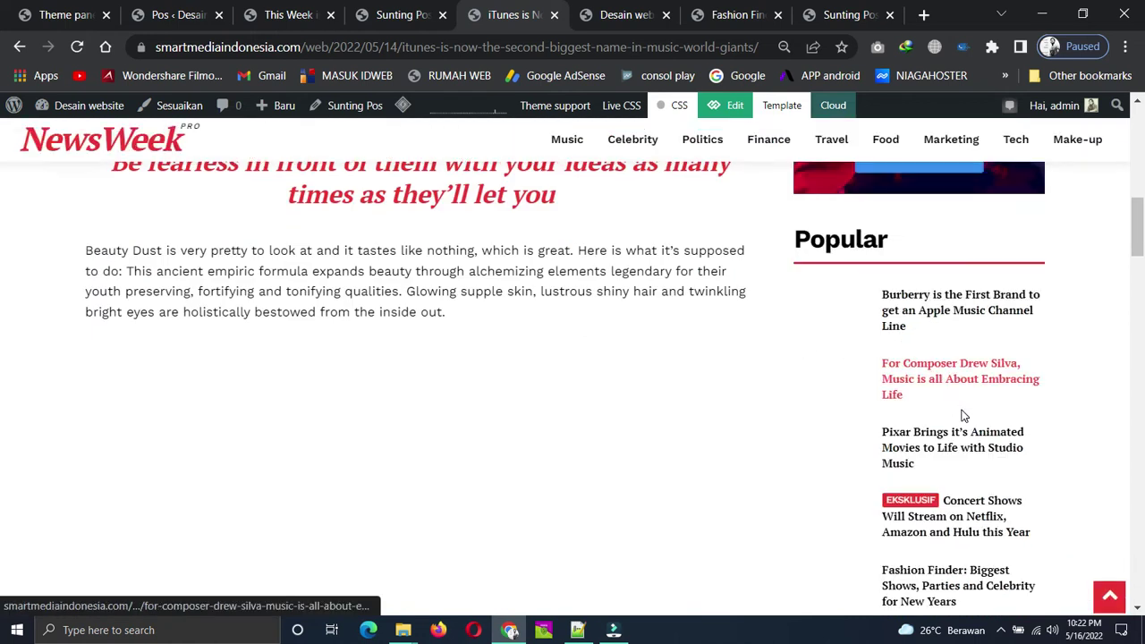
scroll(970, 423, "down", 2)
scroll(977, 507, "down", 4)
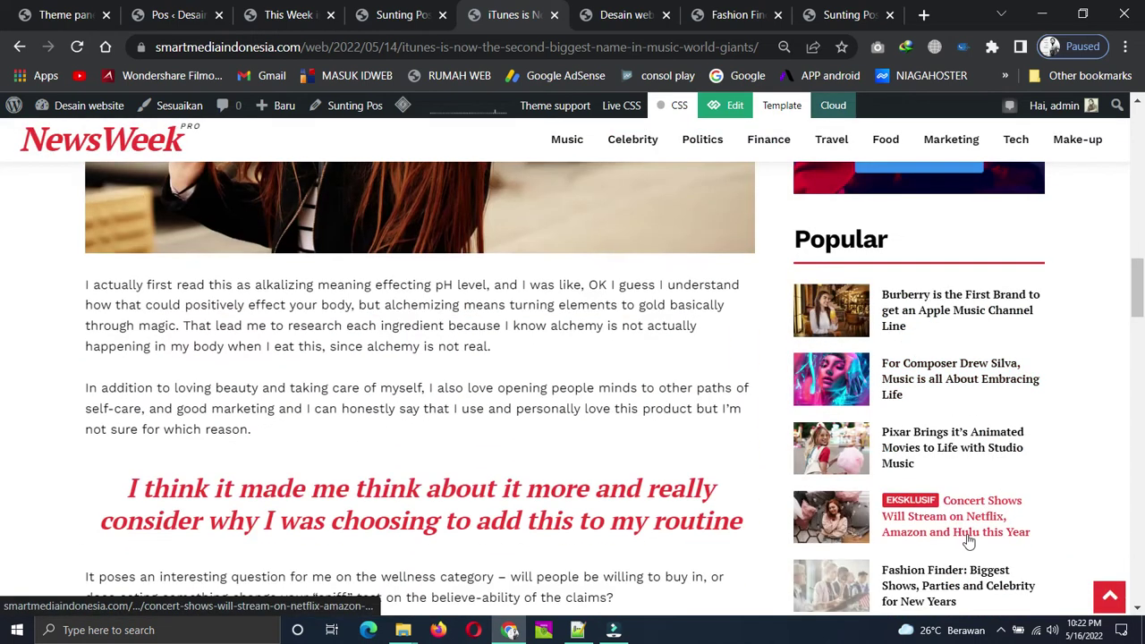
- Open the popular post Fashion Finder: Biggest Shows, Parties and Celebrity for New Years and check its text for the inline banner
left_click(926, 582)
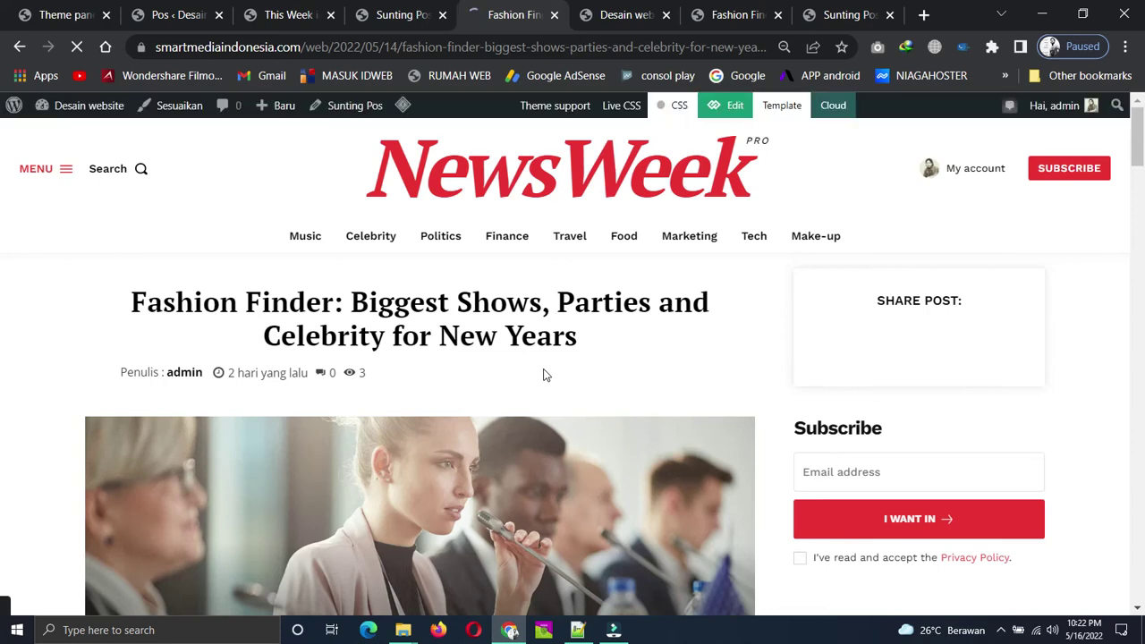
scroll(543, 375, "down", 6)
scroll(543, 375, "down", 5)
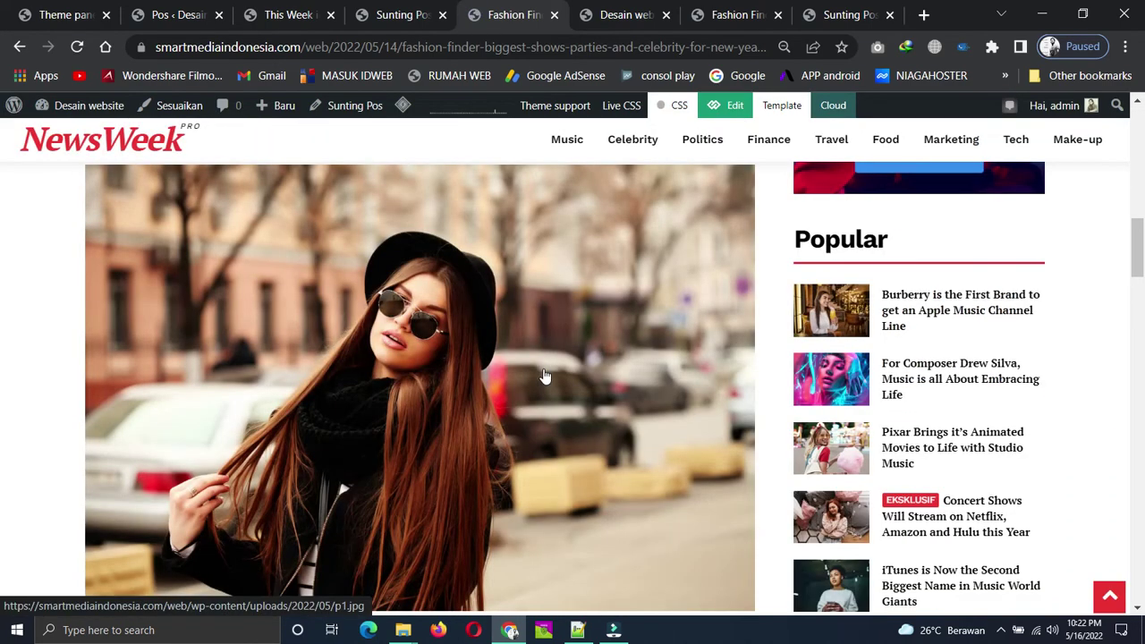
scroll(543, 375, "up", 3)
scroll(543, 375, "down", 8)
scroll(543, 374, "down", 9)
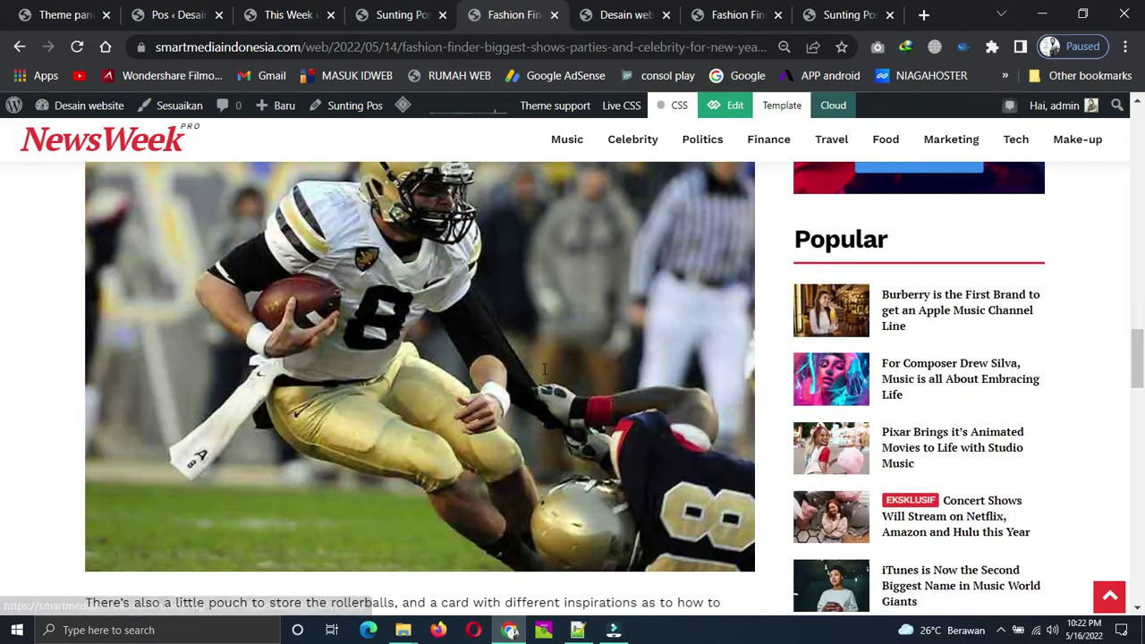
scroll(546, 376, "up", 12)
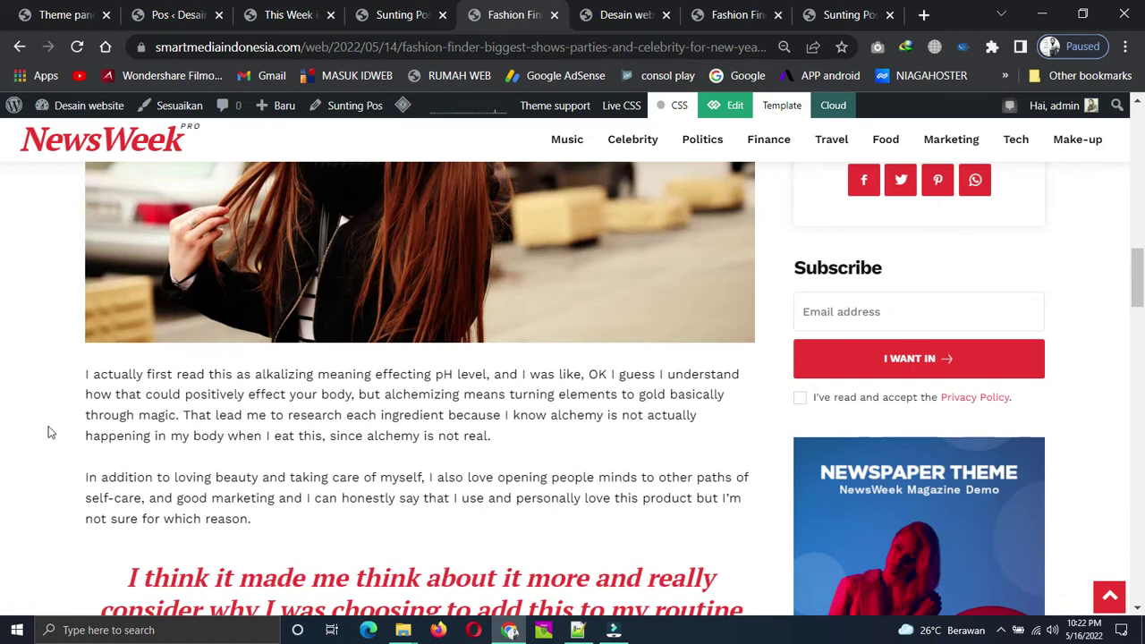
scroll(462, 432, "up", 7)
scroll(356, 376, "down", 4)
scroll(356, 376, "up", 5)
scroll(215, 402, "down", 2)
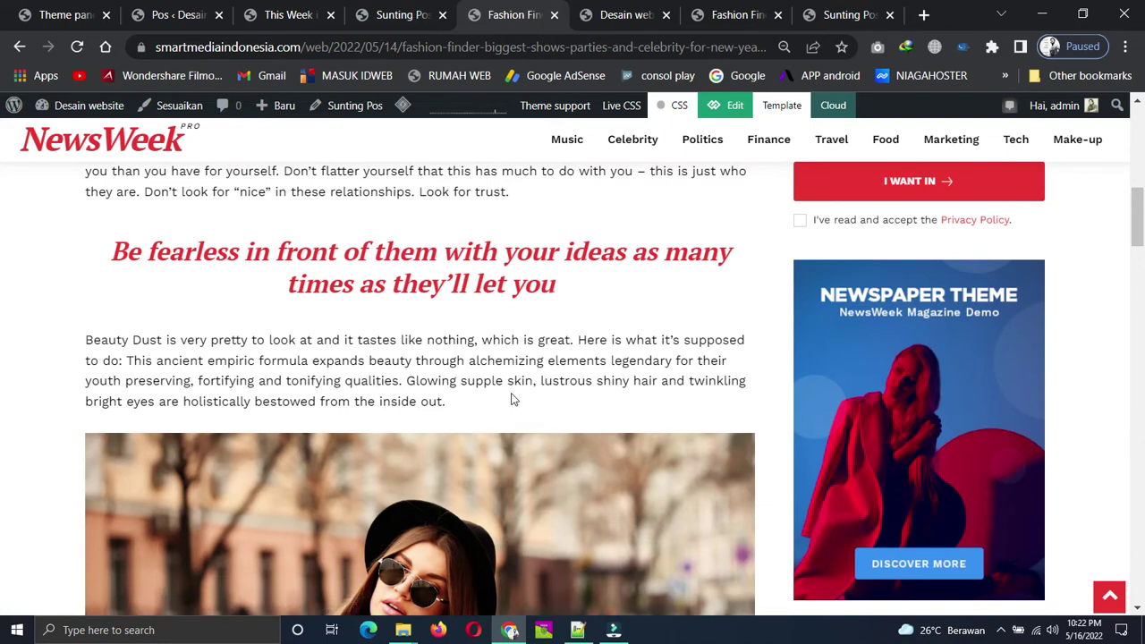
scroll(526, 394, "up", 12)
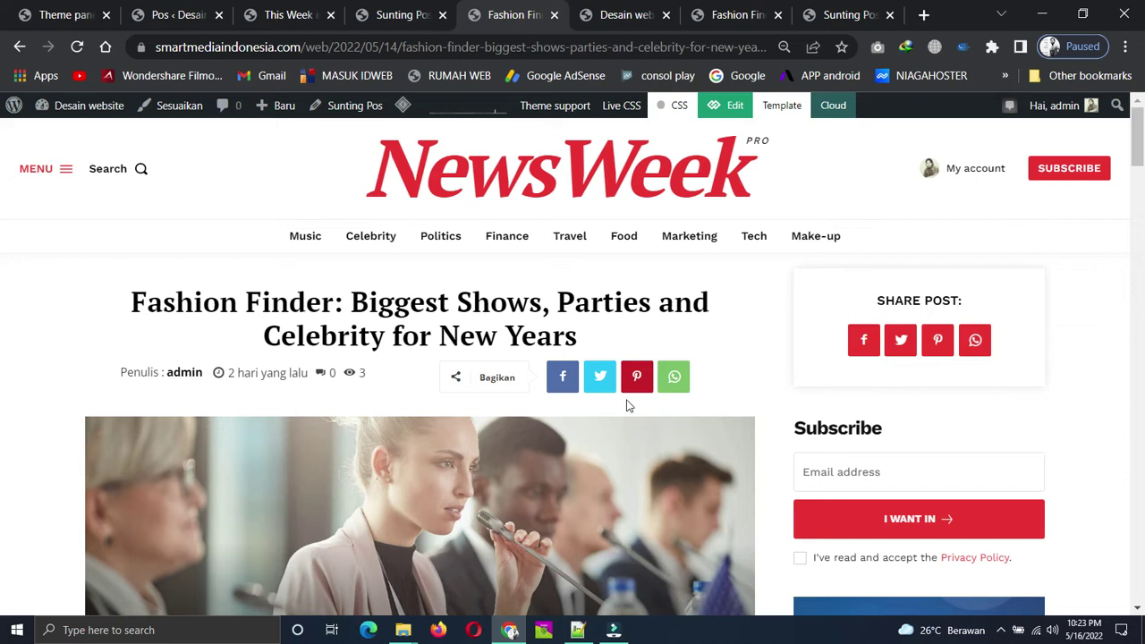
- In the single post template editor, search the elements for html and place a Raw HTML element directly above the featured image
left_click(843, 15)
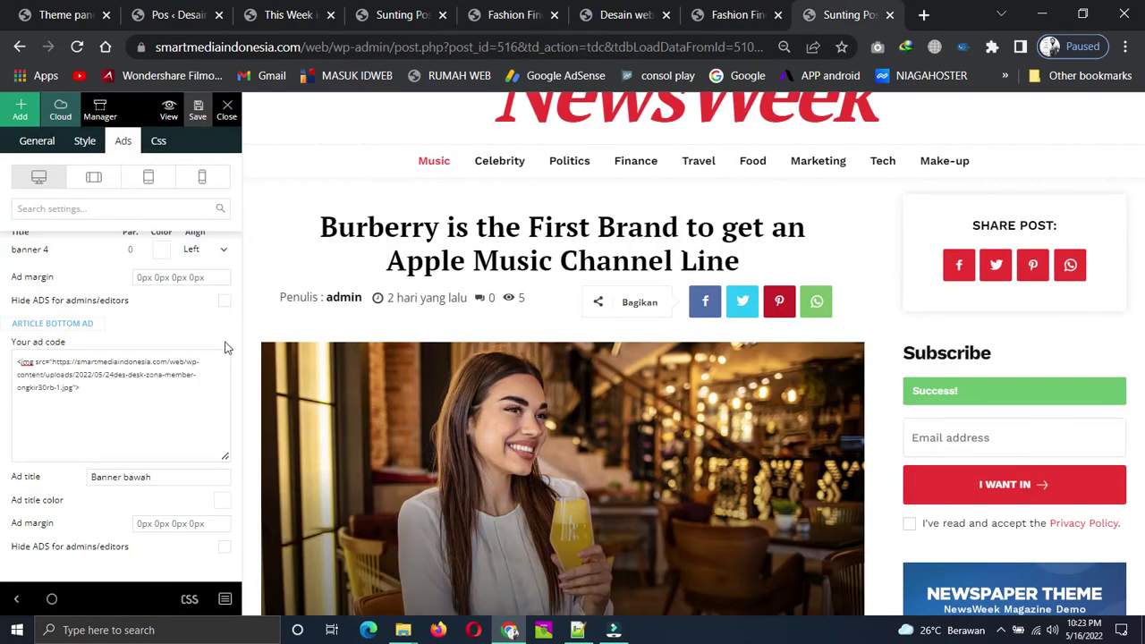
left_click(20, 111)
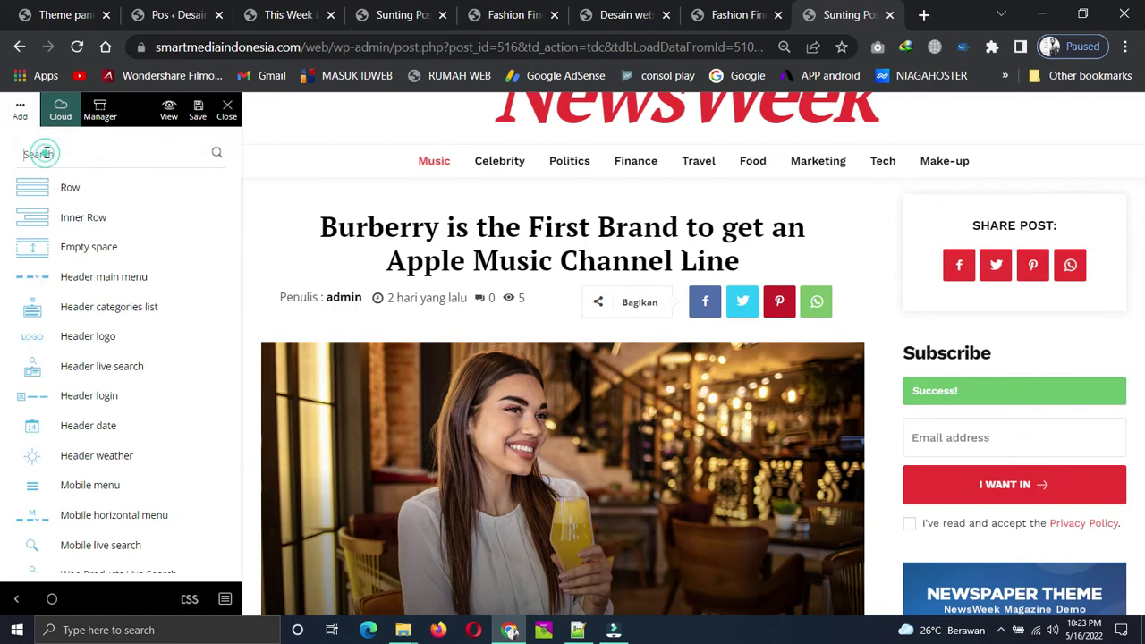
type("image")
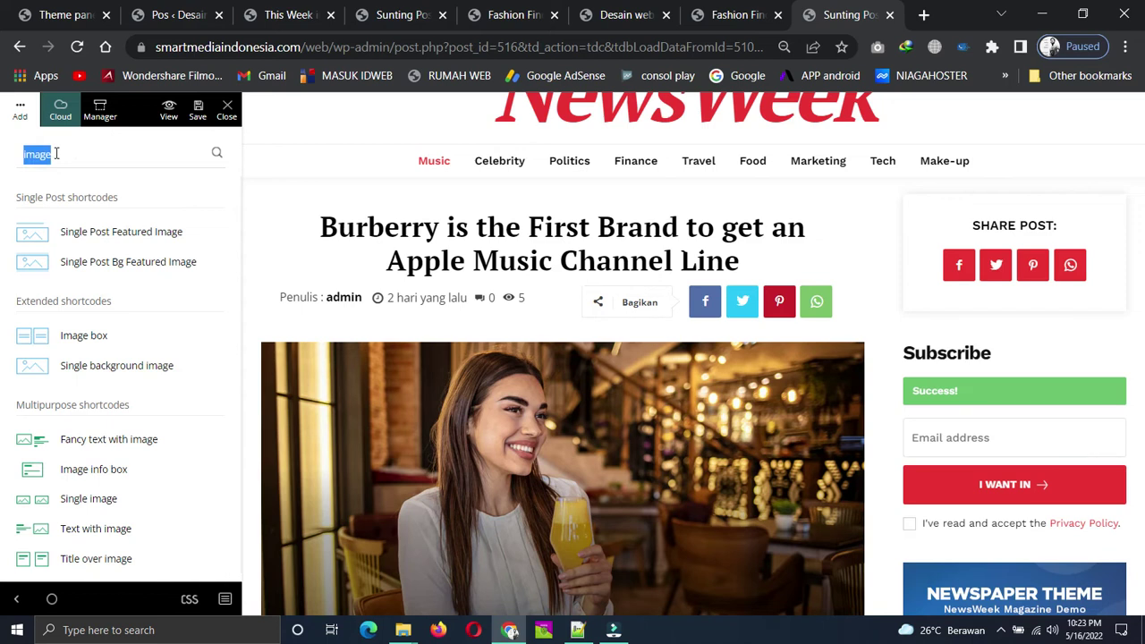
key("BackSpace")
type("html")
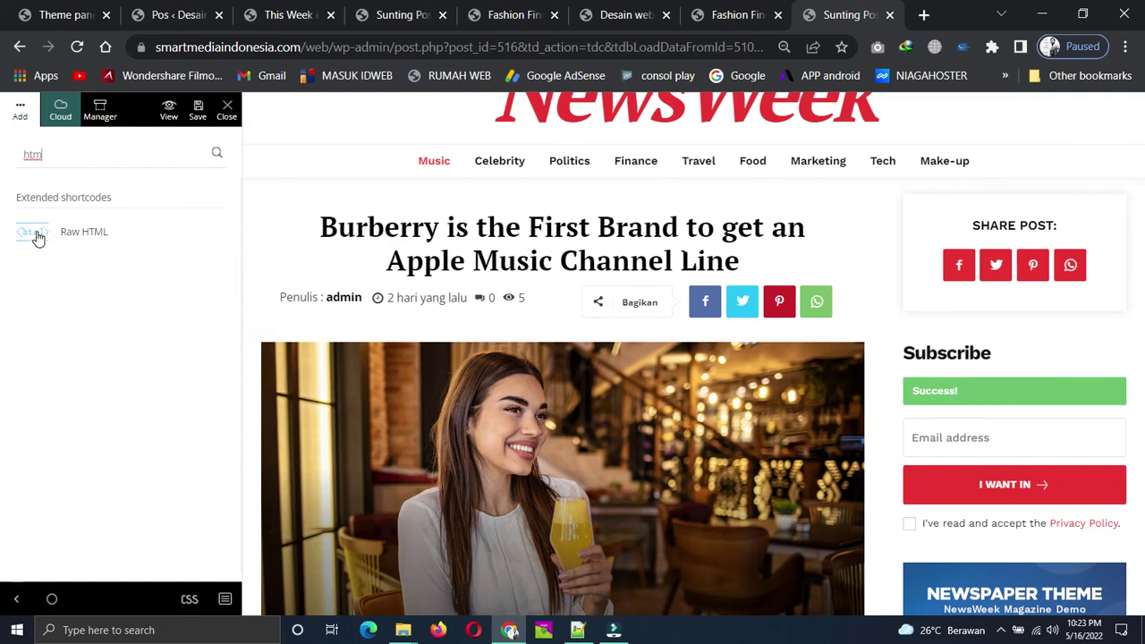
left_click_drag(36, 234, 317, 358)
left_click(388, 360)
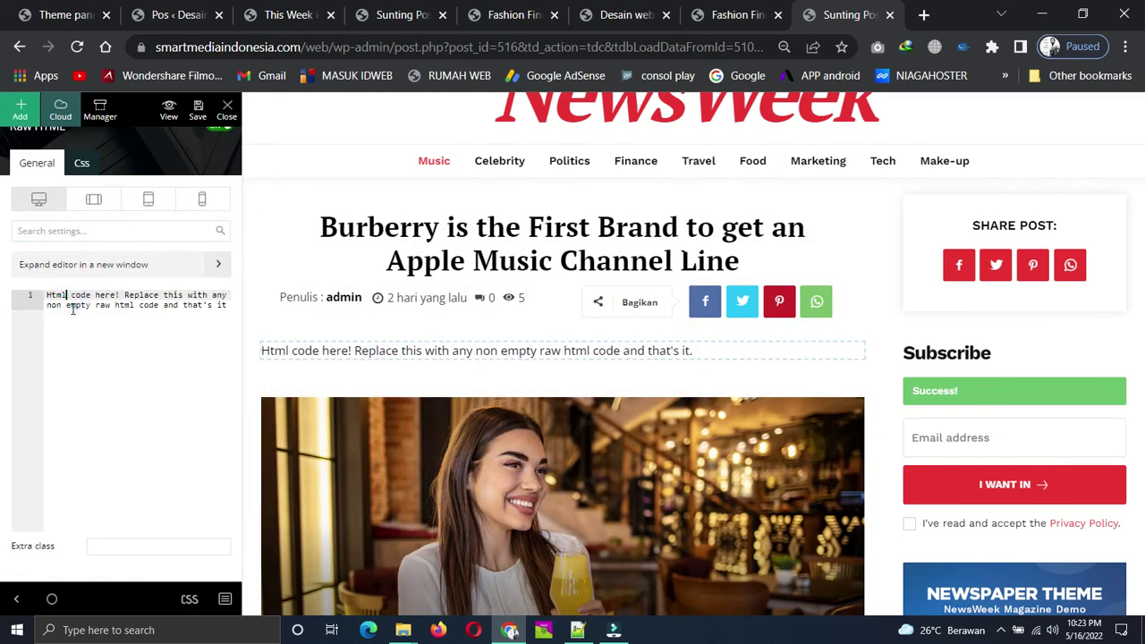
key("ctrl+a")
type("<img src=\"https://smartmediaindonesia.com/web/wp-content/uploads/2022/05/24de-desk-zona-member-ongkir30rb-1.jpg\">")
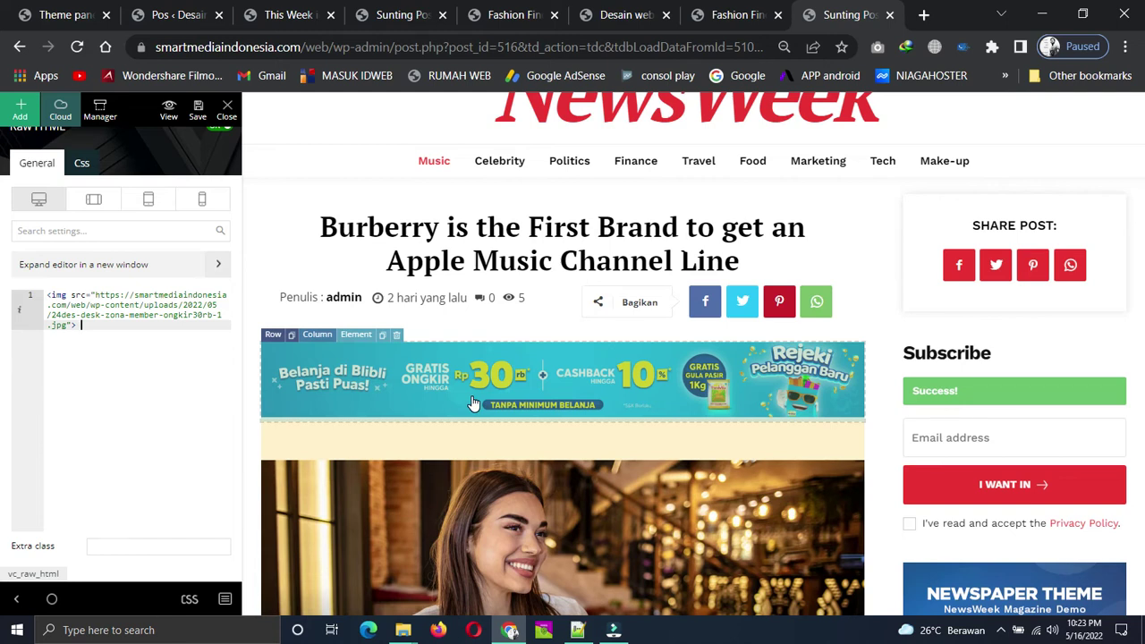
scroll(540, 410, "down", 2)
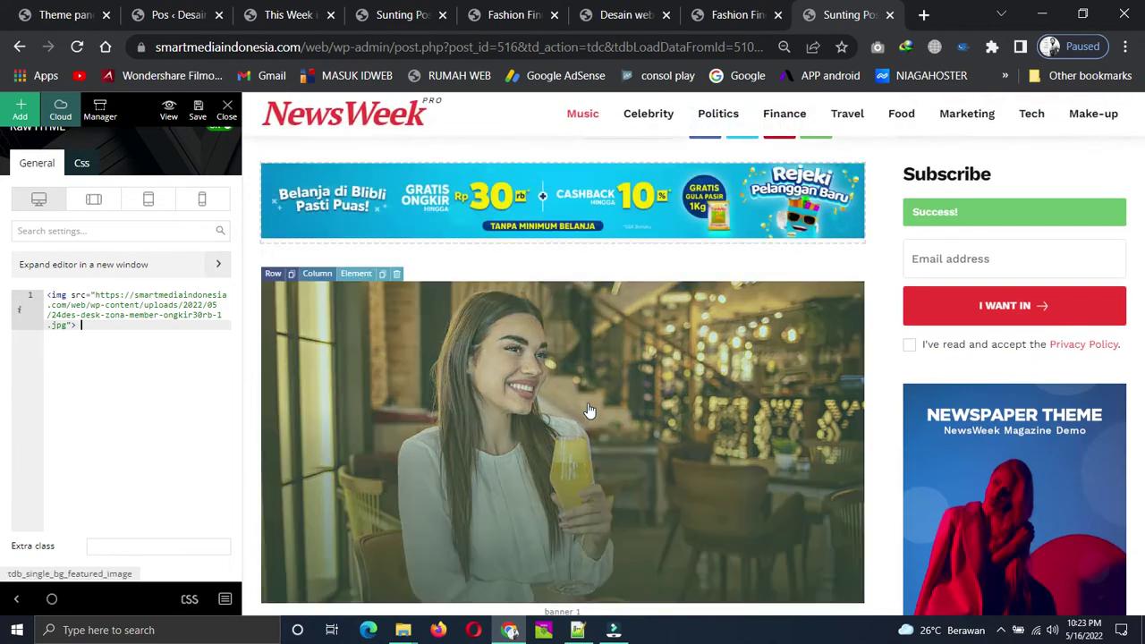
left_click(82, 162)
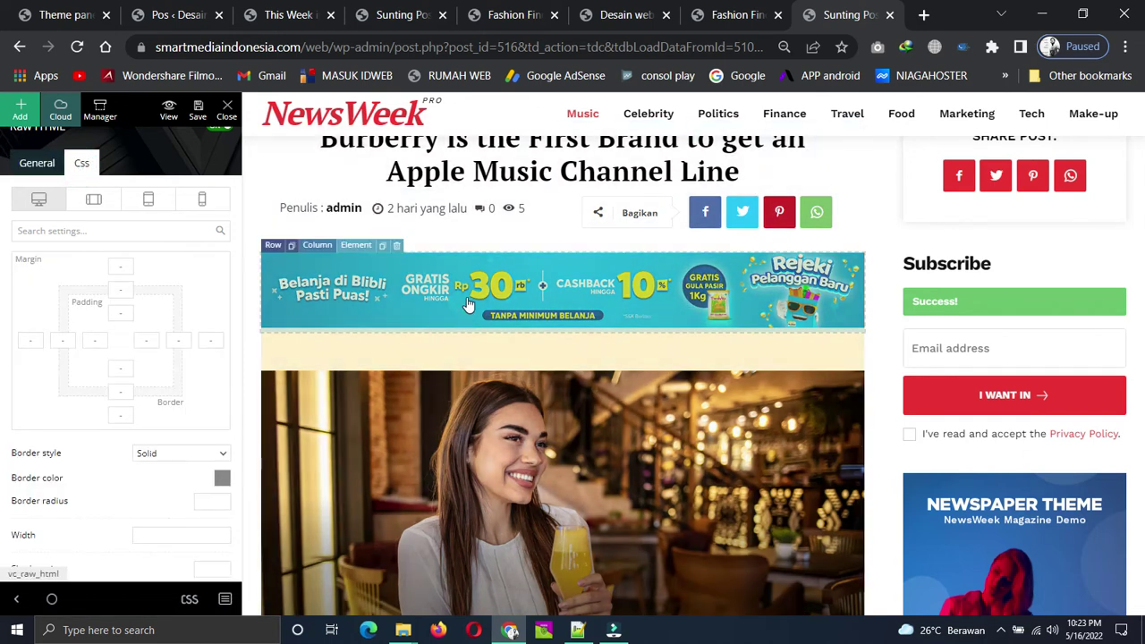
- Set the Raw HTML banner element's bottom margin to 0 and save the single post template
left_click(123, 411)
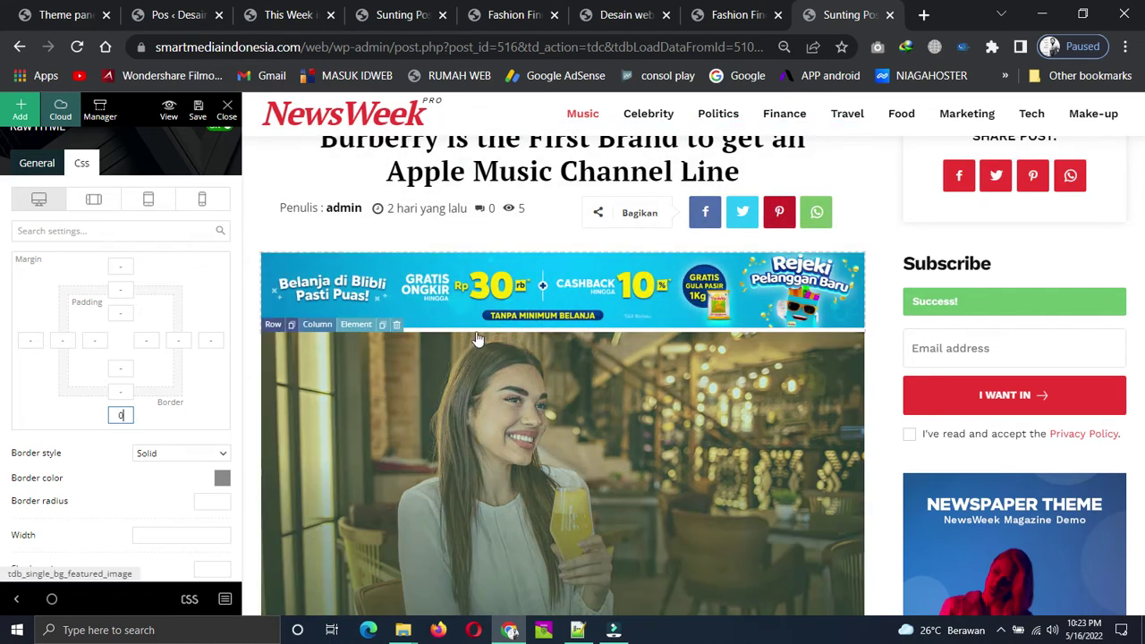
scroll(572, 479, "down", 4)
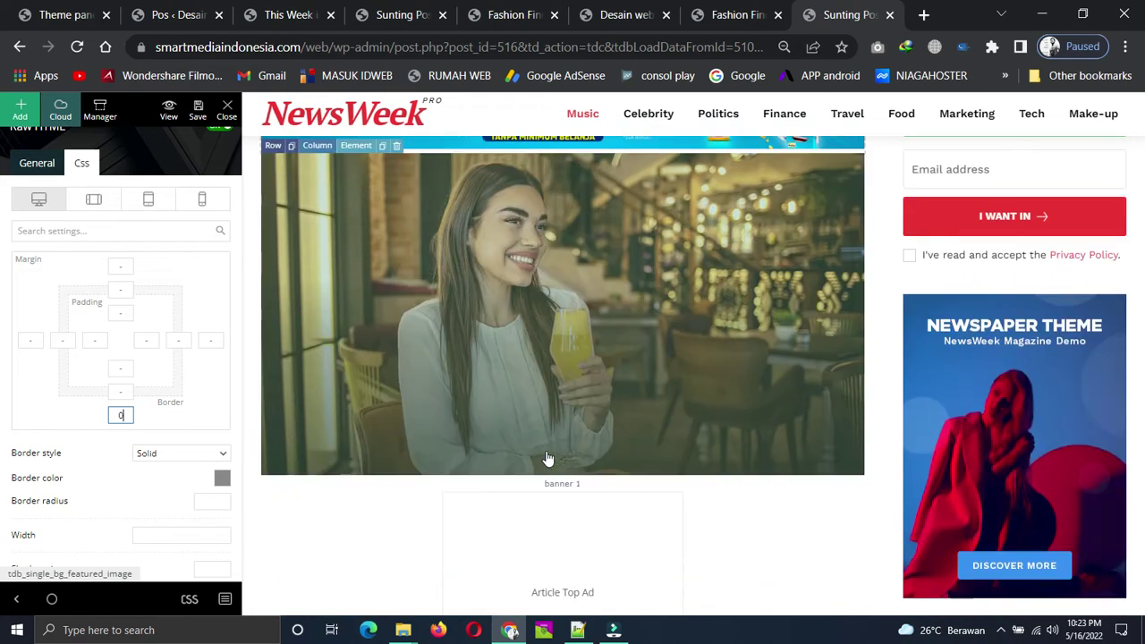
scroll(544, 457, "up", 3)
scroll(545, 456, "up", 3)
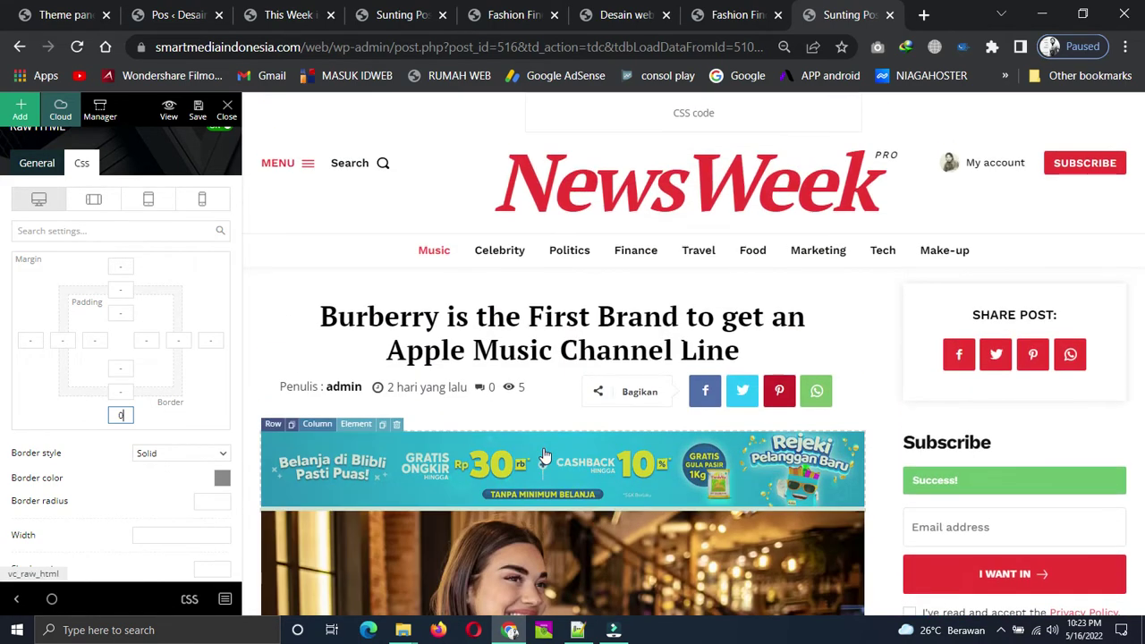
left_click(207, 119)
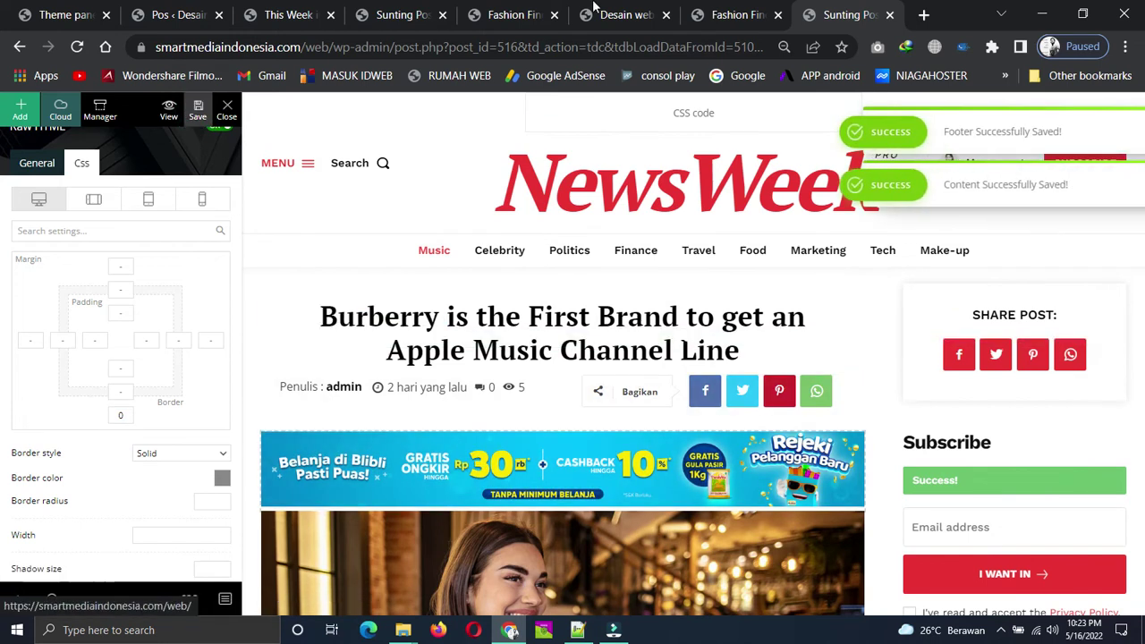
- Look through the published Fashion Finder article and open the site's Food category page
left_click(724, 14)
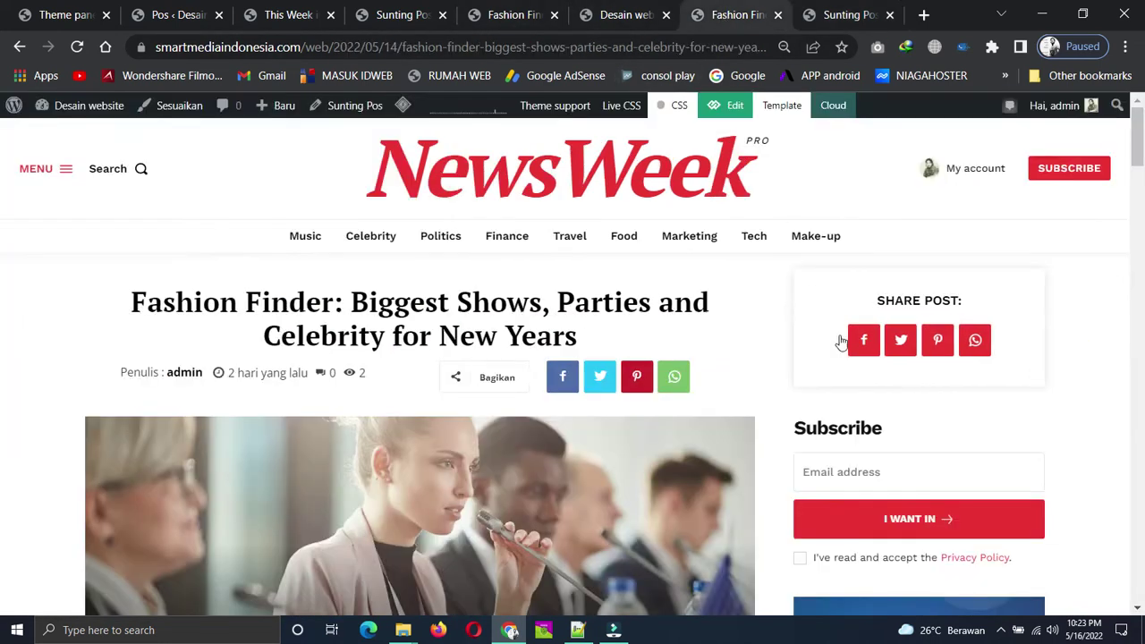
scroll(899, 408, "down", 10)
scroll(902, 396, "down", 3)
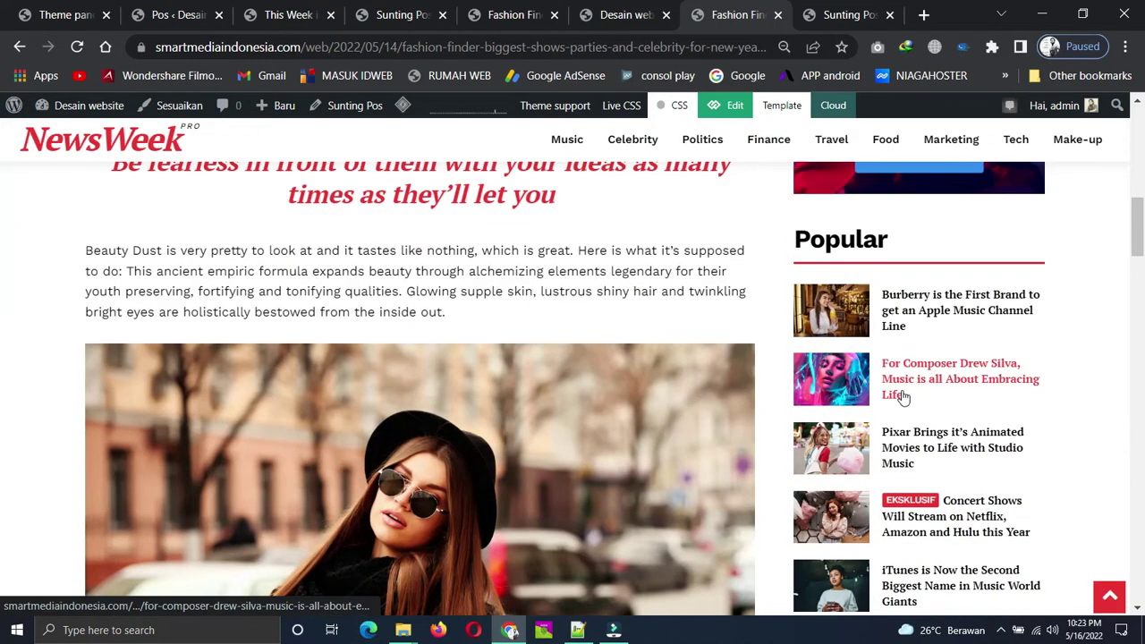
scroll(900, 396, "up", 5)
left_click(886, 140)
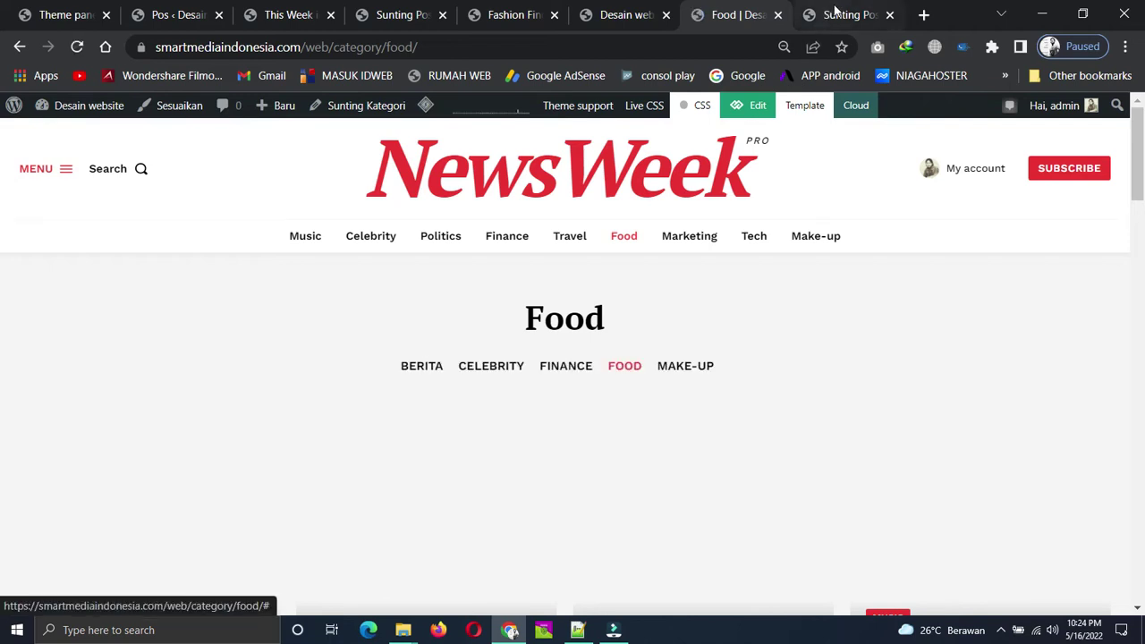
- In the single post template editor, review the banner above the featured image and the Article Top Ad area below it
left_click(841, 14)
scroll(550, 447, "down", 5)
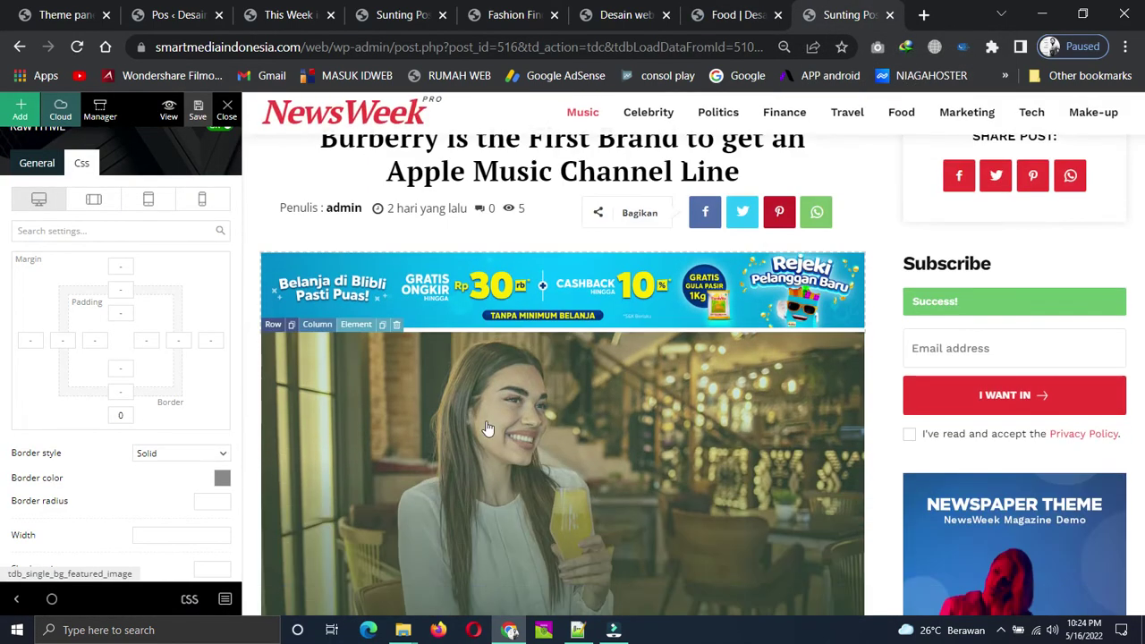
scroll(578, 447, "down", 5)
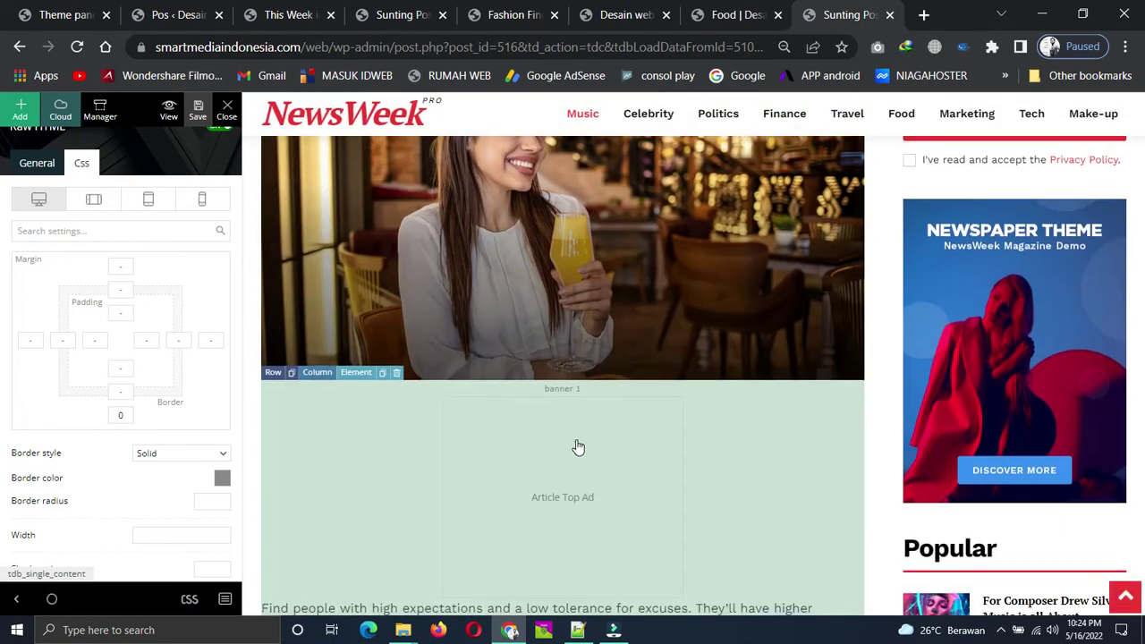
scroll(608, 407, "up", 6)
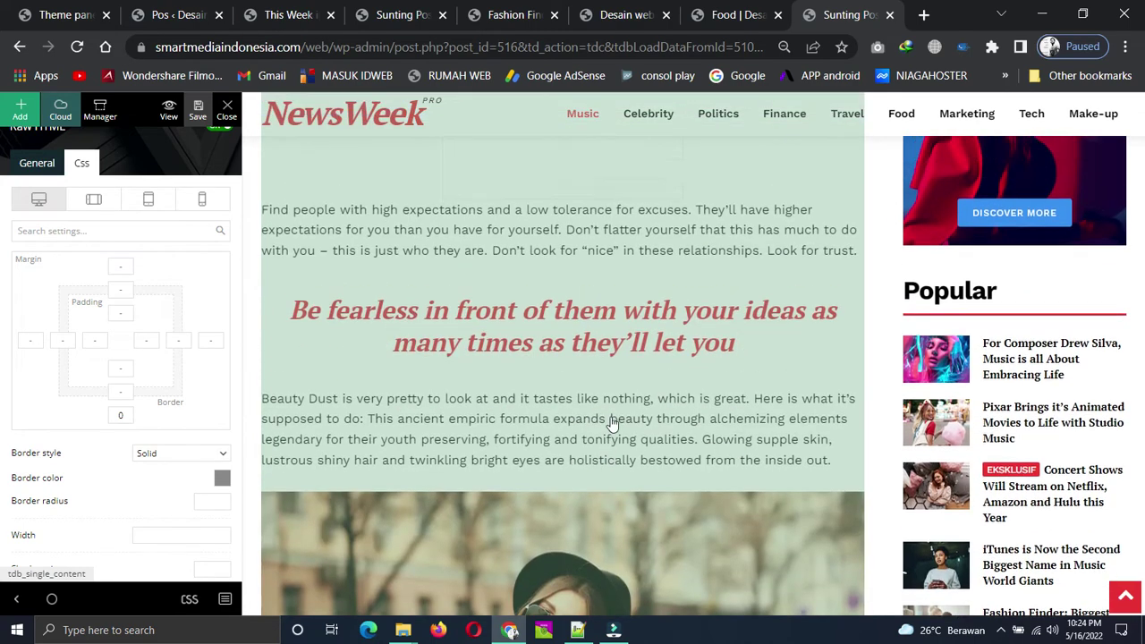
scroll(913, 340, "up", 3)
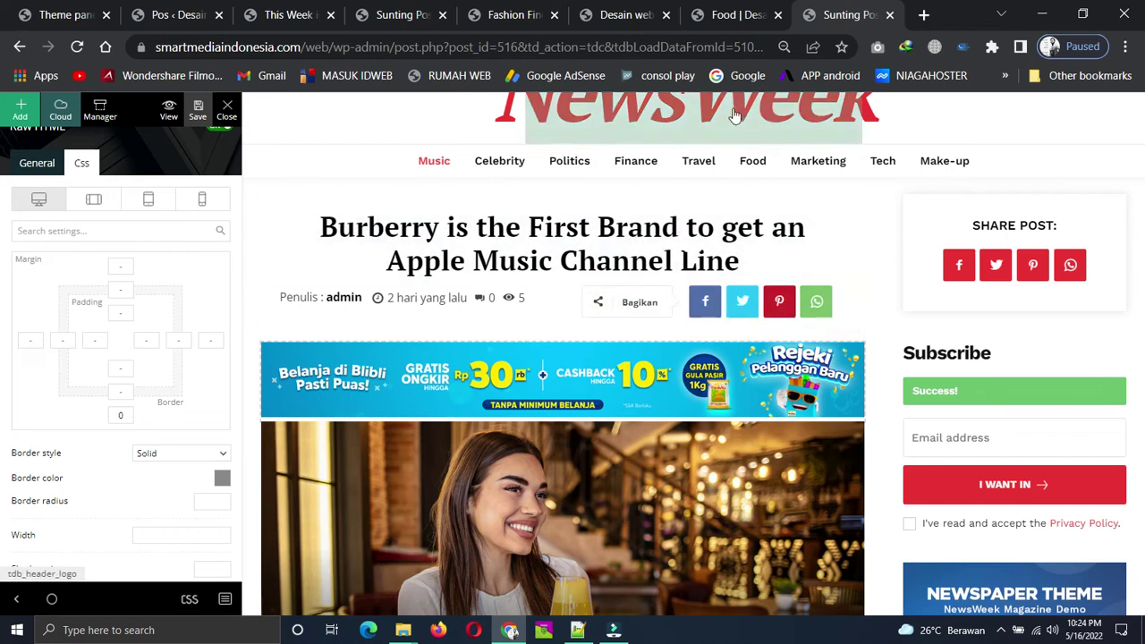
- Open the Kansas City Has a Massive Array of Big National Companies article from the Food category and check the banners around its featured image
left_click(726, 15)
left_click(580, 443)
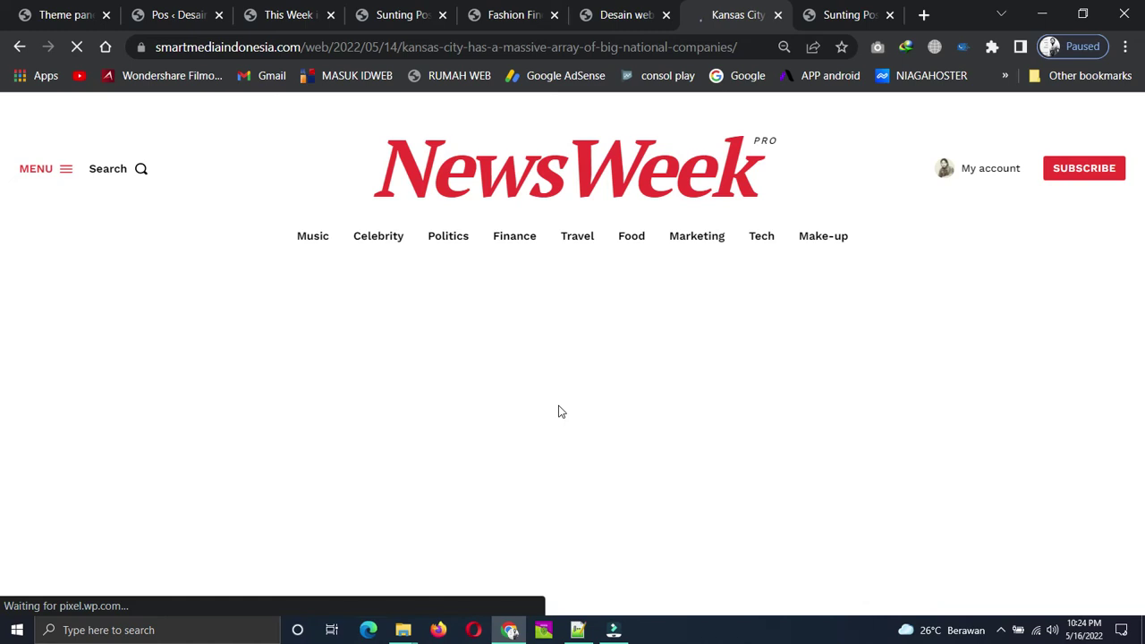
scroll(559, 412, "down", 5)
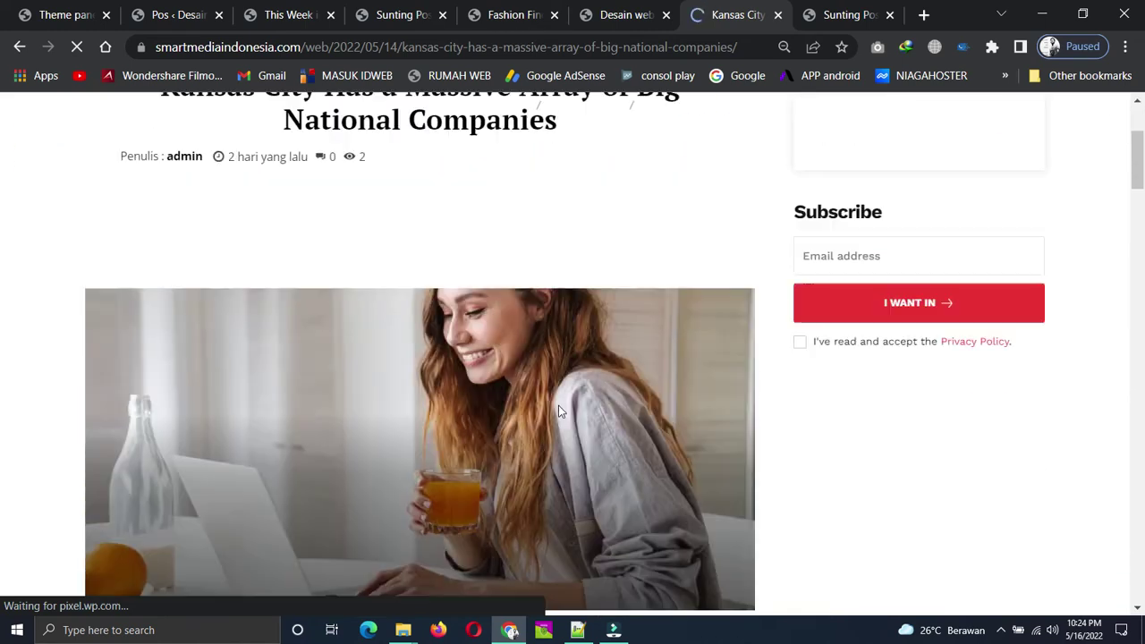
scroll(558, 406, "down", 10)
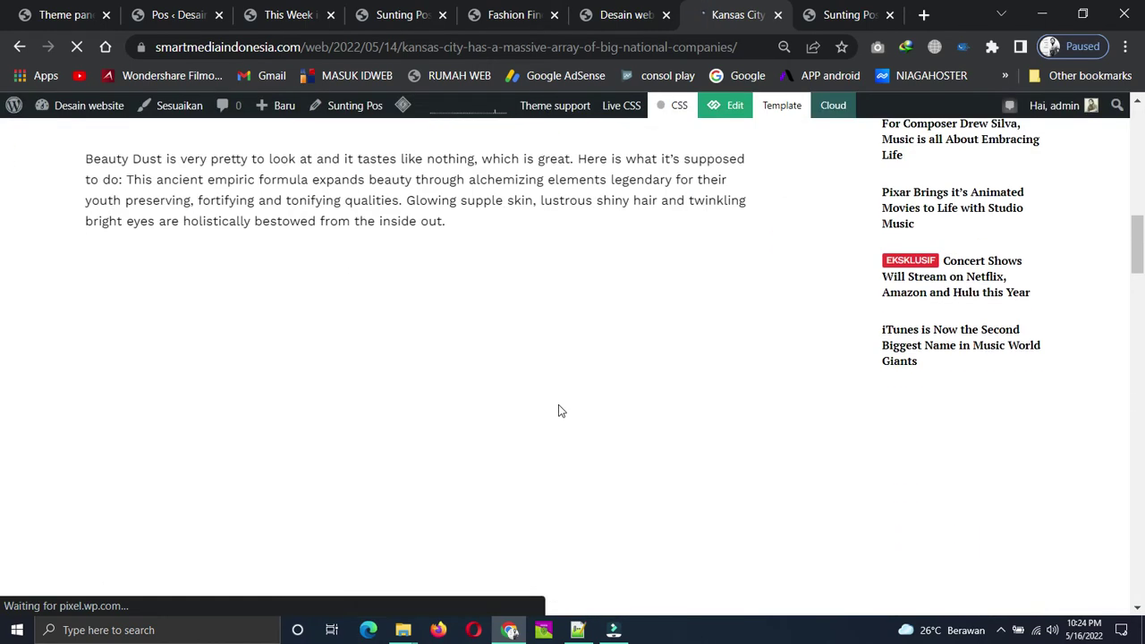
scroll(559, 410, "up", 6)
scroll(608, 401, "down", 15)
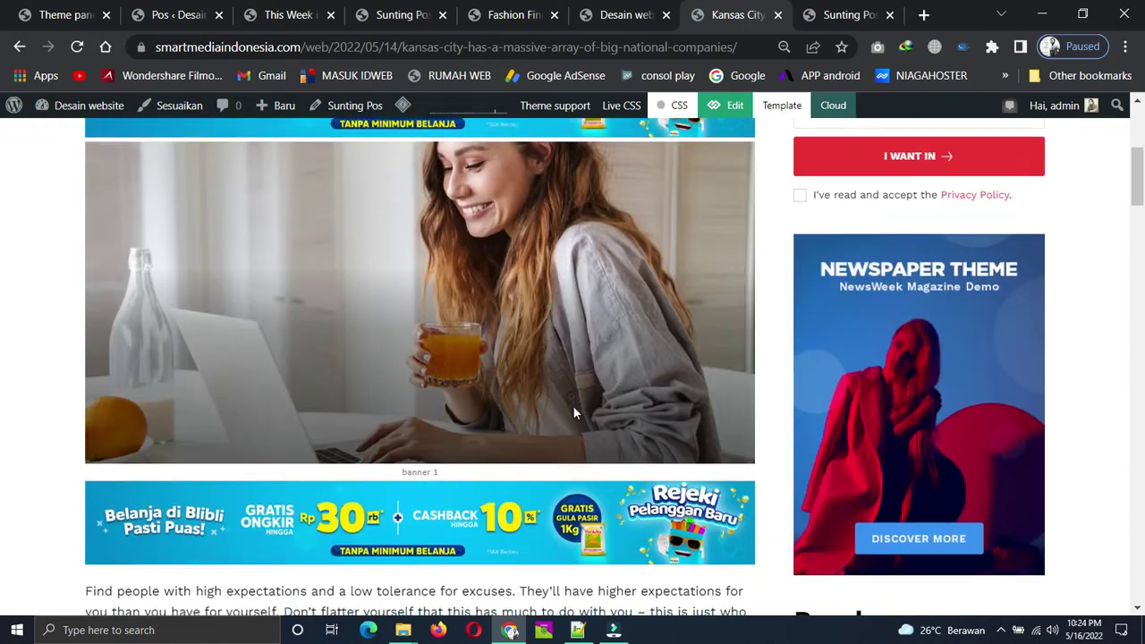
- Examine the rest of the Kansas City article and its sidebar for ad placements
scroll(524, 403, "down", 15)
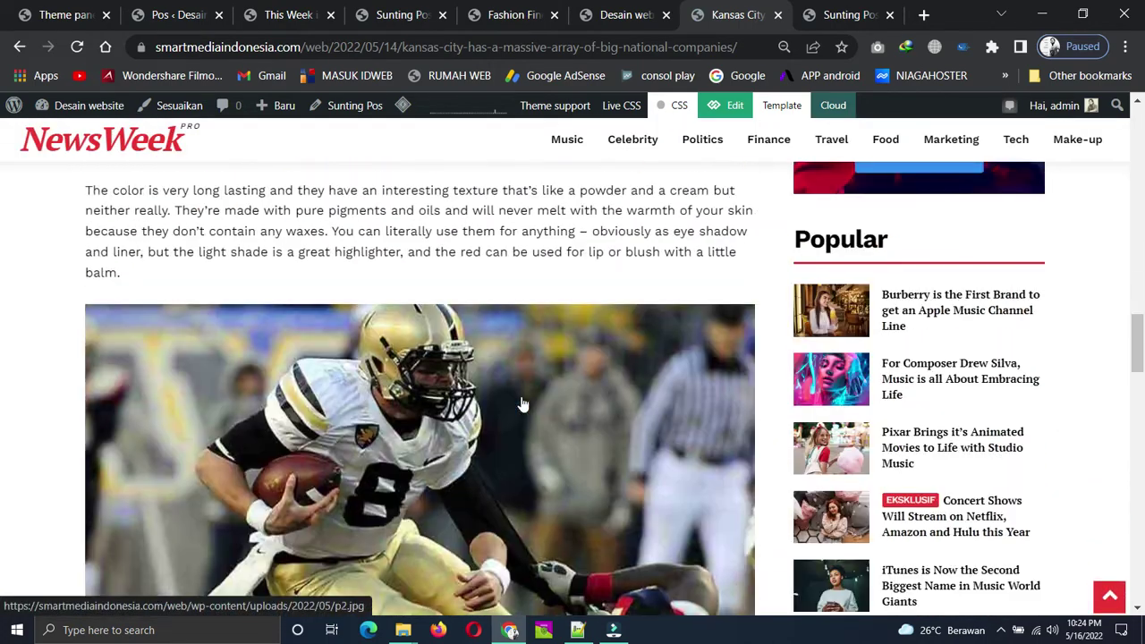
scroll(520, 402, "down", 4)
scroll(521, 402, "up", 15)
scroll(597, 435, "up", 15)
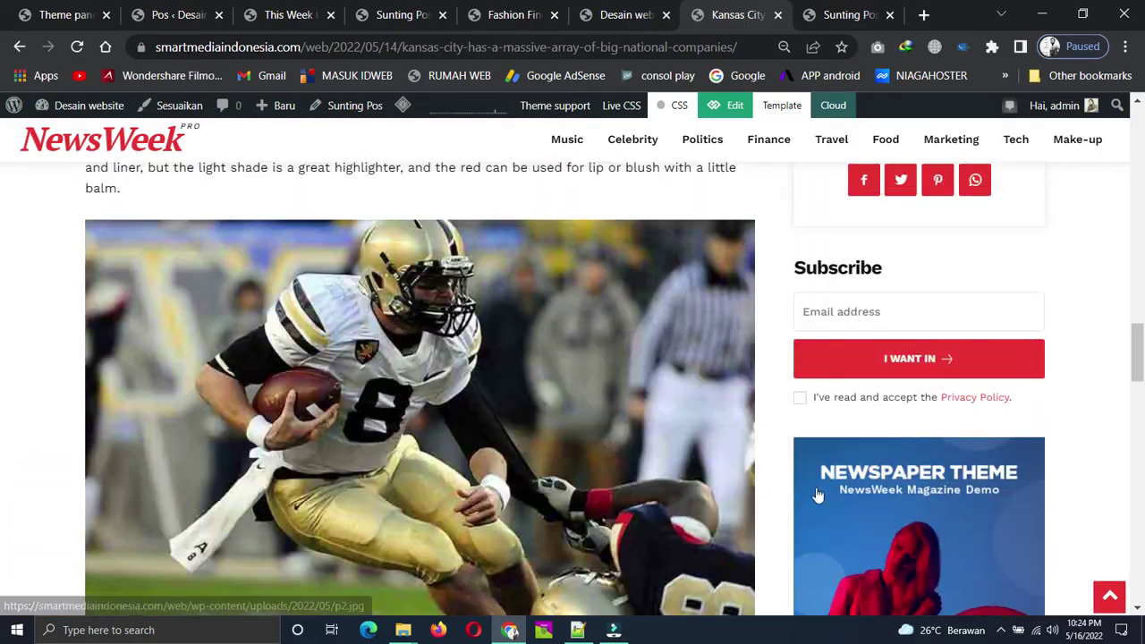
scroll(954, 407, "up", 10)
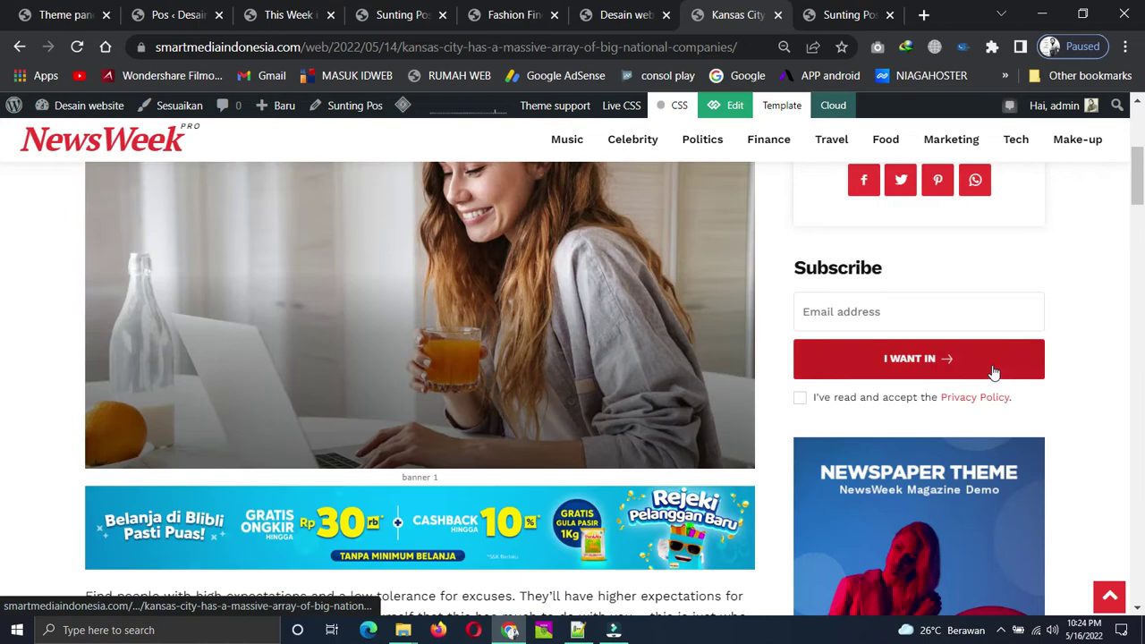
scroll(1064, 398, "down", 2)
scroll(971, 442, "down", 5)
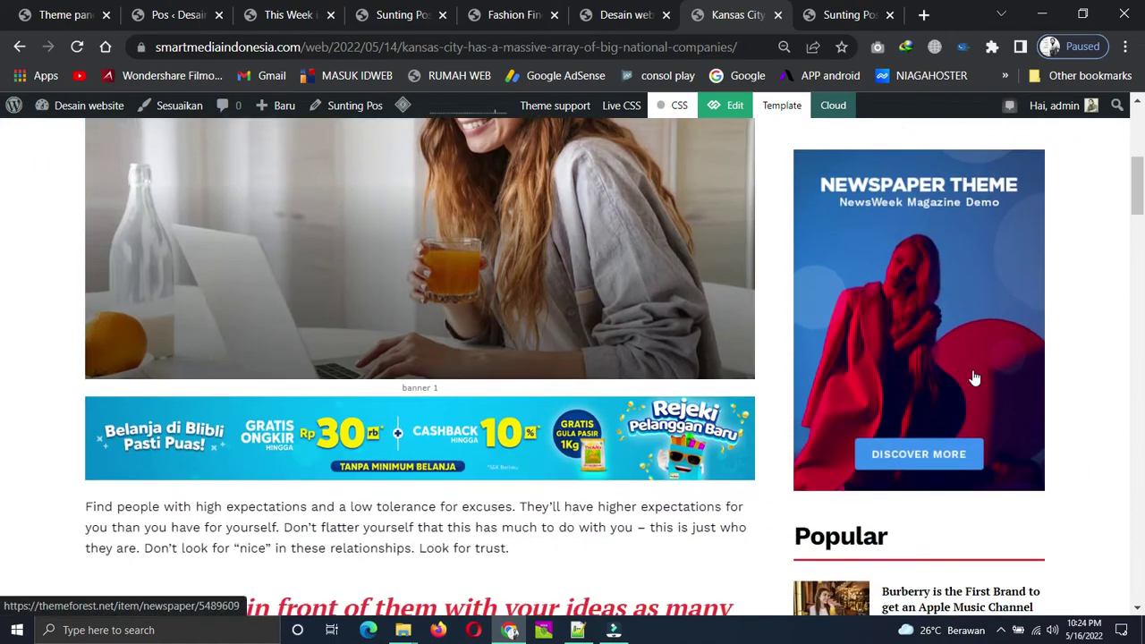
- Reload the Kansas City article and close it, going back to the single post template editor
key("F5")
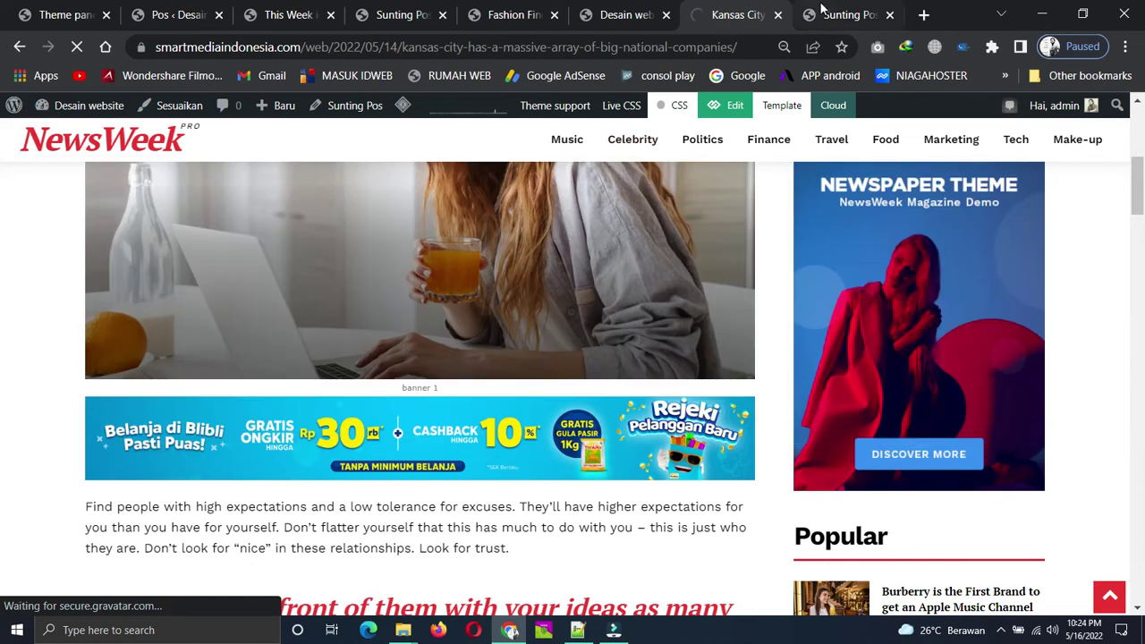
left_click(832, 15)
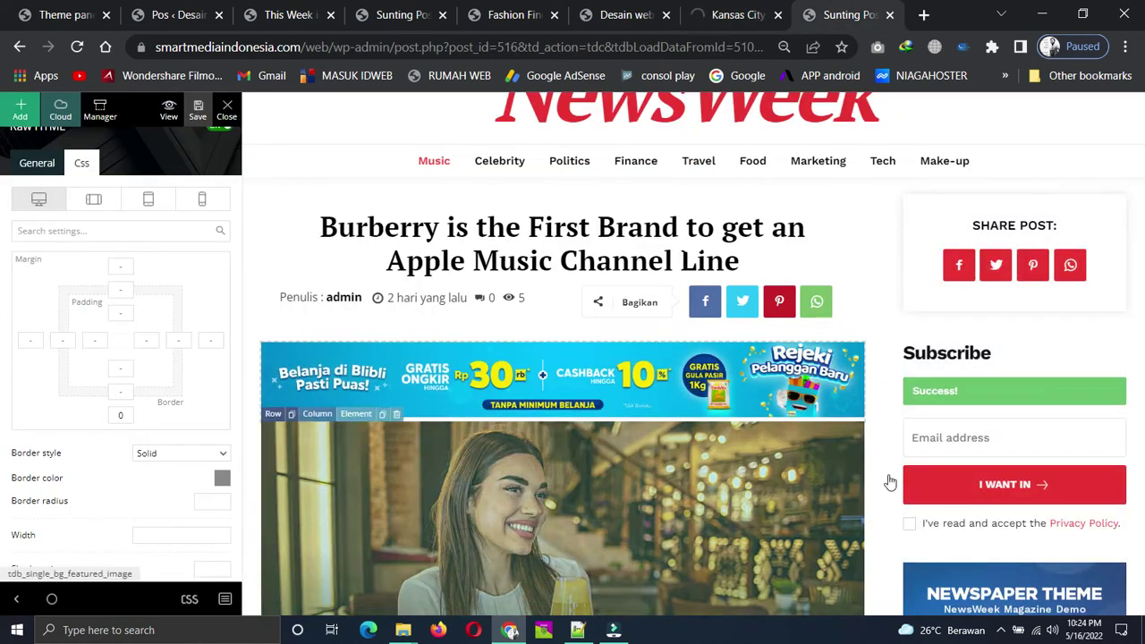
left_click(777, 15)
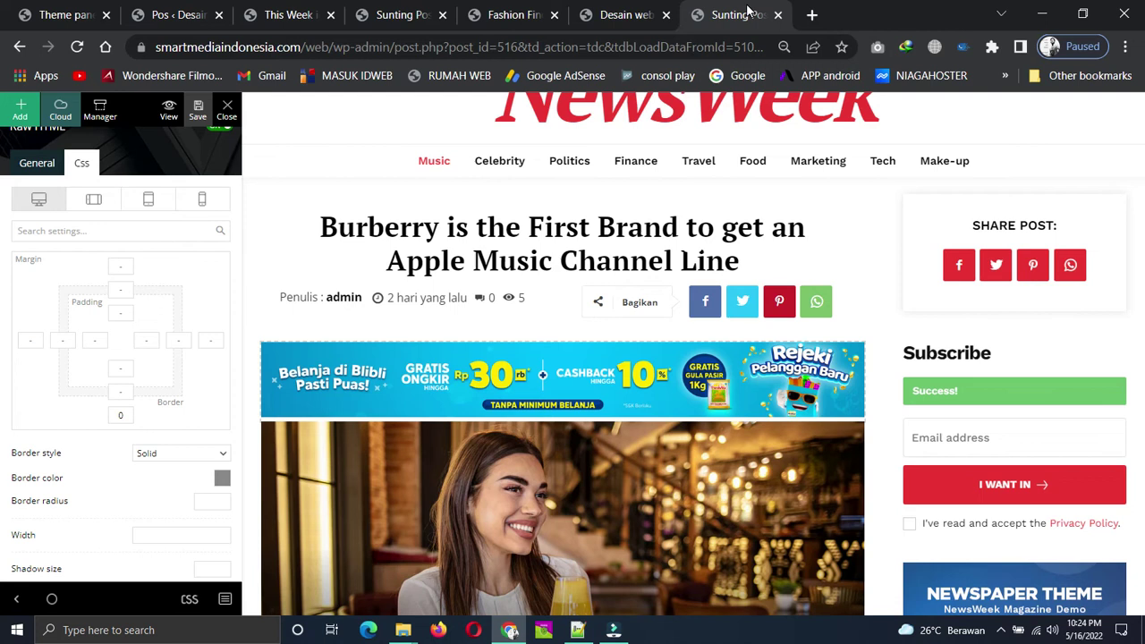
- Go to the theme panel's Ads settings and collapse the Article top ad and Article inline ad sections
left_click(49, 15)
scroll(686, 328, "up", 10)
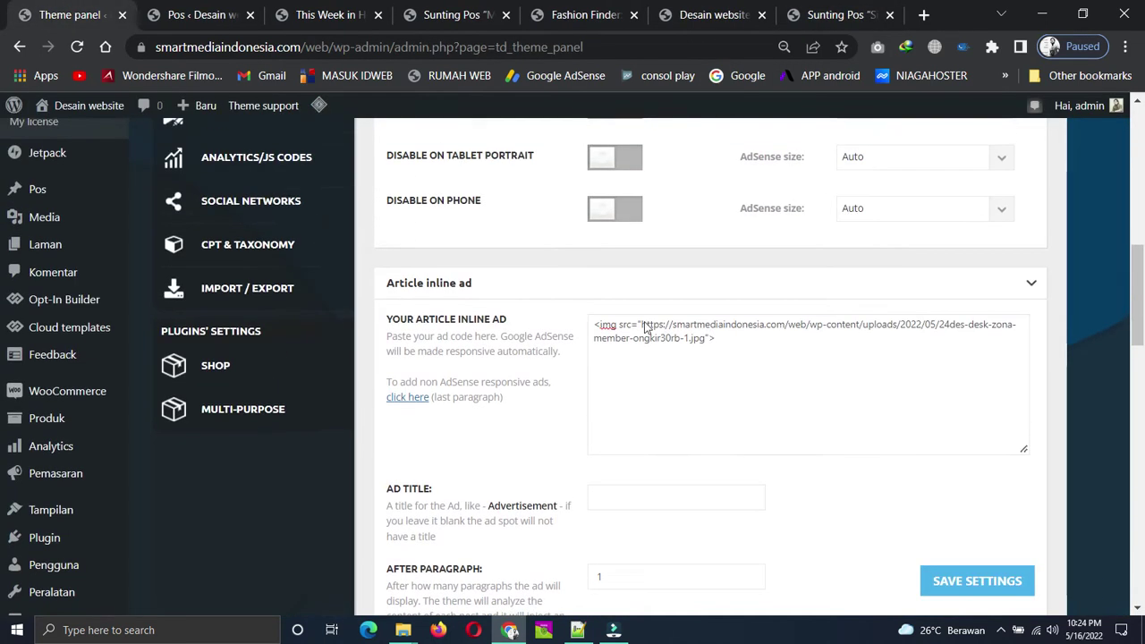
scroll(563, 322, "up", 2)
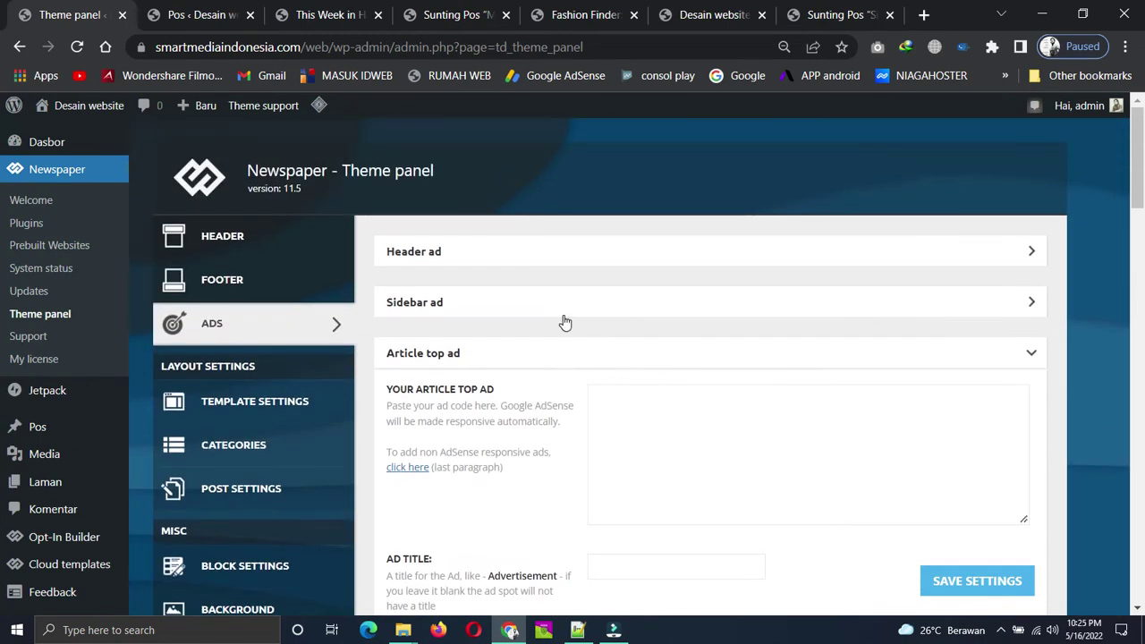
left_click(1024, 352)
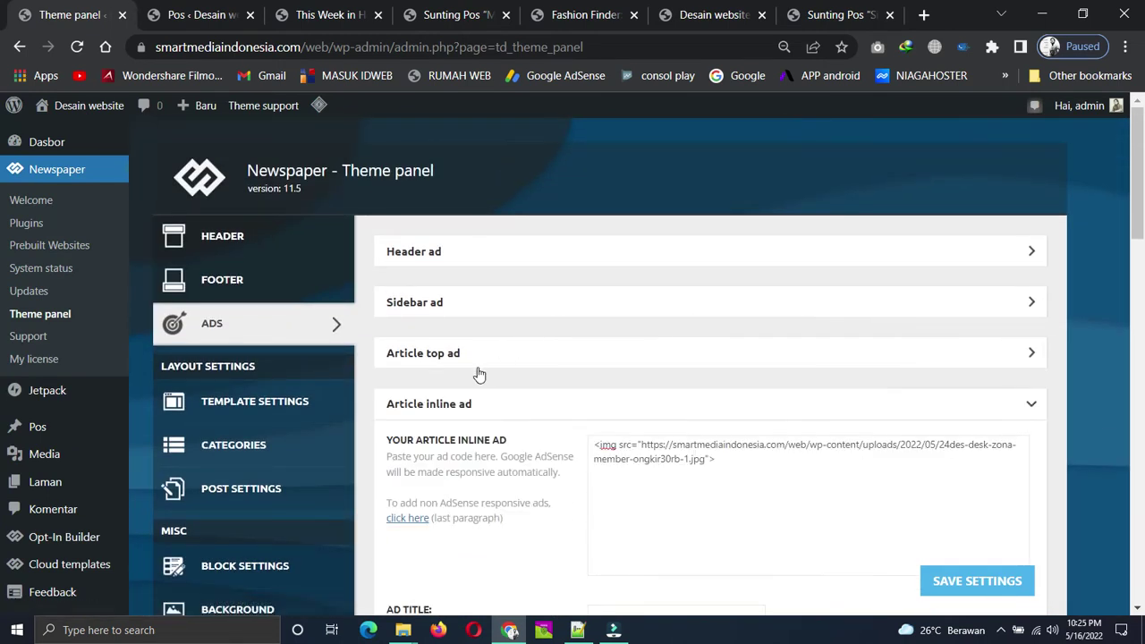
scroll(626, 358, "down", 2)
left_click(1015, 230)
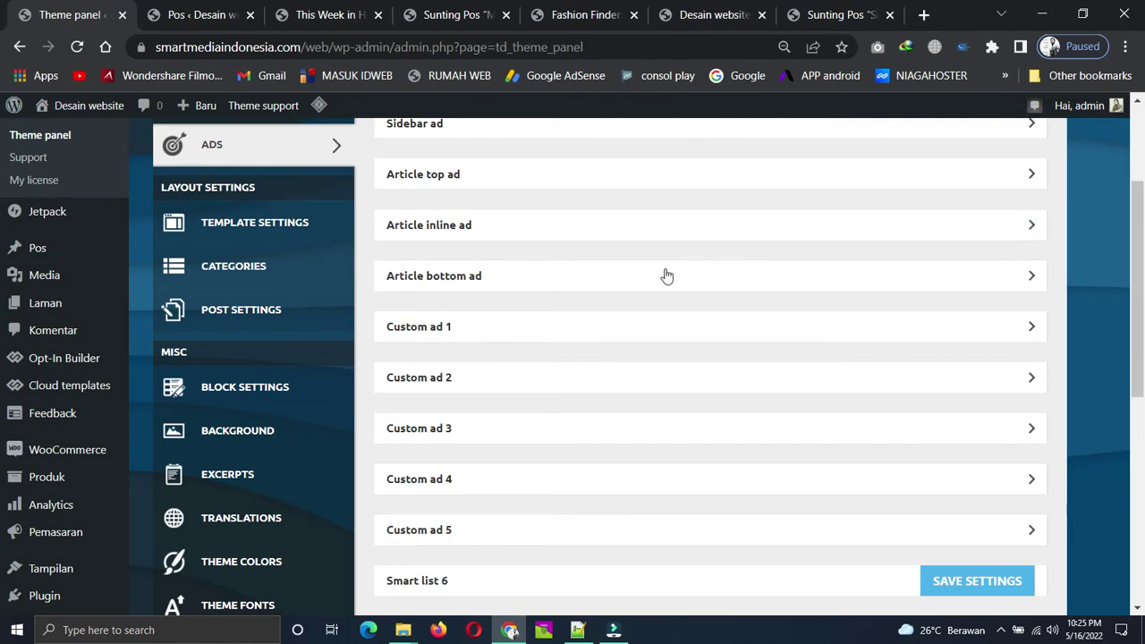
scroll(586, 356, "up", 2)
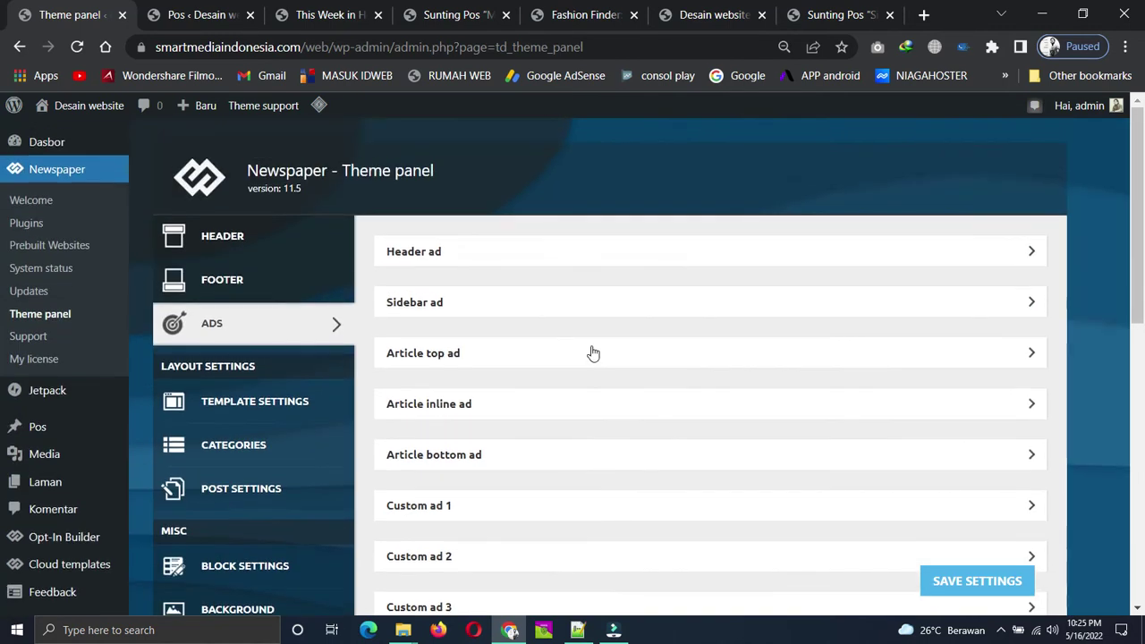
left_click(1026, 304)
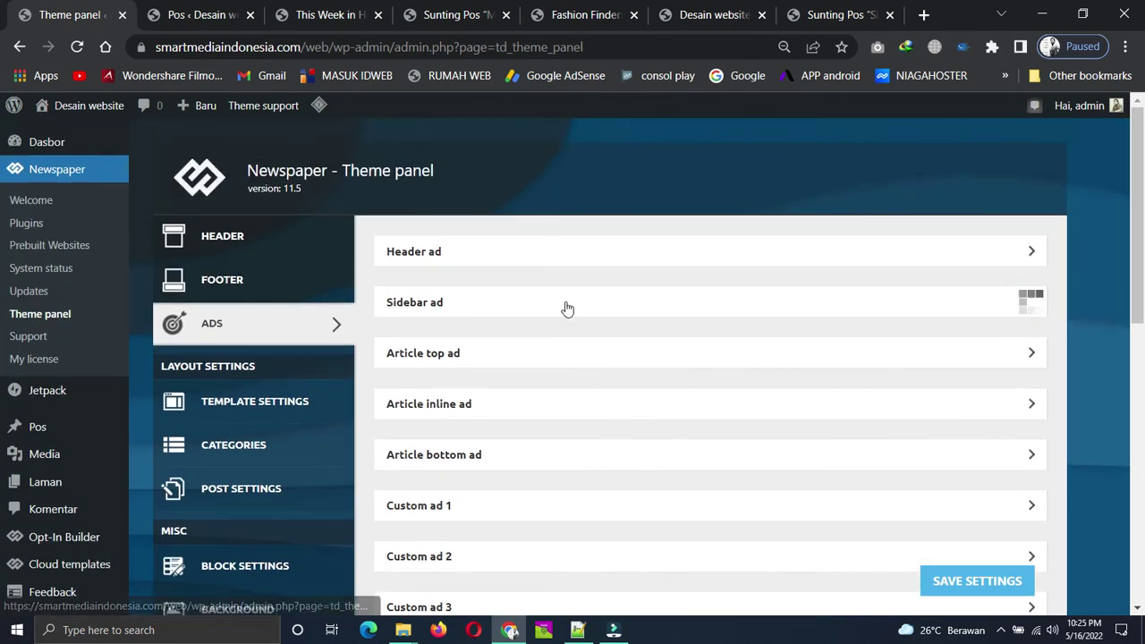
left_click(631, 411)
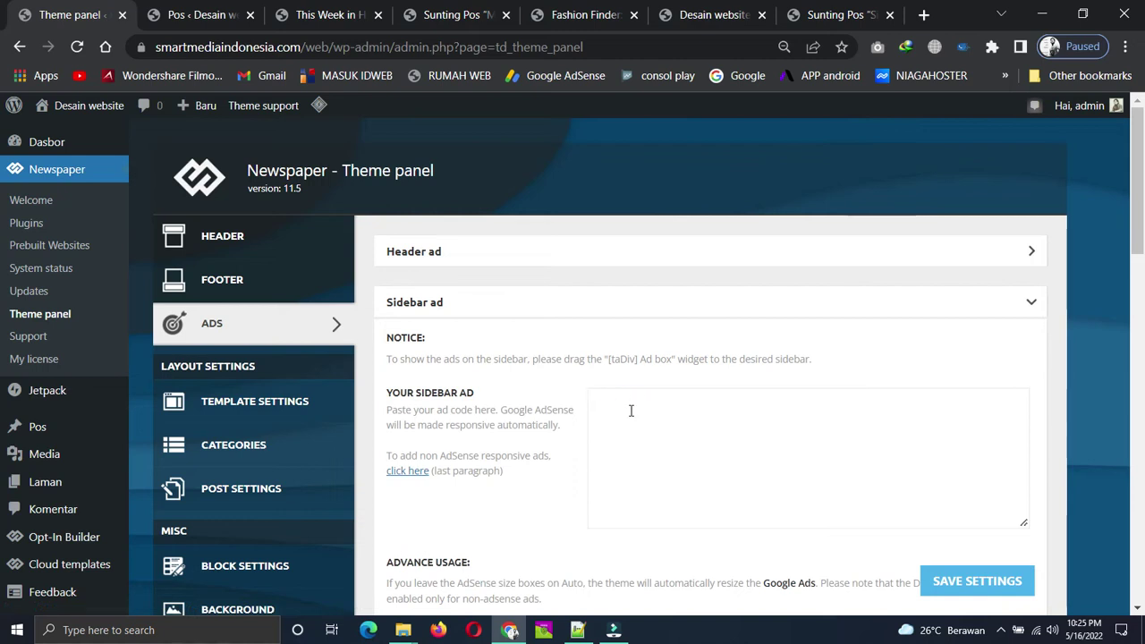
type("<img src=\"https://smartmediaindonesia.com/web/wp-content/uploads/2022/05/24des-desk-zona-member-ongkir30rb-1.jpg\">")
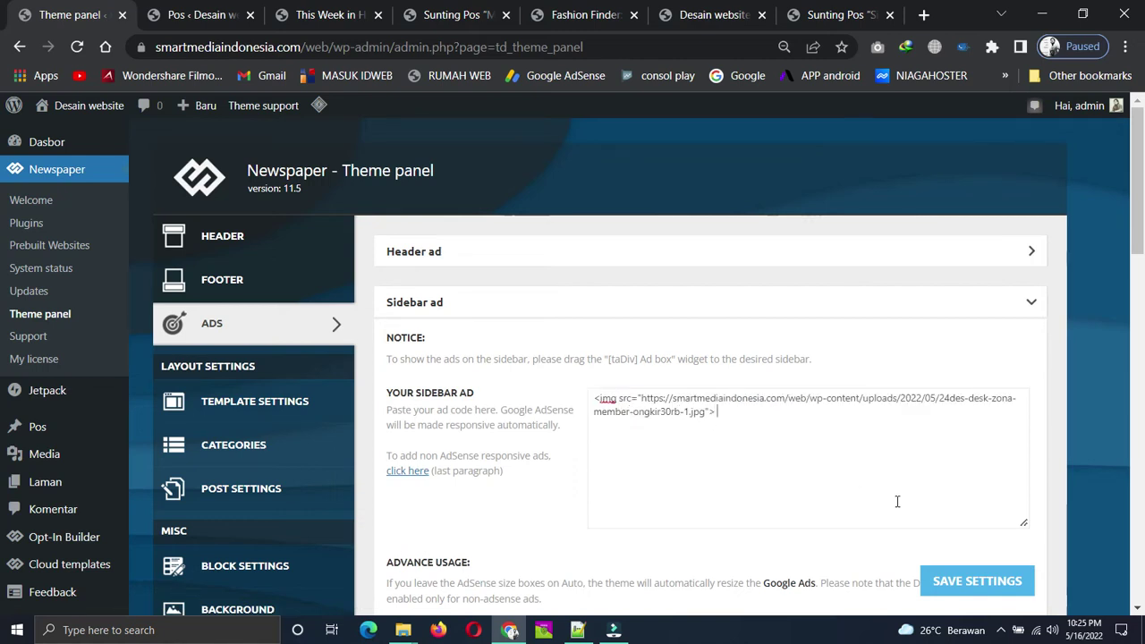
left_click(966, 582)
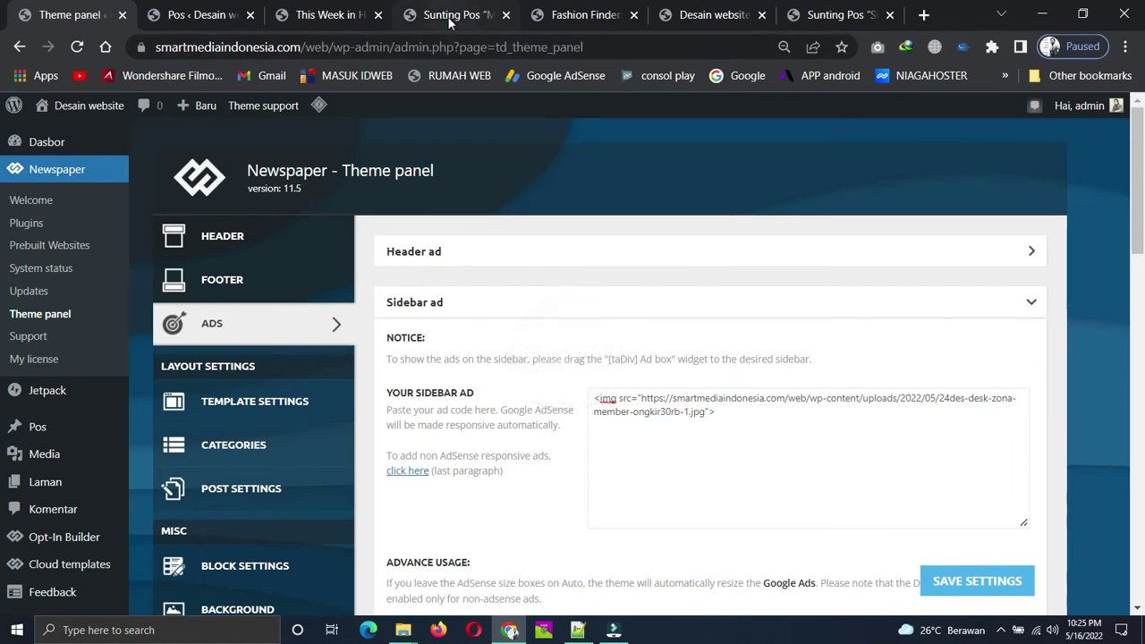
- Return to the single post template editor and inspect the general settings of the existing image ad box above the Popular section
left_click(706, 14)
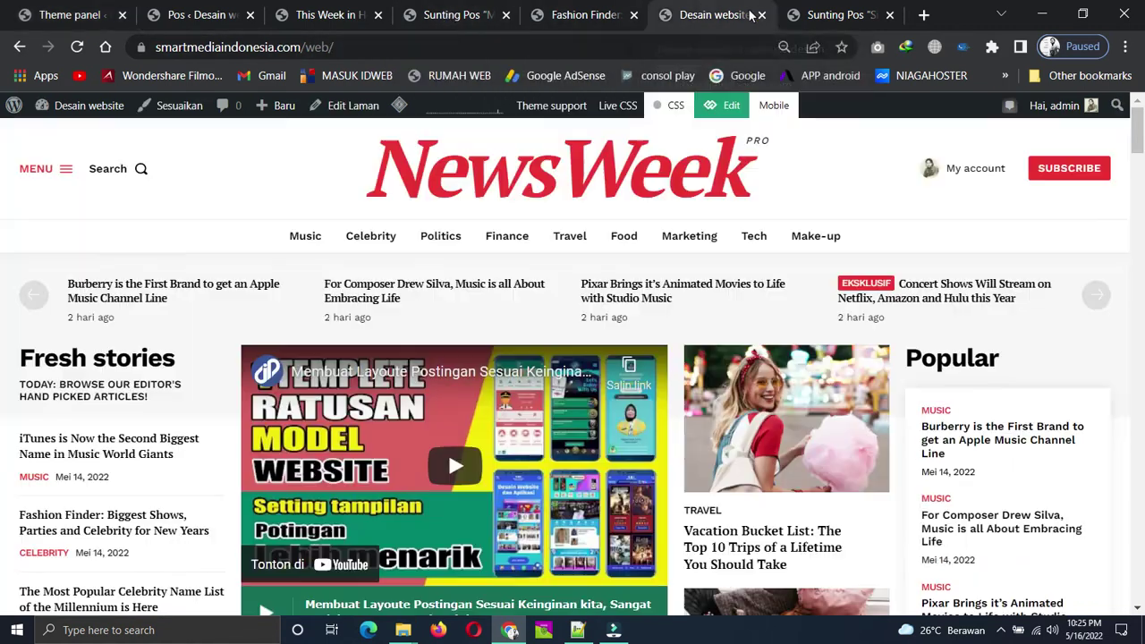
left_click(811, 13)
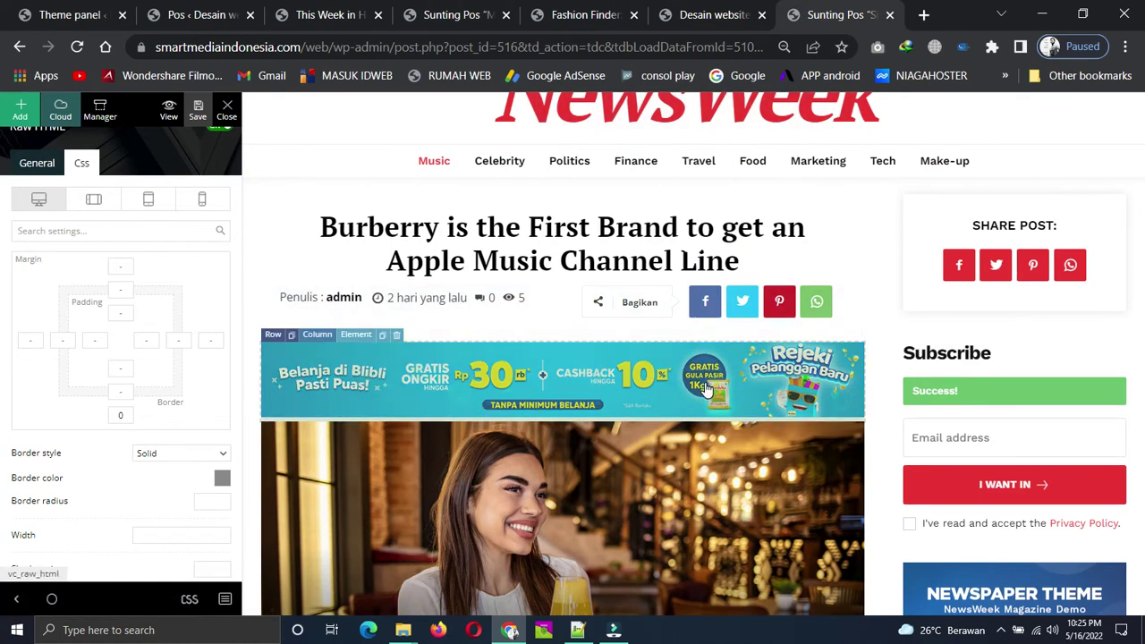
scroll(1002, 344, "up", 1)
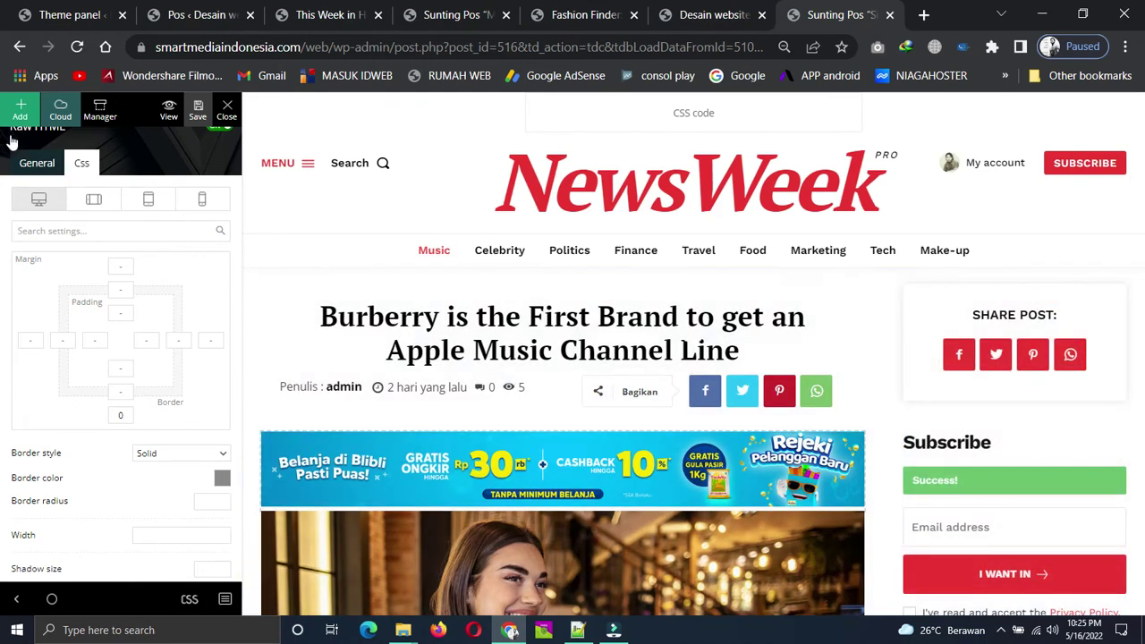
left_click(20, 109)
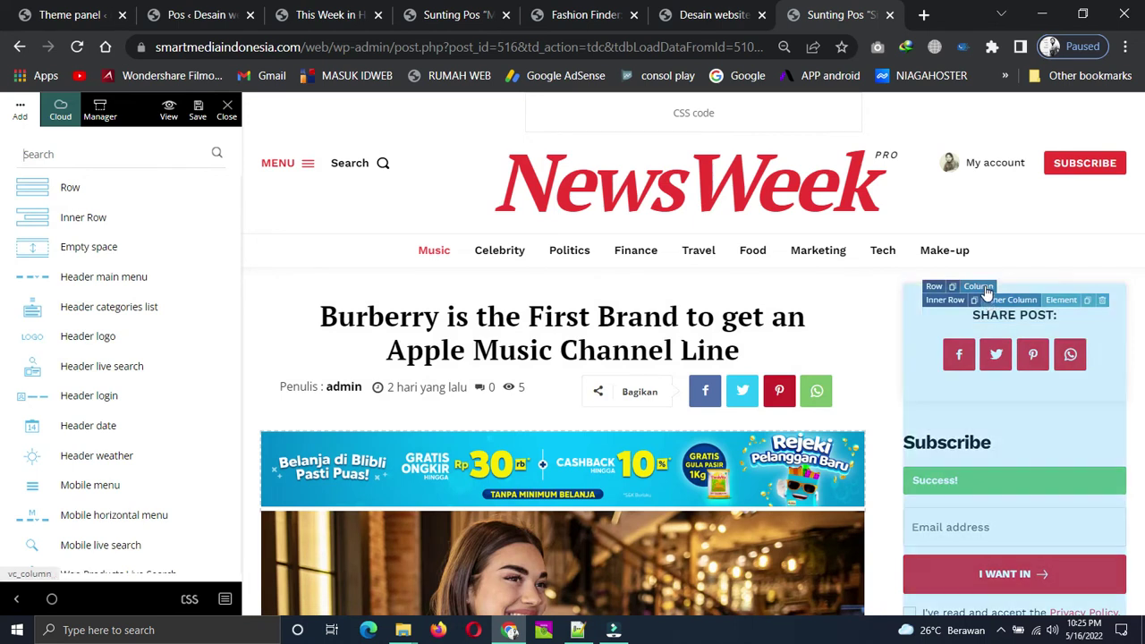
scroll(1009, 472, "down", 6)
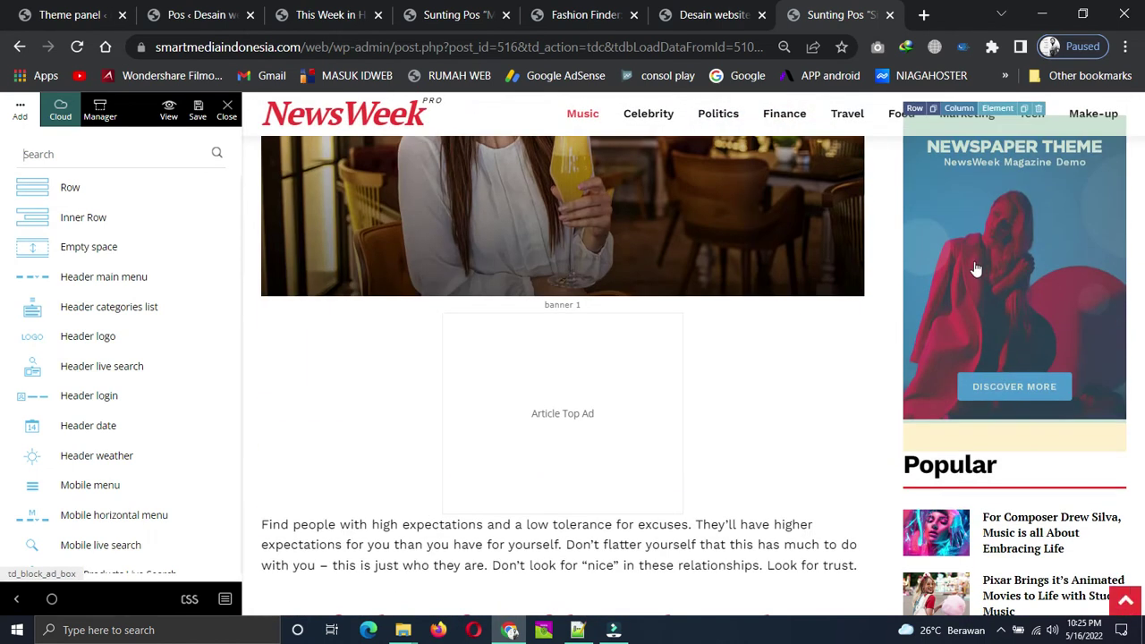
scroll(989, 304, "up", 1)
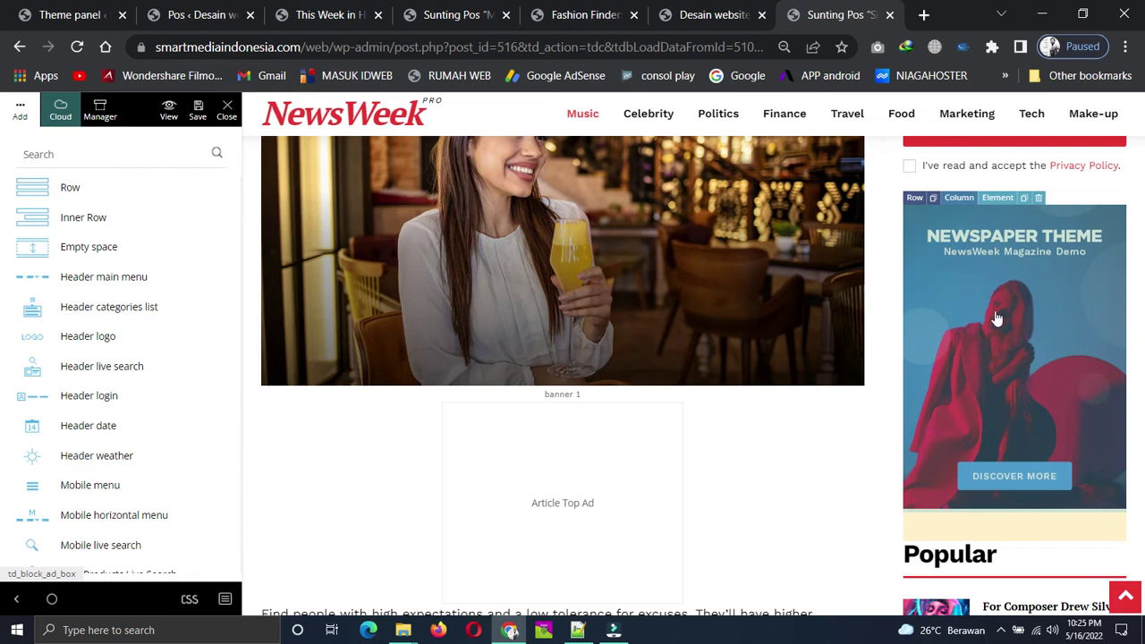
left_click(991, 285)
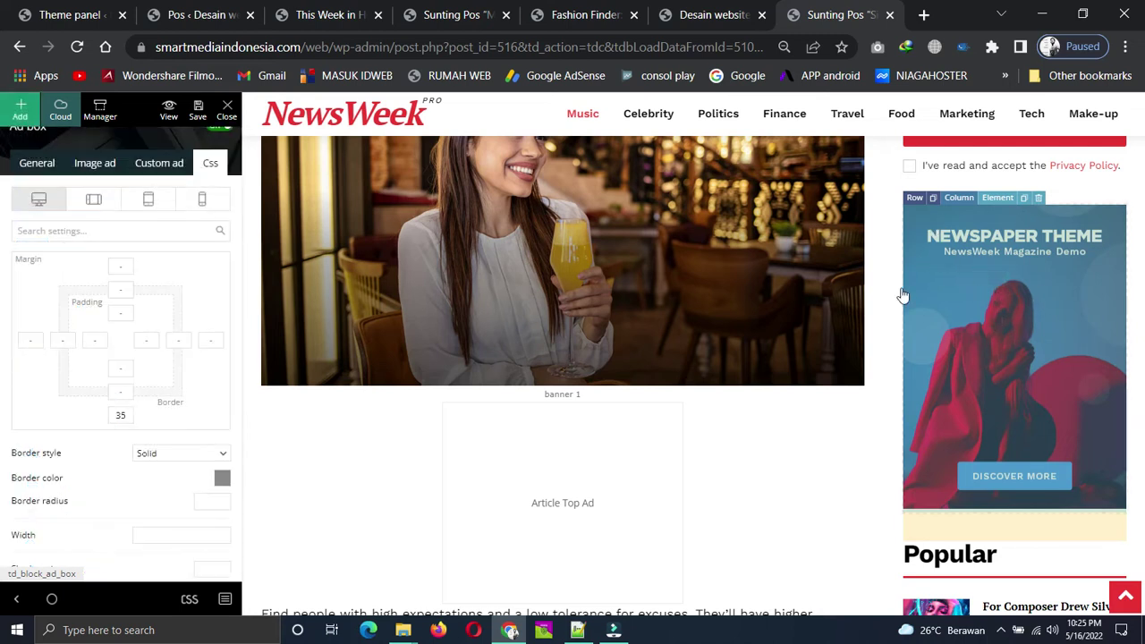
left_click(38, 163)
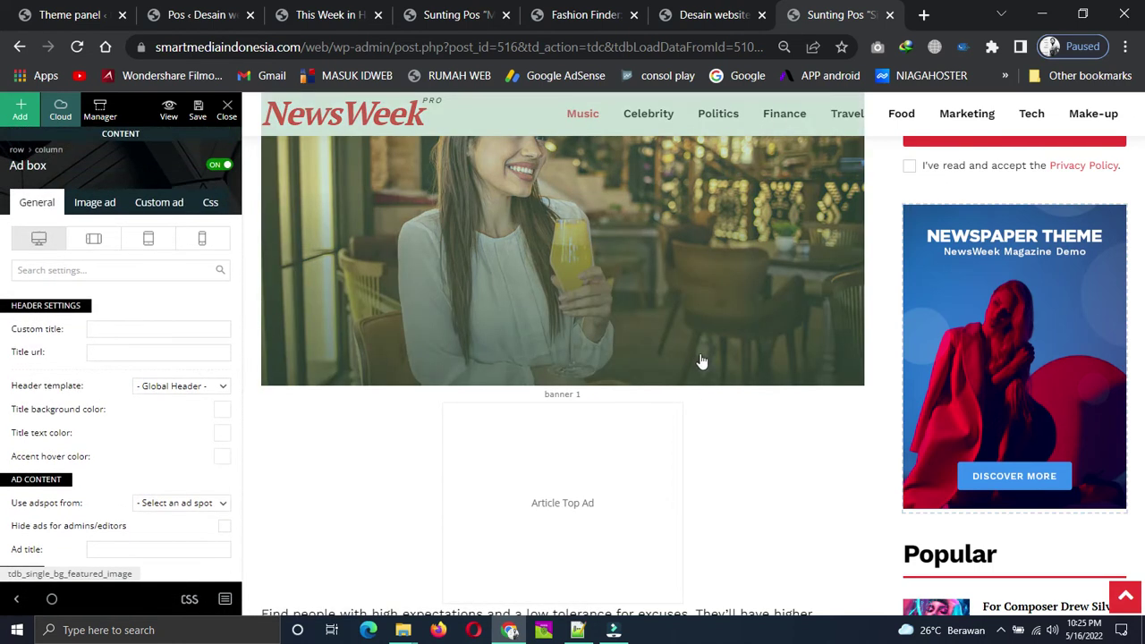
scroll(703, 360, "up", 4)
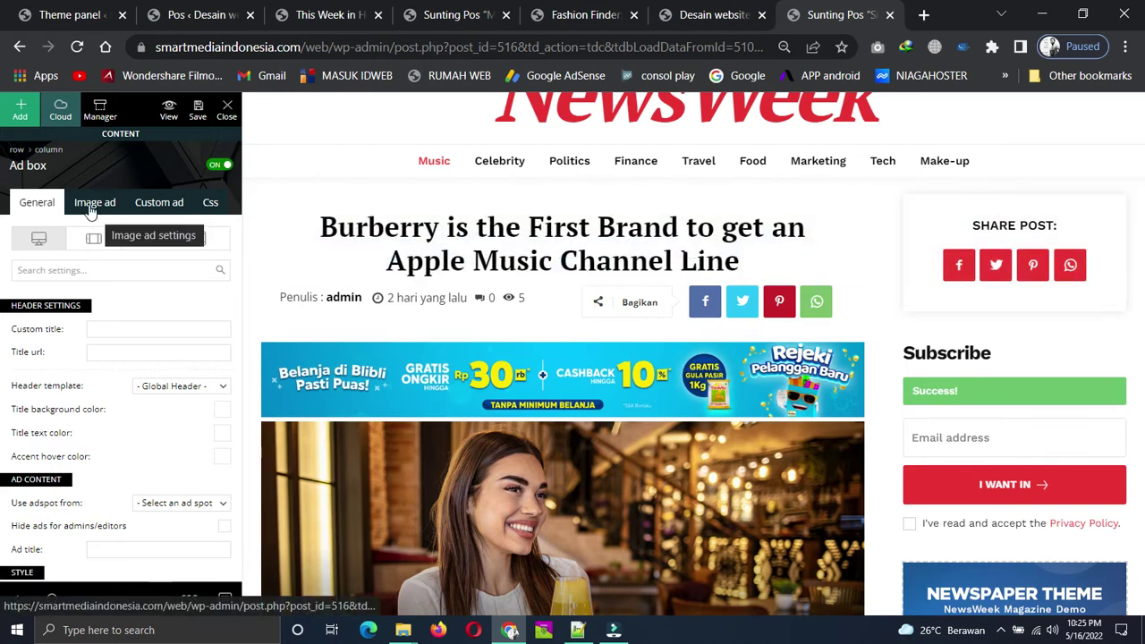
- Search the elements for "ad" and insert an Ad box at the top of the sidebar, above the Share Post block
left_click(19, 111)
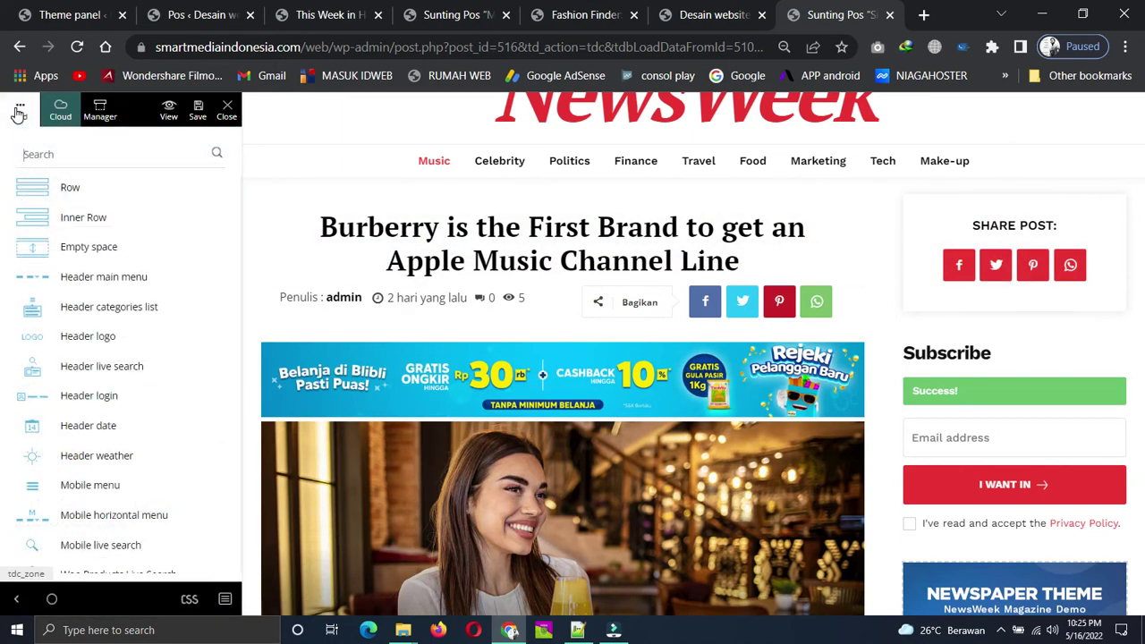
left_click(59, 151)
type("ad")
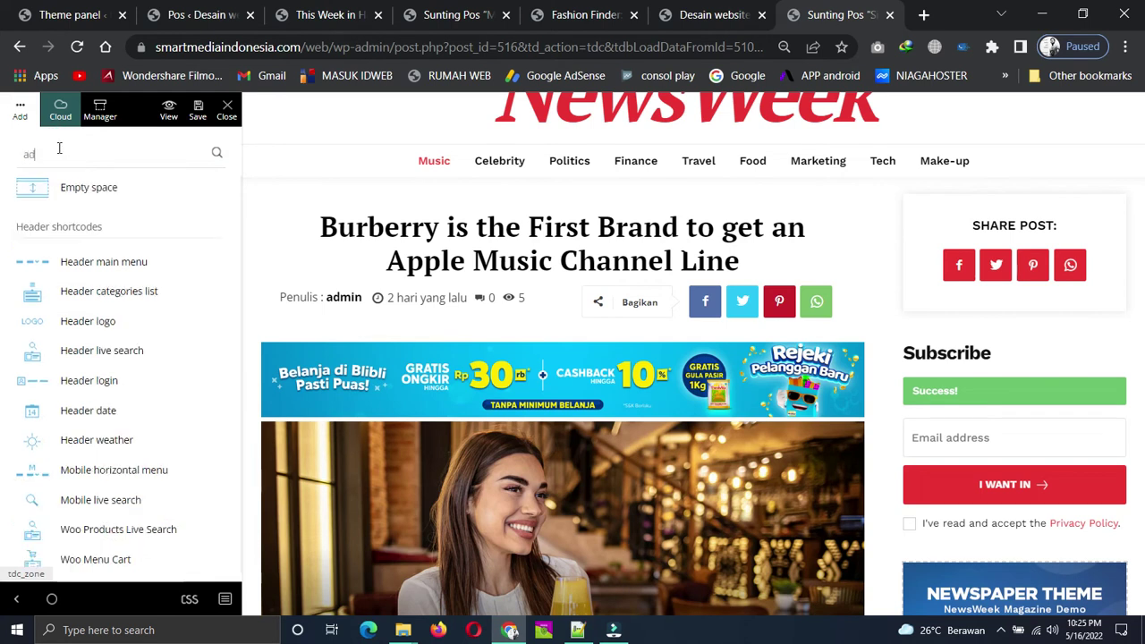
scroll(117, 320, "down", 5)
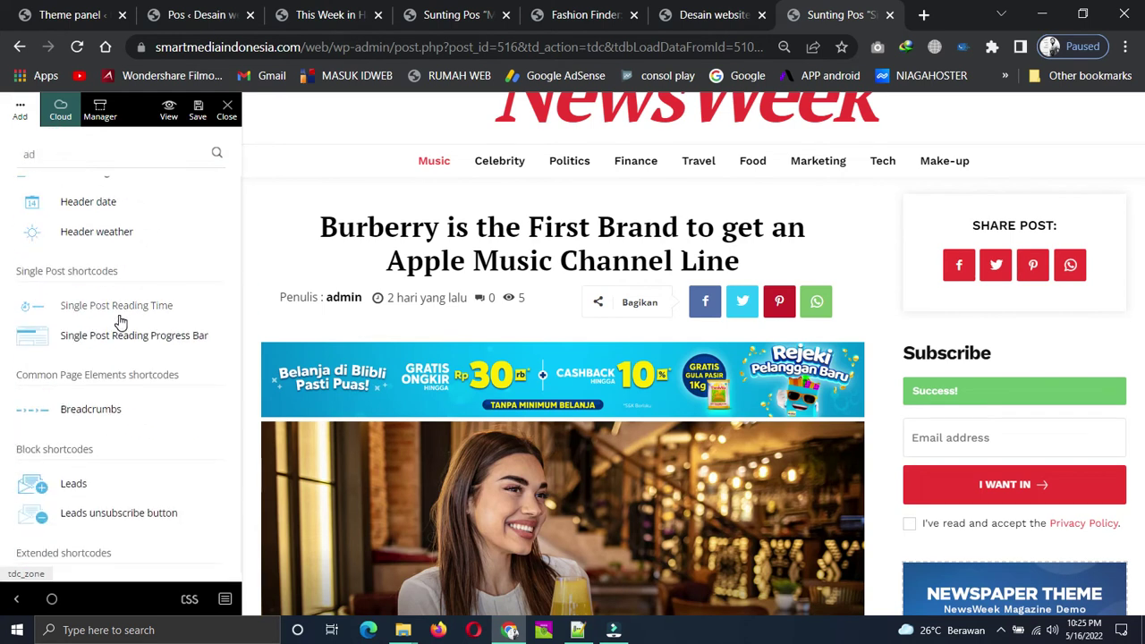
left_click_drag(40, 564, 995, 215)
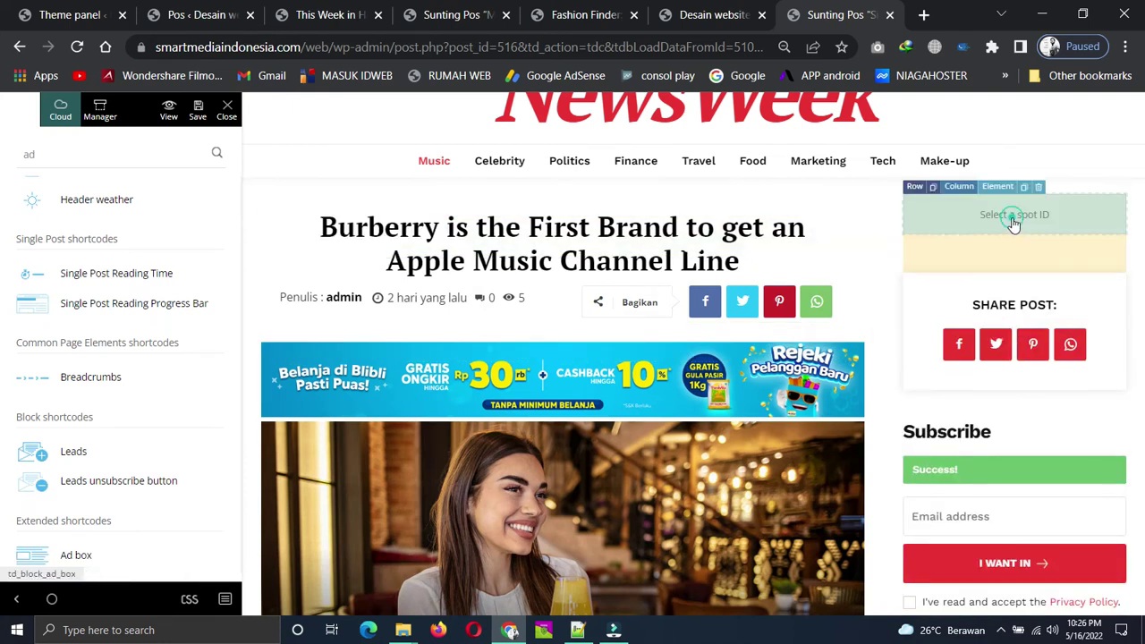
- Set the new sidebar ad box's bottom margin to 10
left_click(211, 202)
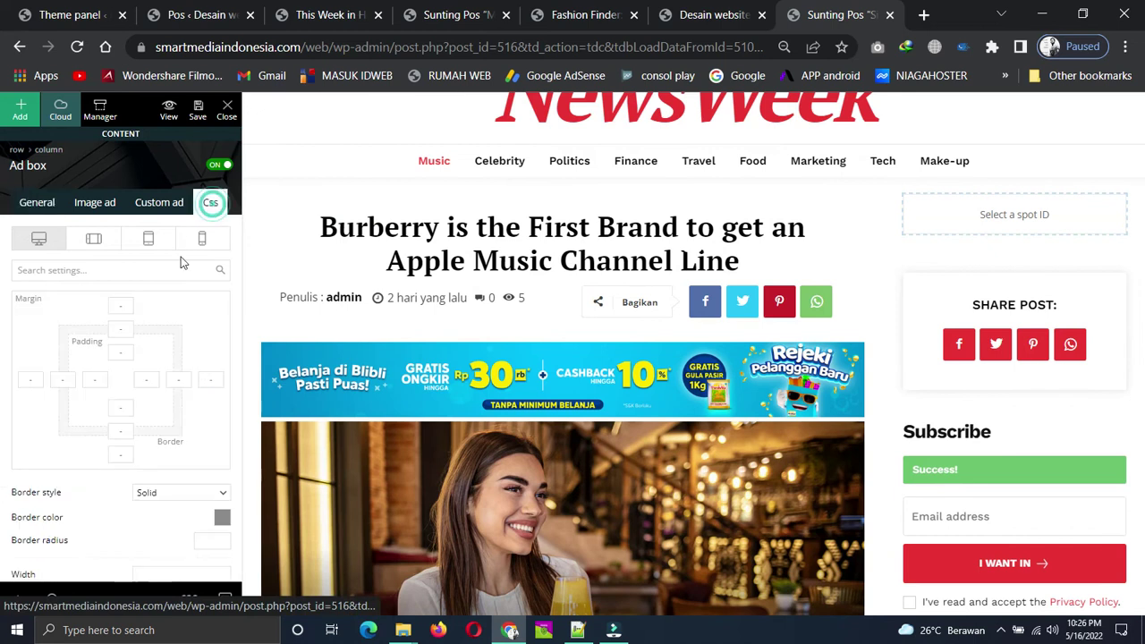
left_click(120, 454)
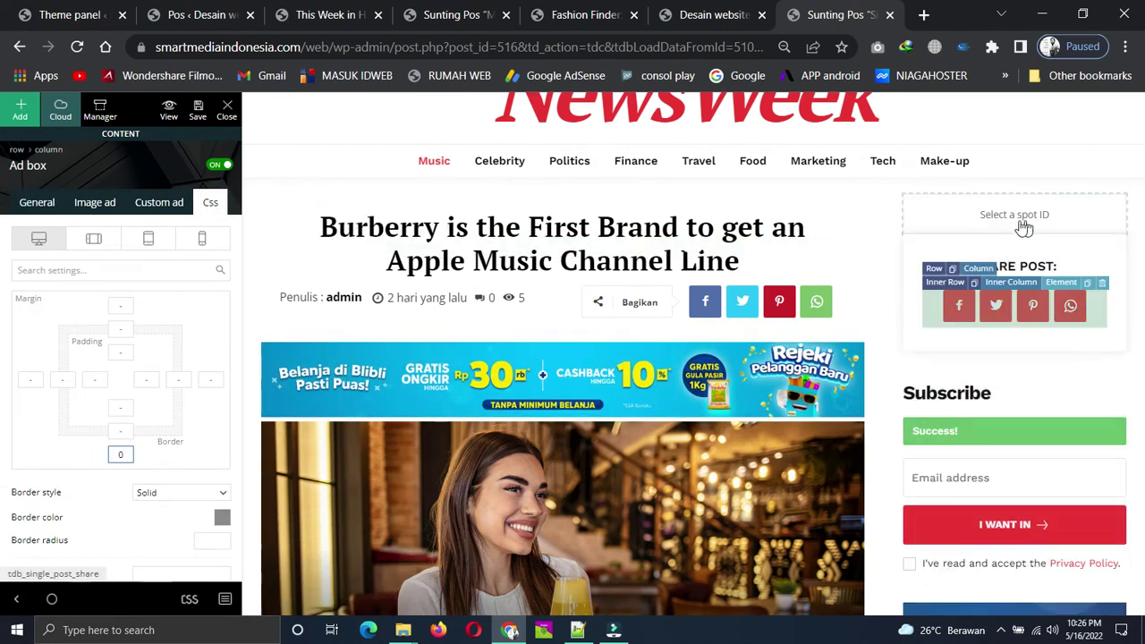
left_click(120, 454)
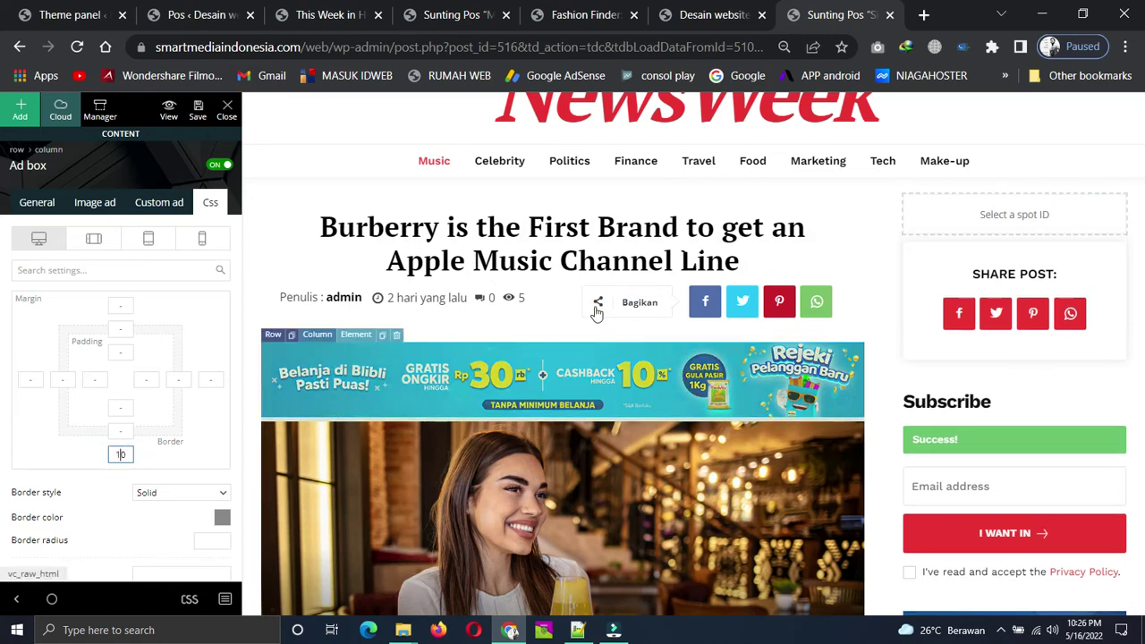
- Examine the new ad box's general and image ad settings, including the media library offered for the all-devices image
left_click(38, 202)
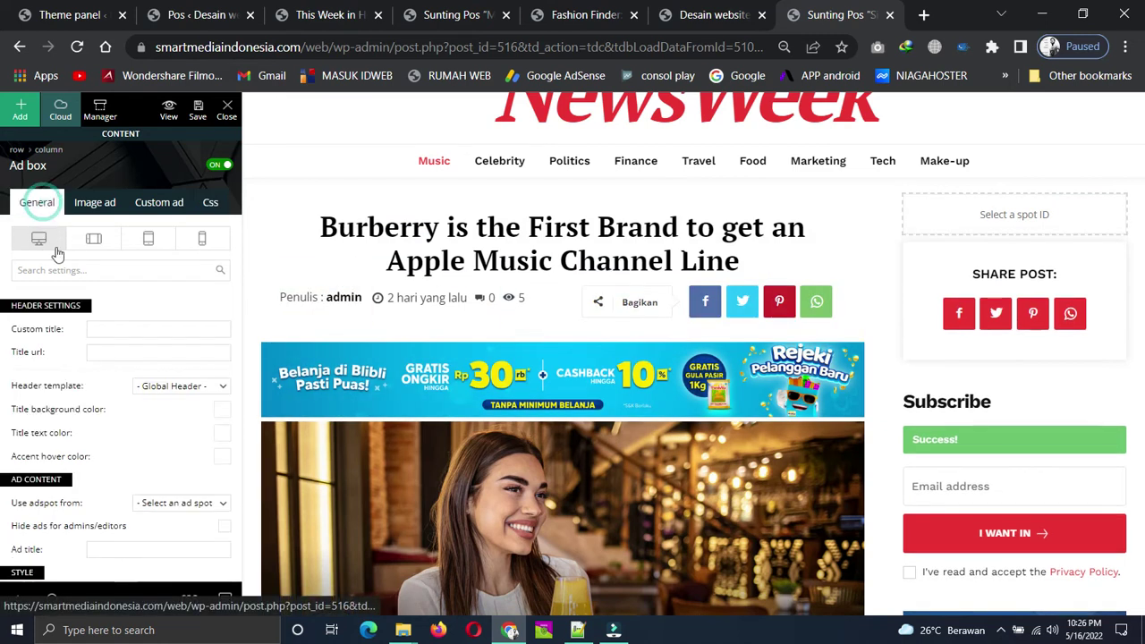
left_click(100, 202)
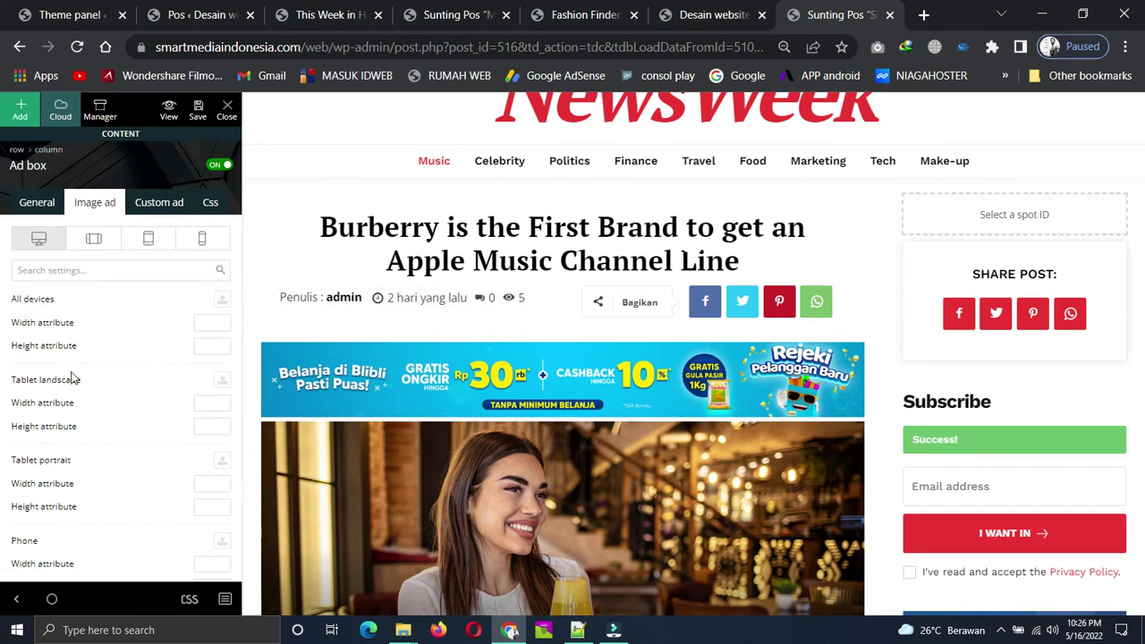
scroll(146, 396, "down", 2)
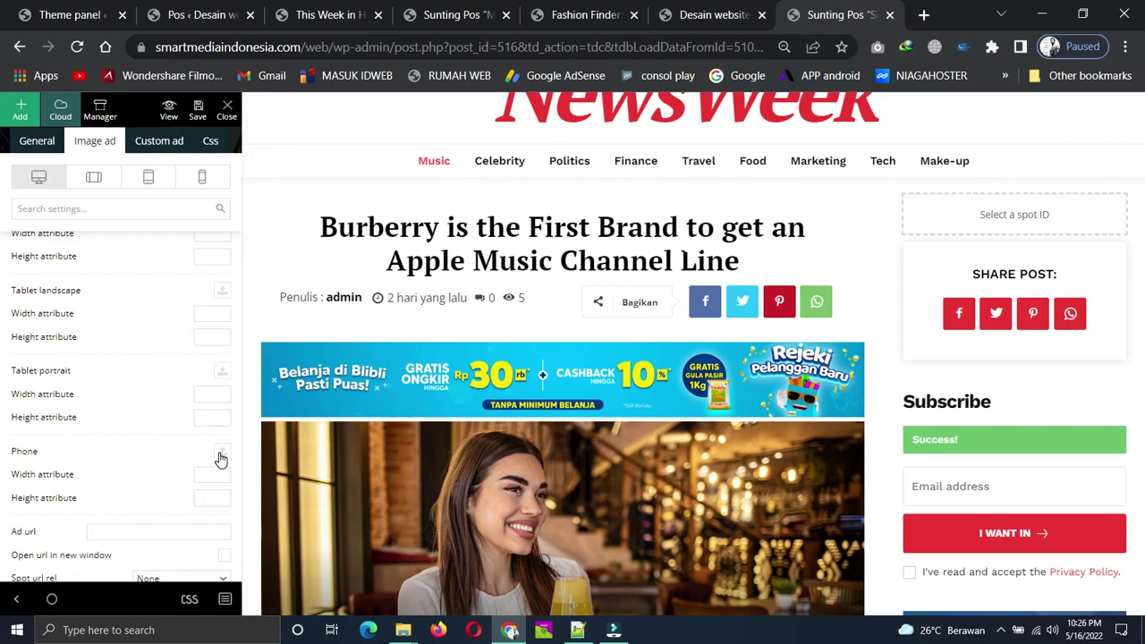
scroll(145, 379, "down", 4)
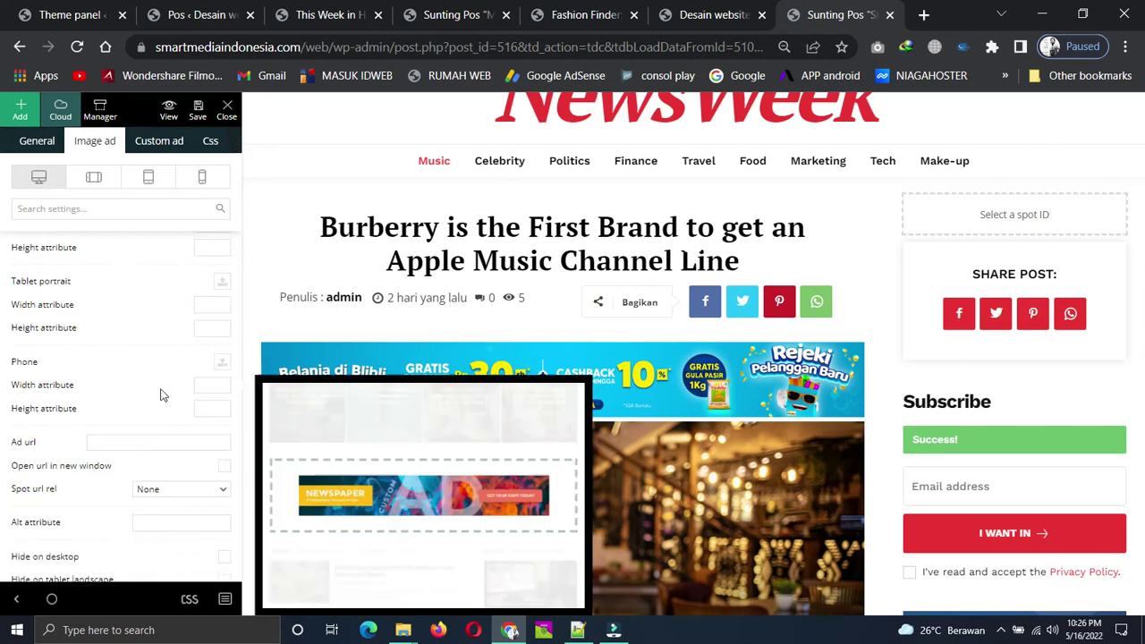
scroll(117, 352, "down", 2)
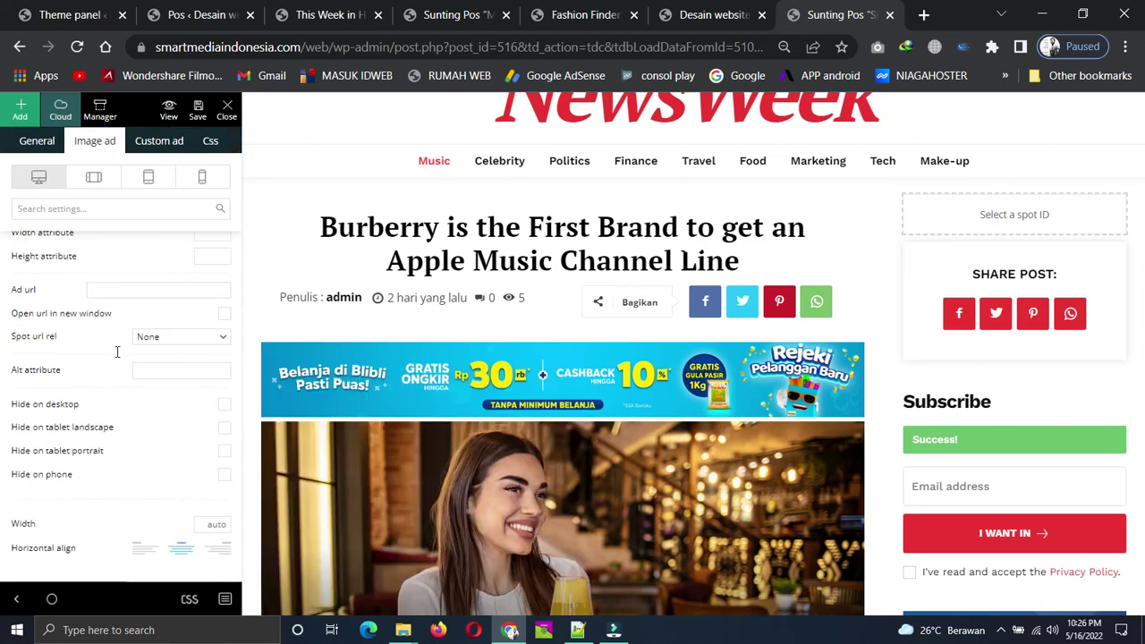
scroll(119, 368, "up", 6)
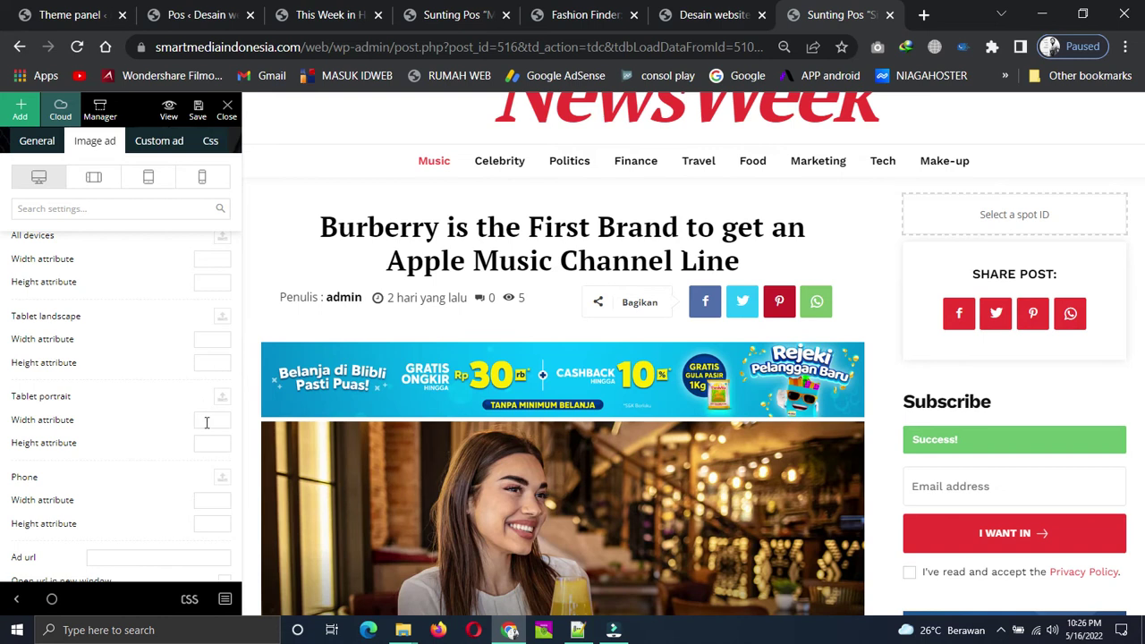
scroll(144, 355, "up", 2)
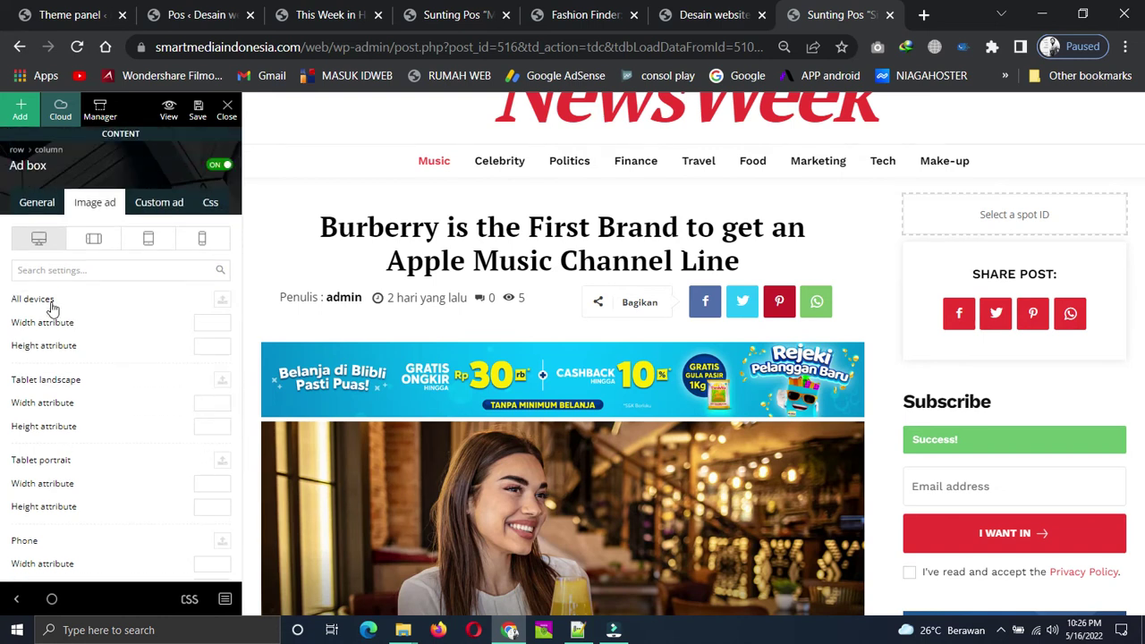
left_click(221, 302)
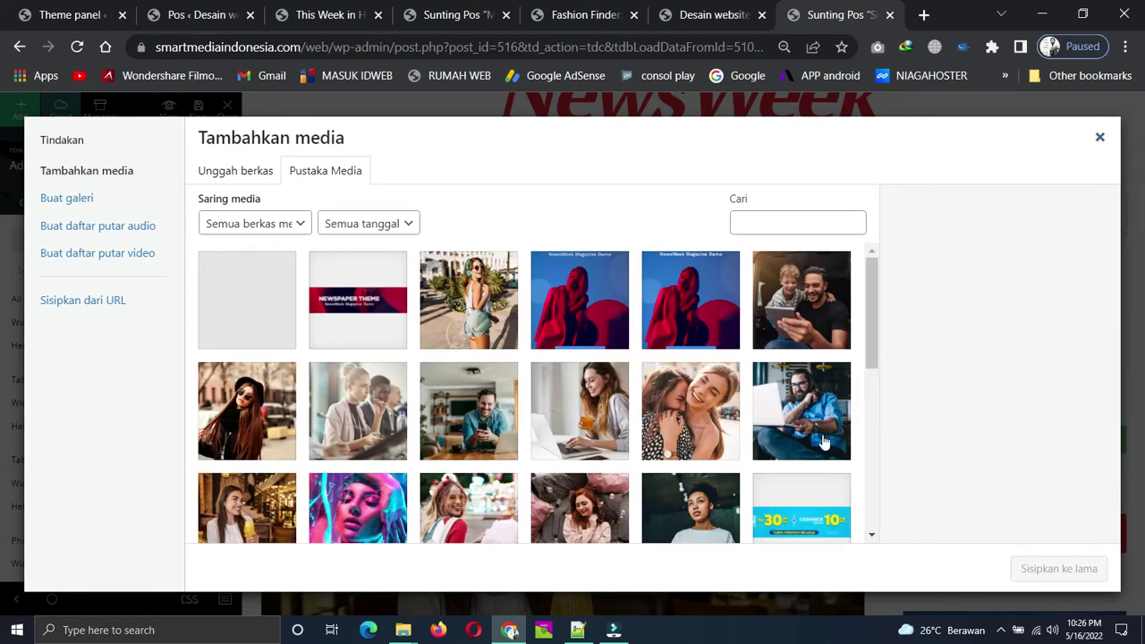
scroll(824, 443, "down", 1)
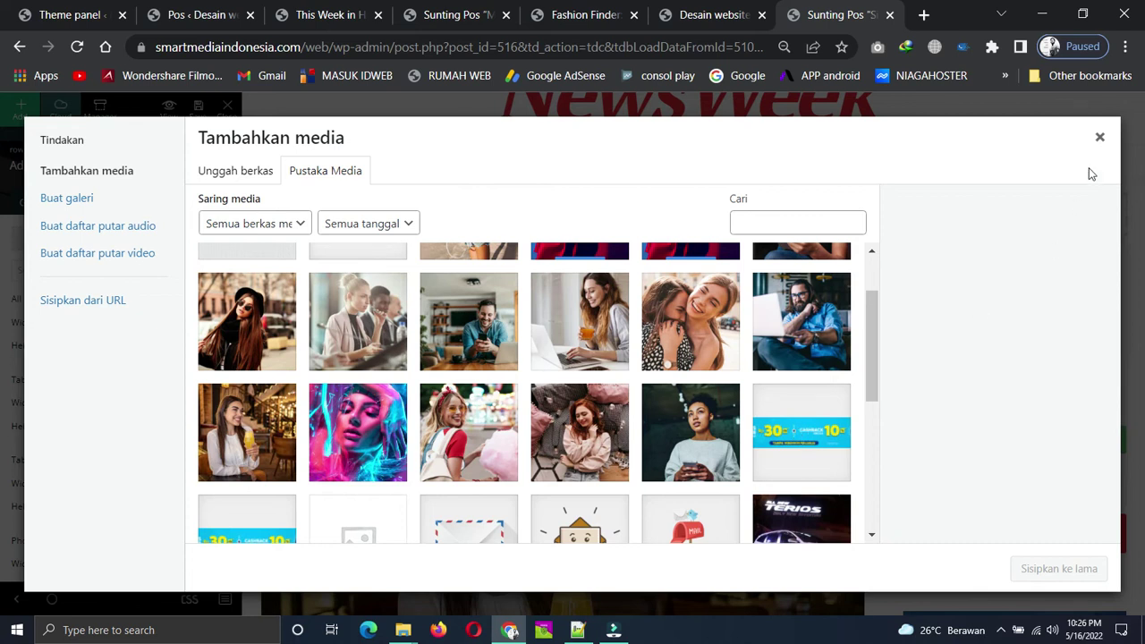
left_click(1101, 139)
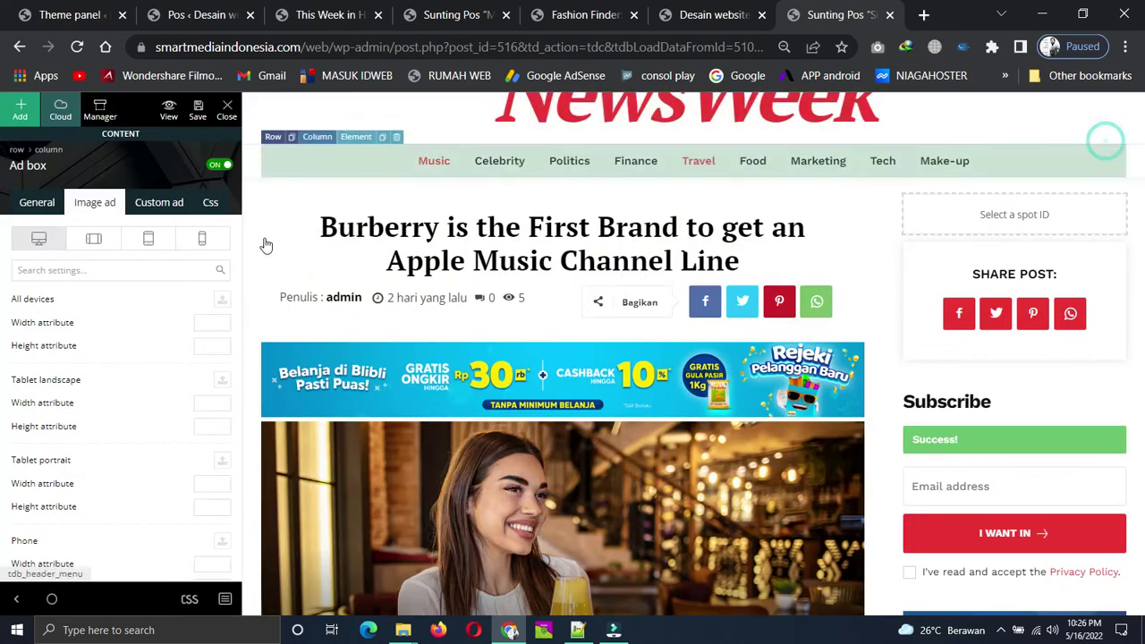
- Check the Sidebar ad section in the theme panel's Ads settings, and set the new ad box in the template to use the sidebar ad spot
left_click(38, 206)
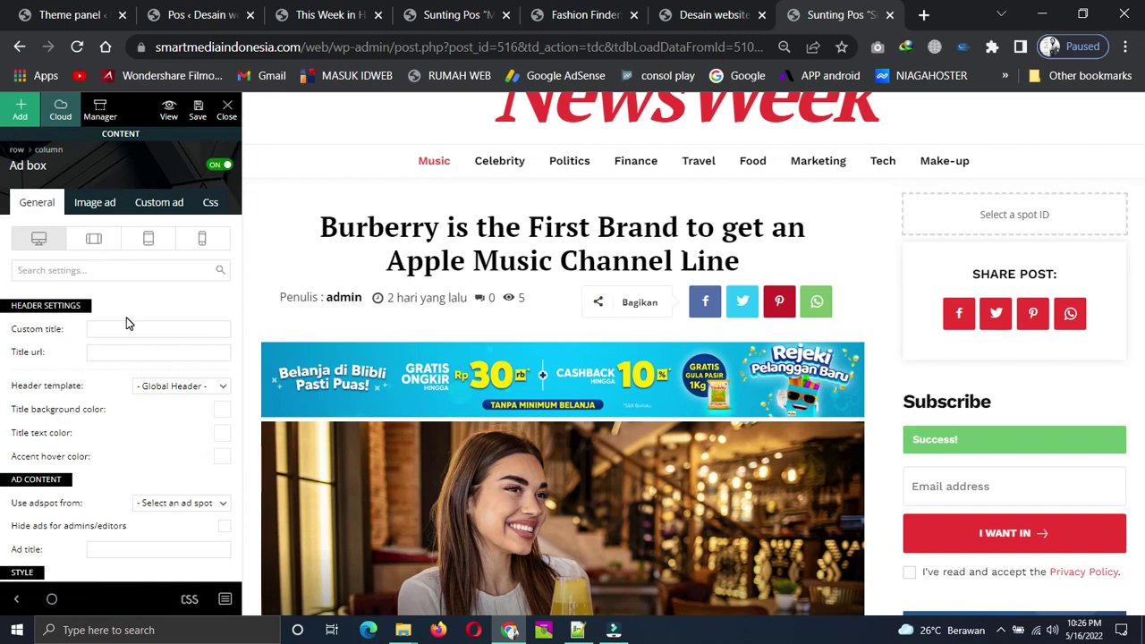
scroll(126, 323, "down", 1)
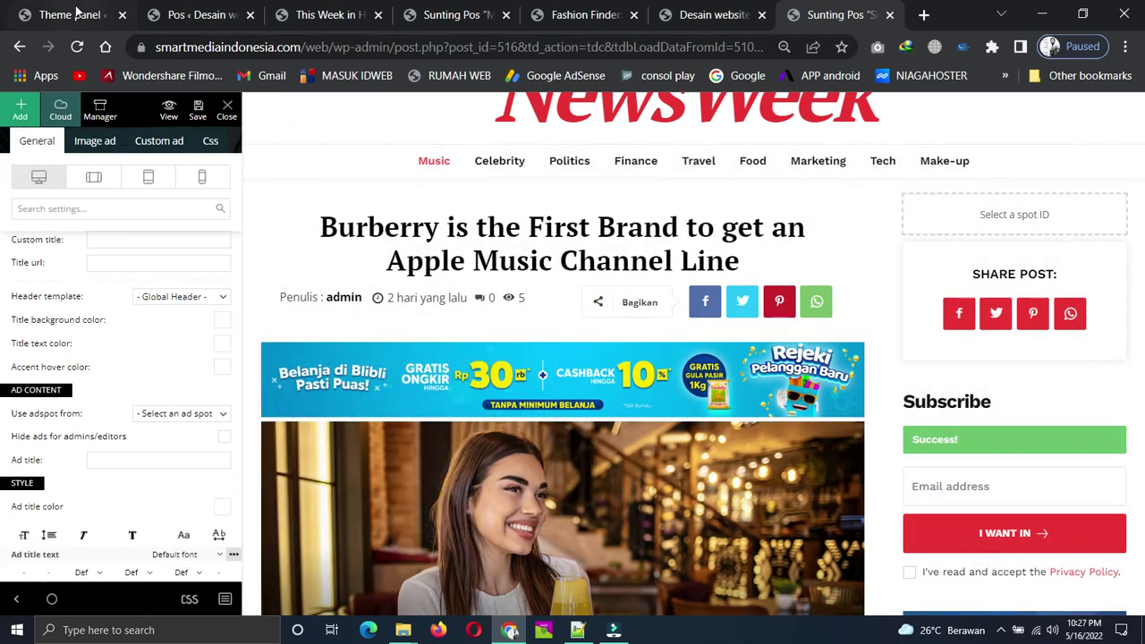
left_click(79, 13)
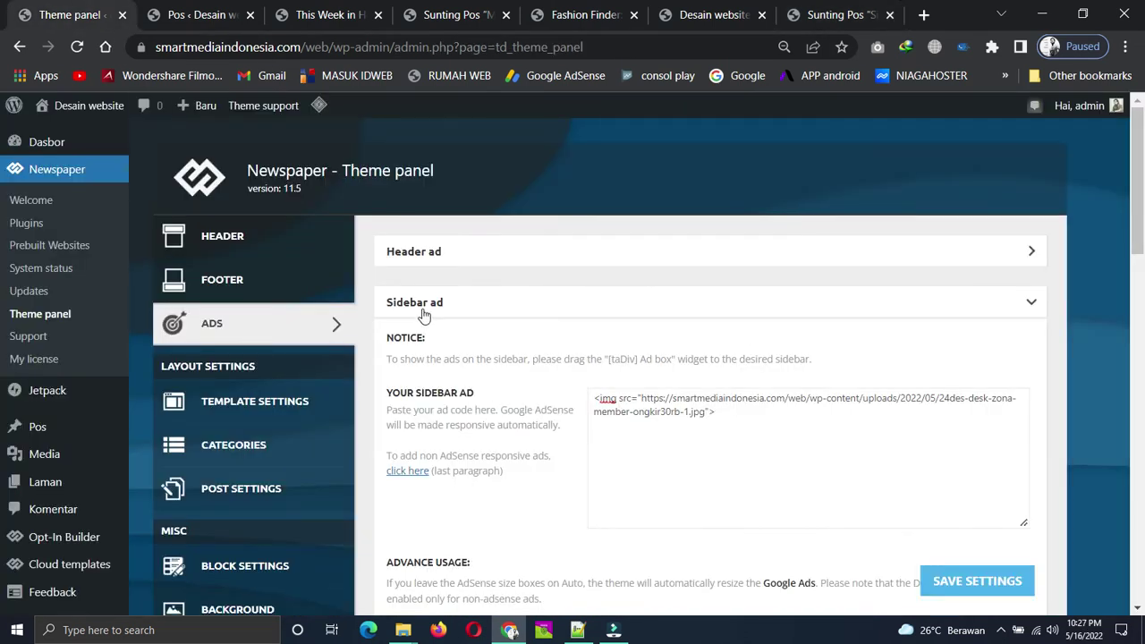
left_click(1032, 304)
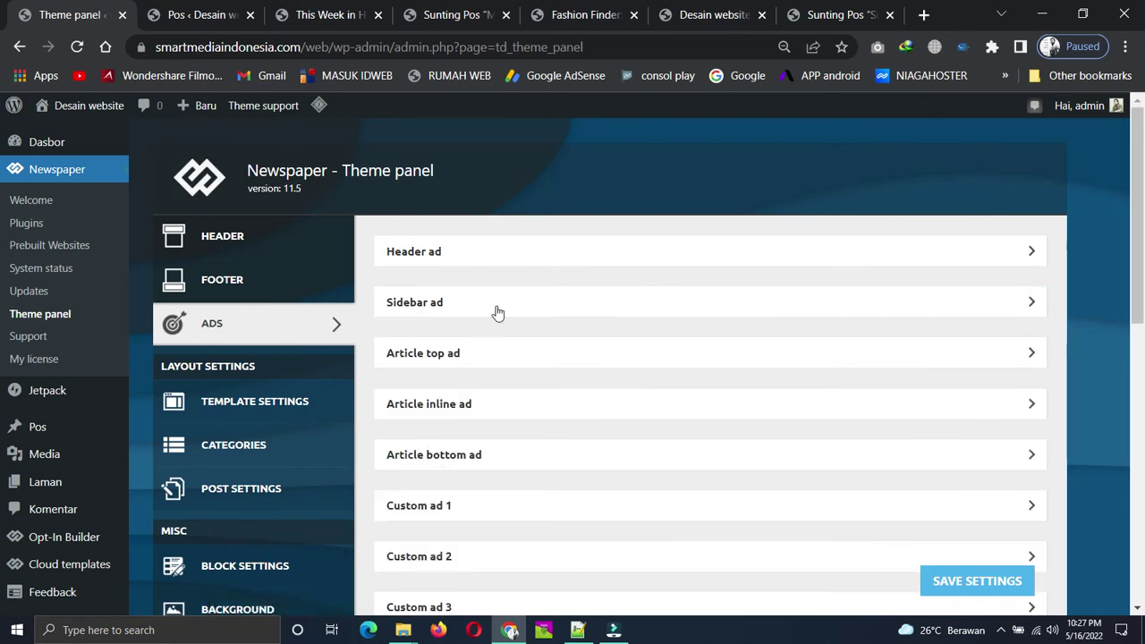
left_click(493, 315)
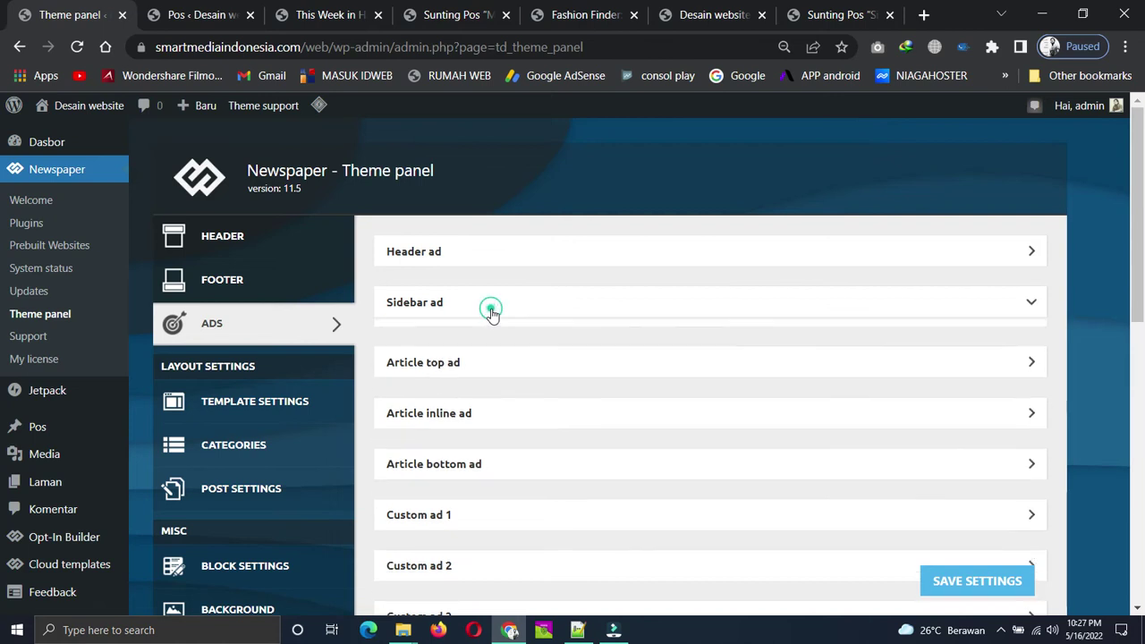
left_click(828, 16)
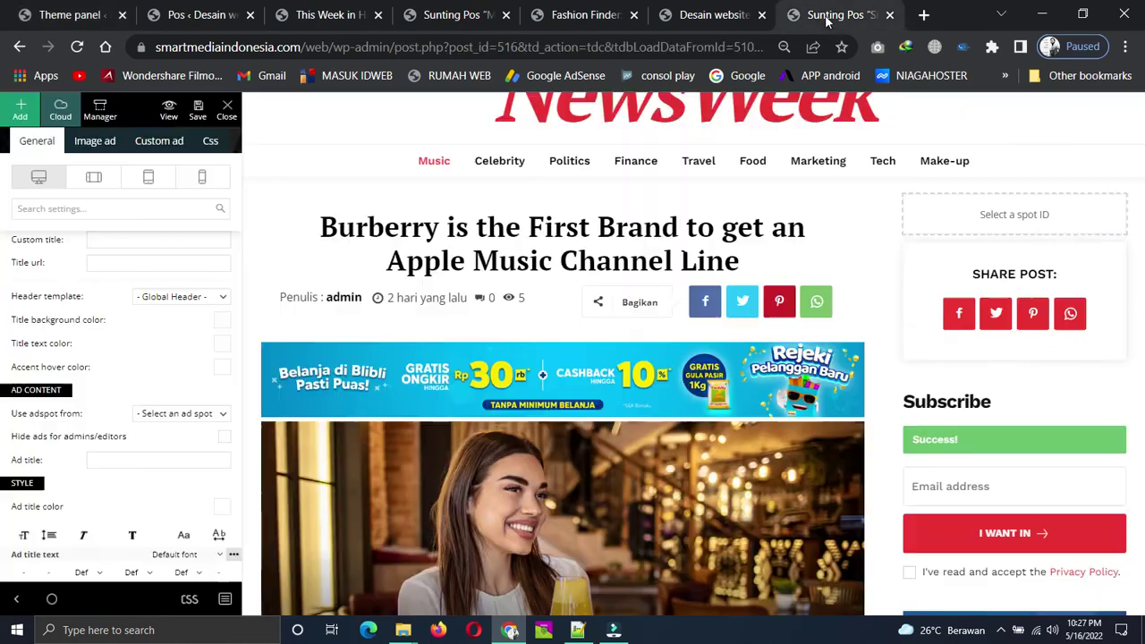
left_click(211, 417)
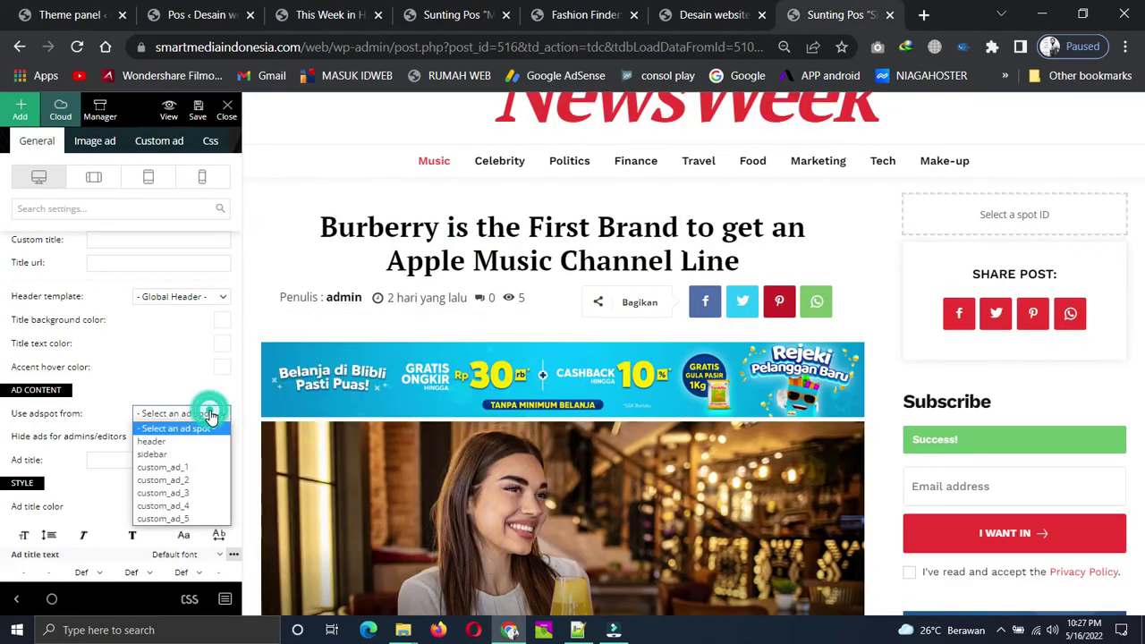
left_click(159, 450)
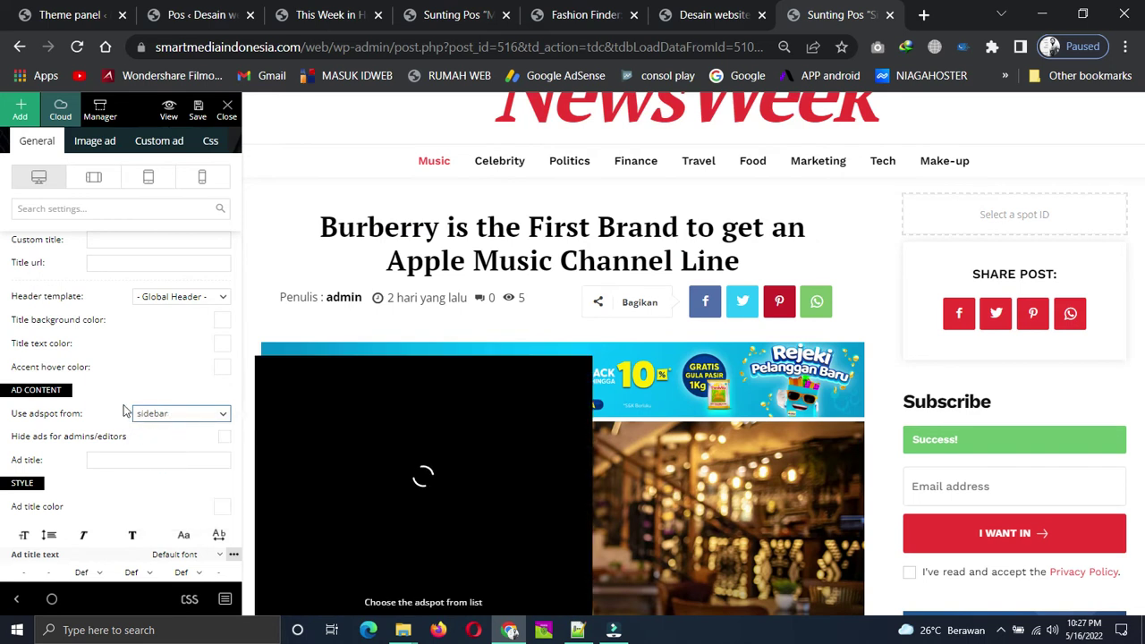
left_click(115, 403)
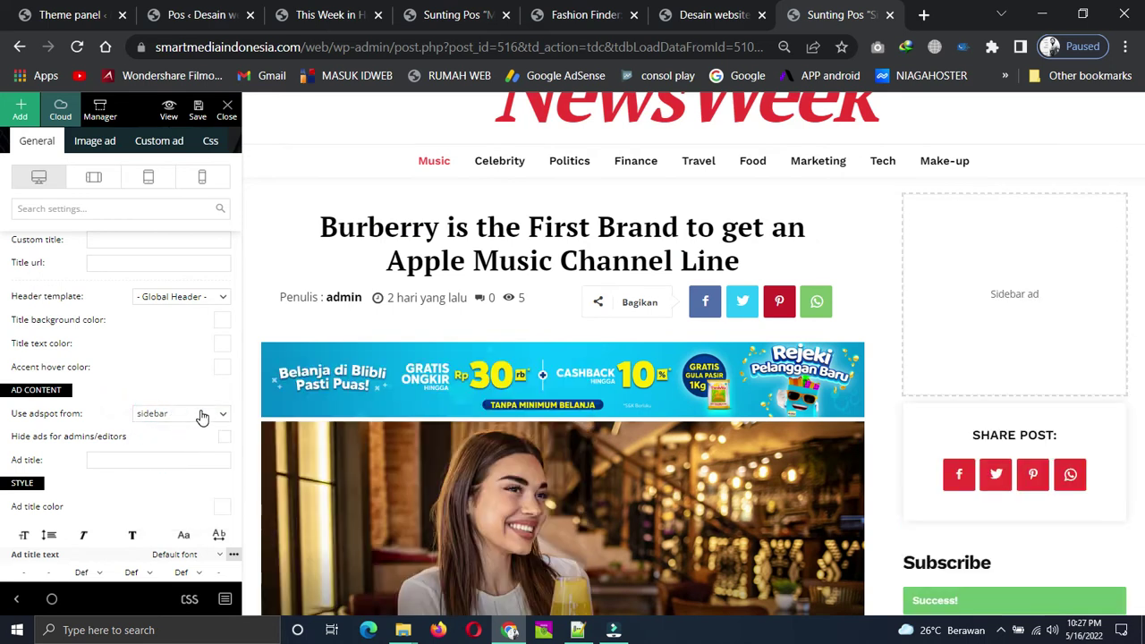
- Save the single post template and open the published Finance article "The Definitive Guide To Marketing Your Business On Instagram"
left_click(200, 111)
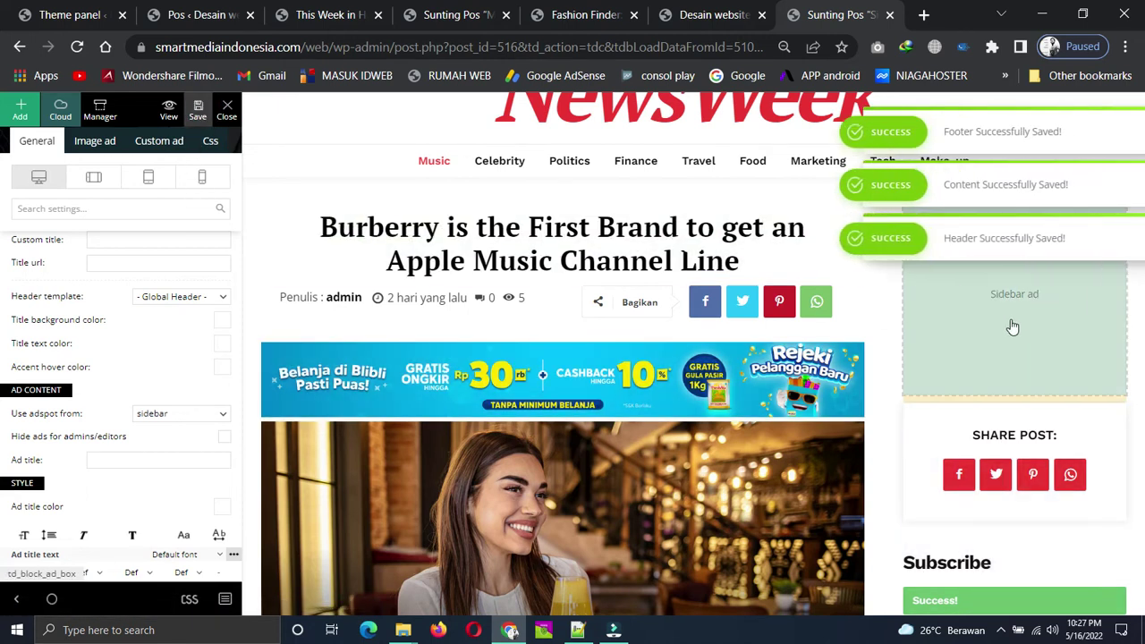
left_click(709, 15)
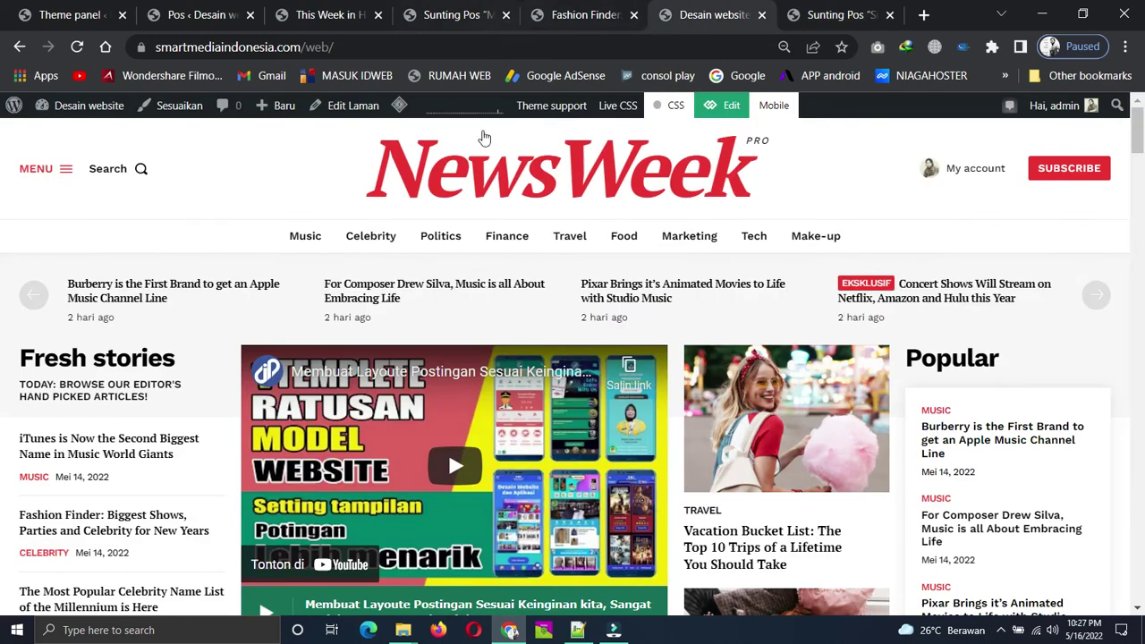
mouse_move(507, 235)
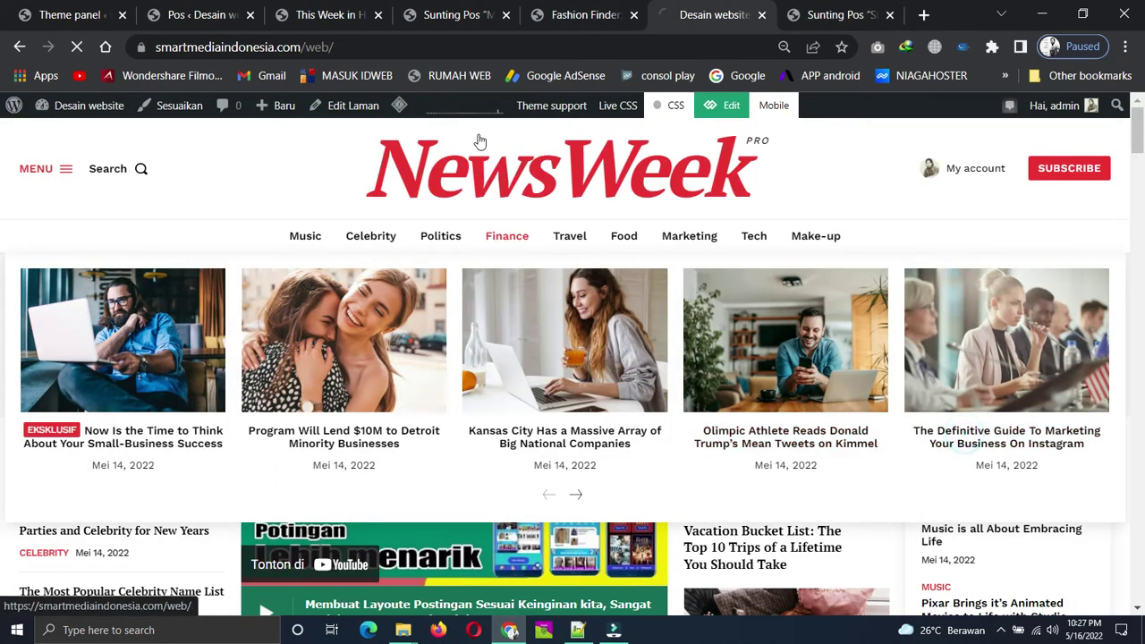
left_click(462, 136)
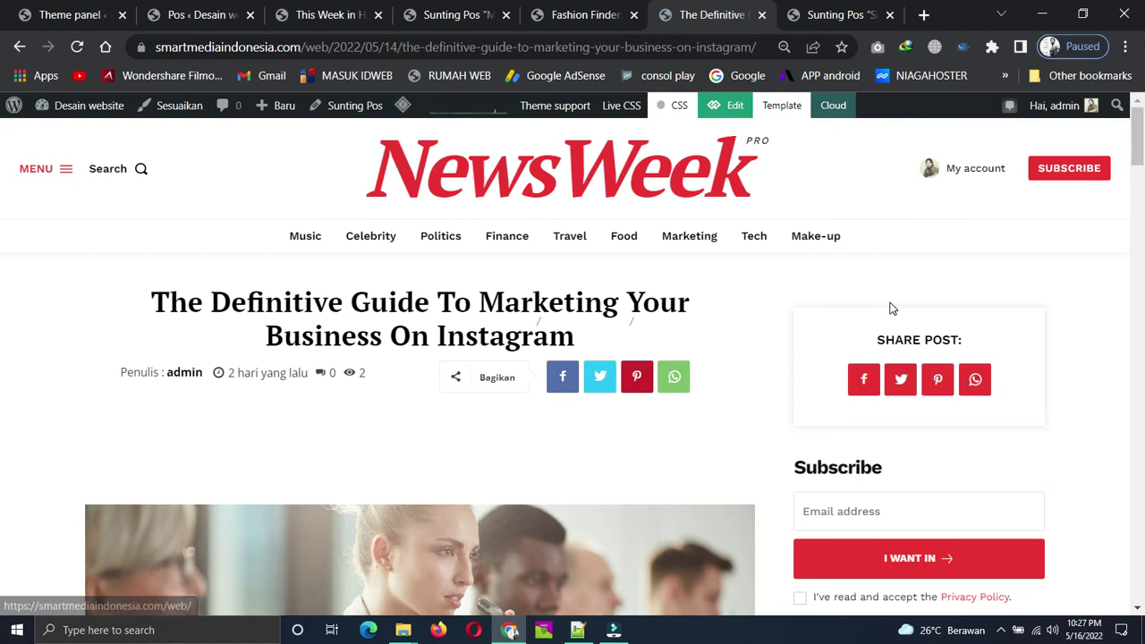
- Examine the banner ads in the published article's sidebar, above and below the featured image, and at the end of the content
scroll(889, 307, "down", 6)
scroll(892, 304, "up", 6)
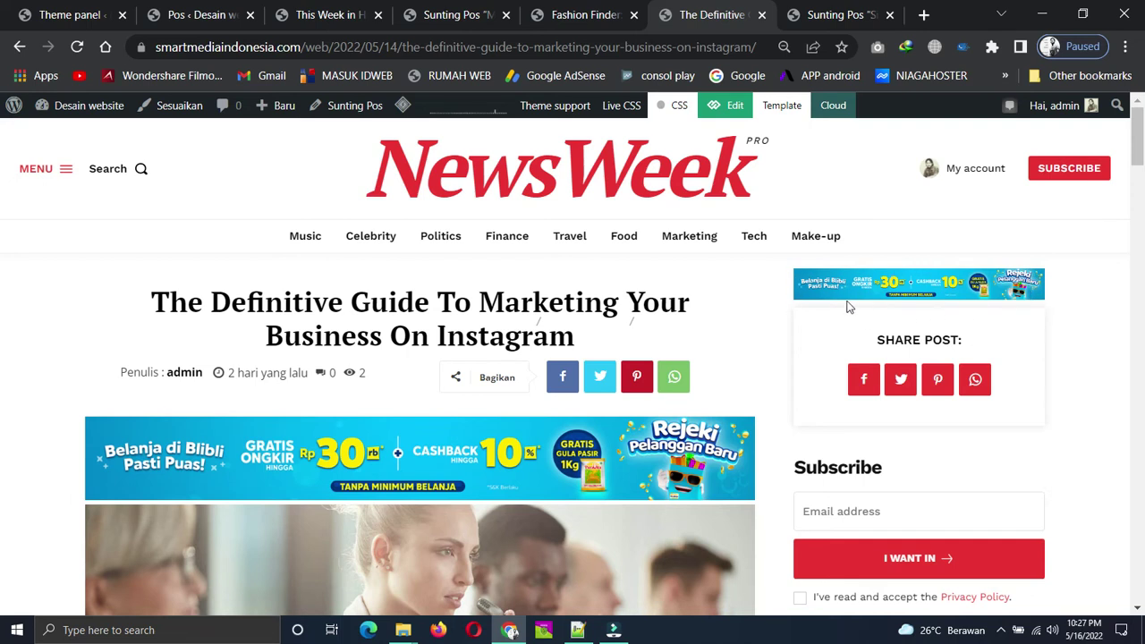
scroll(881, 343, "down", 1)
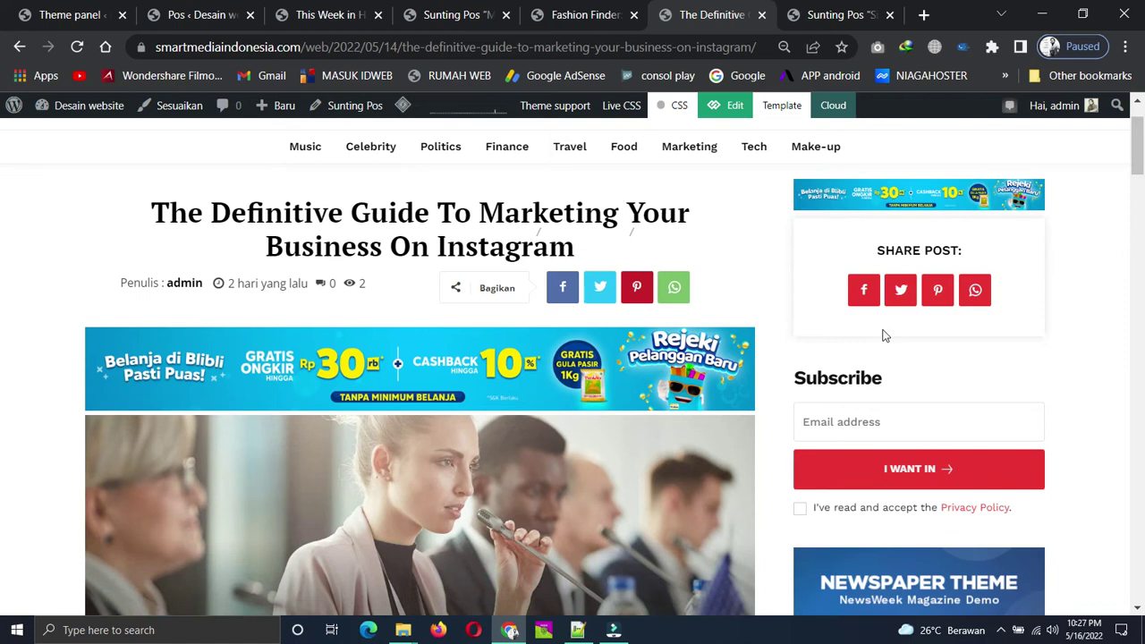
scroll(884, 335, "up", 1)
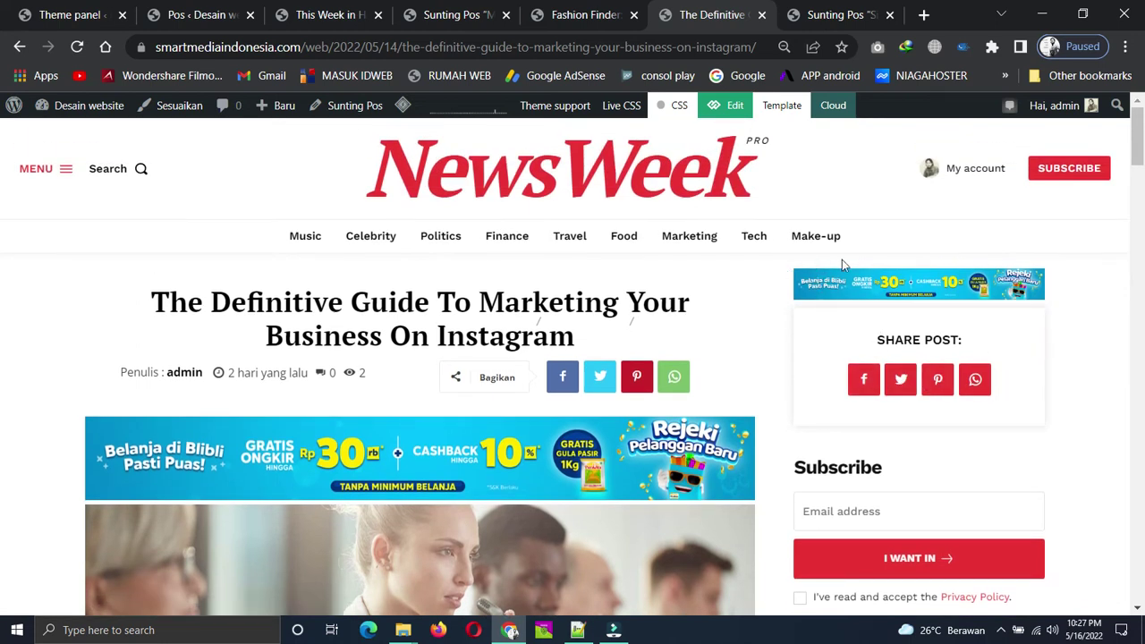
scroll(889, 365, "down", 6)
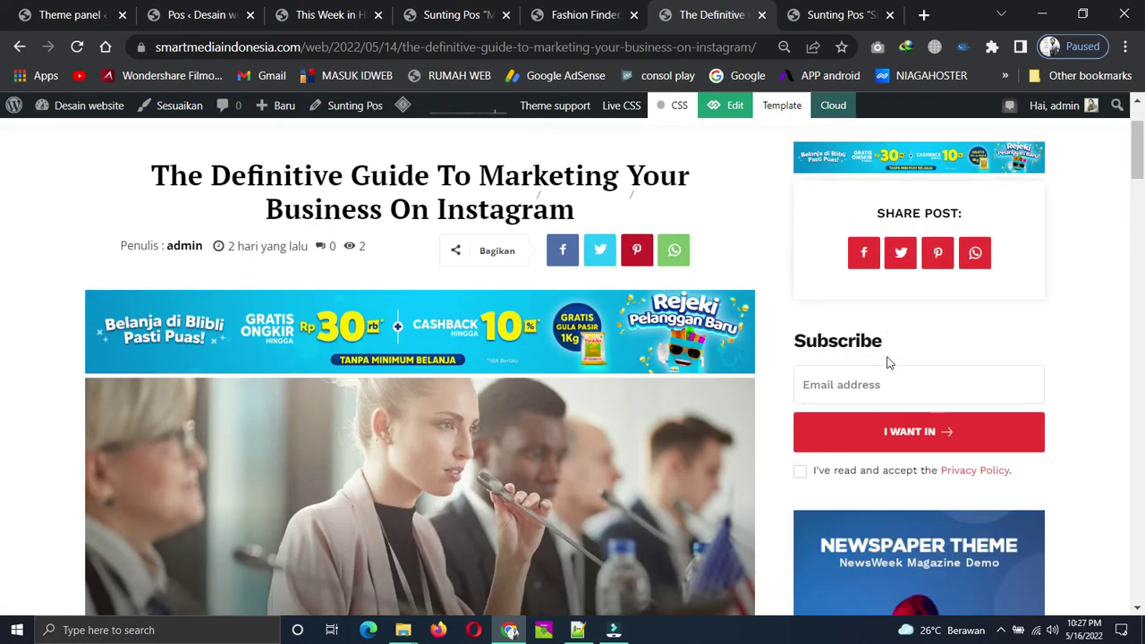
scroll(889, 353, "down", 12)
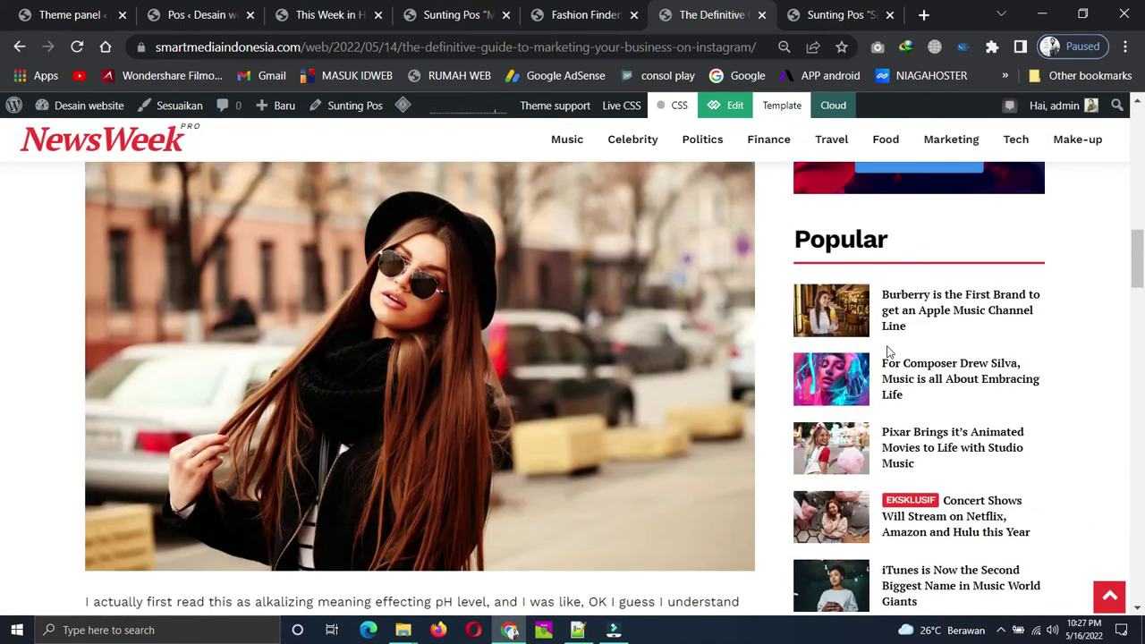
scroll(528, 322, "down", 15)
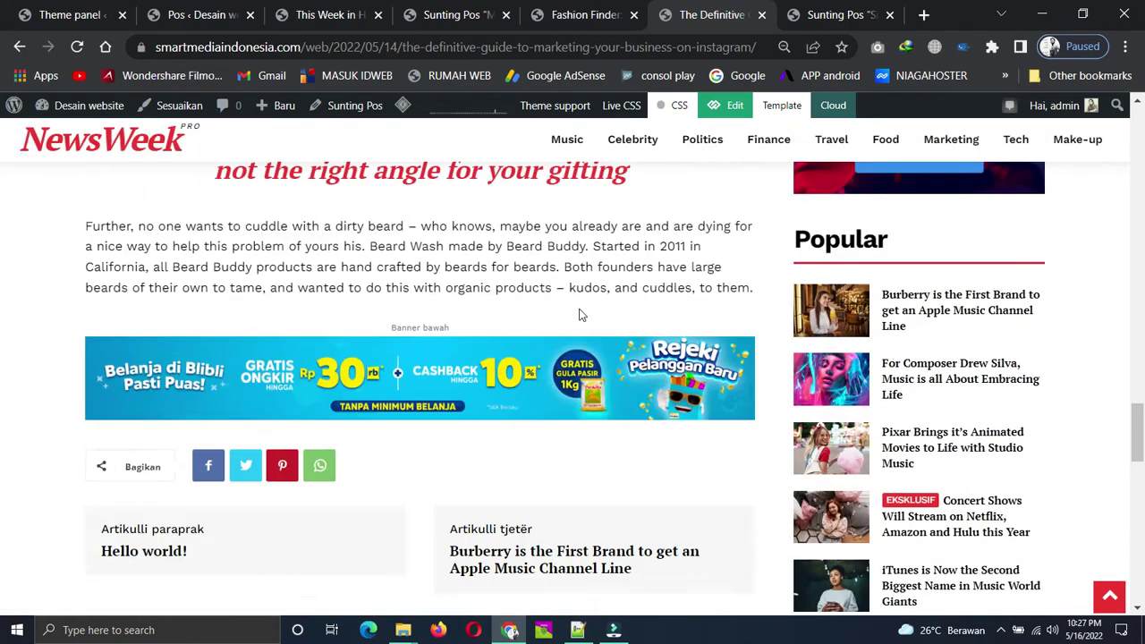
scroll(651, 313, "up", 20)
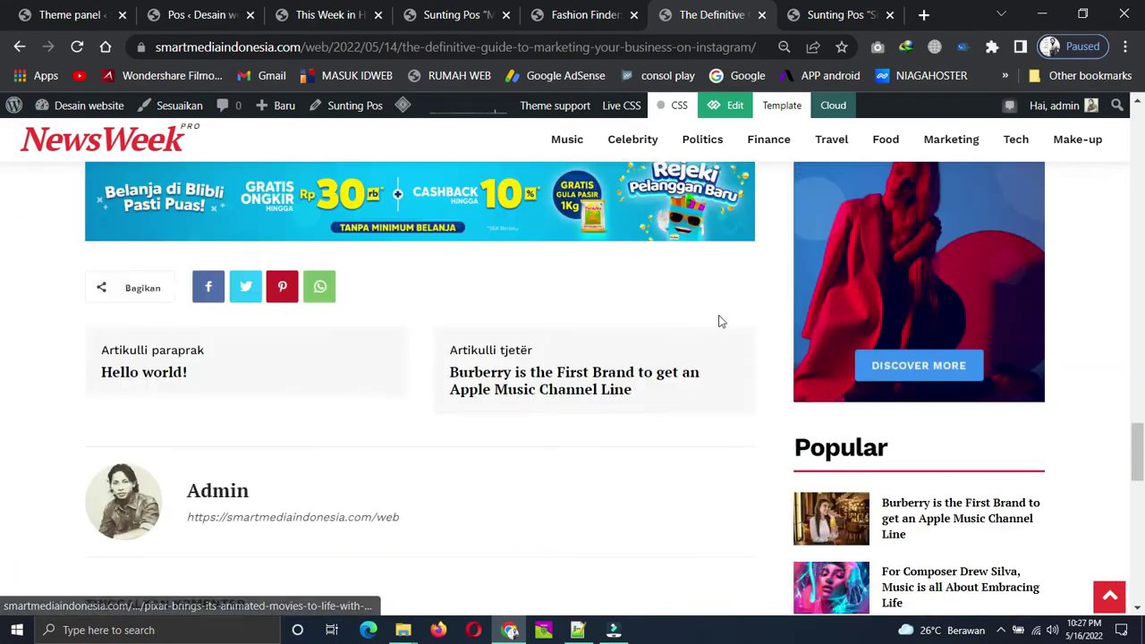
scroll(924, 331, "up", 10)
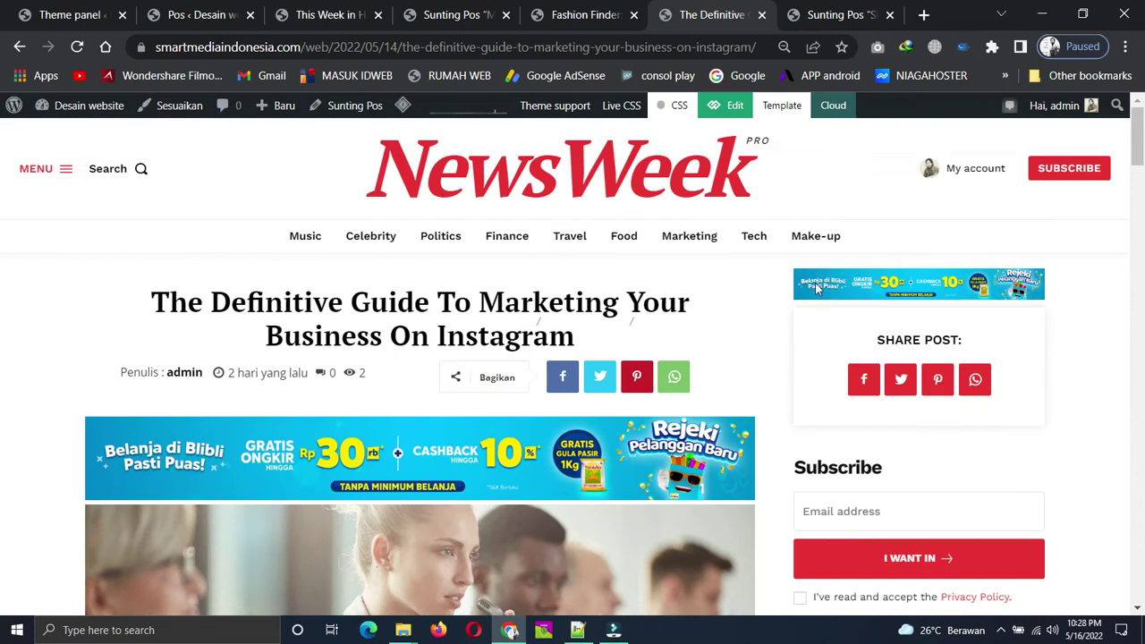
scroll(663, 287, "down", 5)
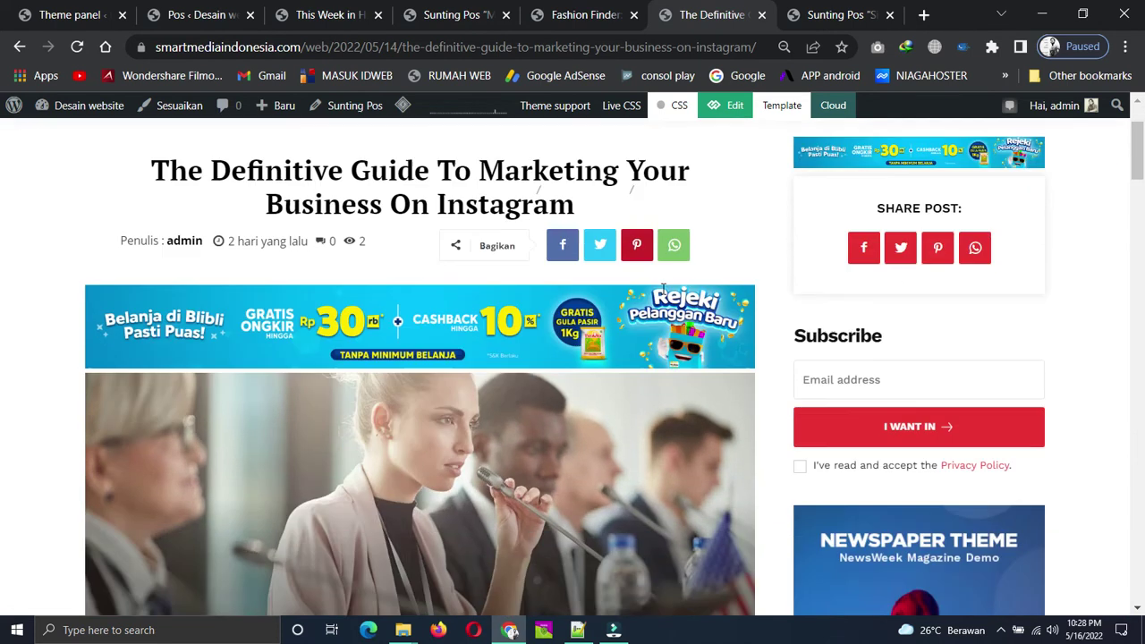
scroll(639, 318, "down", 5)
scroll(689, 315, "up", 10)
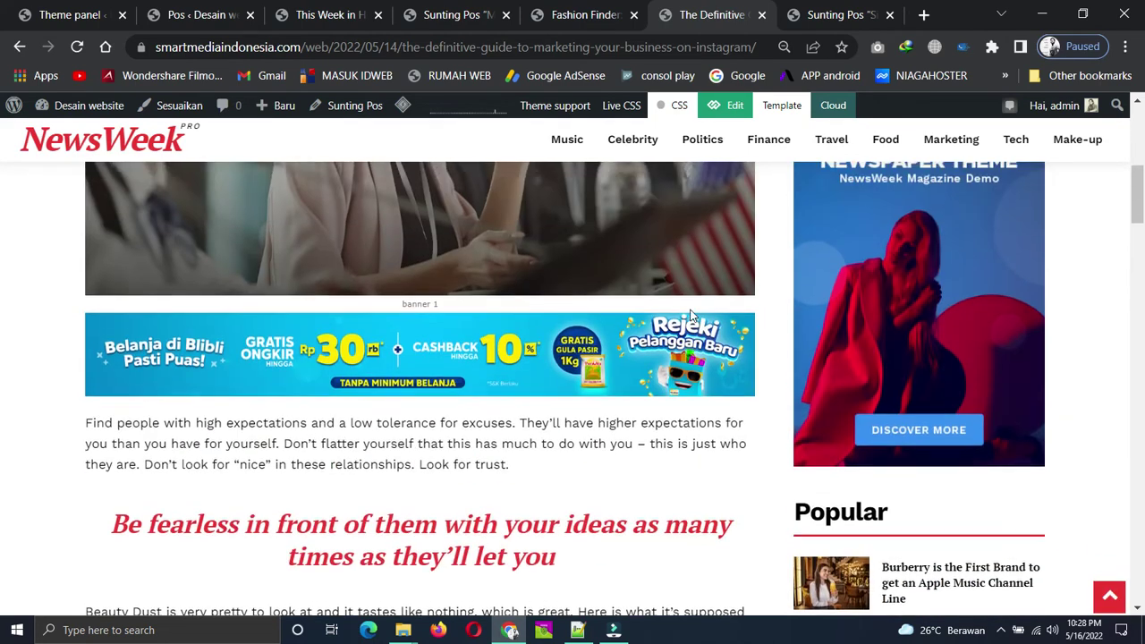
- Open the article "Now Is the Time to Think About Your Small-Business Success" and check its ad placements down to the subscriber-only content block
mouse_move(457, 246)
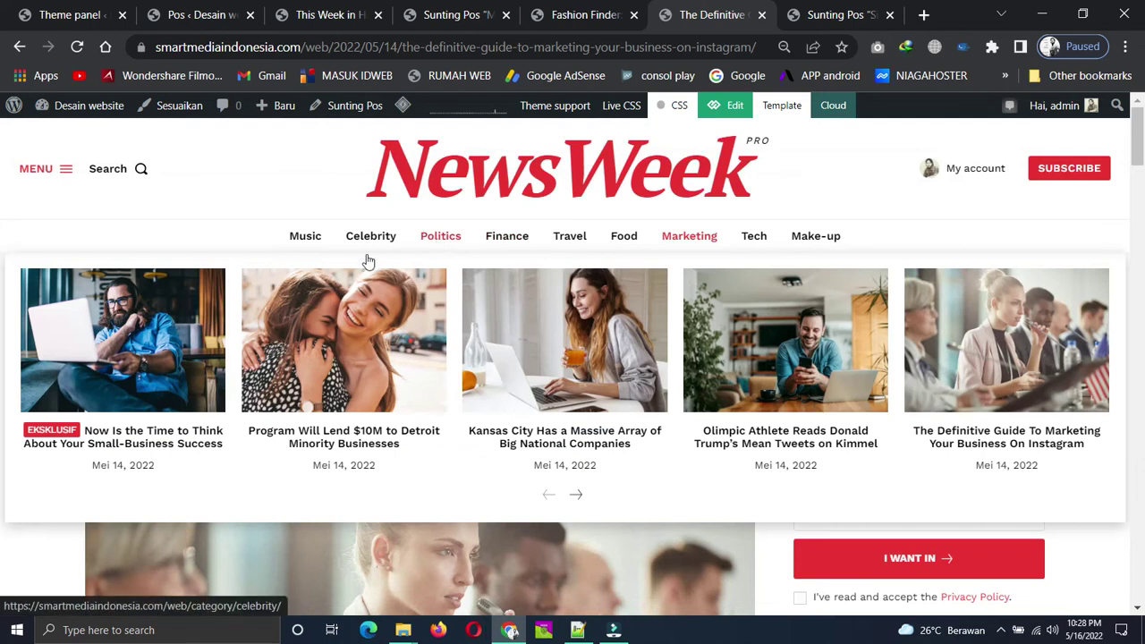
left_click(177, 432)
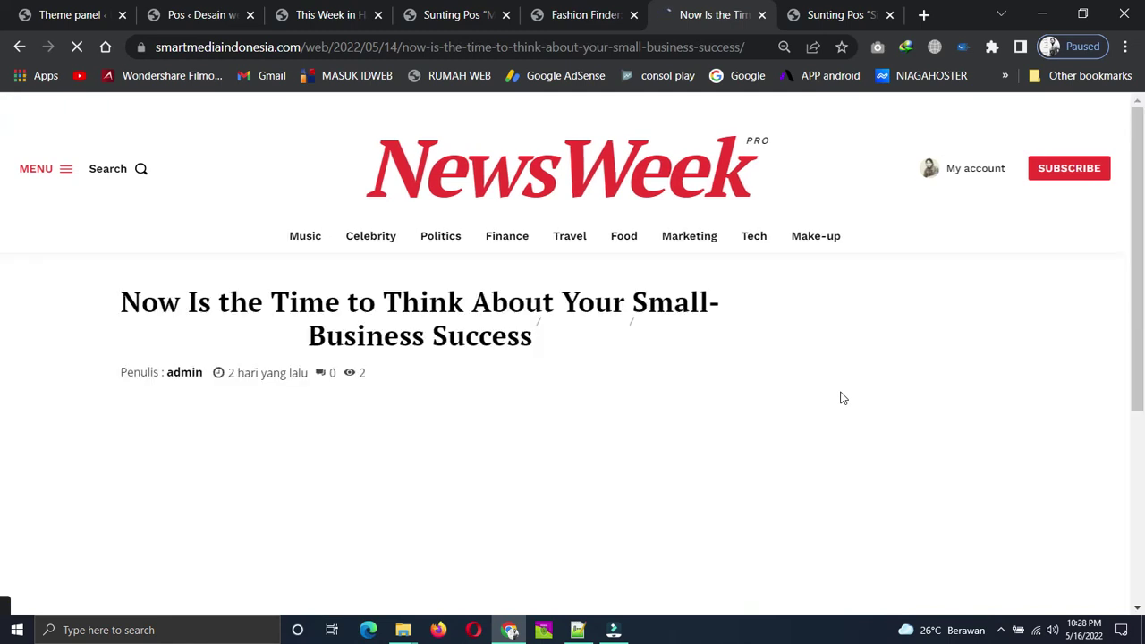
scroll(590, 356, "down", 2)
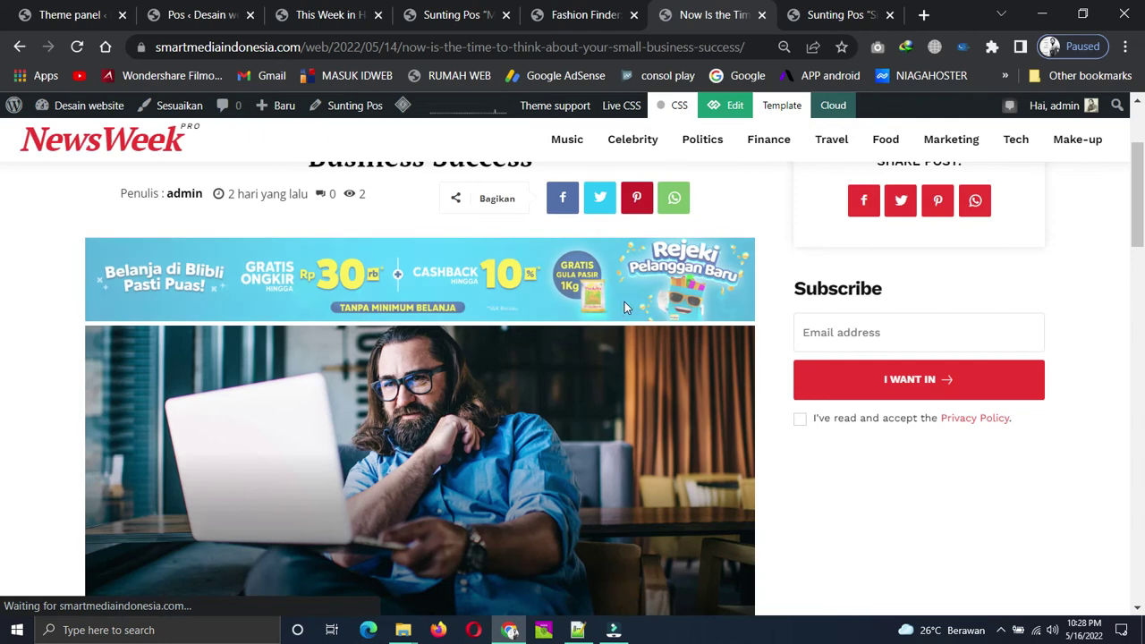
scroll(725, 297, "down", 3)
scroll(730, 309, "down", 6)
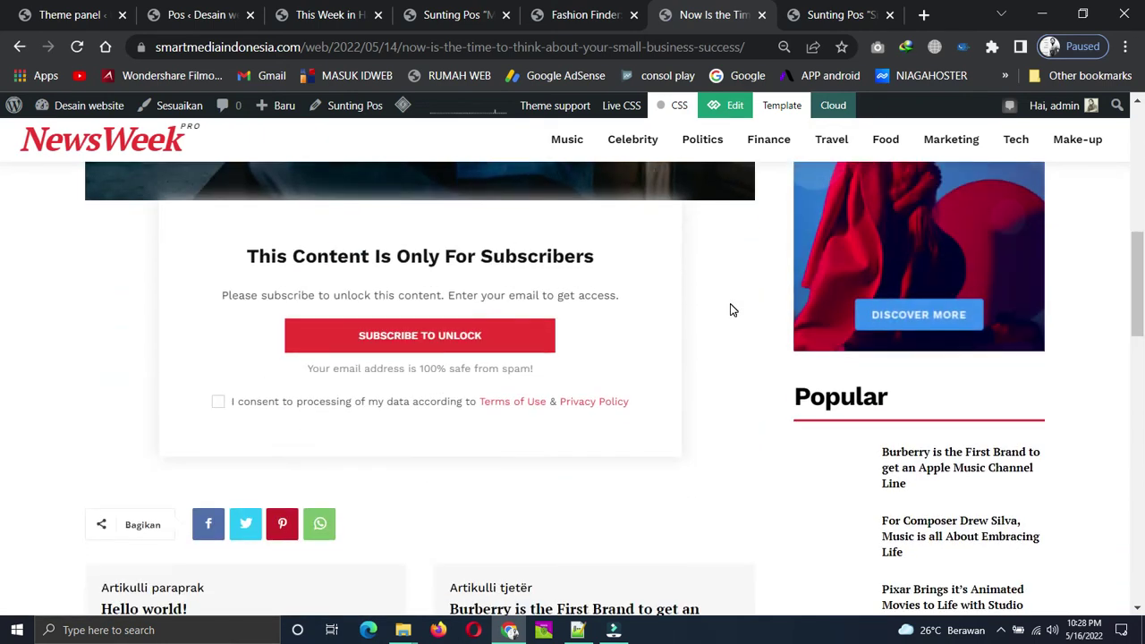
scroll(733, 309, "up", 5)
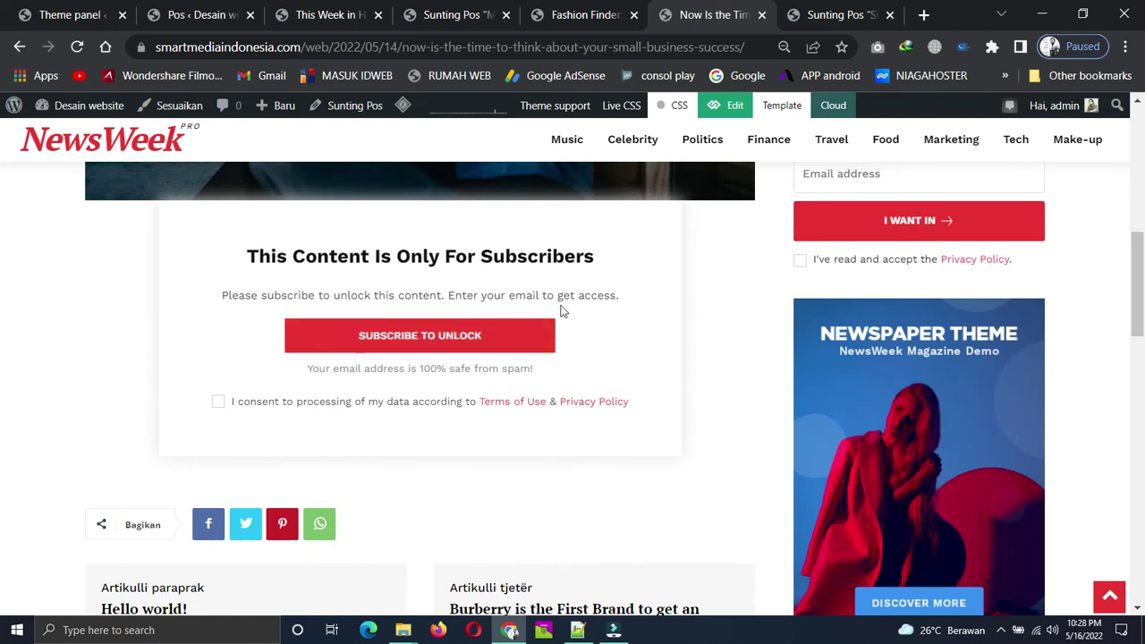
scroll(563, 310, "up", 1)
- Look over the Opt-In Builder entries in the WordPress dashboard and return to the published small-business article
left_click(86, 16)
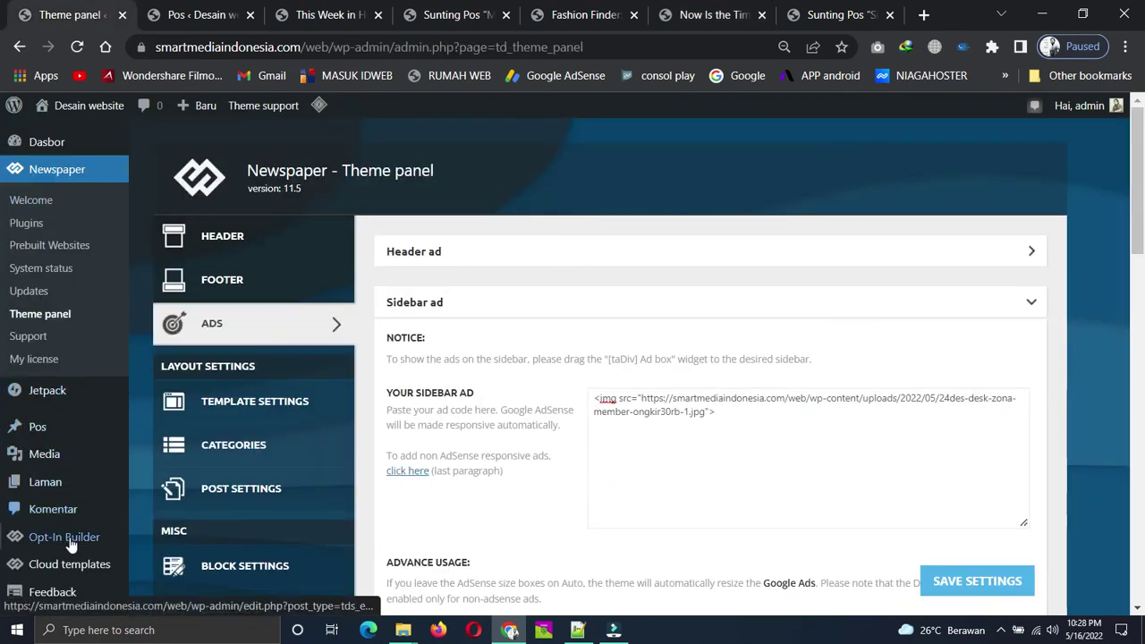
mouse_move(68, 543)
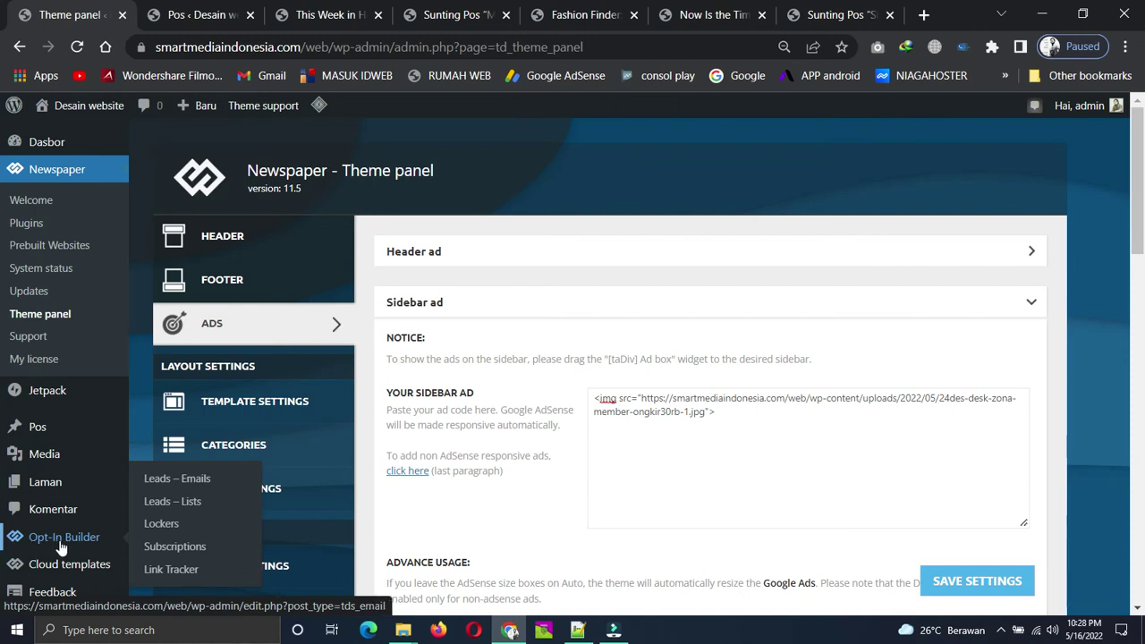
left_click(198, 14)
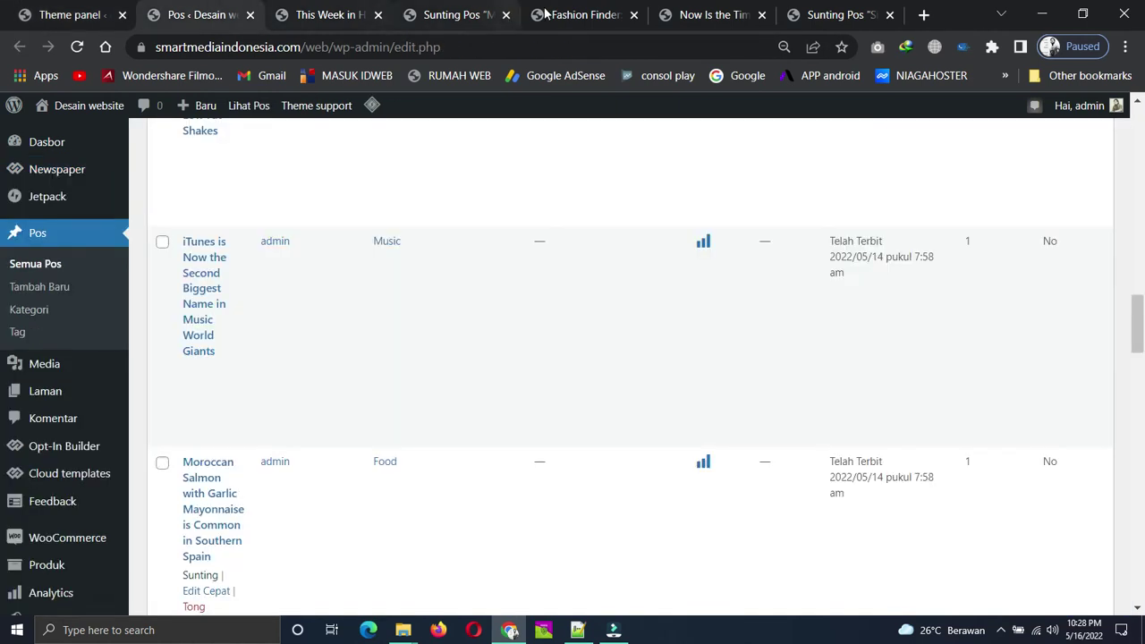
left_click(602, 10)
left_click(707, 9)
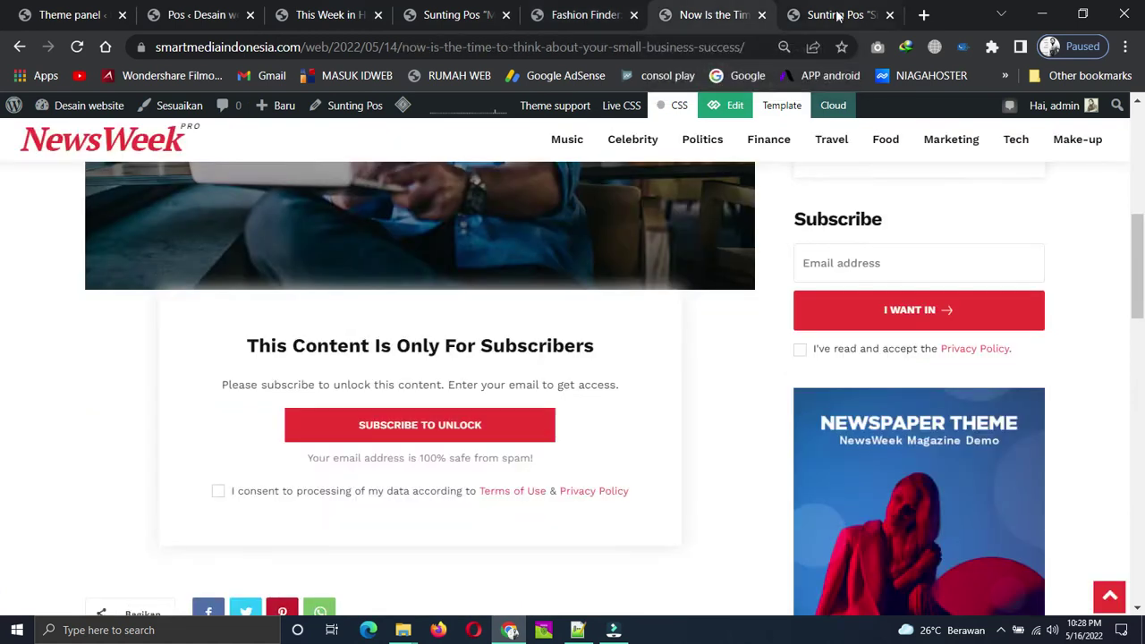
left_click(839, 15)
left_click(720, 11)
- Check the banner above the Share Post block and the rest of the sidebar in the small-business article
scroll(663, 419, "up", 3)
scroll(662, 417, "up", 3)
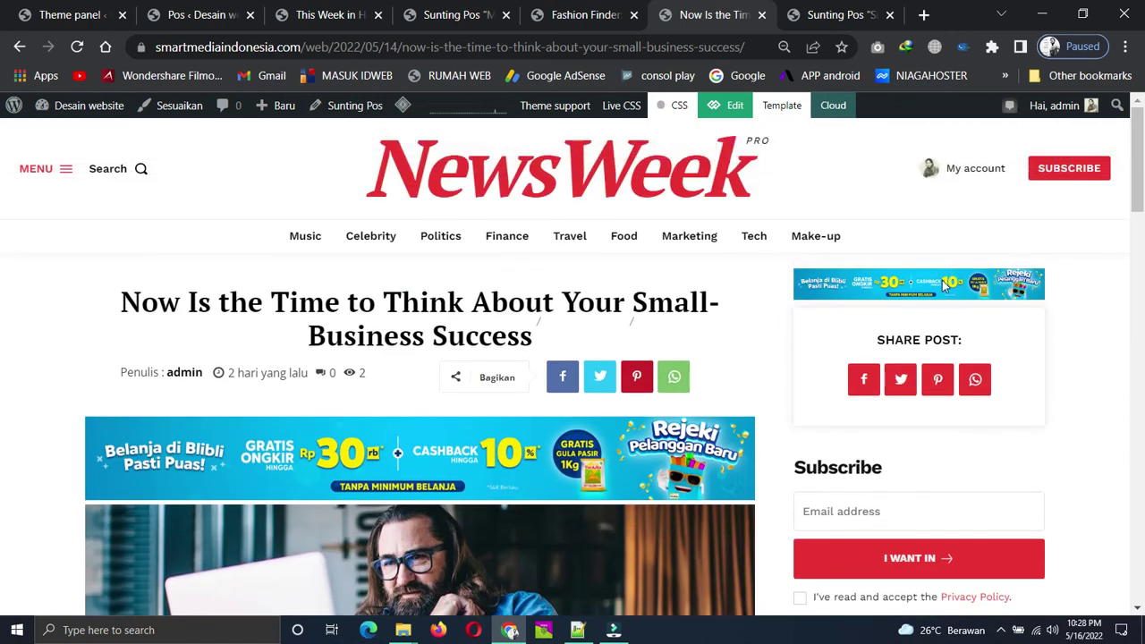
scroll(942, 284, "down", 10)
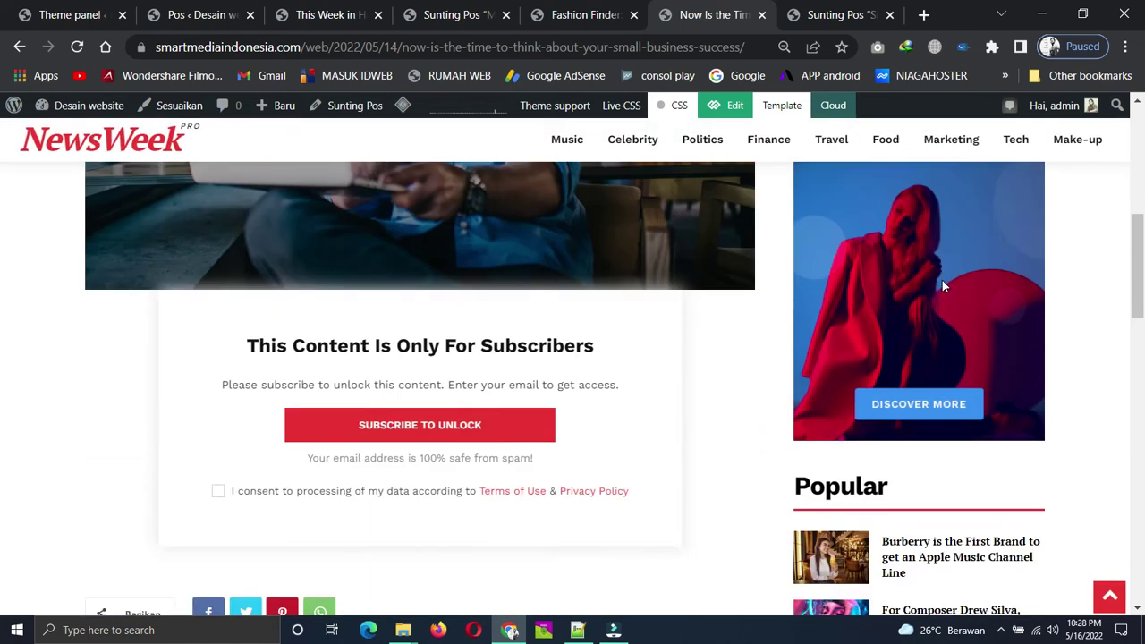
scroll(942, 281, "up", 12)
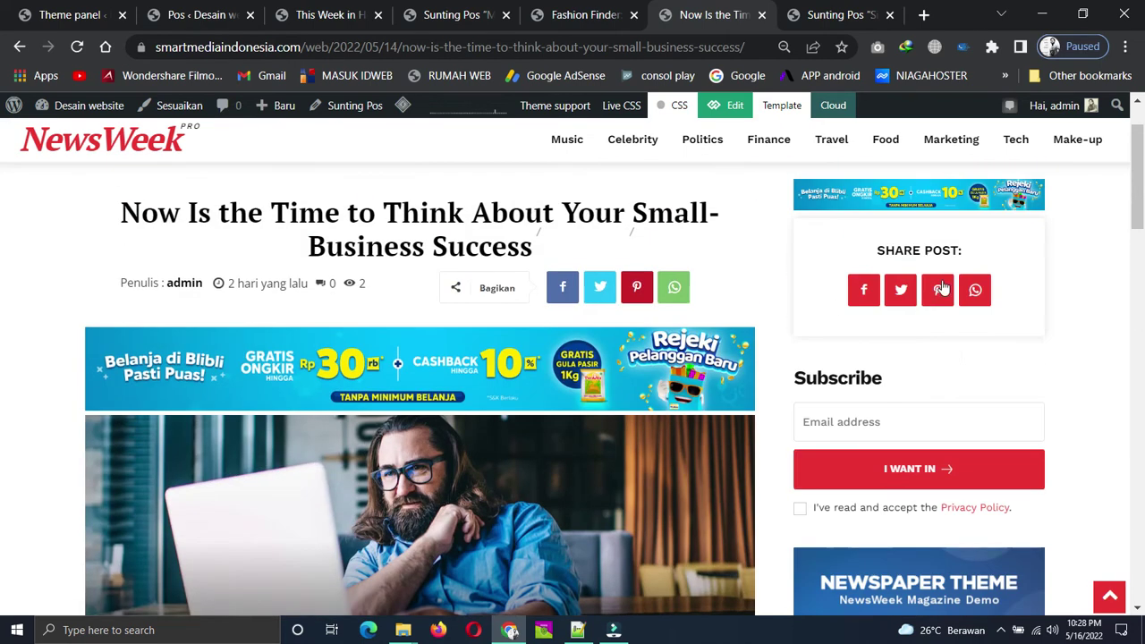
scroll(891, 342, "up", 1)
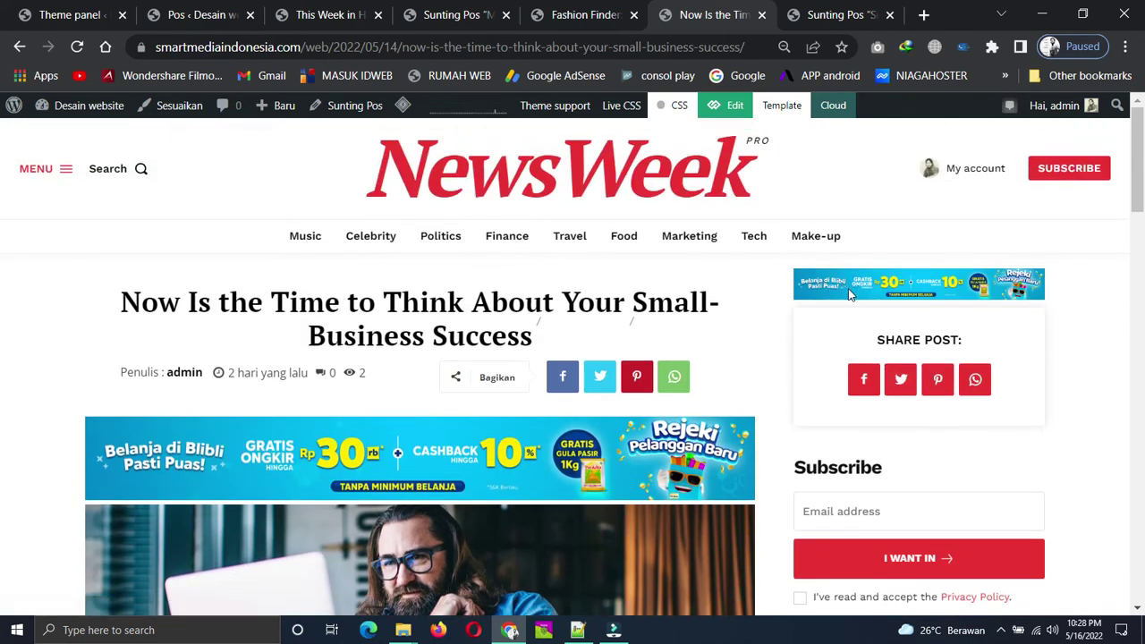
- Inspect the small-business article in the browser's Pixel 5 mobile preview and review its layout down to the comment section
right_click(1070, 279)
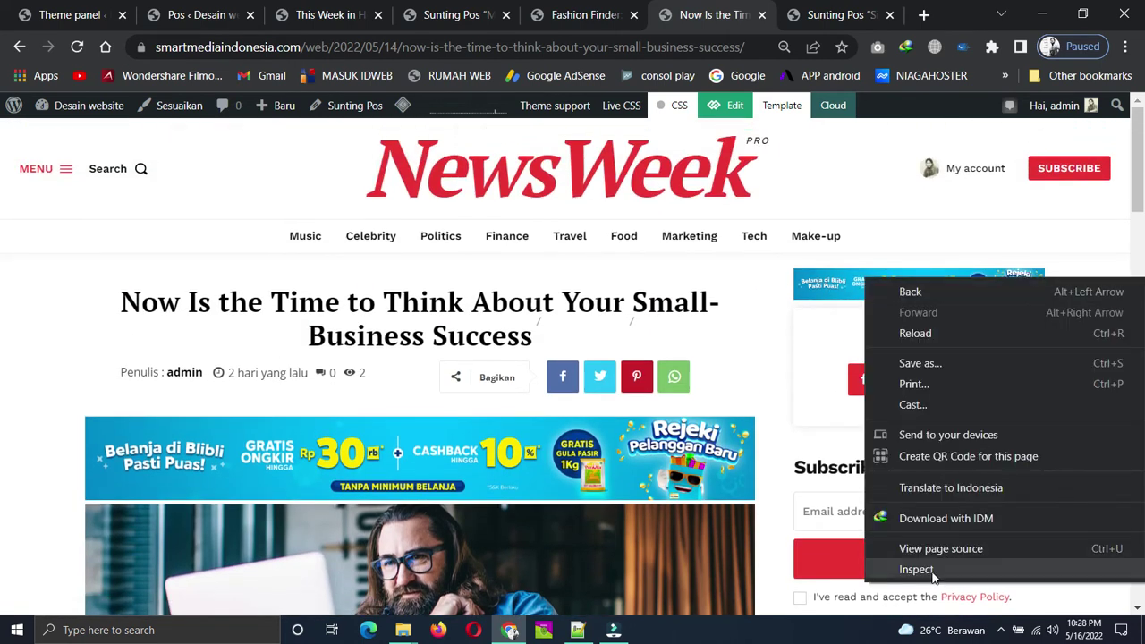
left_click(933, 573)
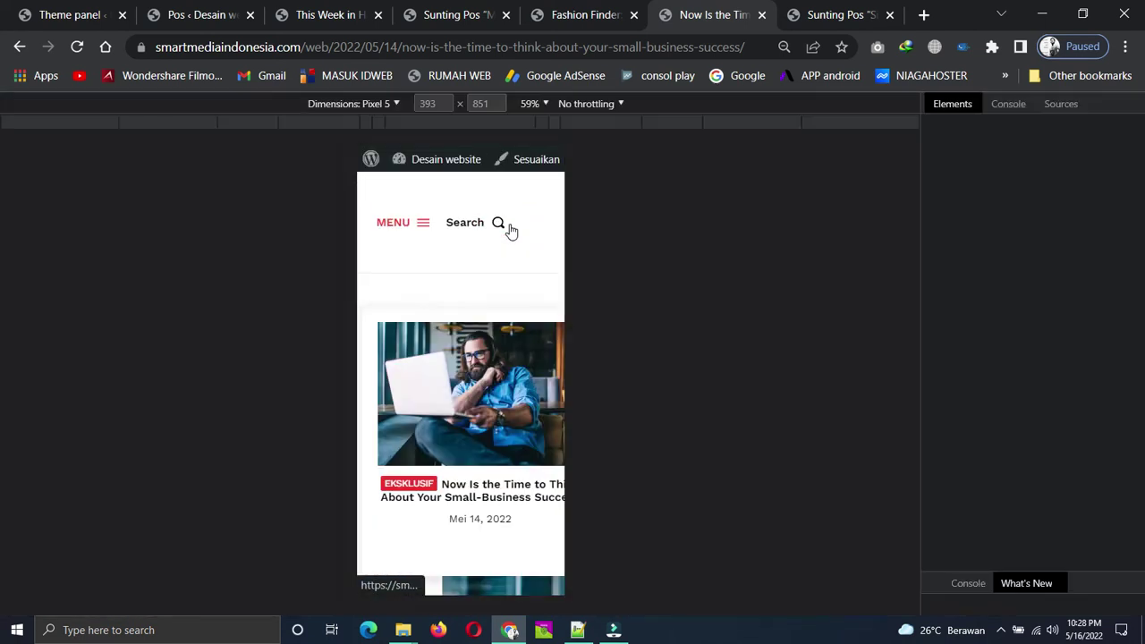
scroll(471, 278, "down", 10)
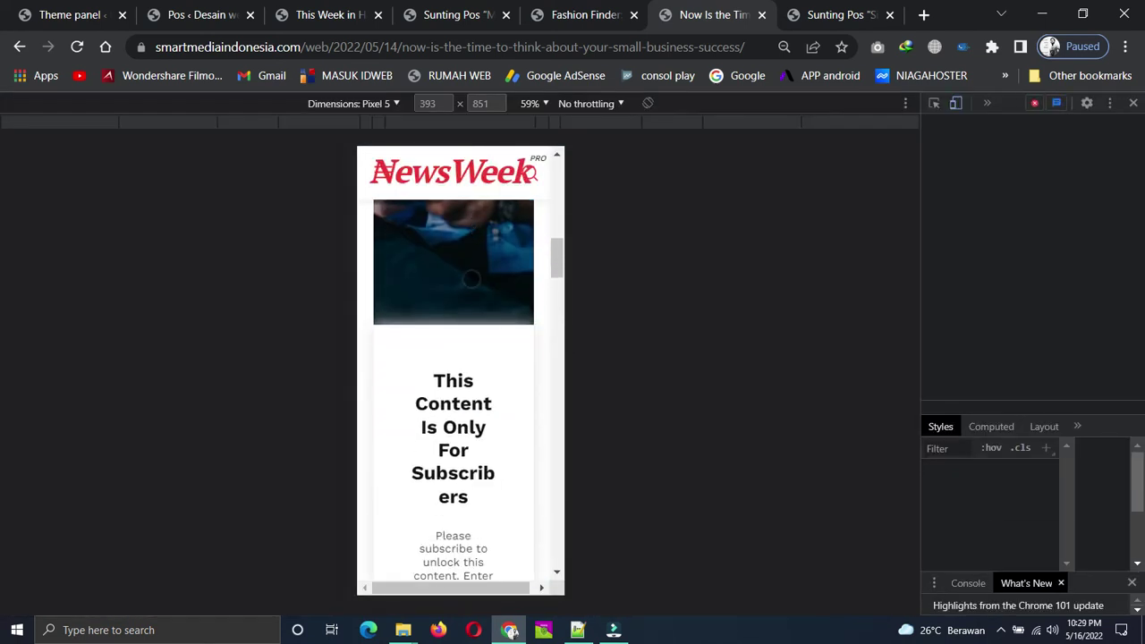
scroll(471, 278, "down", 1)
scroll(472, 278, "up", 2)
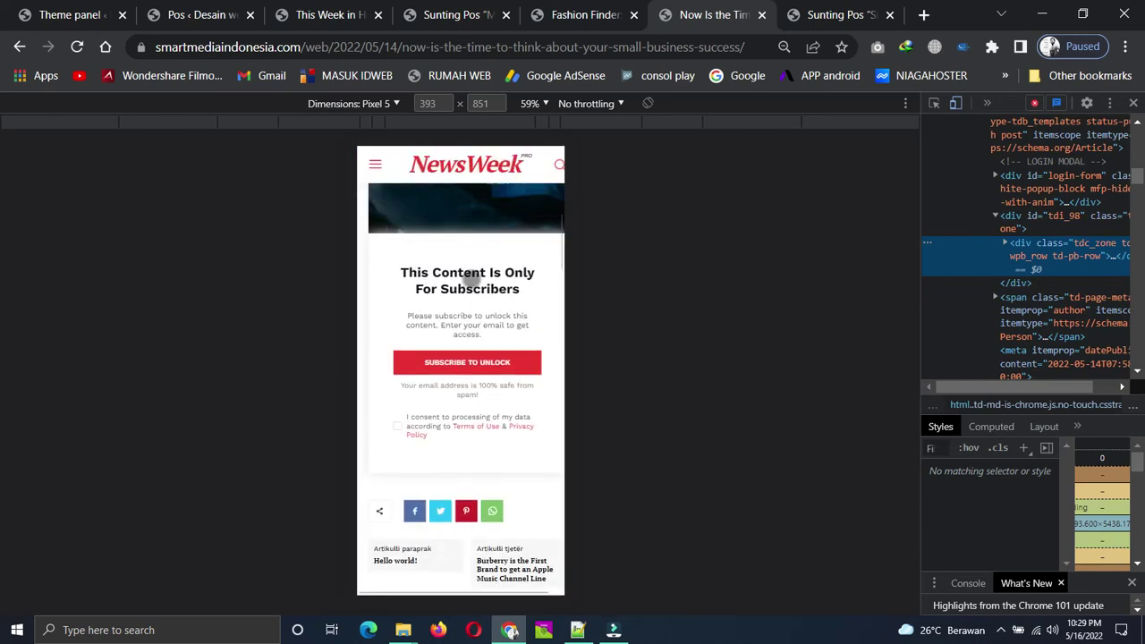
scroll(483, 353, "down", 3)
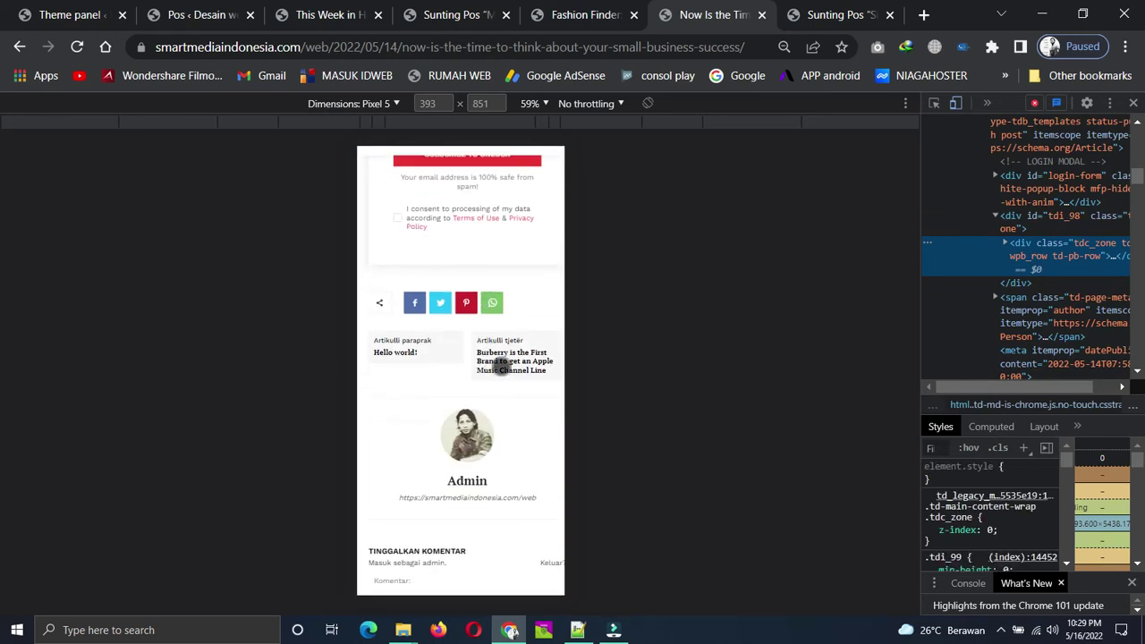
- Open the next article, "Burberry is the First Brand to get an Apple Music Channel Line", in the mobile preview and review its banners down to the Popular list
left_click(501, 366)
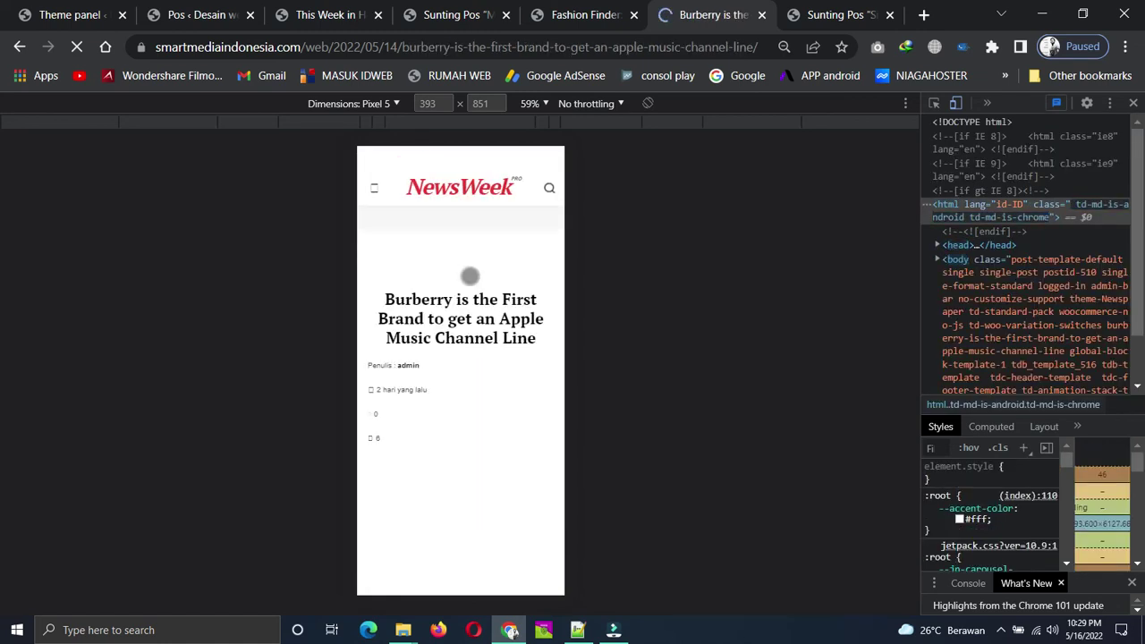
scroll(470, 277, "down", 5)
scroll(470, 277, "down", 3)
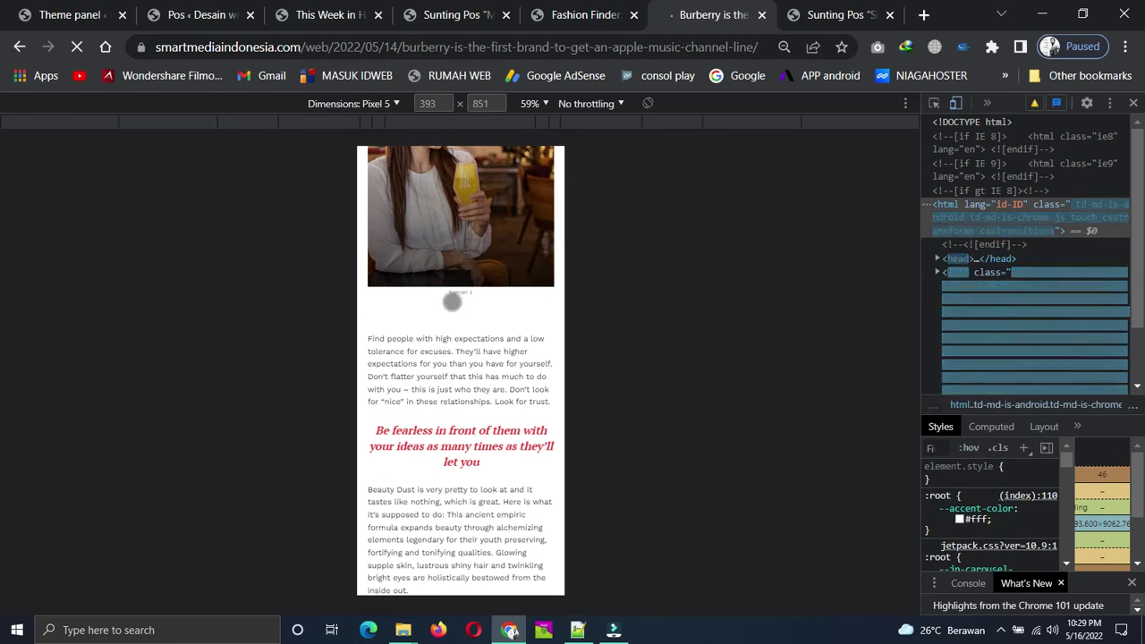
scroll(457, 328, "up", 3)
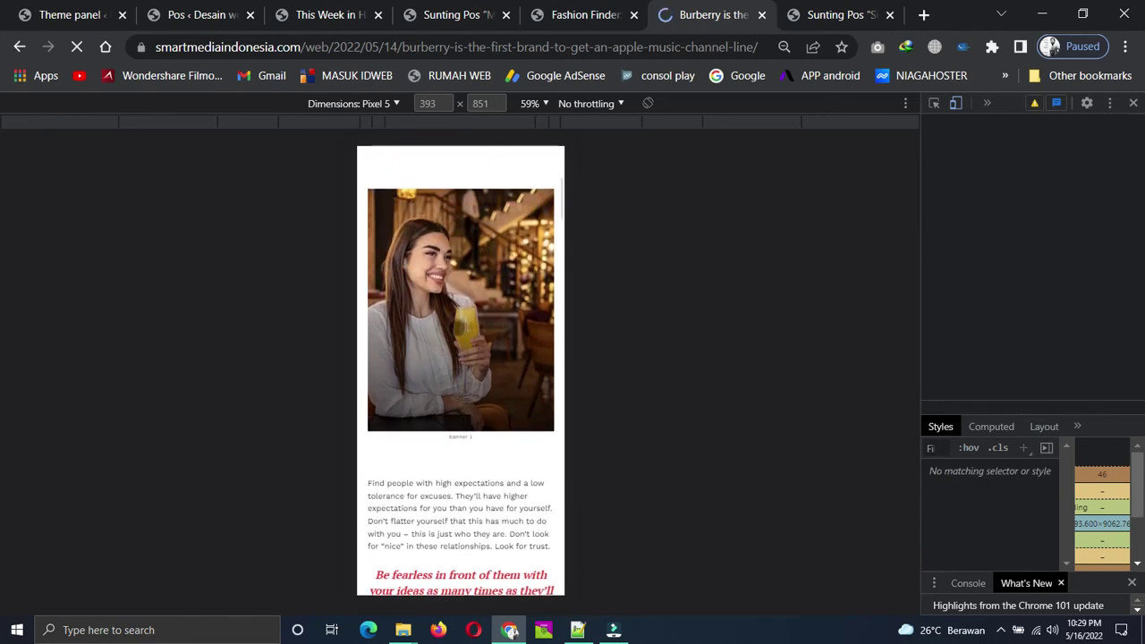
scroll(498, 322, "down", 5)
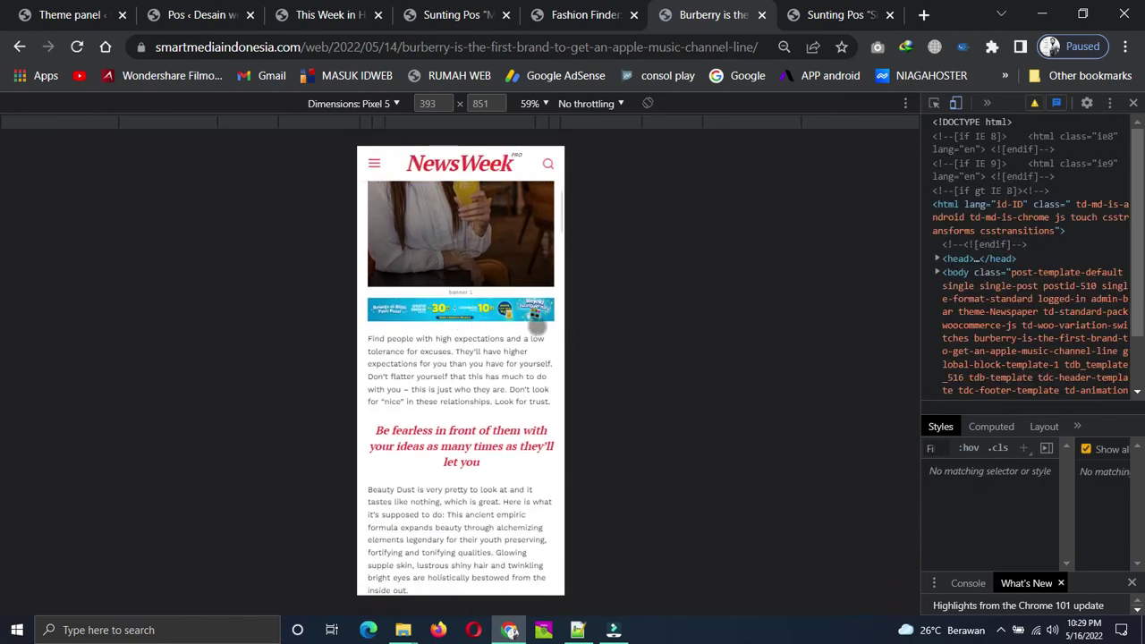
scroll(492, 319, "down", 10)
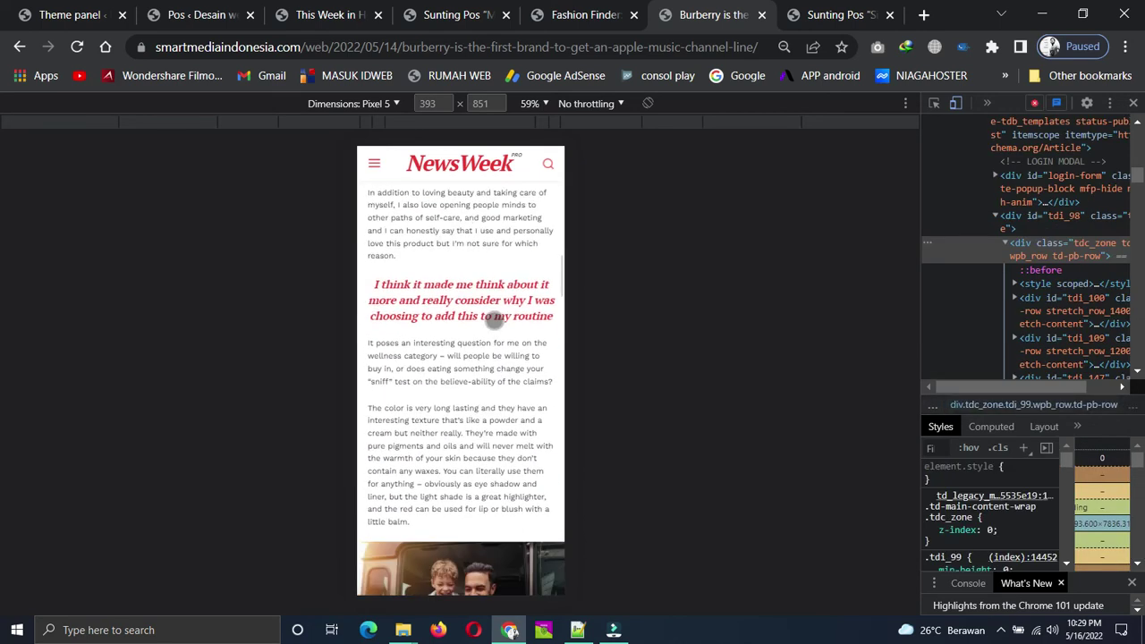
scroll(492, 320, "down", 5)
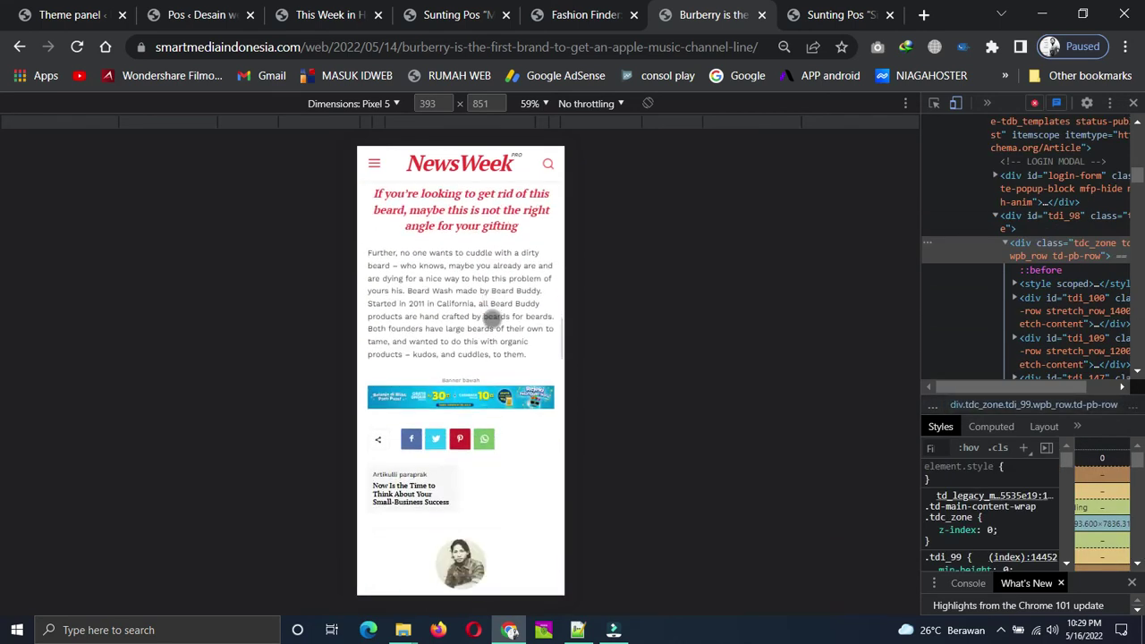
scroll(454, 306, "down", 10)
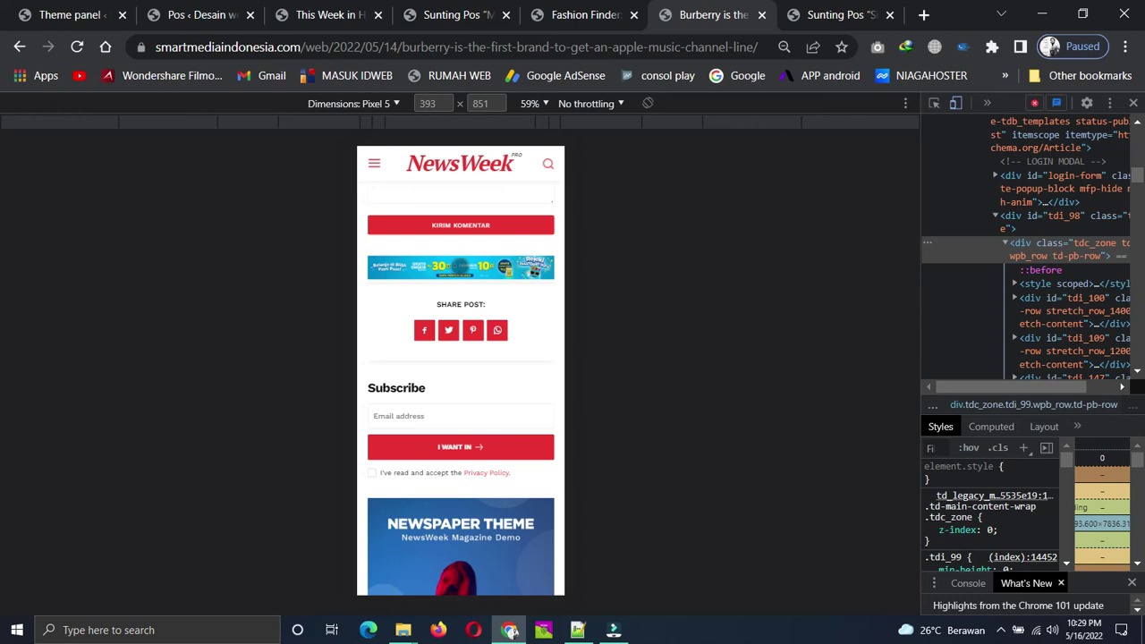
scroll(516, 276, "down", 8)
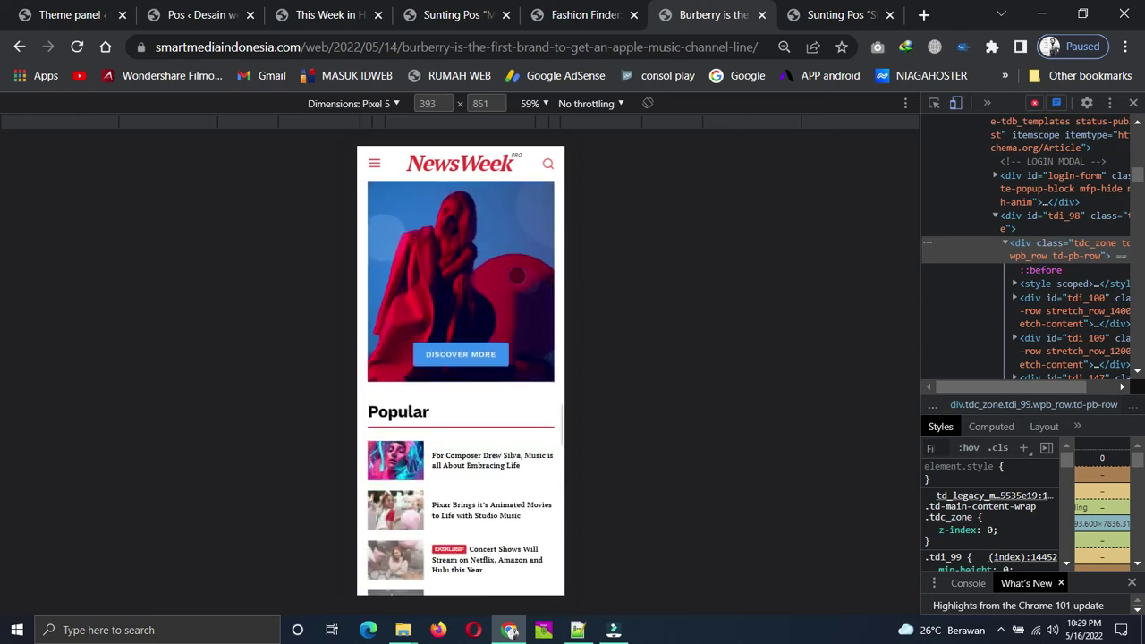
- Recheck the Burberry article's mobile banners from the comment section back up to the title, including those around the featured image
scroll(517, 275, "up", 4)
scroll(516, 276, "up", 5)
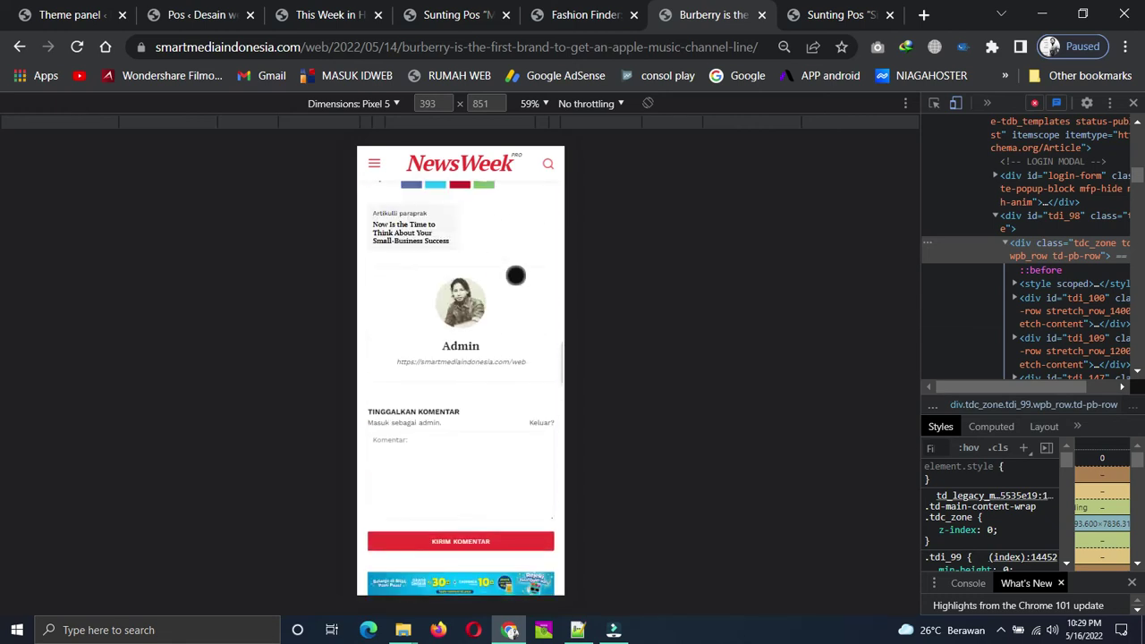
scroll(514, 275, "up", 3)
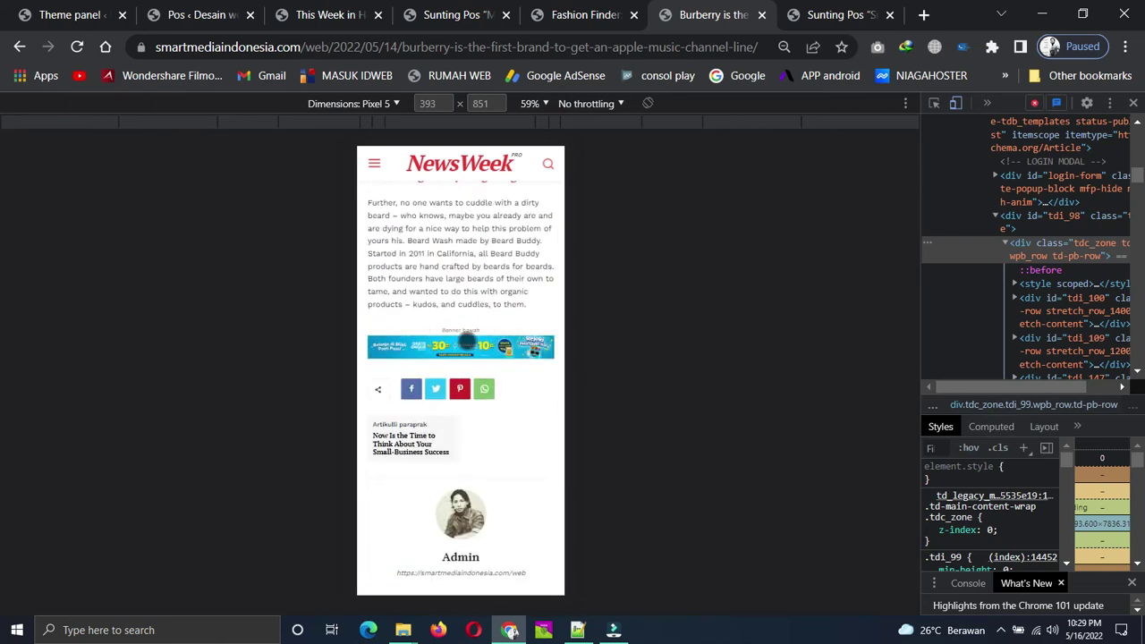
scroll(477, 328, "up", 10)
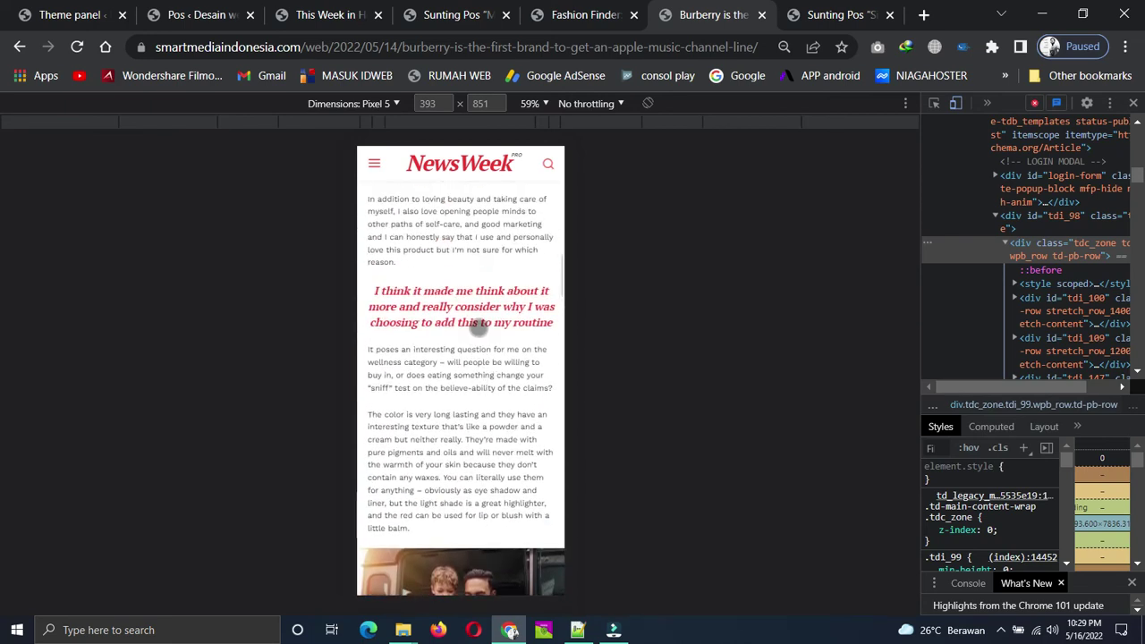
scroll(477, 328, "up", 8)
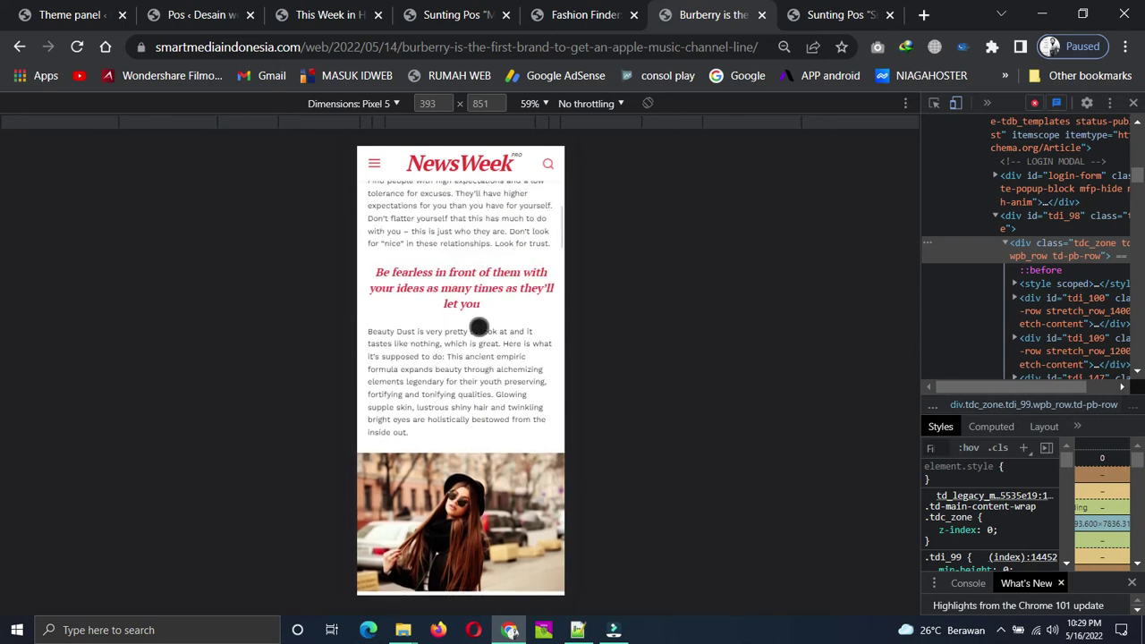
scroll(451, 311, "up", 5)
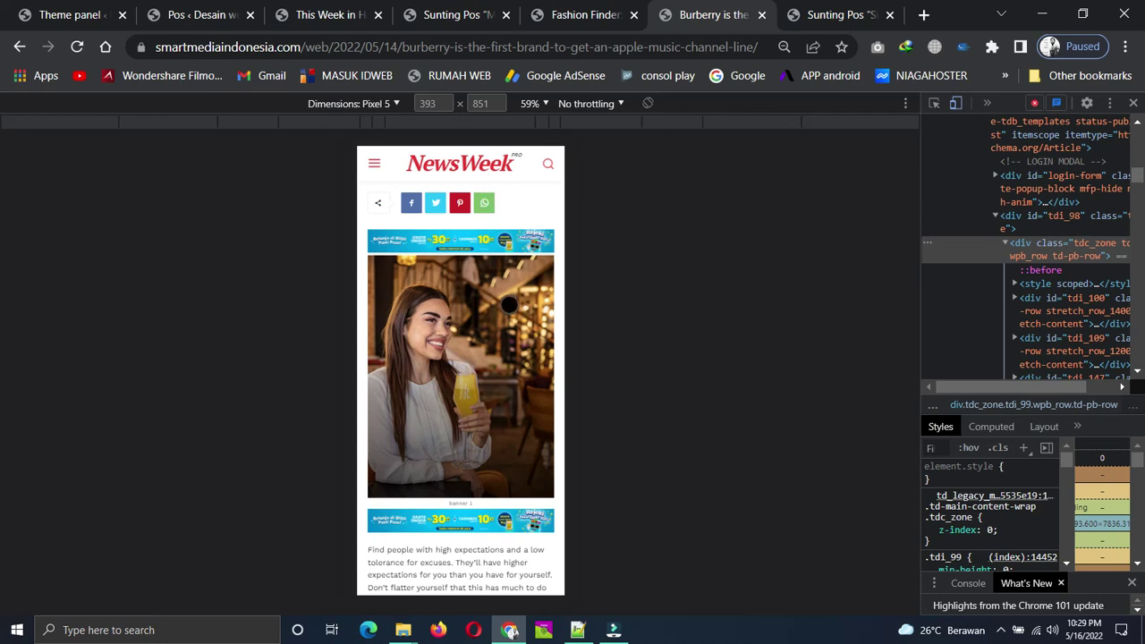
scroll(499, 301, "down", 10)
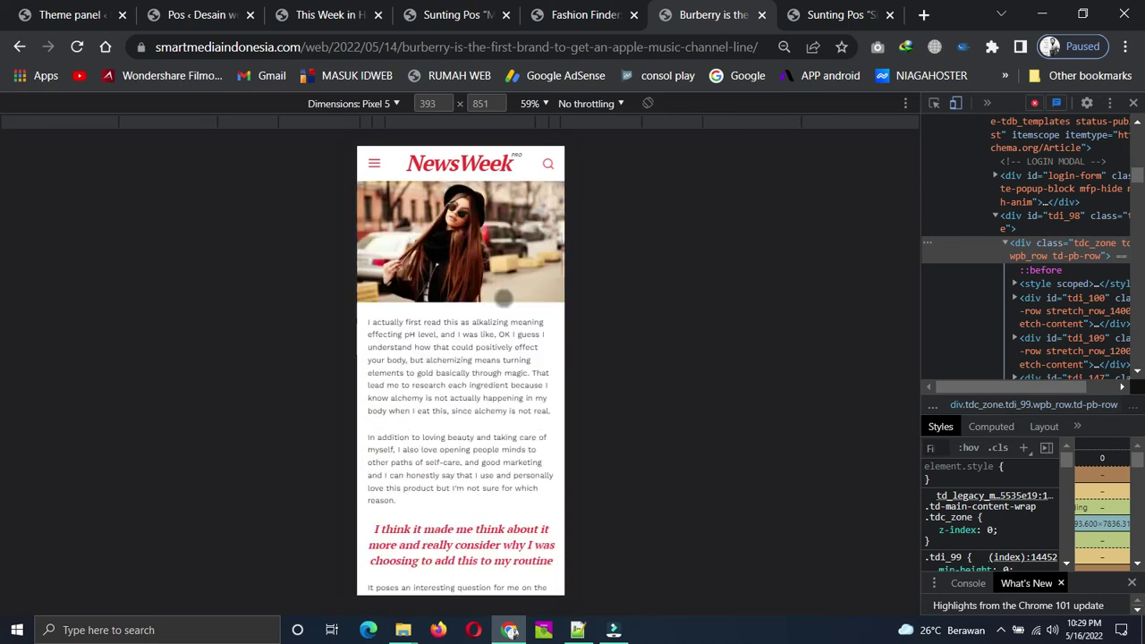
scroll(504, 298, "up", 15)
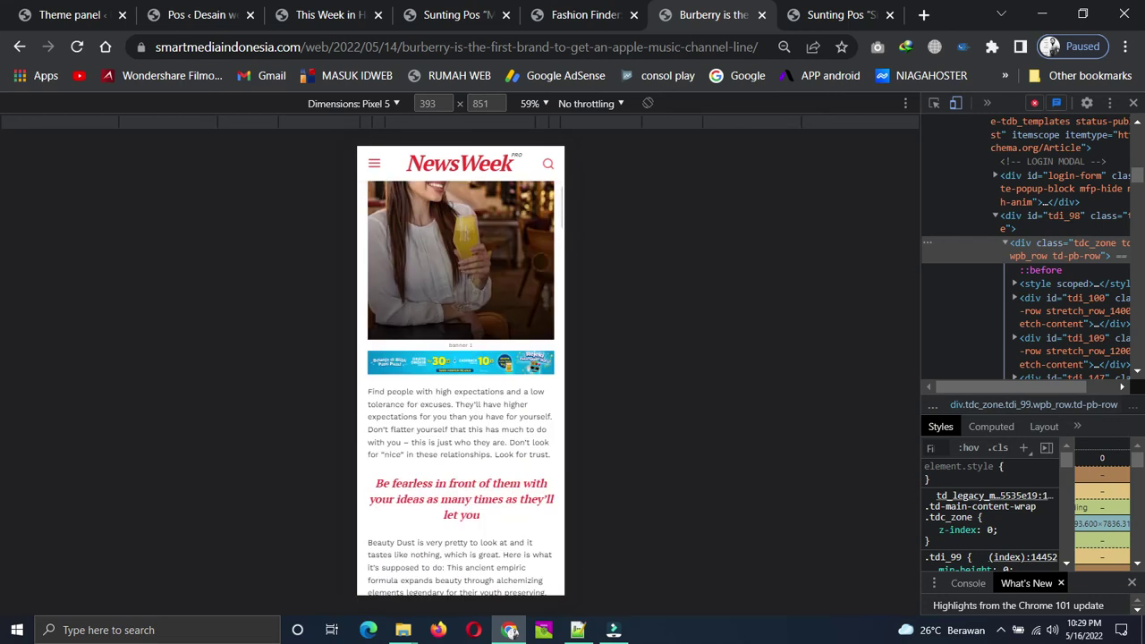
scroll(533, 273, "up", 3)
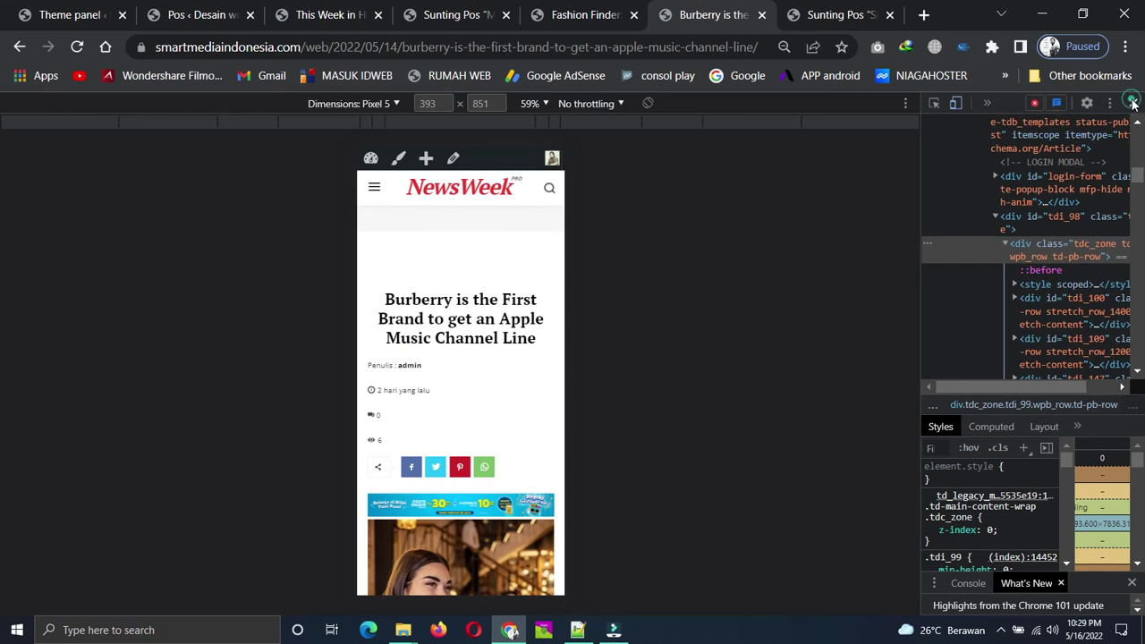
- Close the developer tools and reload the Burberry article in desktop view
left_click(1132, 104)
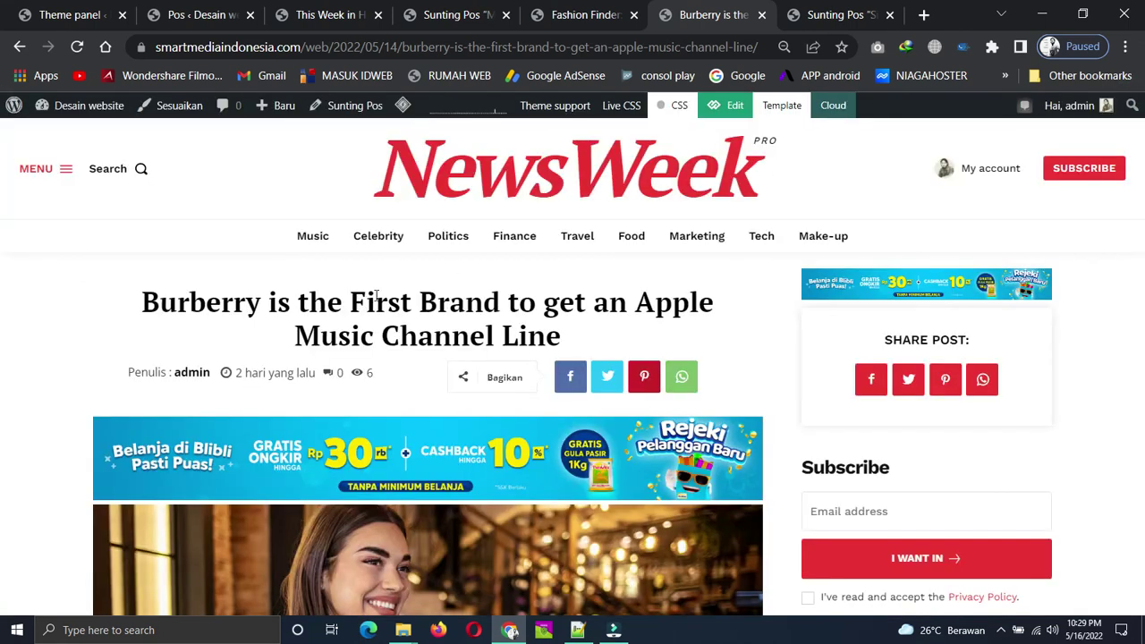
scroll(1082, 475, "down", 2)
scroll(828, 440, "up", 2)
left_click(78, 51)
mouse_move(696, 242)
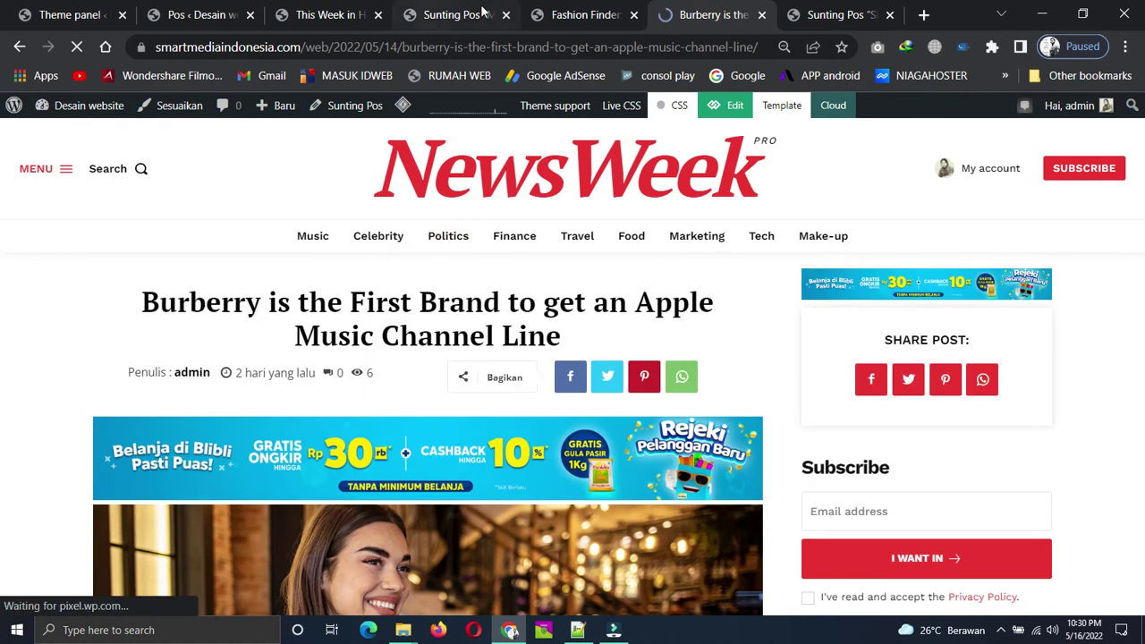
- Close the Fashion Finder article and the post editor tab before it, keeping the single template editor open, and return to the Burberry article
left_click(577, 14)
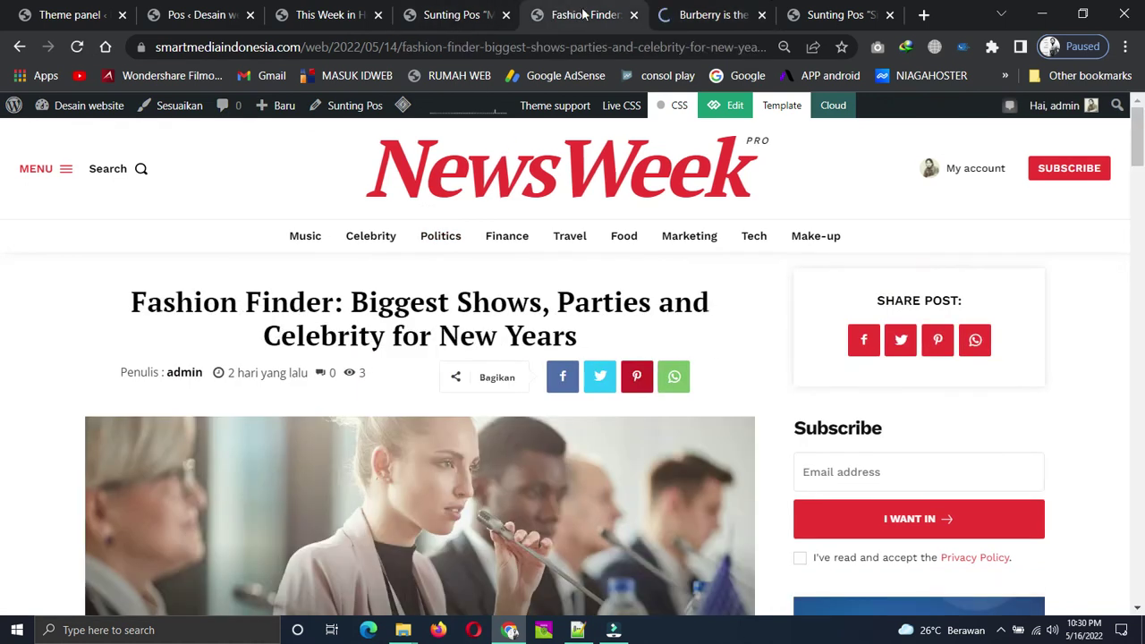
left_click(635, 16)
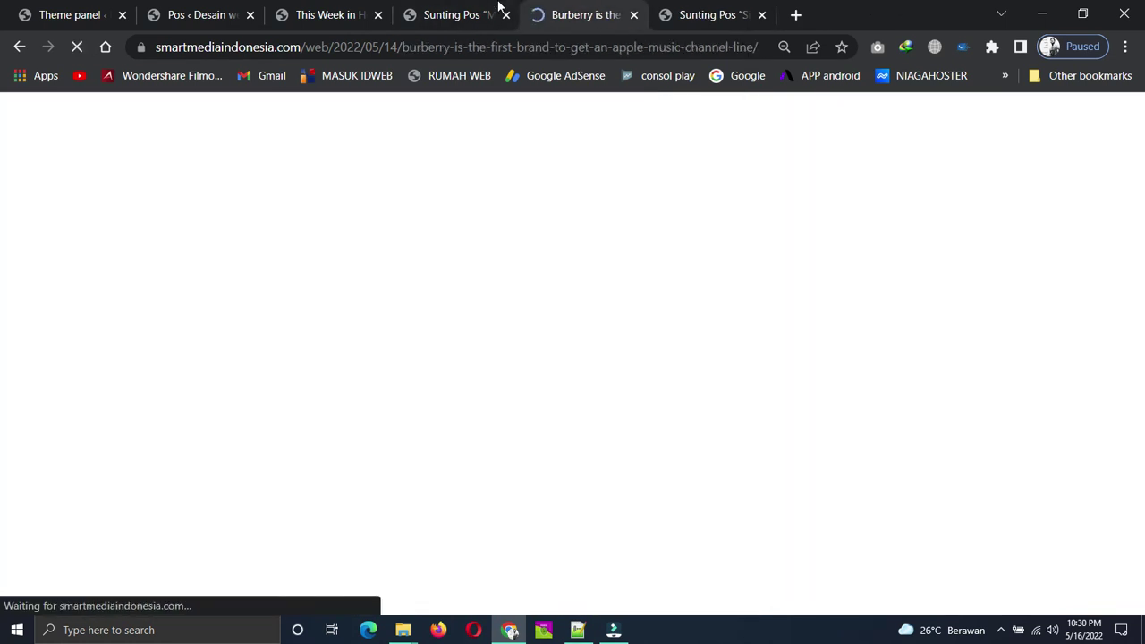
left_click(492, 14)
left_click(507, 15)
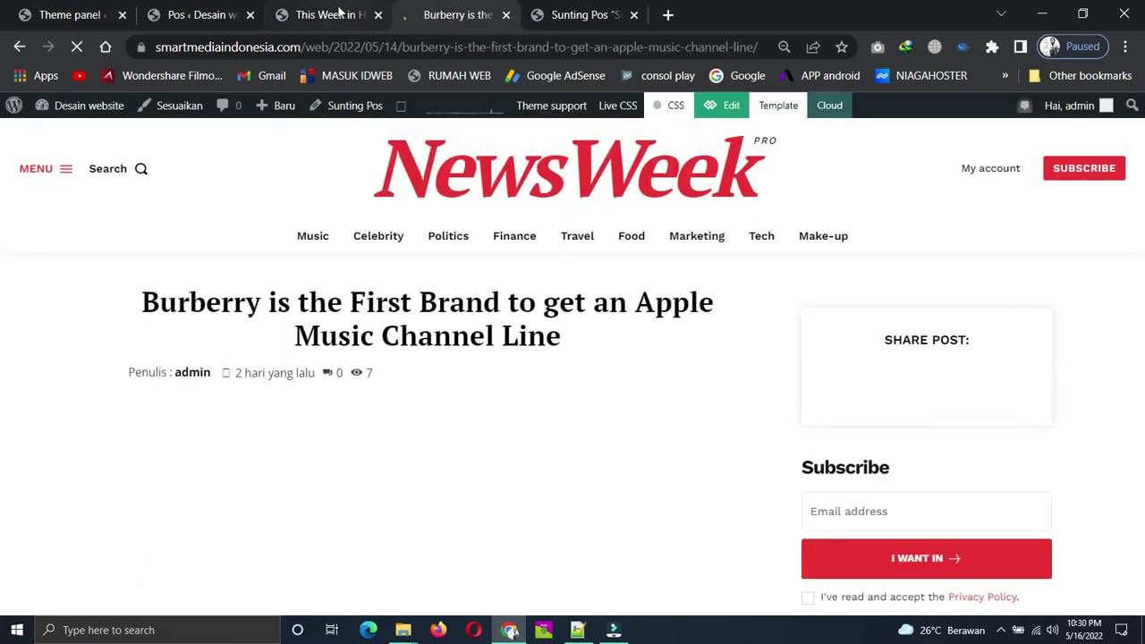
left_click(586, 16)
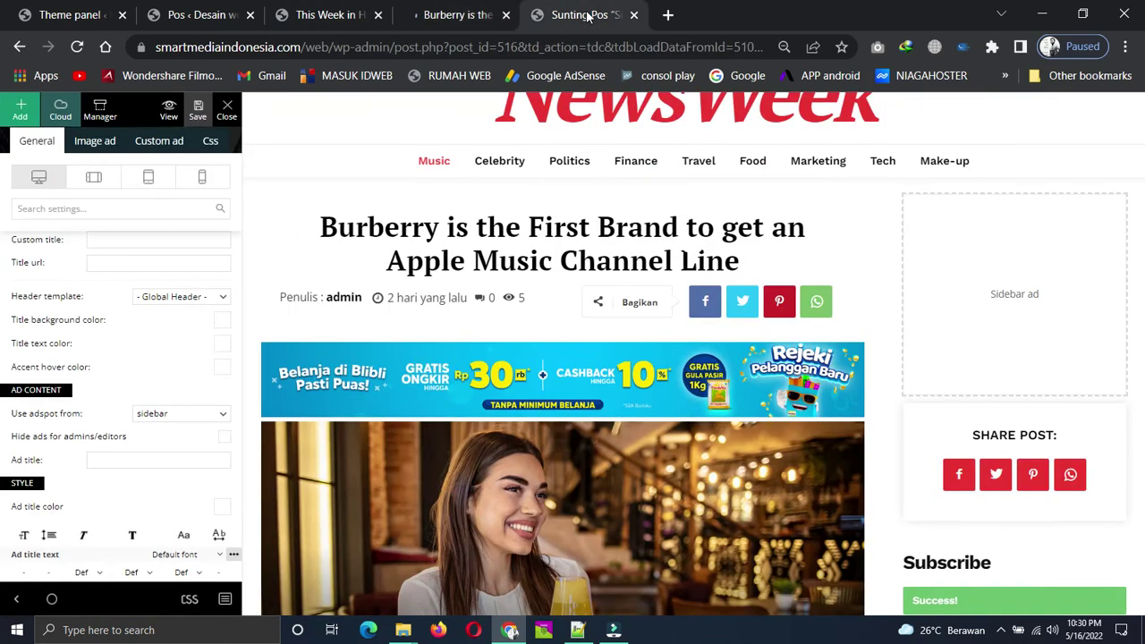
left_click(457, 14)
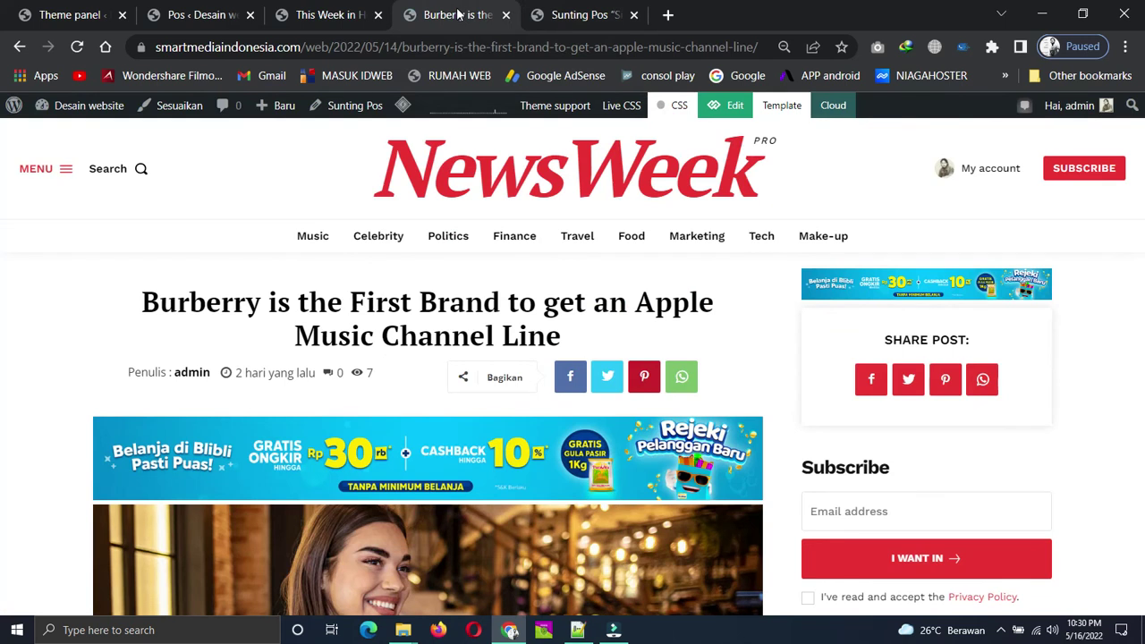
- Review the Burberry article's desktop layout, checking the banners around the featured image and above the sidebar's Share Post block
mouse_move(761, 236)
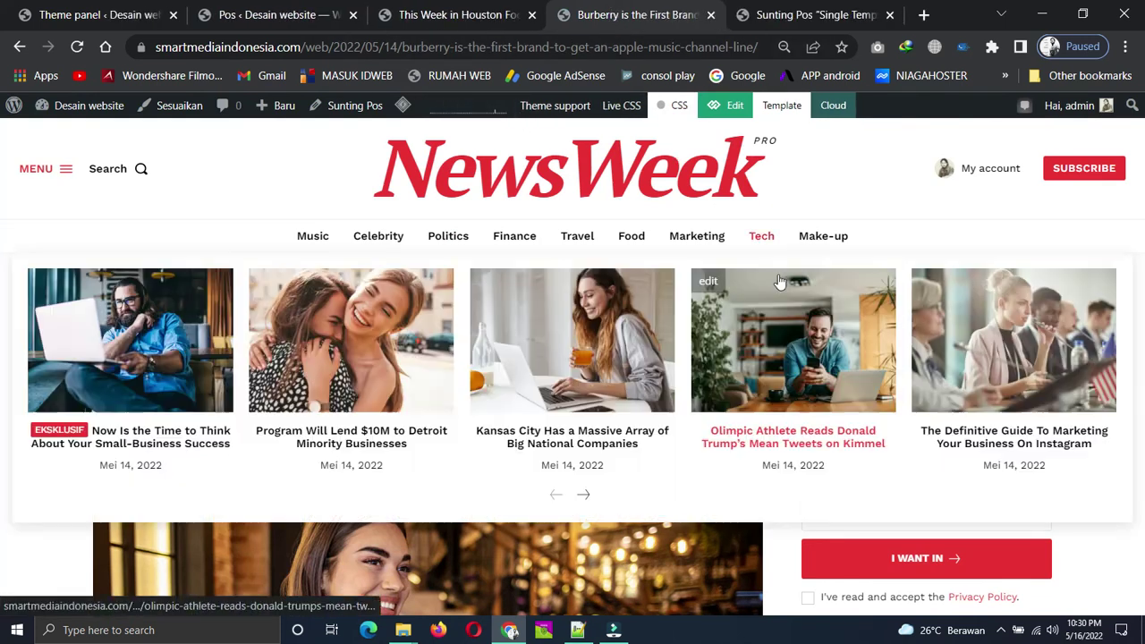
scroll(1128, 472, "down", 5)
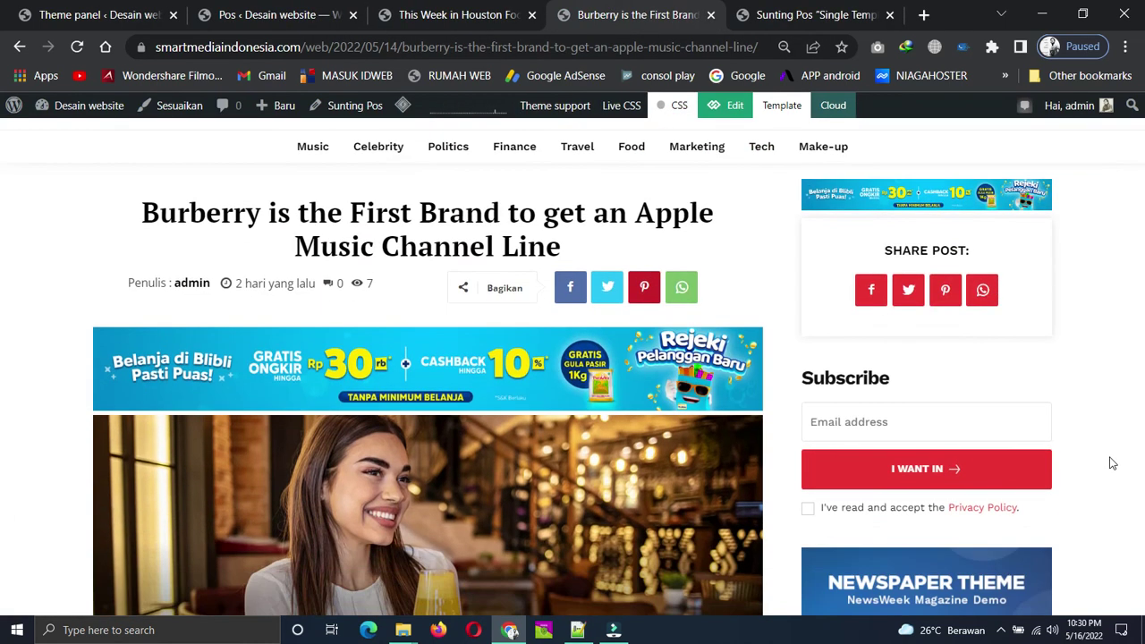
scroll(1107, 453, "down", 6)
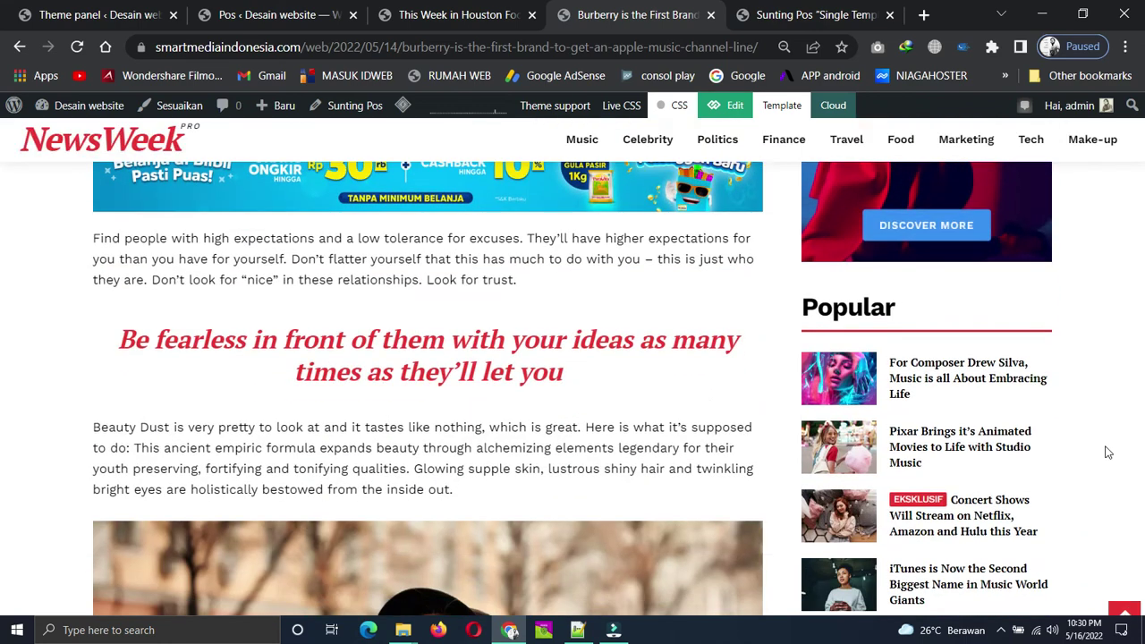
scroll(799, 379, "up", 3)
scroll(800, 374, "up", 8)
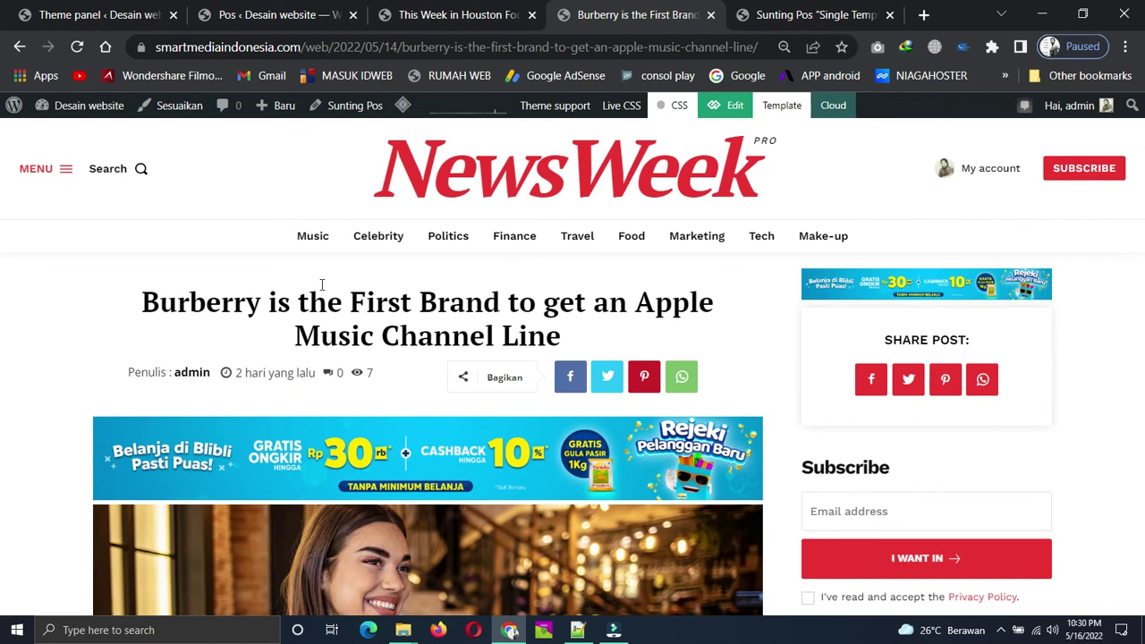
scroll(536, 283, "down", 2)
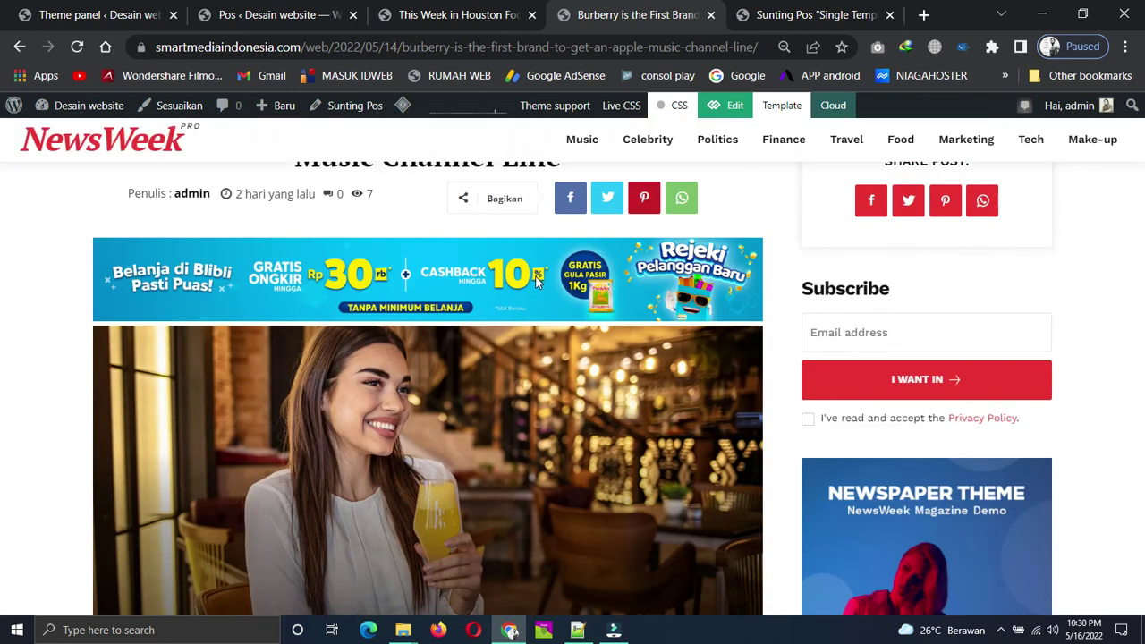
scroll(537, 282, "up", 2)
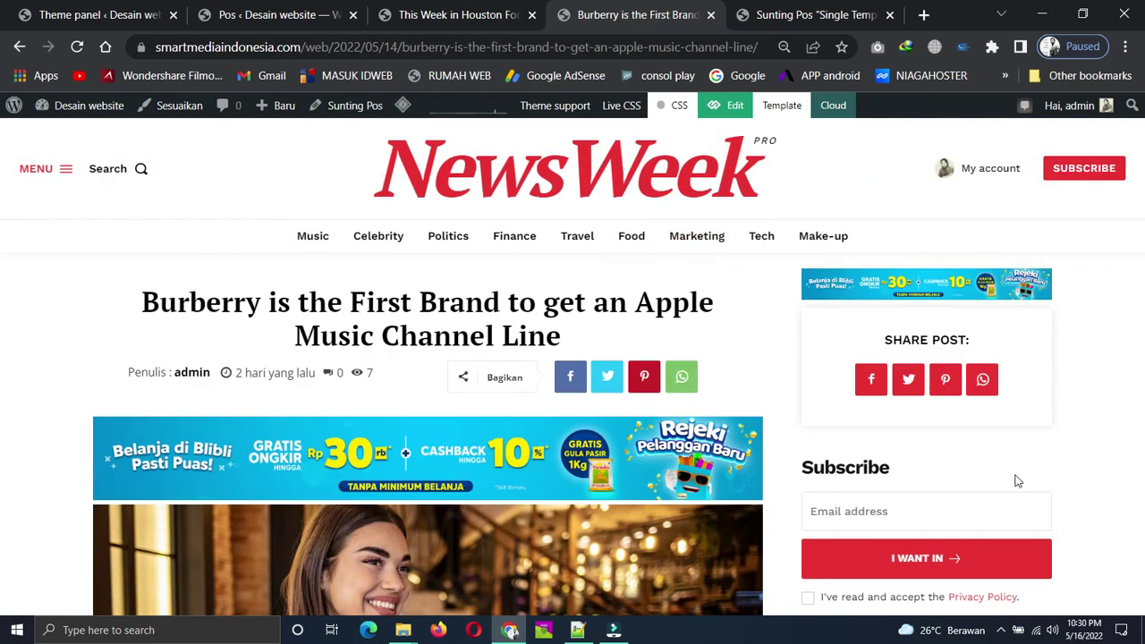
scroll(2, 428, "down", 5)
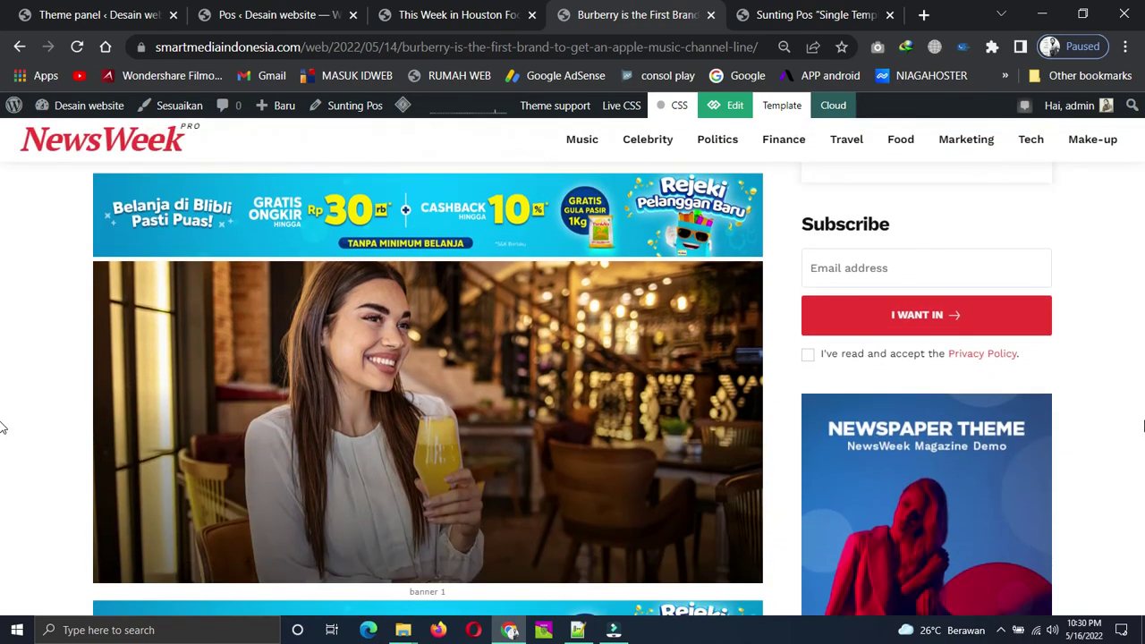
scroll(589, 394, "down", 3)
scroll(590, 394, "up", 8)
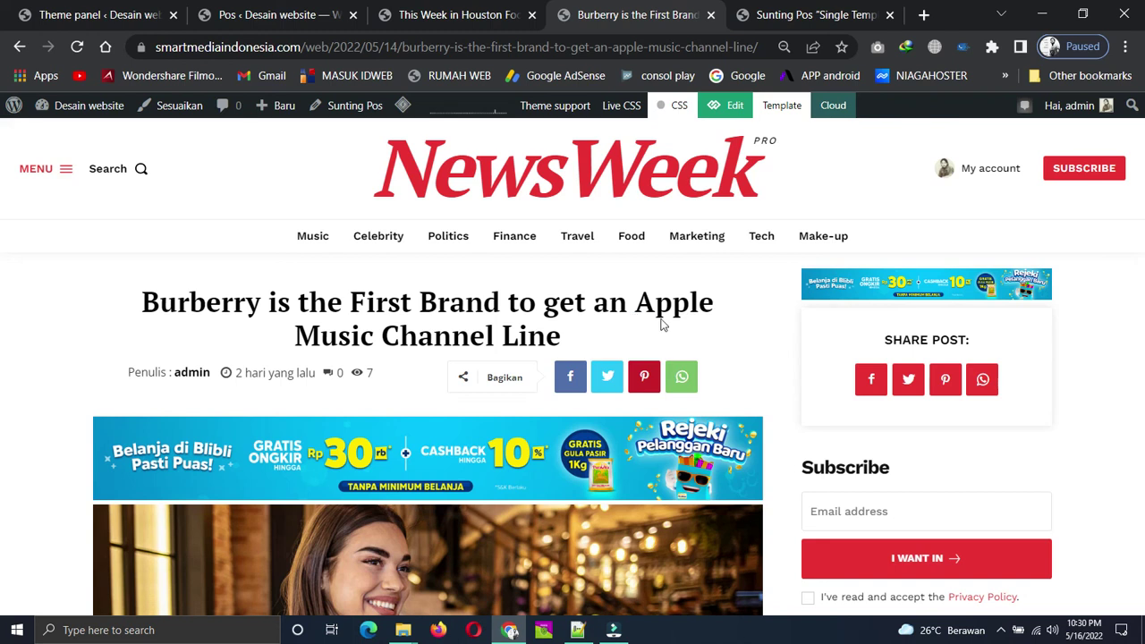
scroll(662, 324, "down", 4)
scroll(662, 324, "up", 2)
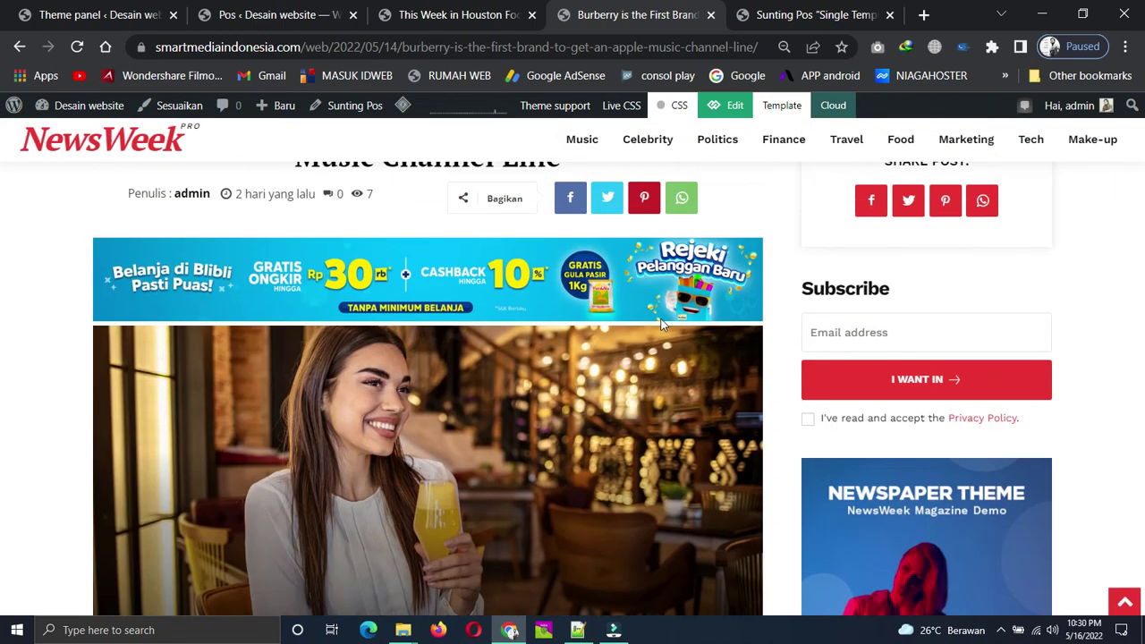
scroll(662, 324, "up", 2)
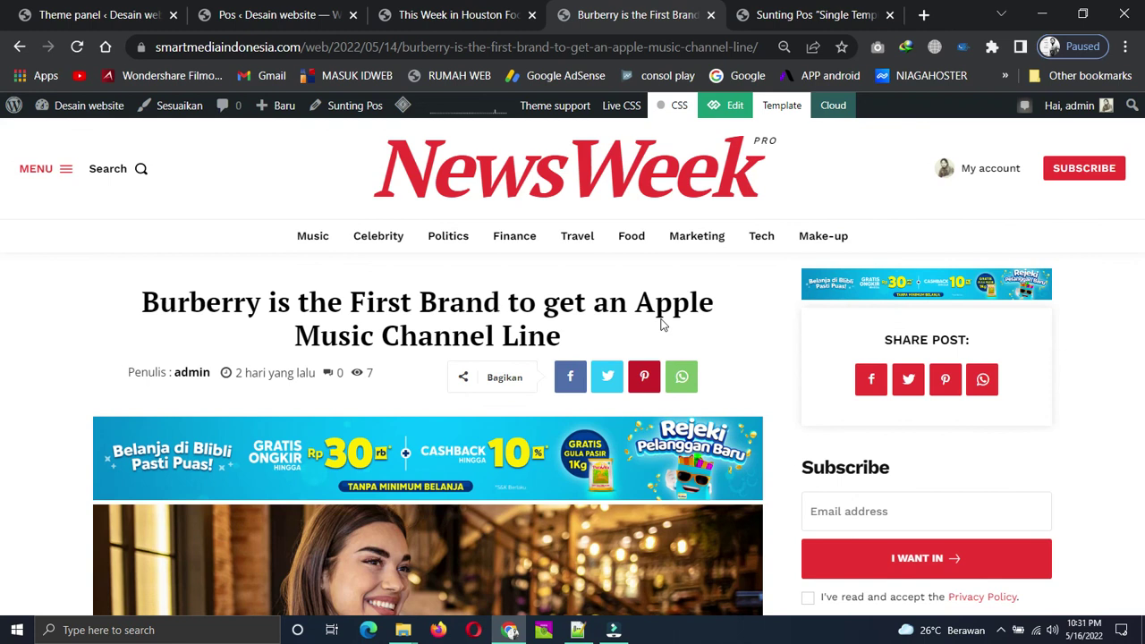
left_click(805, 13)
left_click(637, 14)
mouse_move(577, 235)
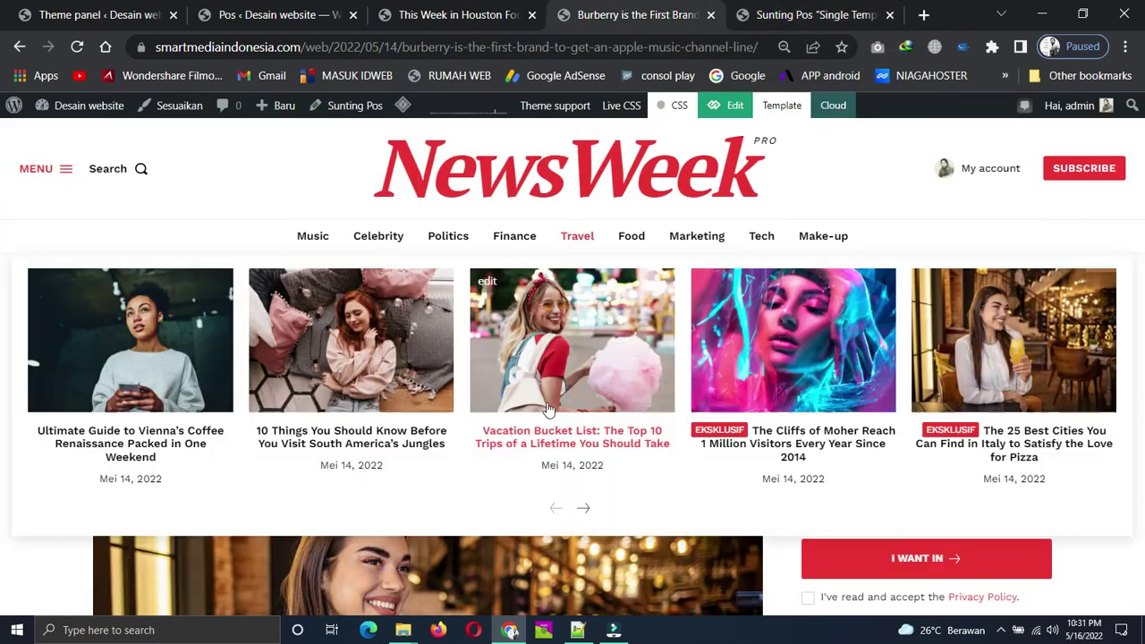